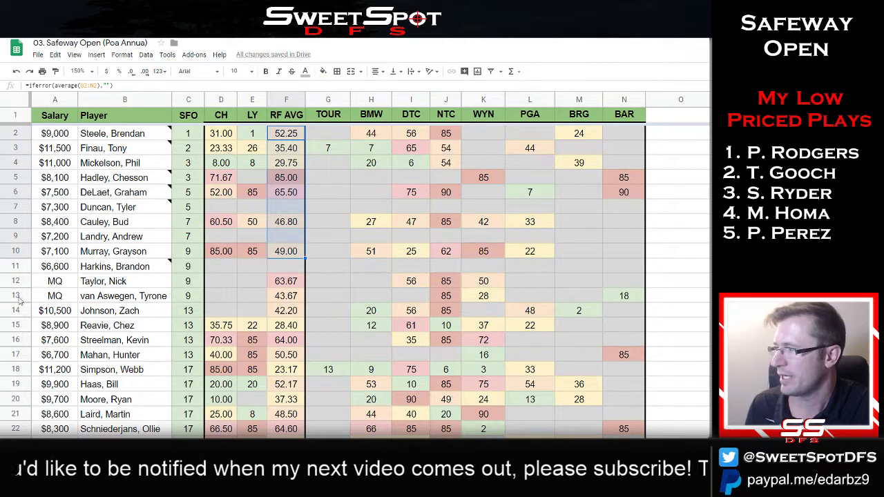
Open the results sheet headed by Tway, Kevin and highlight the RF AVG values of its top-ten finishers, F2:F11
left_click(322, 209)
key("ctrl+shift+Page_Down")
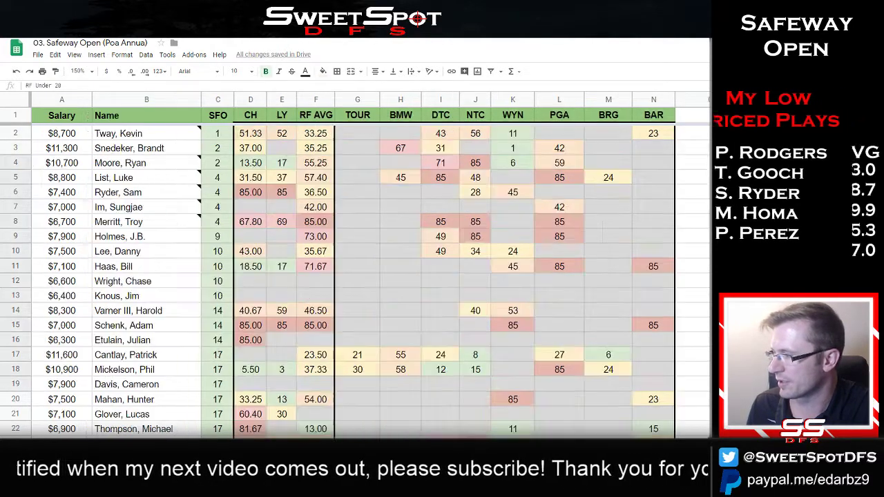
key("ctrl+shift+Down")
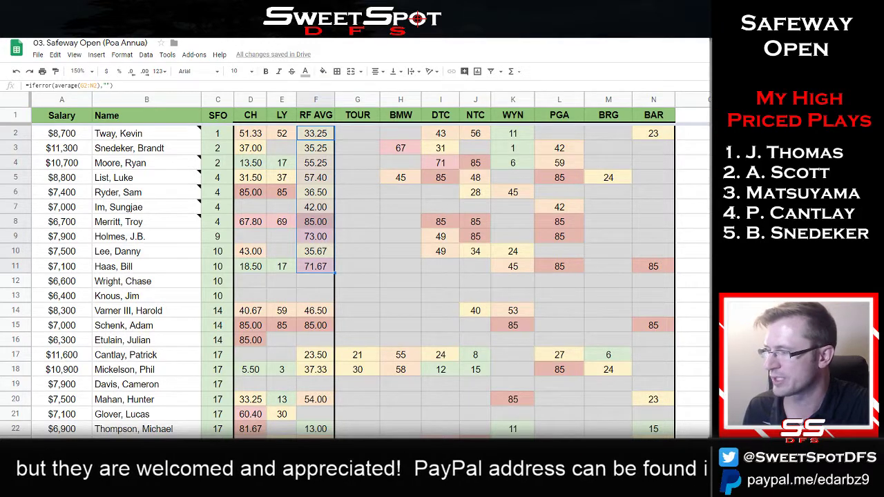
Highlight the RF and CH range summary tables beside the player results
scroll(359, 276, "right", 7)
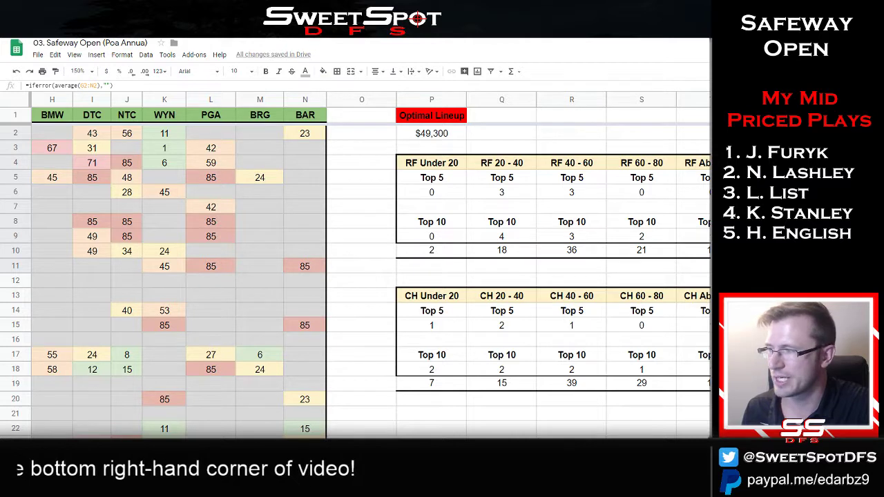
left_click_drag(432, 163, 691, 369)
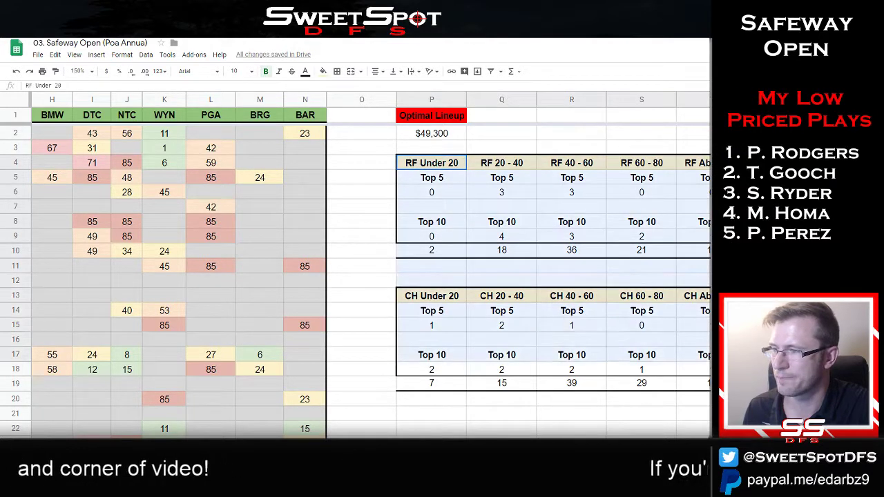
left_click(642, 415)
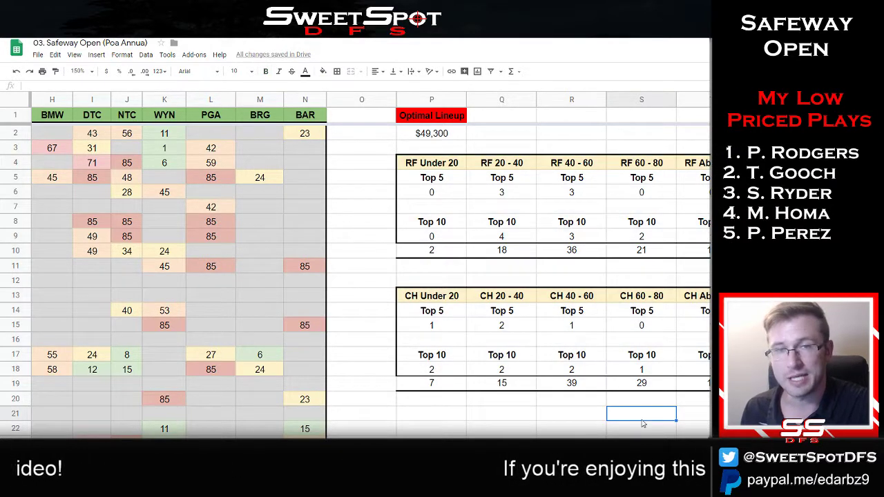
Inspect the RF Under 20 counts for the full field, top 10 and top 5, and the CH Under 20 heading
left_click(419, 256)
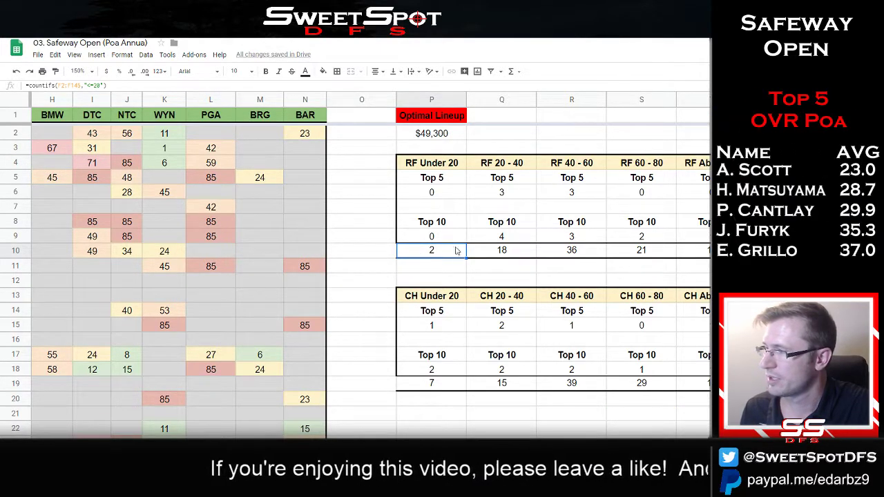
left_click(449, 240)
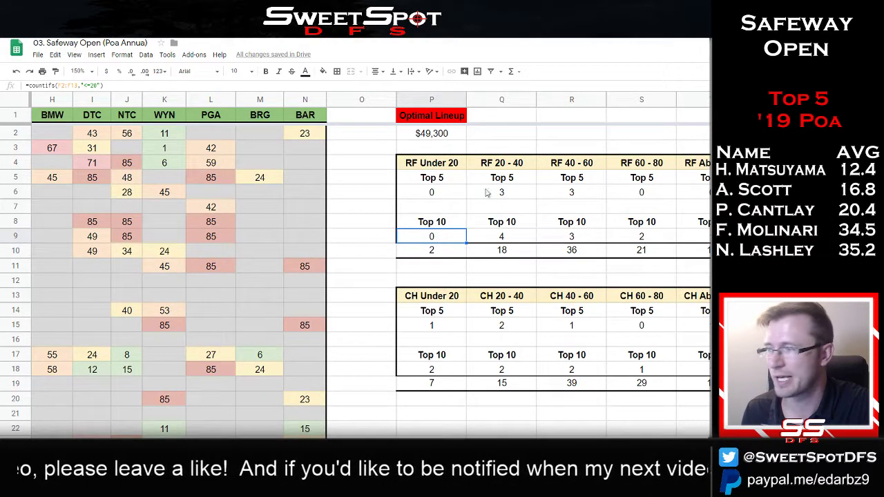
left_click(449, 194)
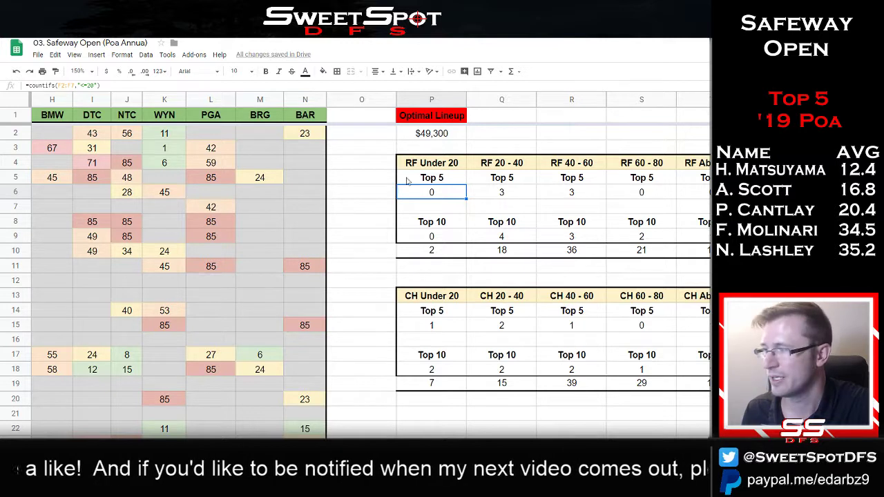
left_click(418, 169)
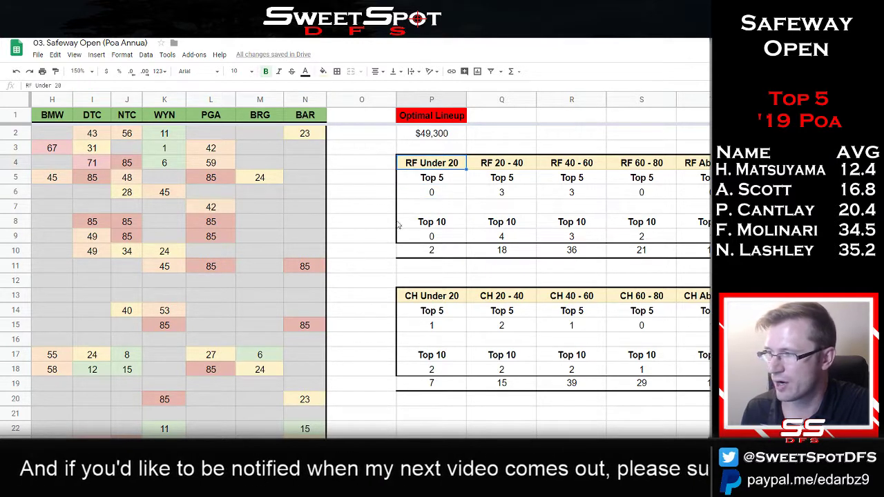
left_click(410, 302)
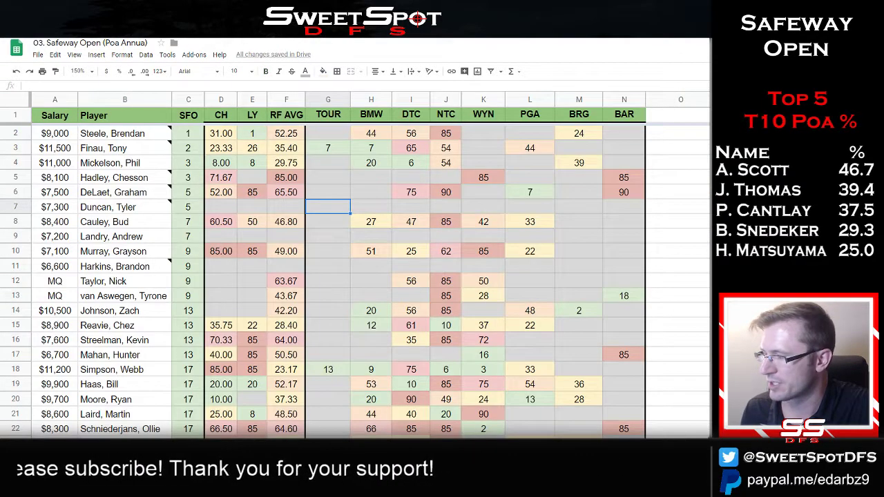
Inspect the full-field RF Under 20 counts on the $50,000 optimal-lineup sheet and the results sheet after it
scroll(482, 295, "right", 3)
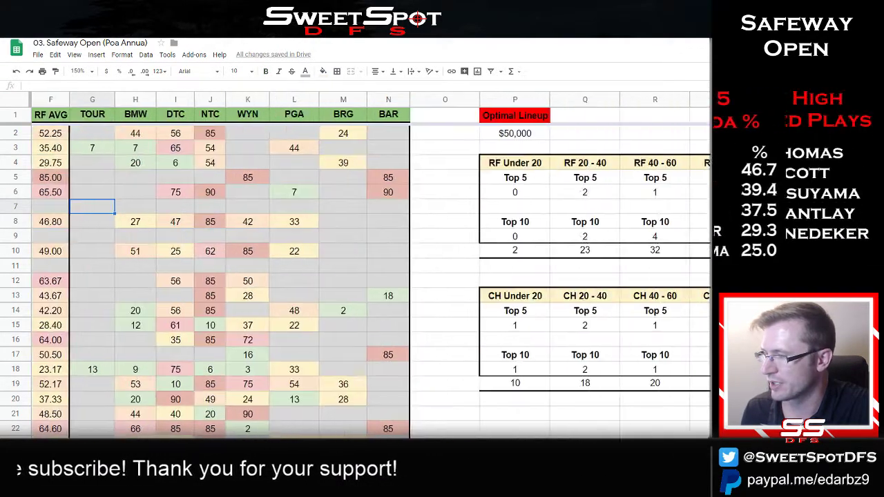
left_click(503, 252)
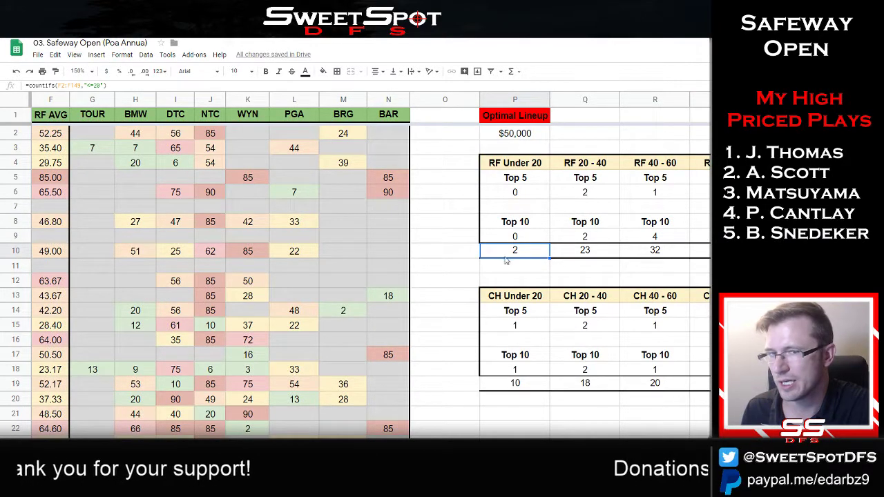
key("ctrl+Page_Down")
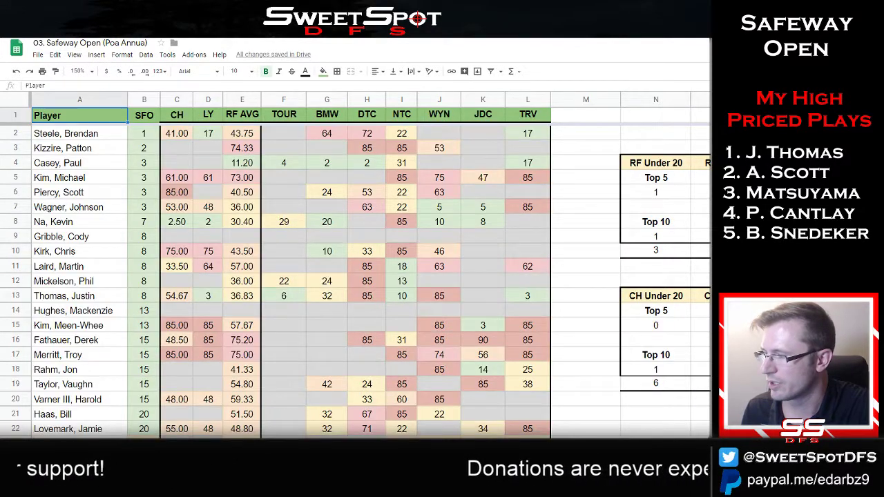
scroll(456, 252, "right", 4)
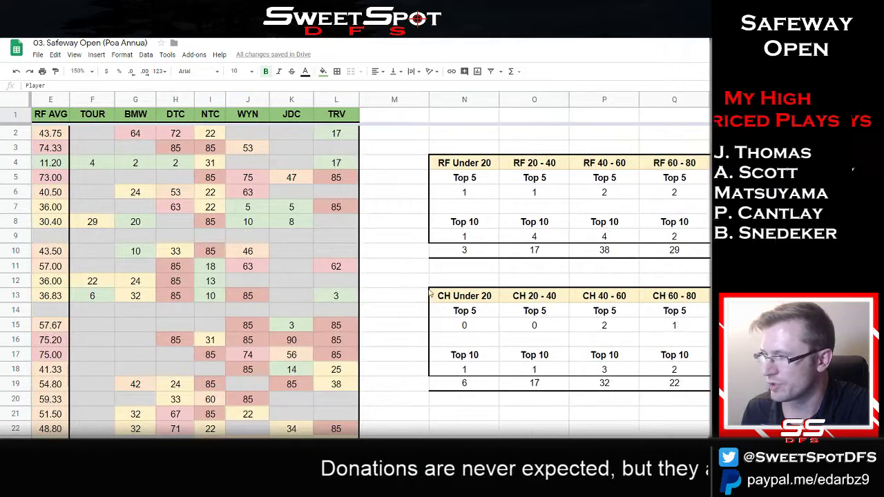
left_click(456, 251)
Review the RF range summaries on the following two results sheets and inspect the second sheet's top-5 RF Under 20 count
key("ctrl+Page_Down")
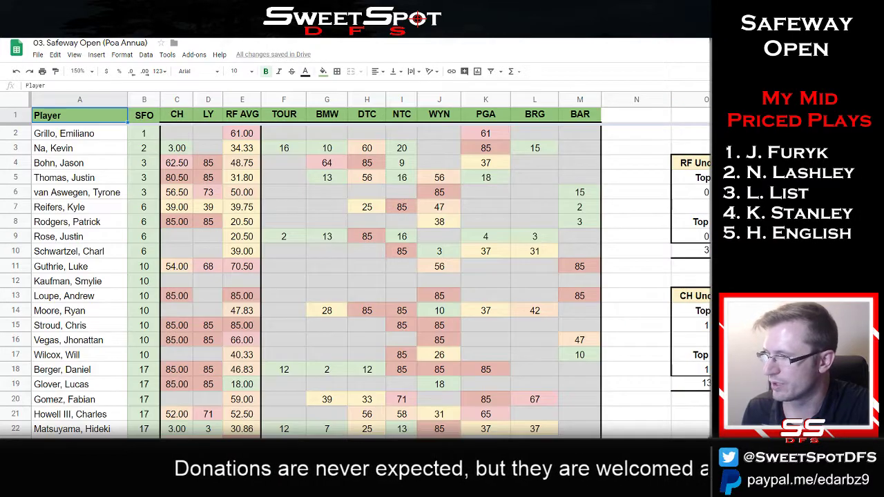
scroll(359, 262, "right", 3)
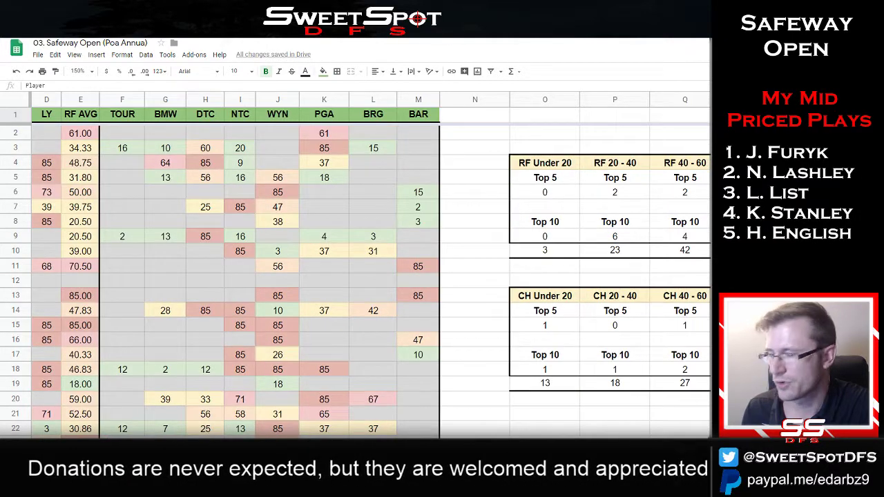
key("ctrl+Page_Down")
scroll(360, 263, "right", 5)
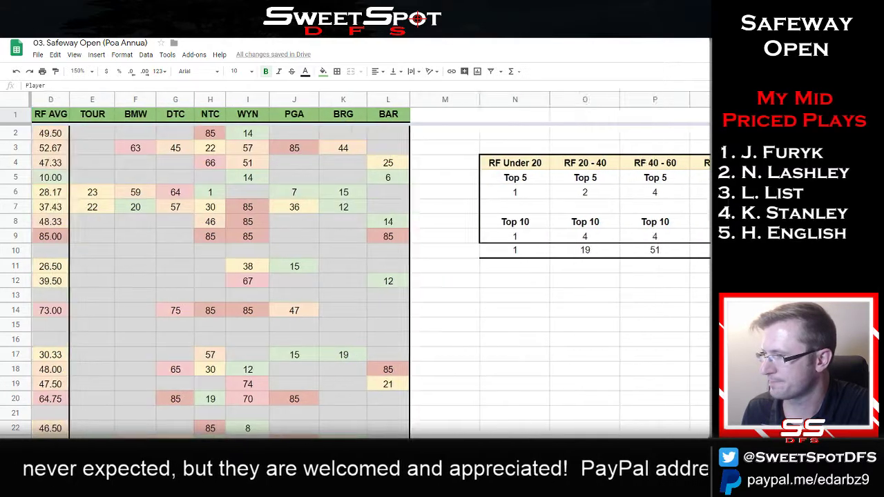
left_click(386, 265)
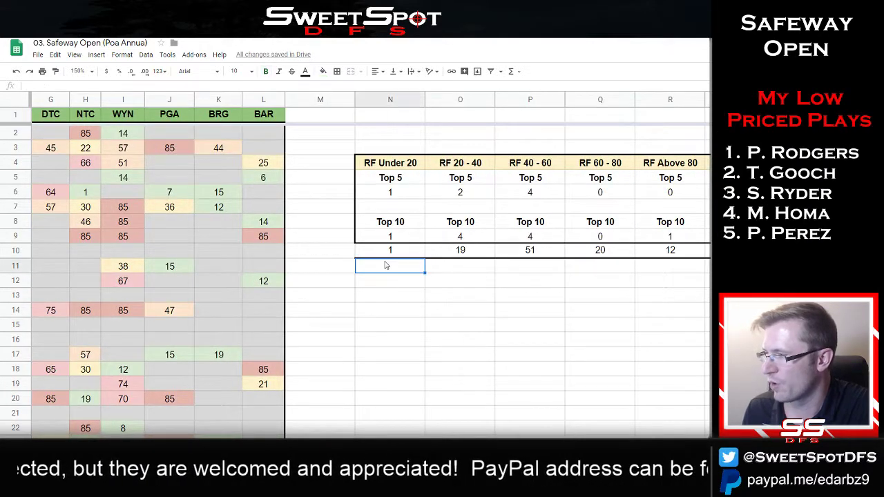
left_click(389, 192)
scroll(359, 277, "left", 5)
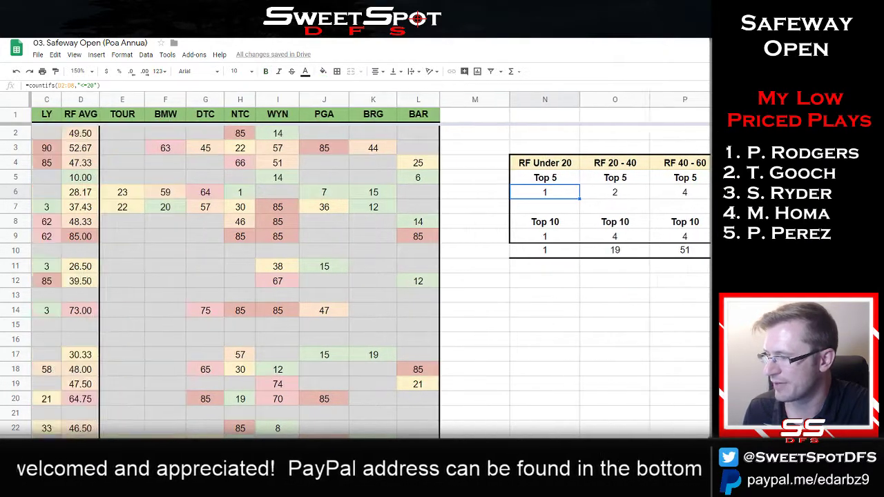
Check the remaining results sheet and go back through the sheets to the one with the $49,300 optimal lineup
key("ctrl+shift+Page_Down")
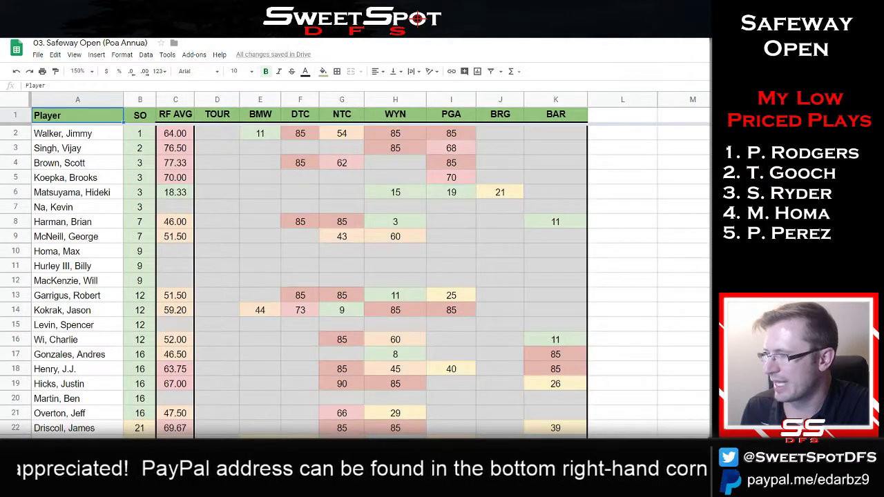
key("ctrl+shift+Page_Down")
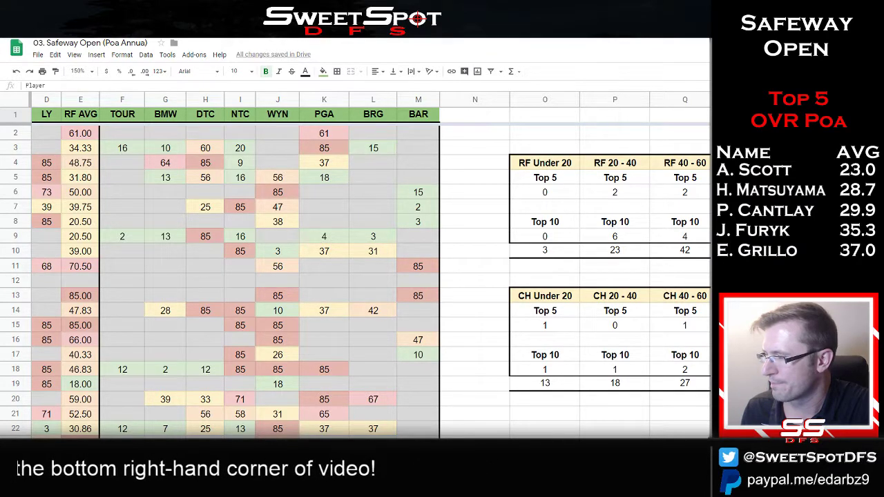
key("ctrl+shift+Page_Down")
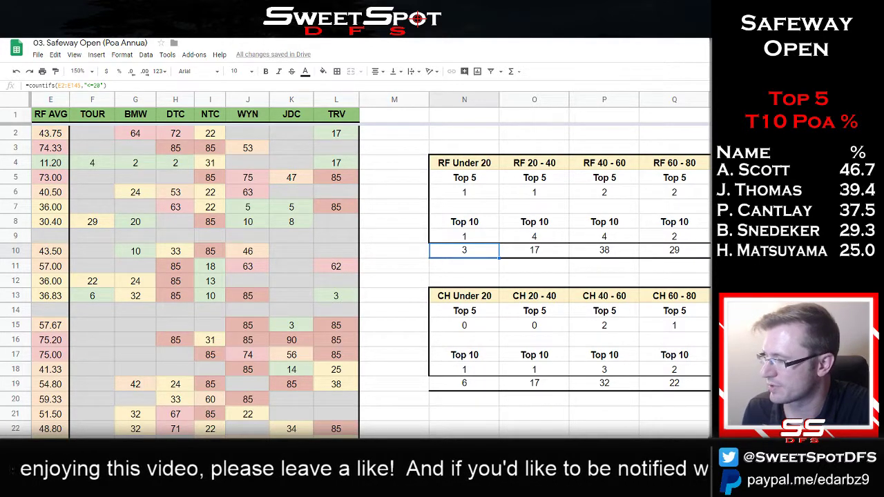
key("ctrl+Page_Down")
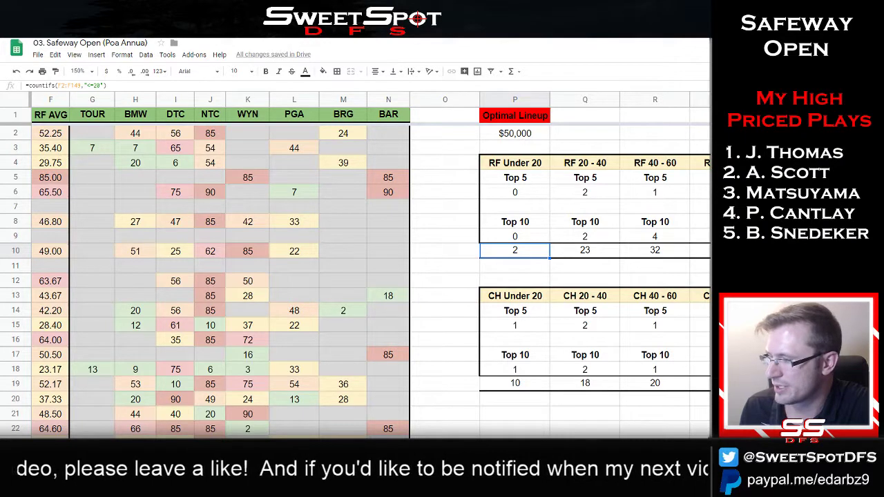
key("ctrl+Page_Down")
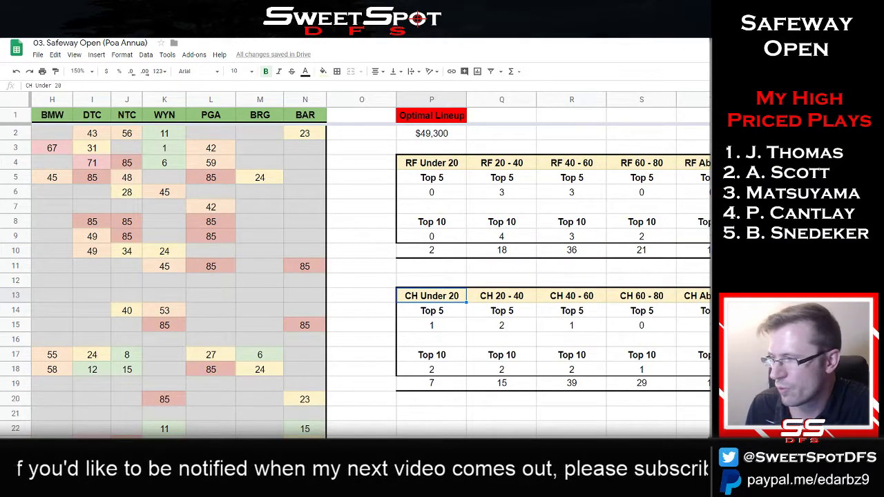
Look down the RF AVG column for a player under 20 and highlight row 22 from name to RF AVG
scroll(308, 345, "left", 5)
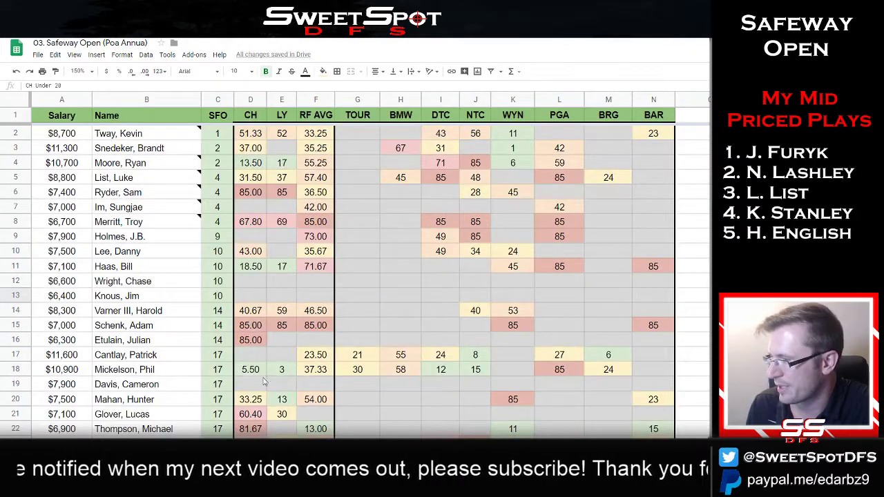
scroll(309, 346, "down", 8)
scroll(309, 346, "up", 2)
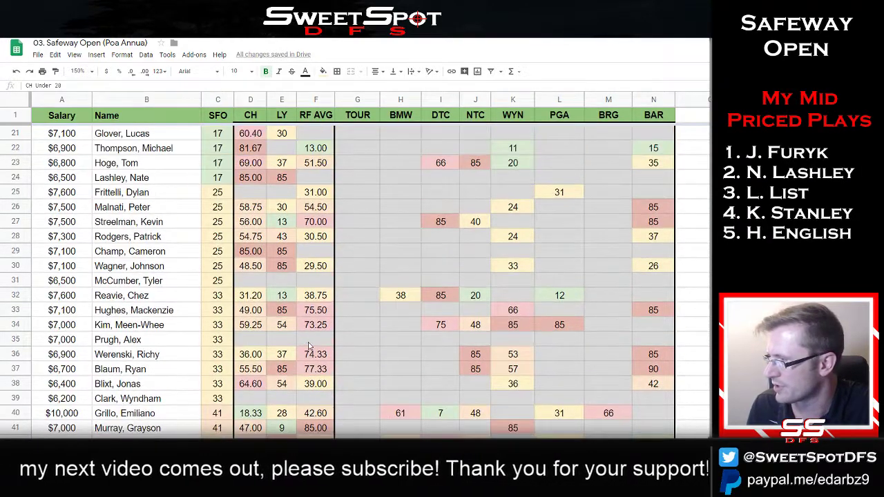
left_click(143, 152)
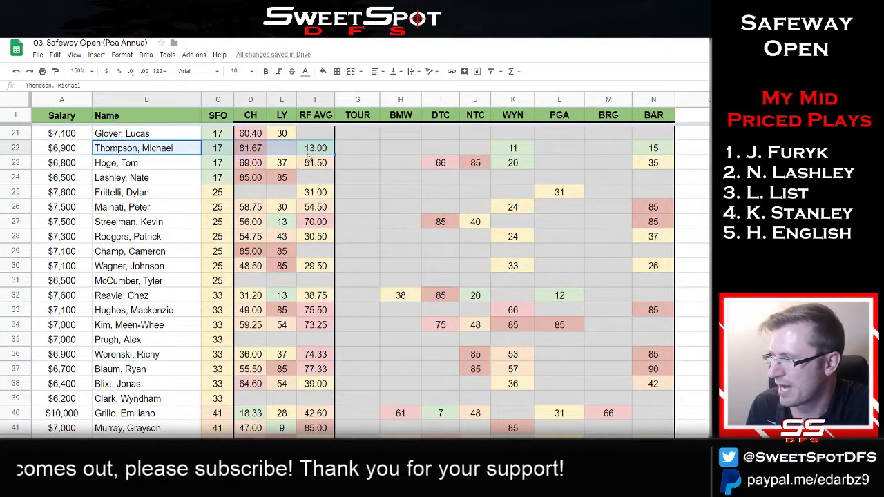
Find another player with an RF AVG under 20 further down and highlight row 81 from name to RF AVG
scroll(344, 364, "down", 6)
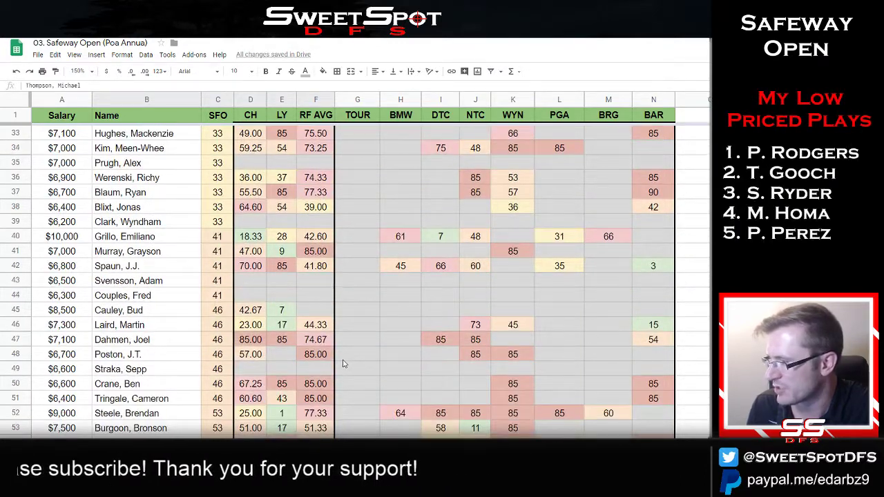
scroll(344, 364, "down", 13)
scroll(344, 365, "down", 1)
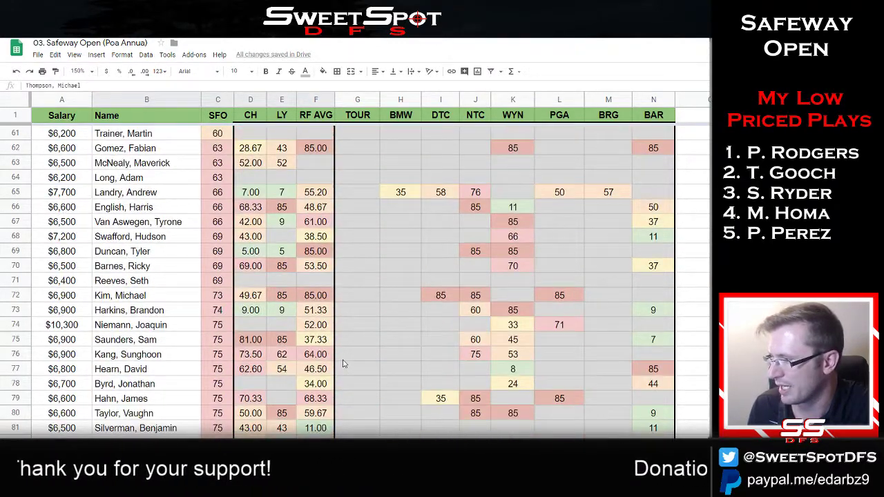
scroll(345, 364, "down", 5)
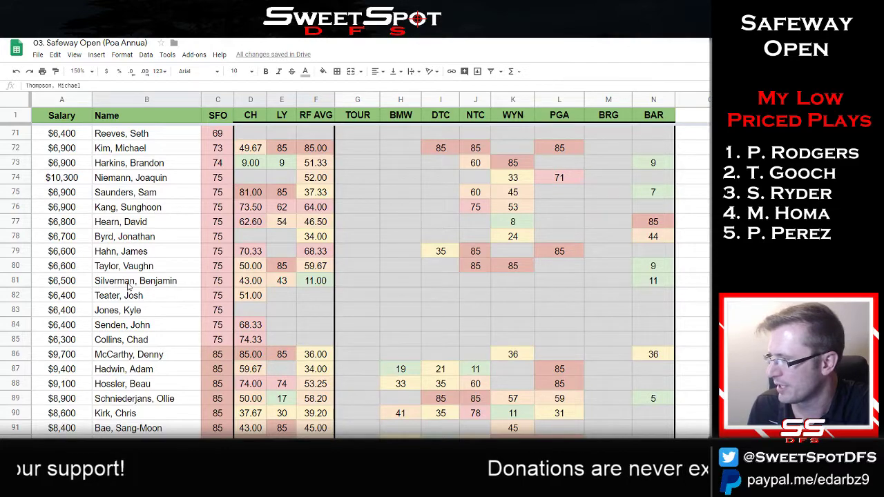
left_click(131, 284)
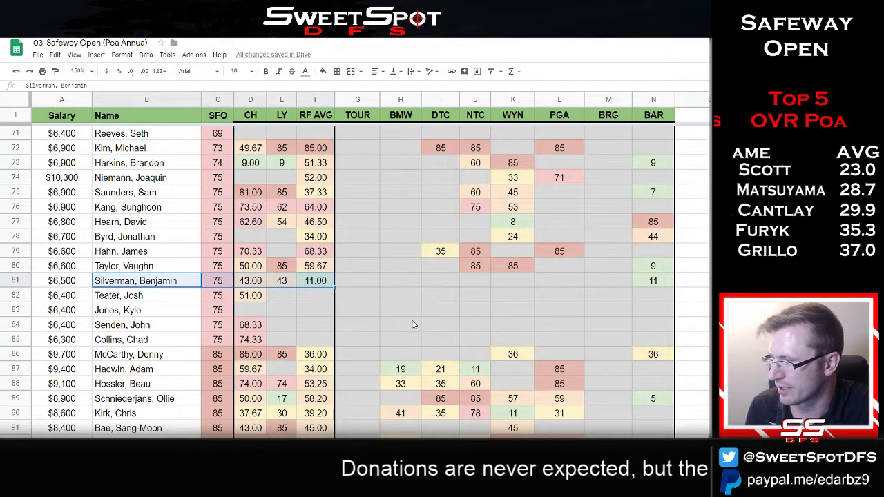
Highlight the five highest-salaried players through RF AVG on the sheet headed by Thomas, Justin, and return to the Tway, Kevin results sheet
scroll(414, 322, "up", 9)
scroll(413, 325, "up", 20)
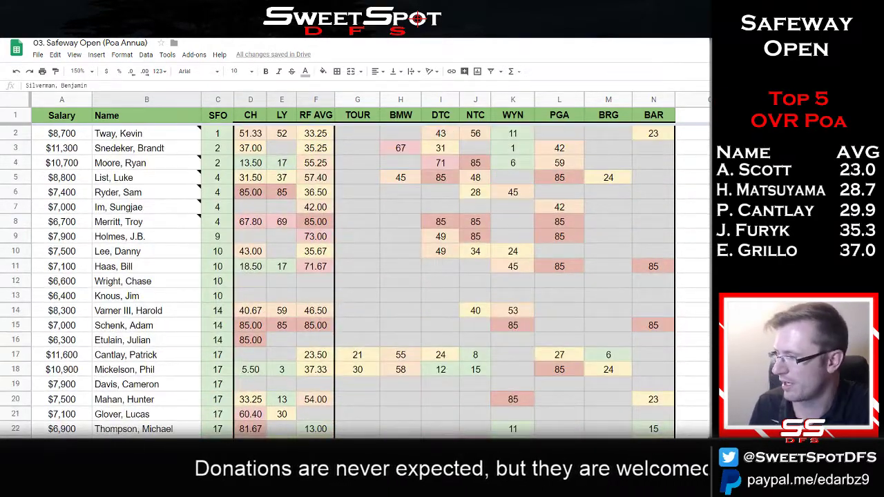
key("ctrl+Page_Down")
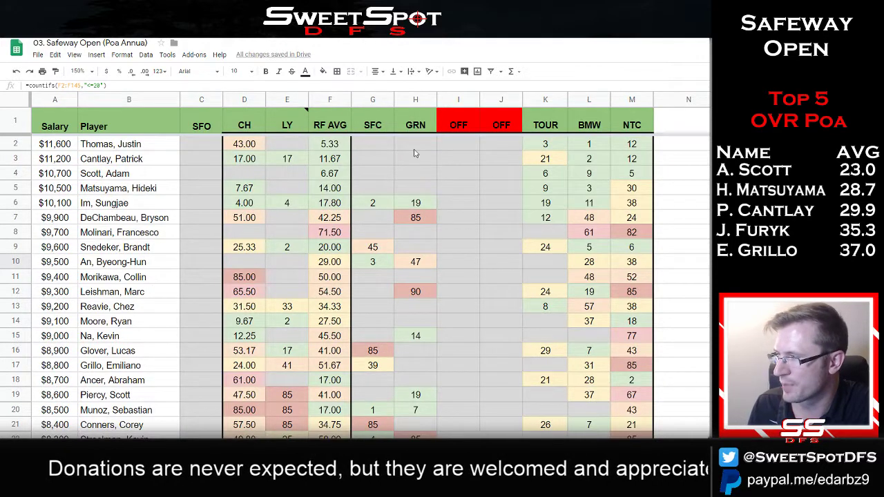
left_click(55, 202, "shift")
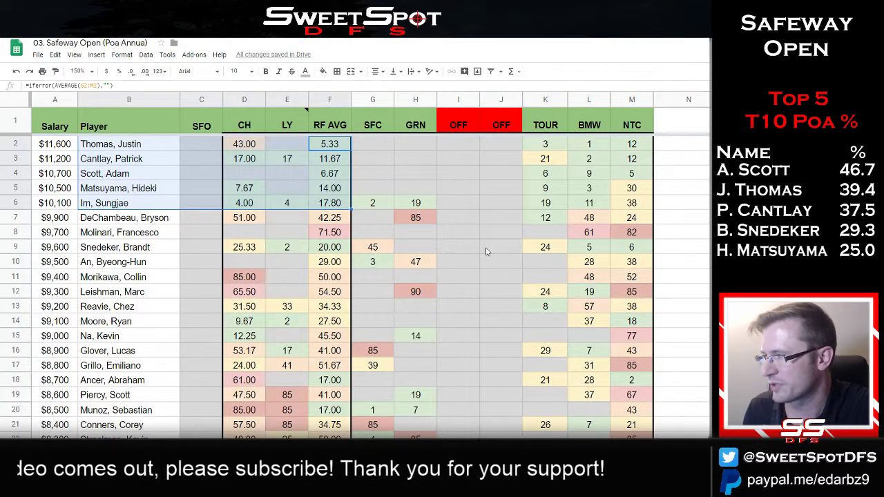
key("ctrl+Page_Down")
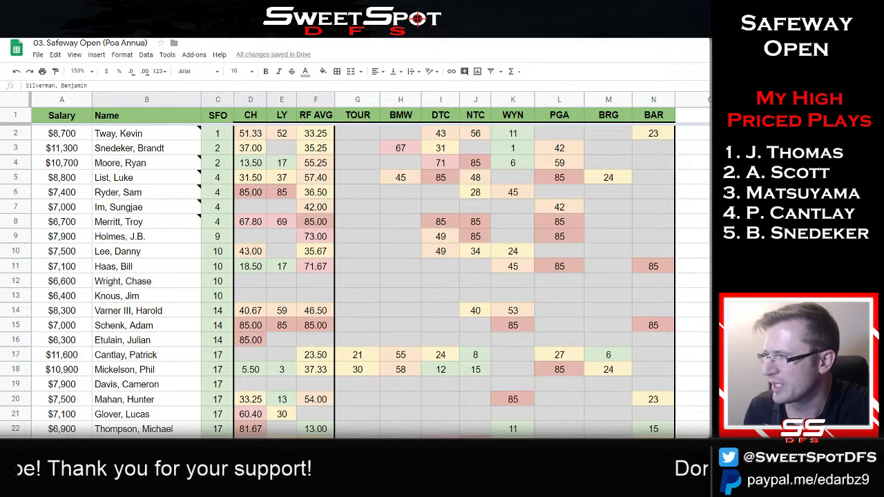
Highlight the top finishers' CH values on the Tway, Kevin sheet and the salaried Steele, Brendan sheet, ending on Mickelson's CH cell
left_click_drag(262, 135, 259, 225)
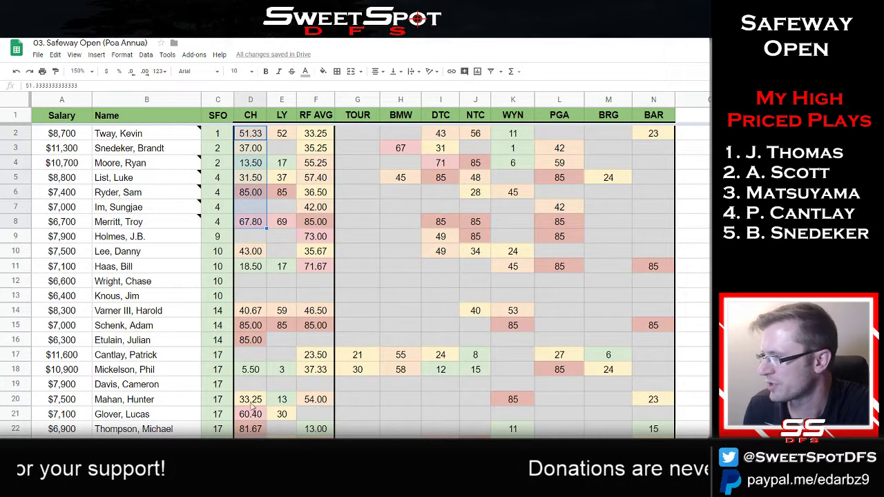
key("ctrl+Page_Down")
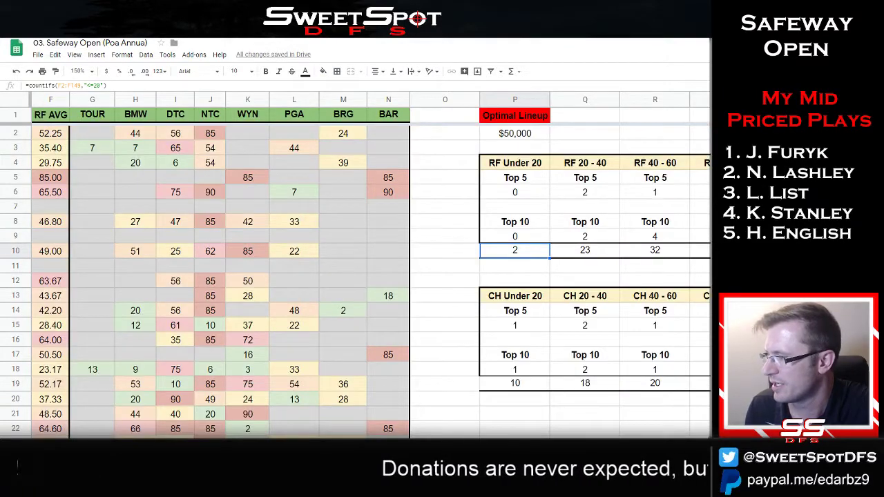
key("ctrl+Page_Up")
left_click_drag(221, 133, 228, 224)
left_click(228, 165)
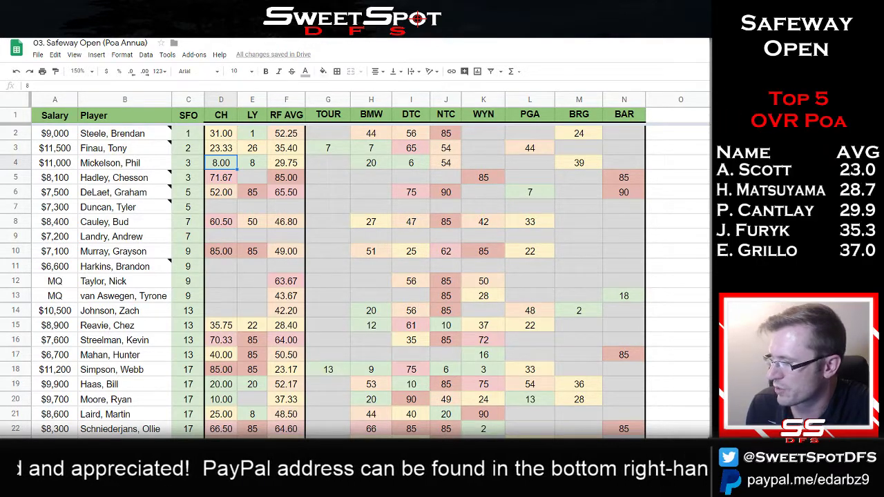
Highlight the top finishers' CH values on the Steele, Brendan sheet without salaries and on the Grillo, Emiliano sheet
key("ctrl+shift+Page_Down")
scroll(359, 276, "left", 3)
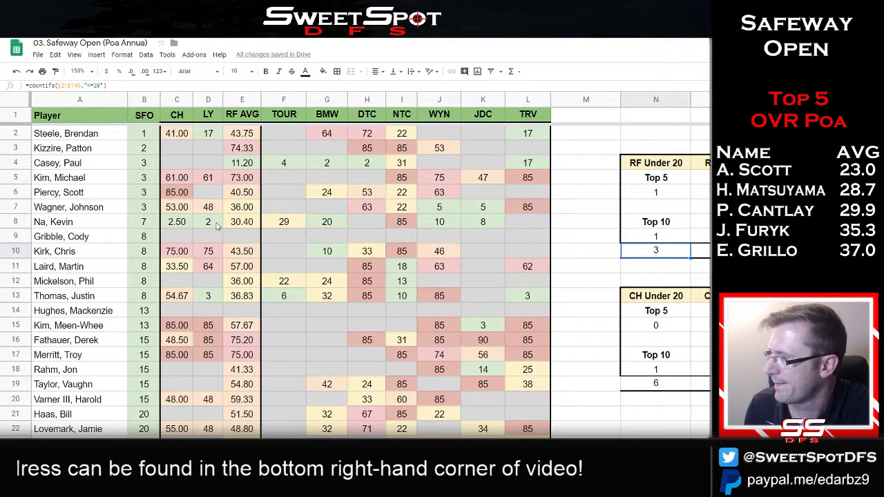
left_click_drag(177, 133, 176, 222)
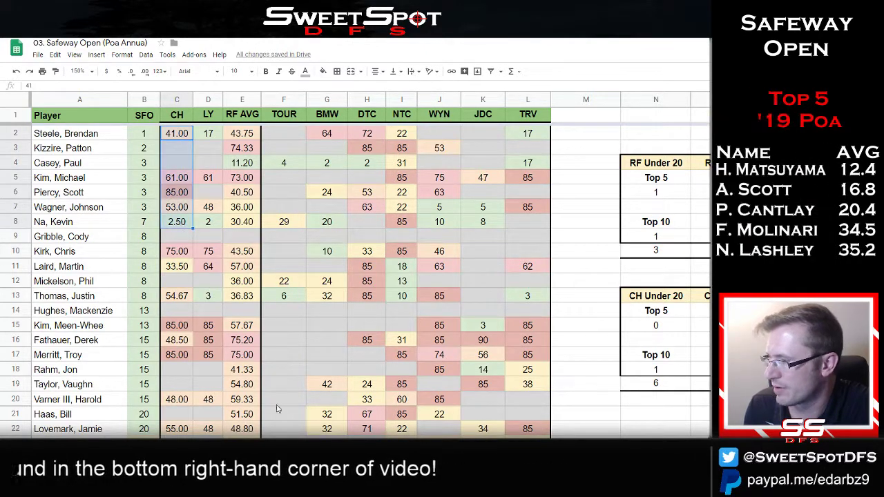
key("ctrl+Page_Down")
scroll(373, 263, "left", 1)
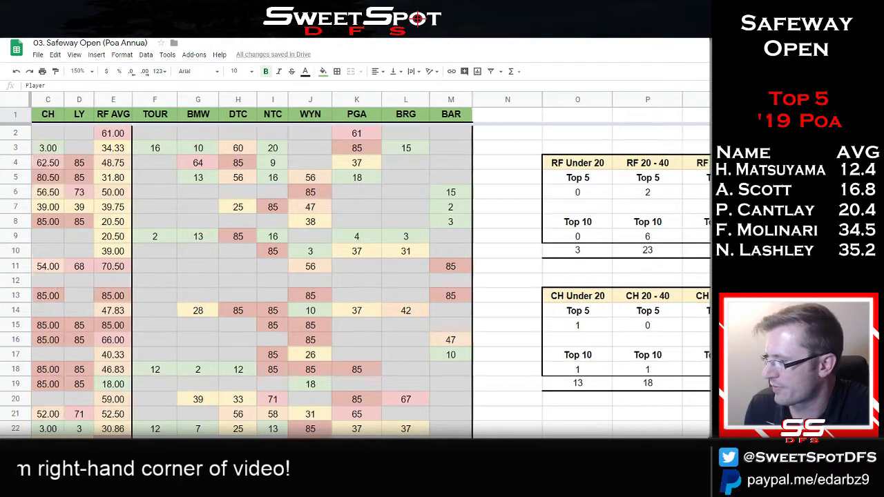
scroll(214, 316, "left", 2)
left_click_drag(192, 137, 191, 242)
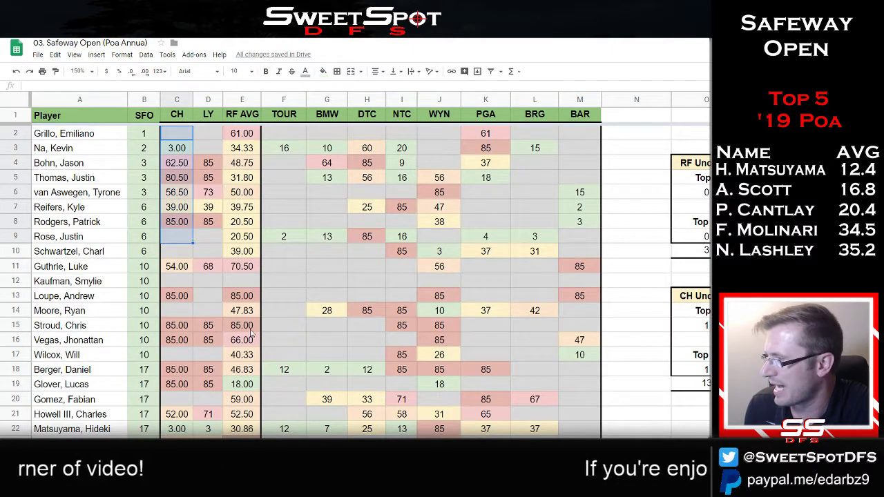
Go past the Bae, Sang-Moon sheet to the sheet listing finishes for 2020 to 2014 and apply the Course History filter view
key("ctrl+Page_Up")
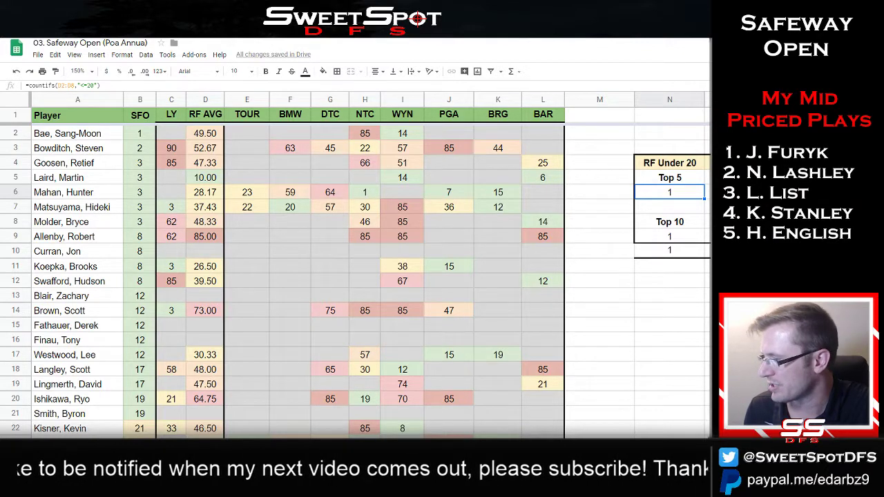
key("ctrl+Page_Down")
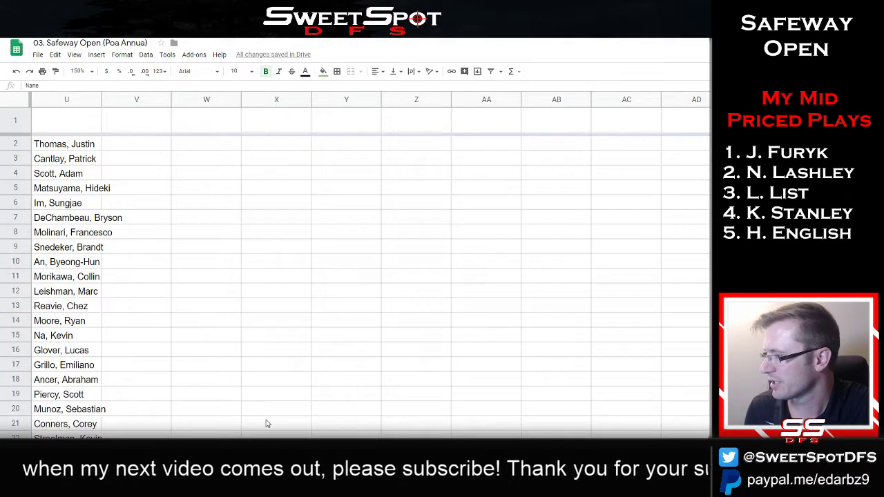
scroll(267, 423, "down", 3)
scroll(267, 421, "up", 3)
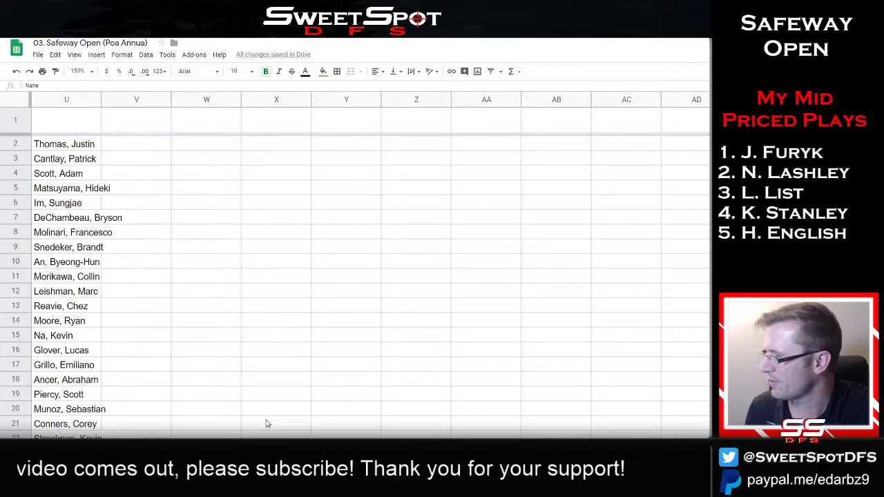
scroll(92, 352, "left", 15)
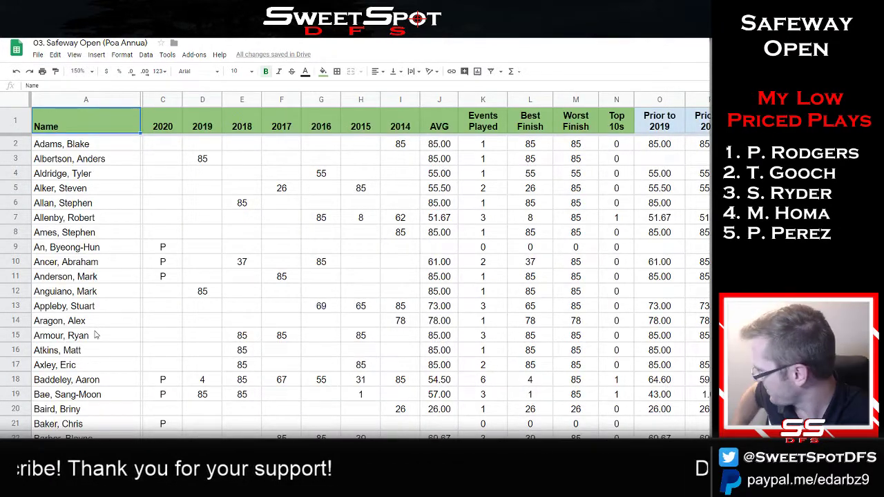
left_click(502, 72)
left_click(537, 124)
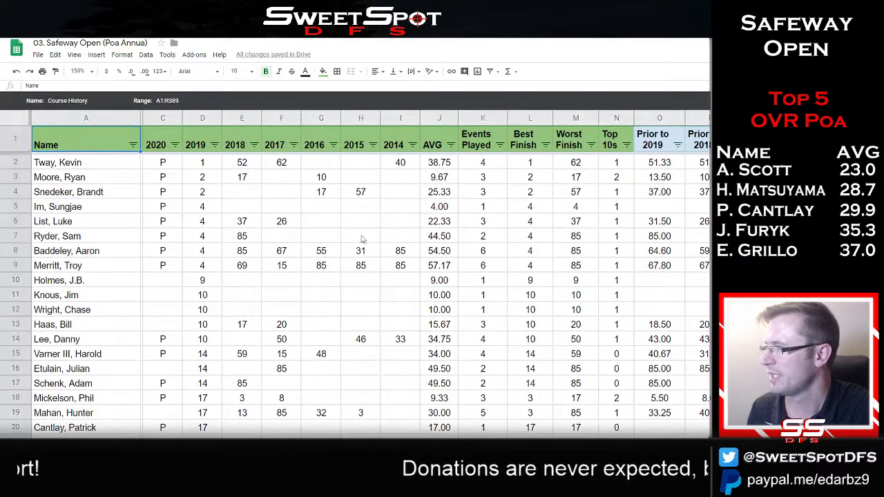
Filter the 2020 column to exclude the blanks and keep only players marked P
left_click(175, 144)
left_click(76, 270)
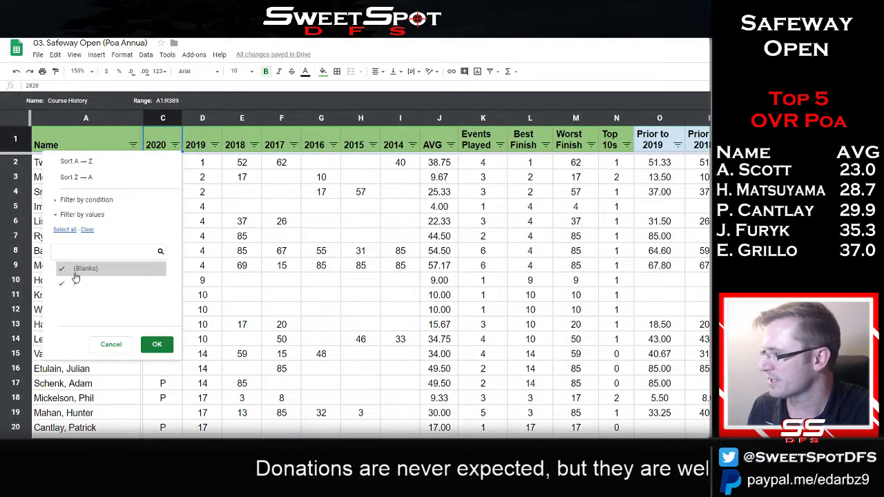
left_click(155, 344)
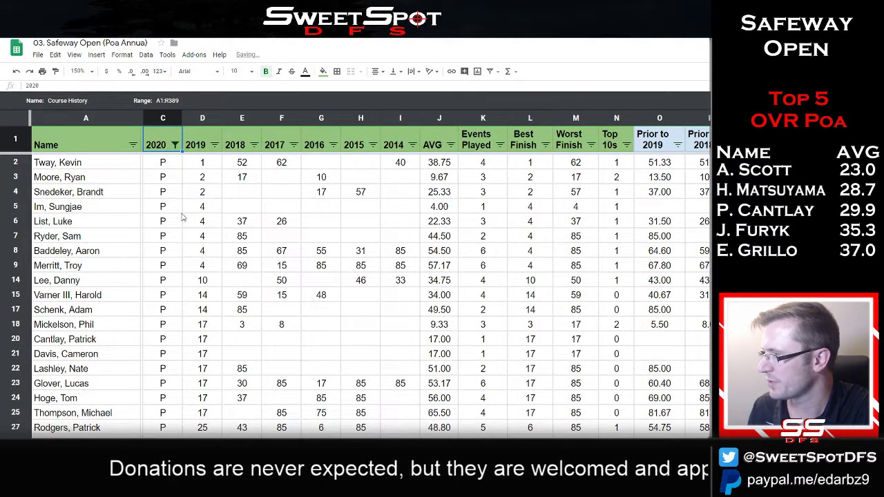
Include the blanks in the 2020 column filter again
left_click(174, 145)
left_click(88, 285)
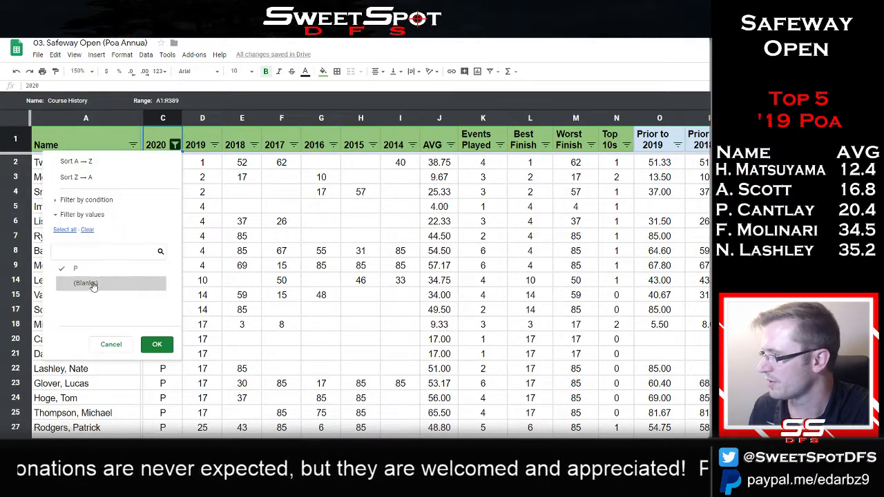
left_click(155, 344)
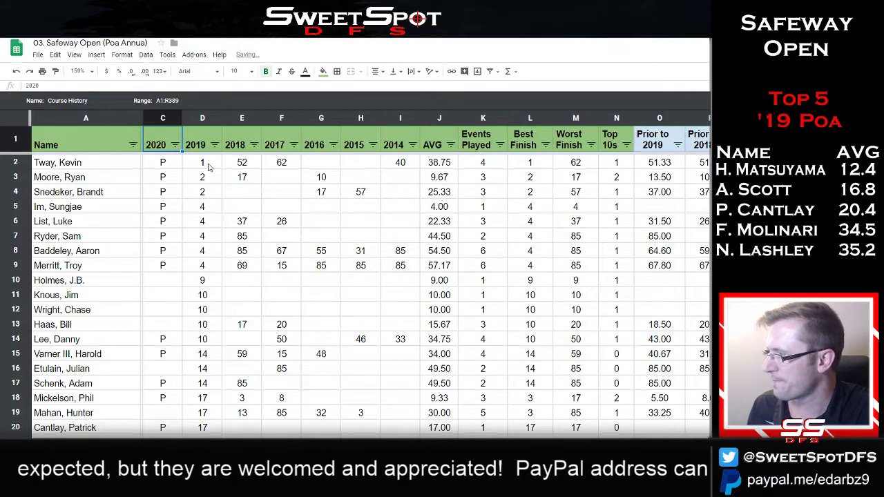
Highlight the 2019 and 2018 finishes in rows 2 to 14, and sort the course history by 2018 in ascending order
left_click_drag(208, 164, 245, 340)
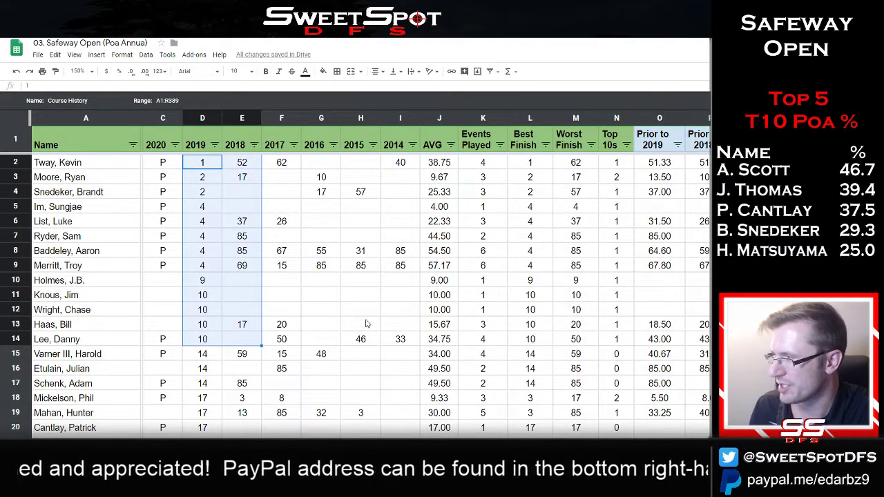
left_click(336, 300)
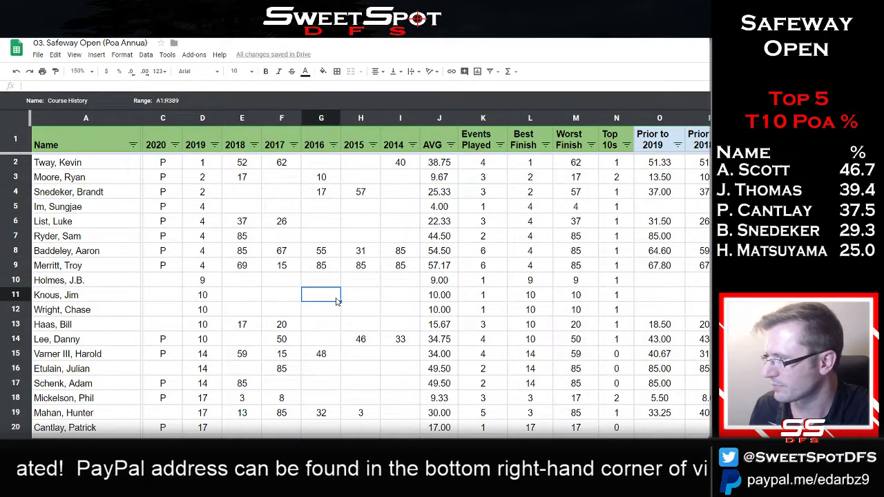
left_click(254, 144)
left_click(249, 158)
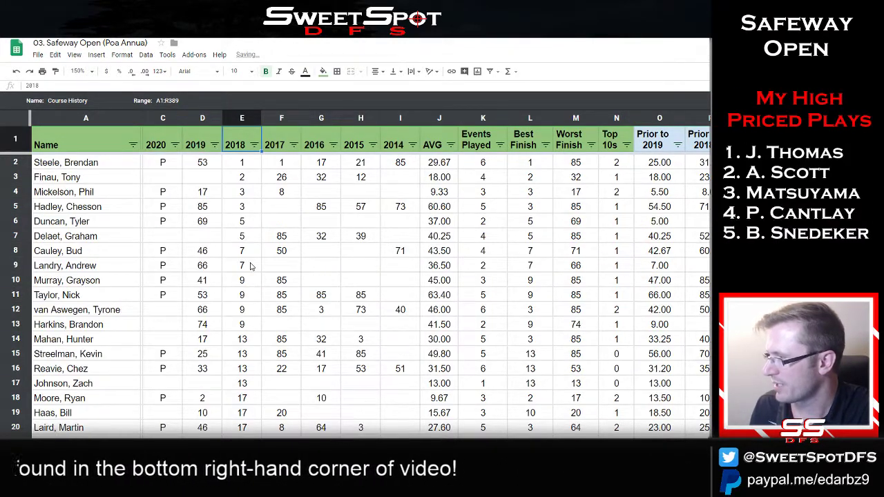
Highlight Mickelson's finishes from 2019 through 2015 and Steele's finishes for 2018 and 2017
left_click(234, 199)
left_click(197, 196, "shift")
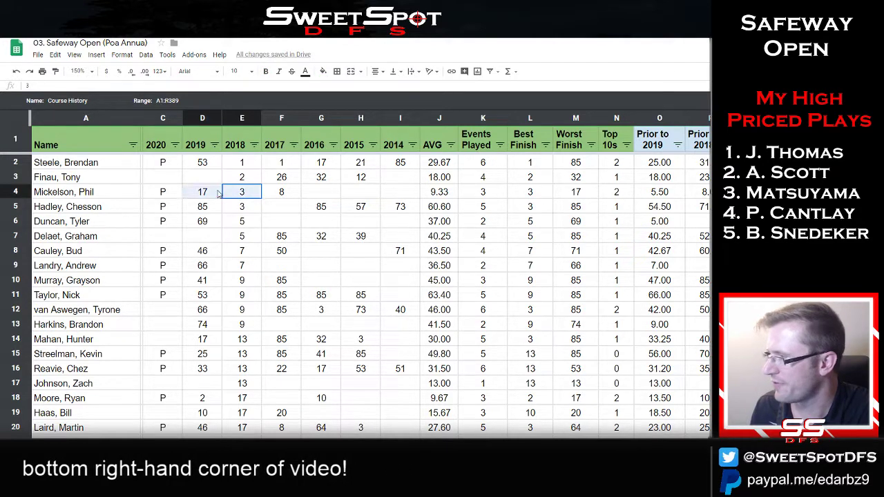
left_click(254, 196)
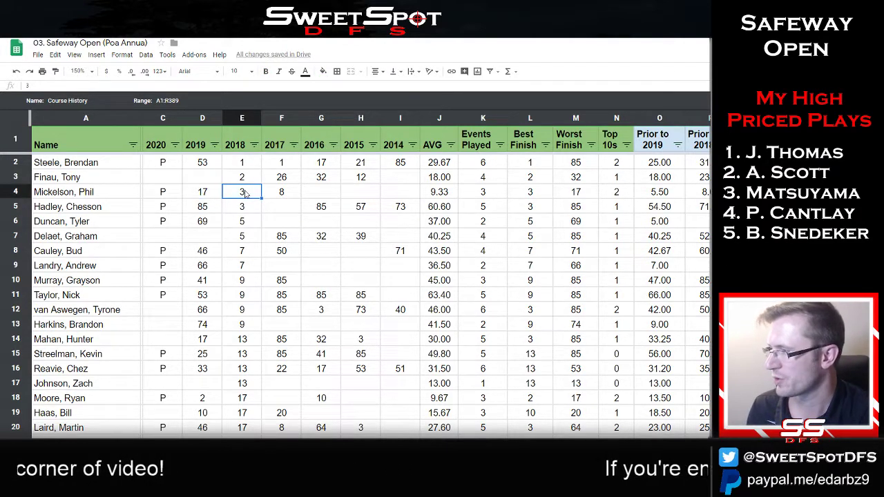
left_click_drag(203, 193, 375, 201)
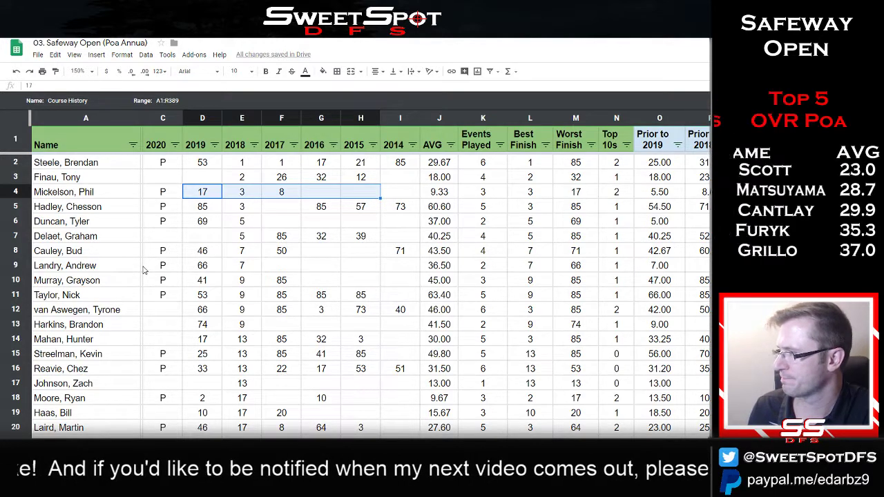
left_click(248, 196)
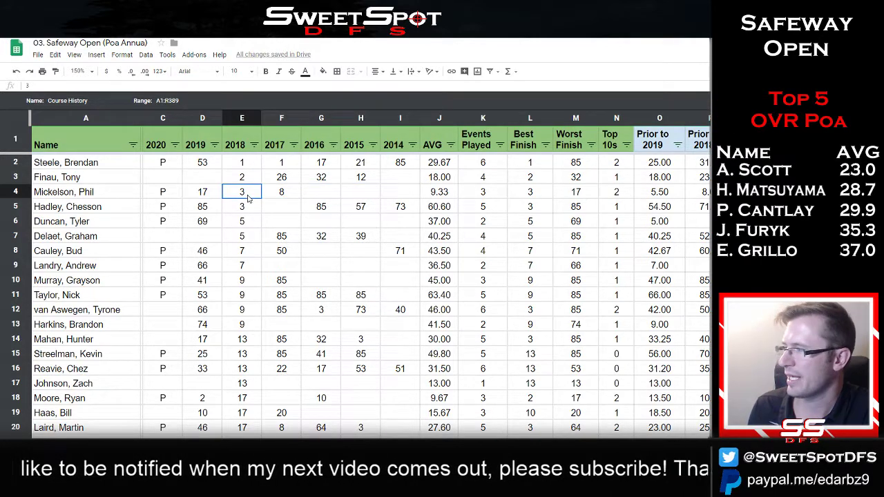
left_click_drag(248, 164, 282, 164)
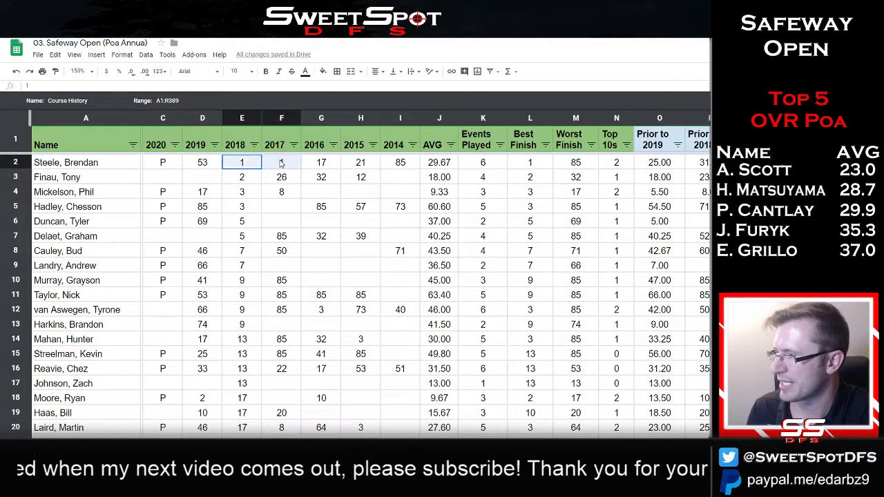
Sort the course history by 2017 in ascending order and highlight the 2017 and 2016 finishes of Na and Steele
left_click(294, 145)
left_click(235, 164)
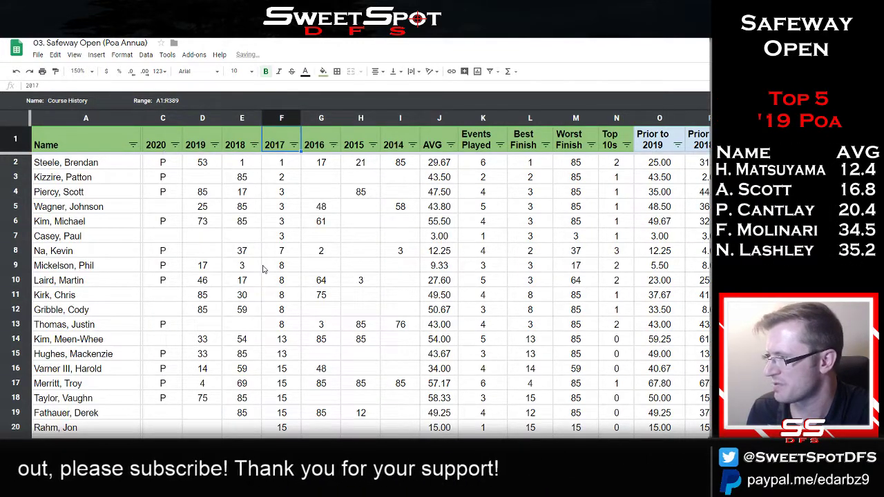
left_click_drag(284, 253, 322, 254)
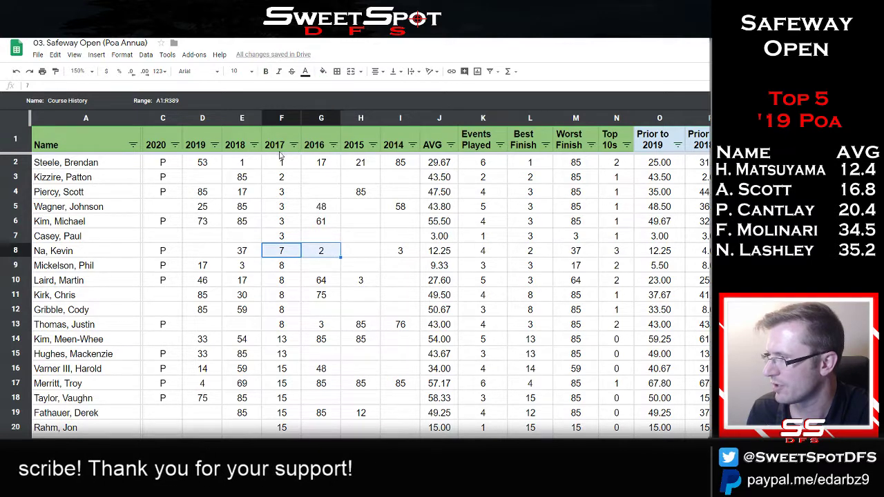
left_click_drag(286, 164, 322, 164)
left_click(336, 193)
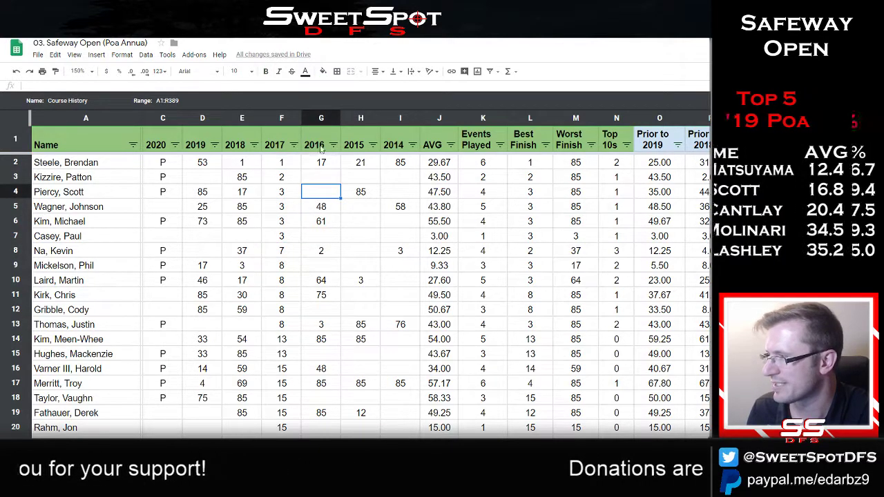
Sort the course history ascending by 2016 and by 2015, and highlight Matsuyama's 2015 and 2014 finishes
left_click(333, 145)
left_click(238, 163)
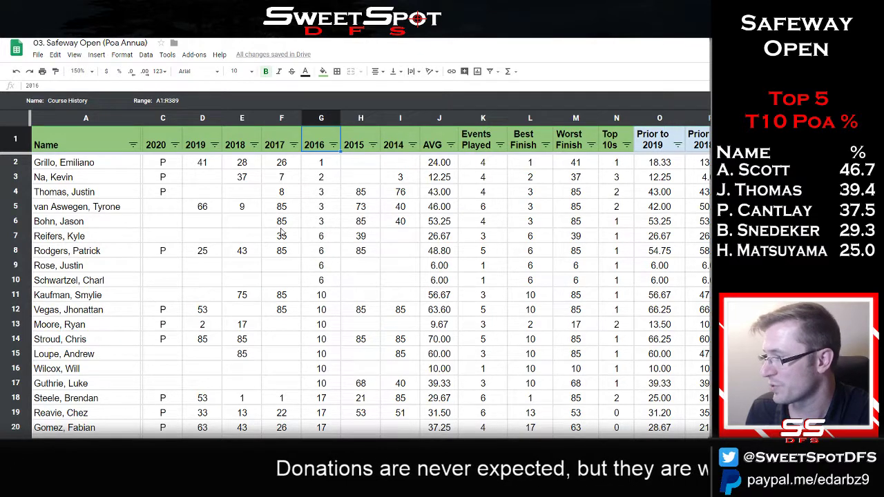
left_click(372, 145)
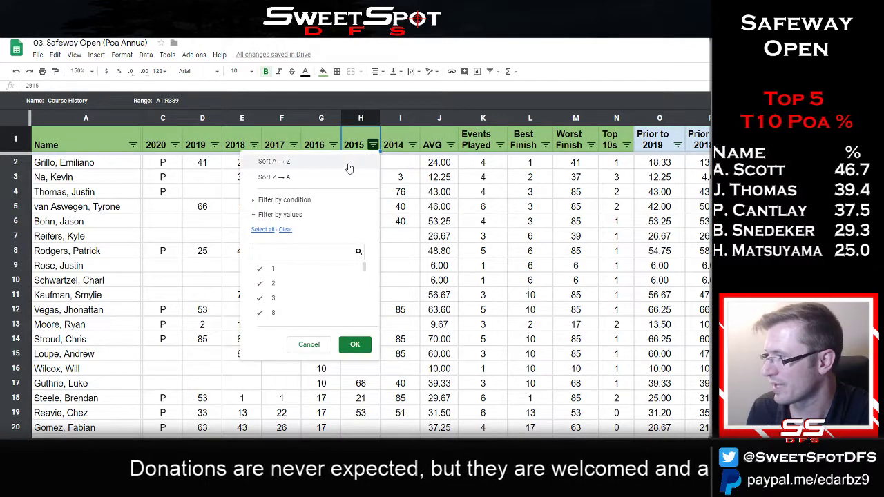
left_click(350, 166)
left_click_drag(360, 197, 385, 196)
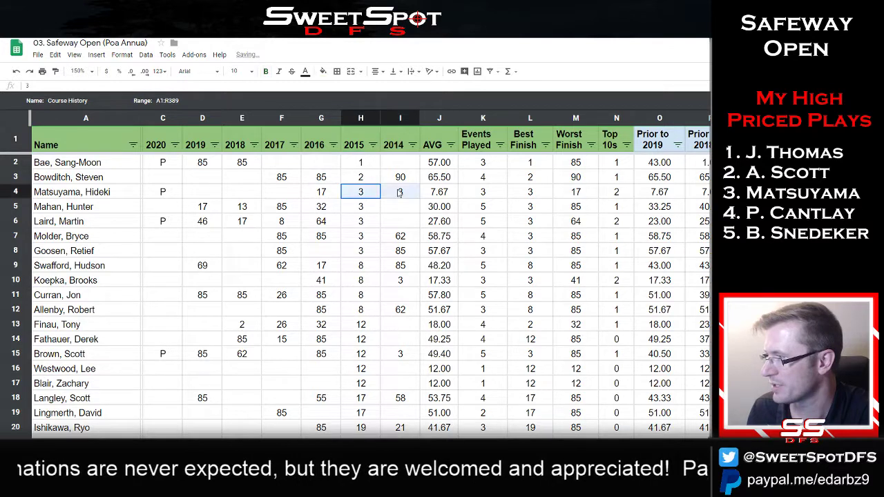
Sort the course history by 2018 in ascending order again and select Mickelson's 2018 finish
left_click(254, 145)
left_click(246, 163)
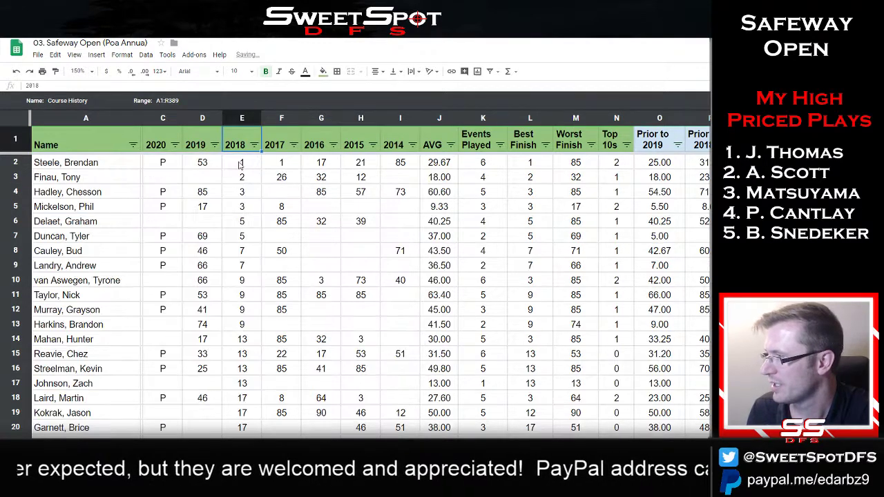
left_click(256, 206)
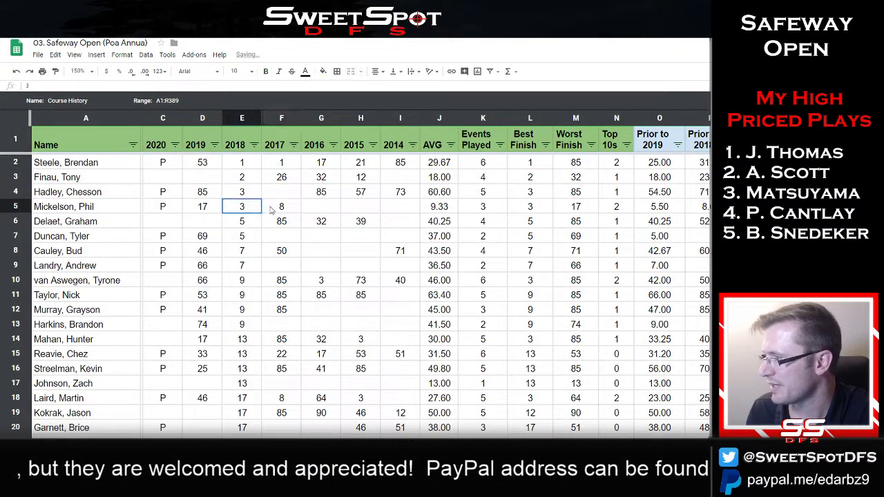
Sort the course history by 2019 in ascending order and highlight Moore's 2019 and 2018 finishes
left_click(215, 144)
left_click(199, 164)
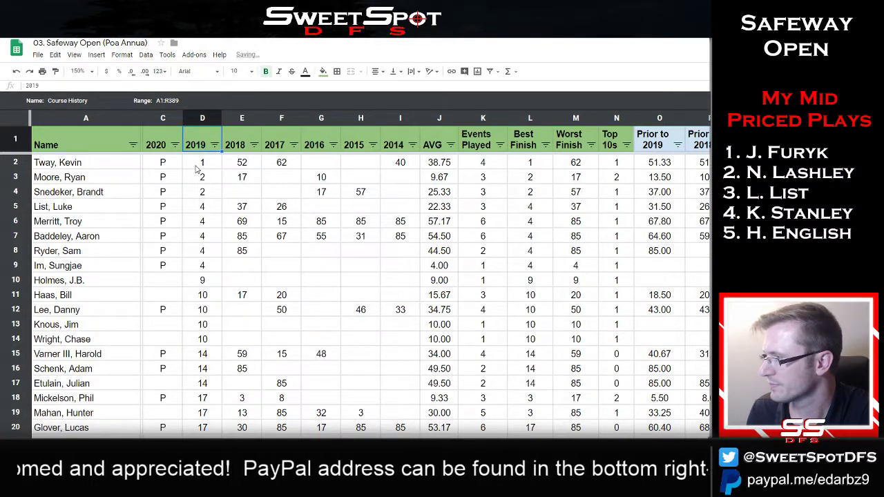
left_click_drag(202, 177, 242, 177)
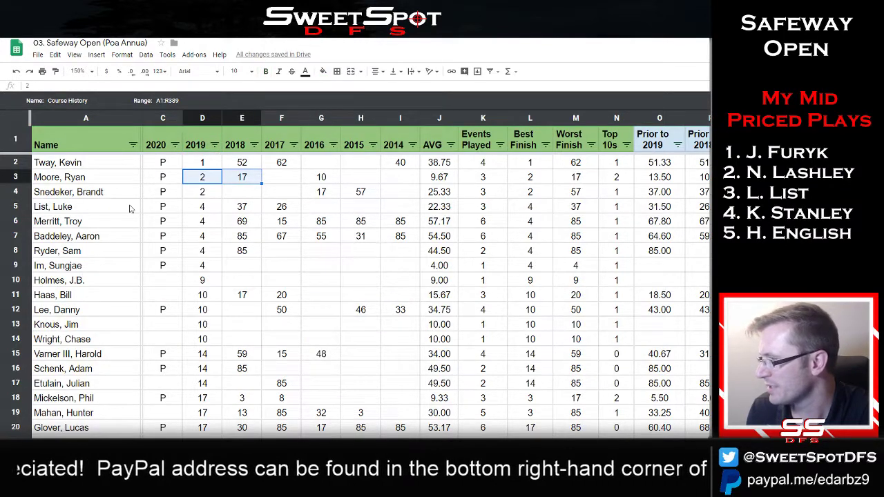
Filter the 2020 column to show only players marked P, and sort the course history by AVG in ascending order
left_click(174, 146)
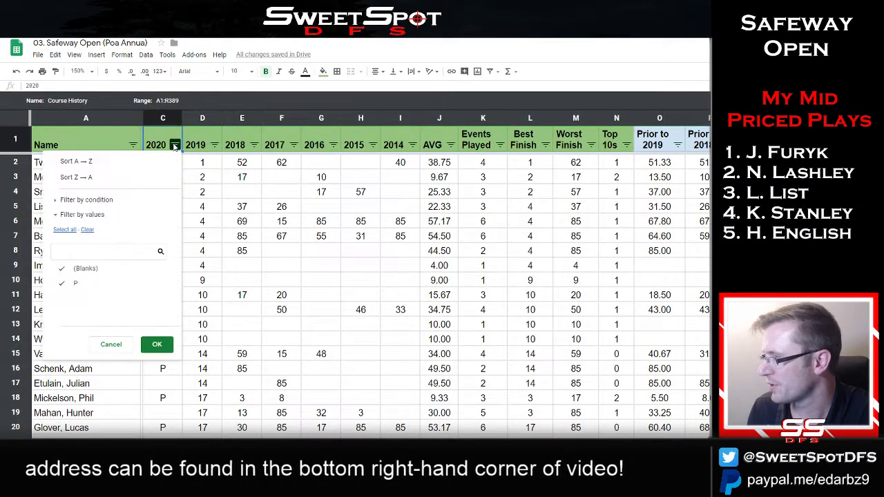
left_click(79, 268)
left_click(164, 345)
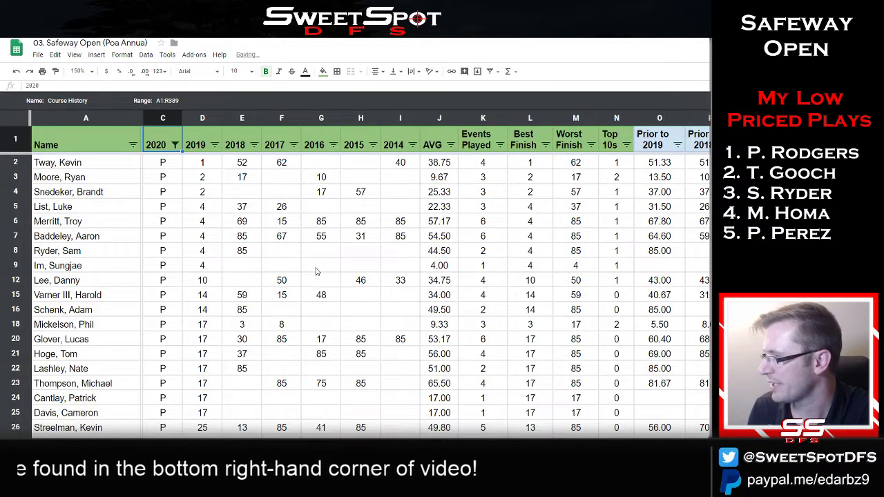
left_click(449, 145)
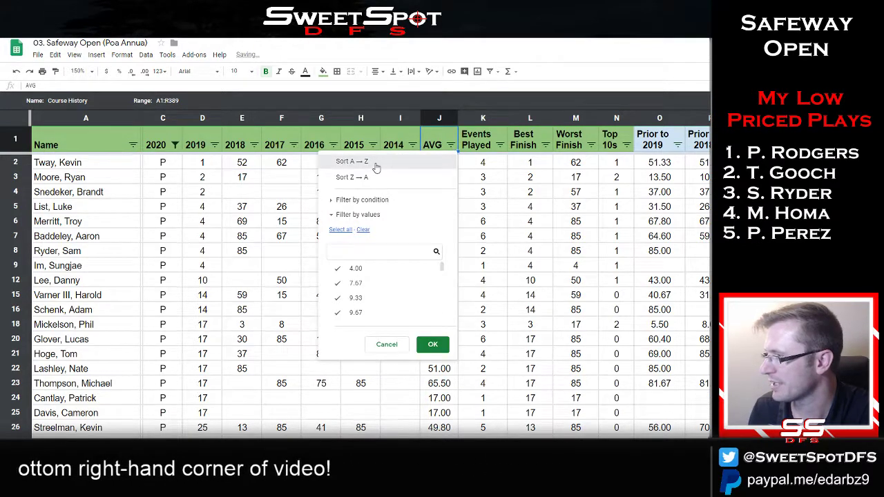
left_click(352, 161)
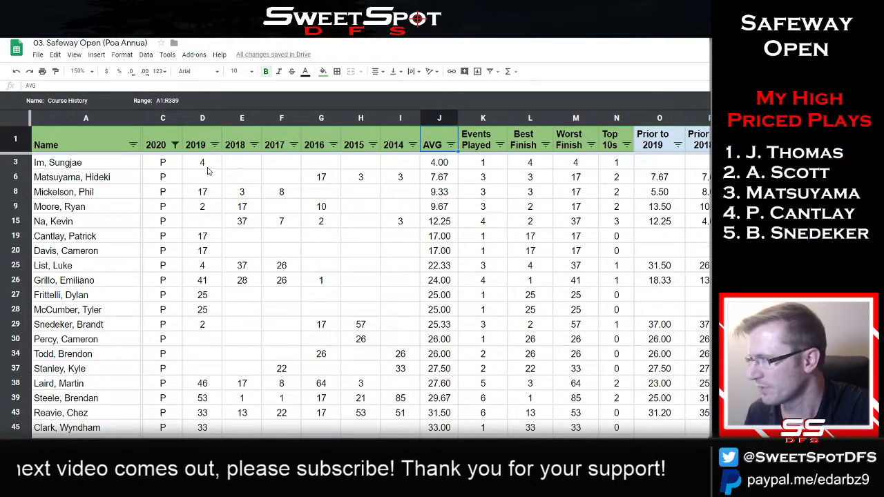
Highlight Moore's 2019 finish and average, Na's 2018 to 2014 finishes, and List's row from name through AVG
left_click(215, 207)
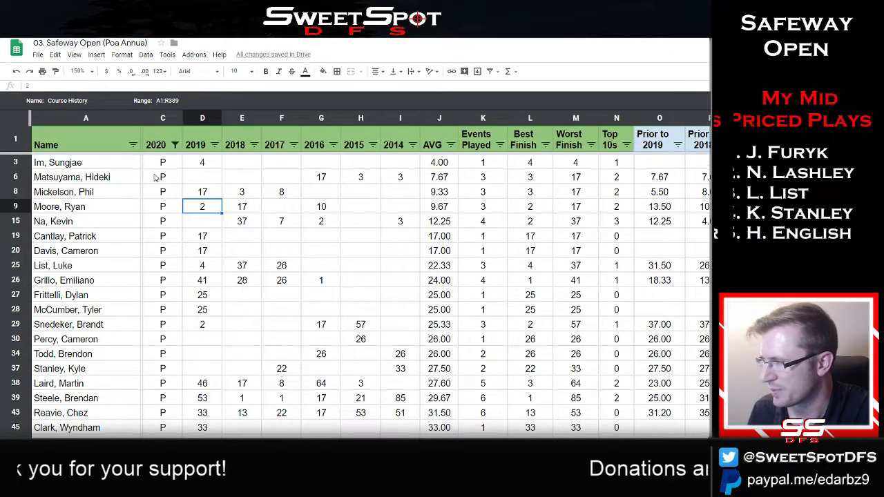
left_click(439, 208)
left_click(350, 265)
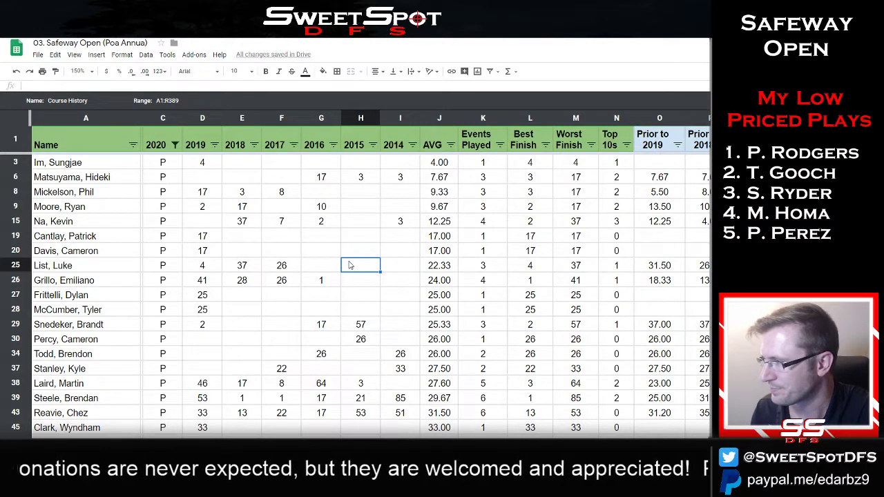
left_click_drag(397, 221, 247, 224)
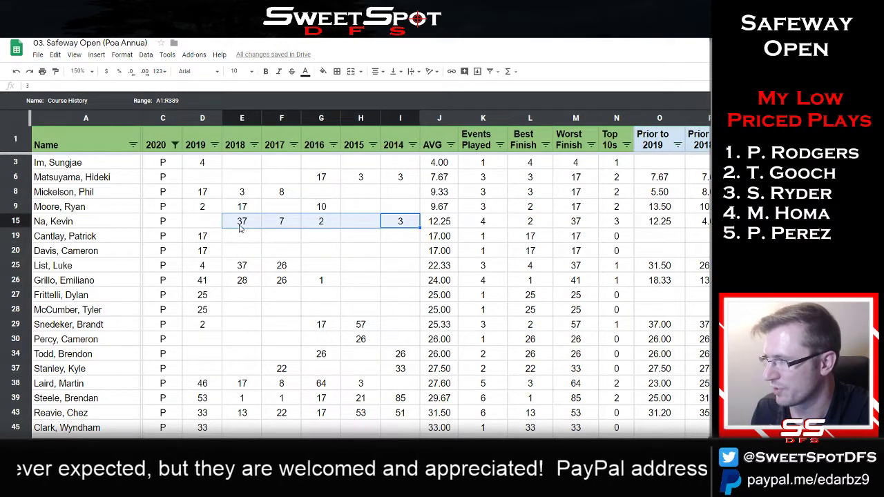
left_click(240, 226)
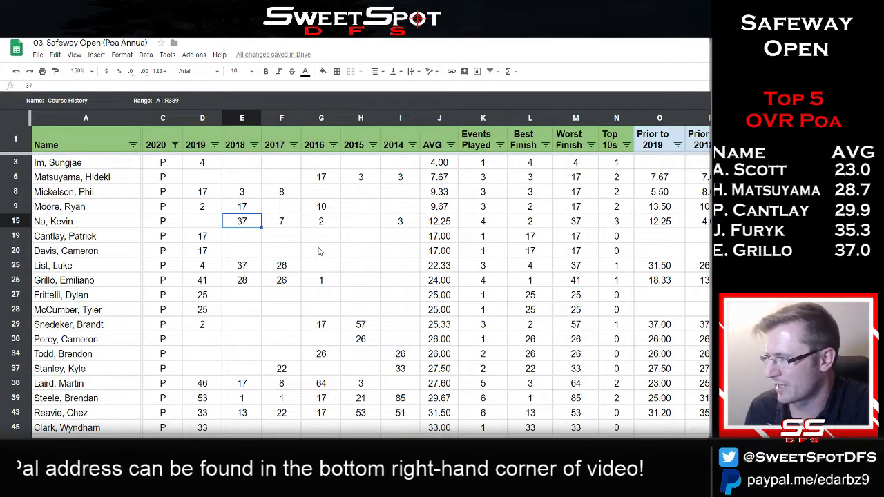
left_click_drag(73, 269, 439, 270)
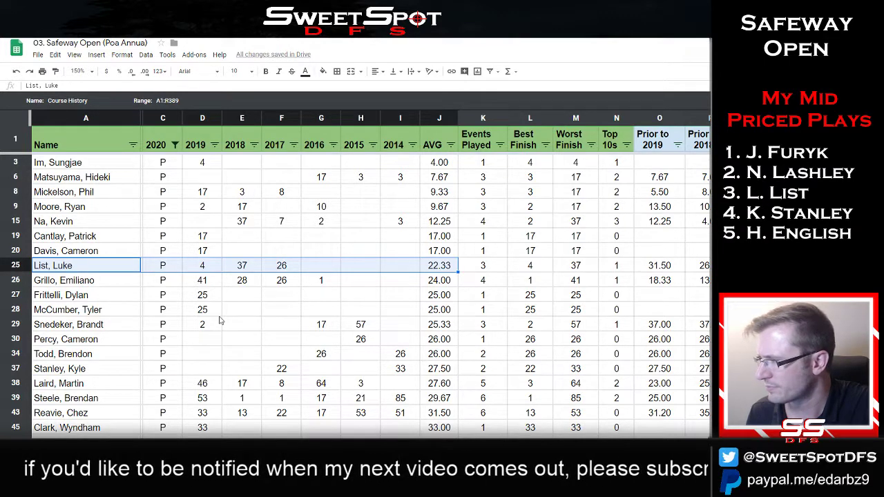
Clear Grillo's 2016 finish to check his average without it, and undo the deletion
left_click(326, 282)
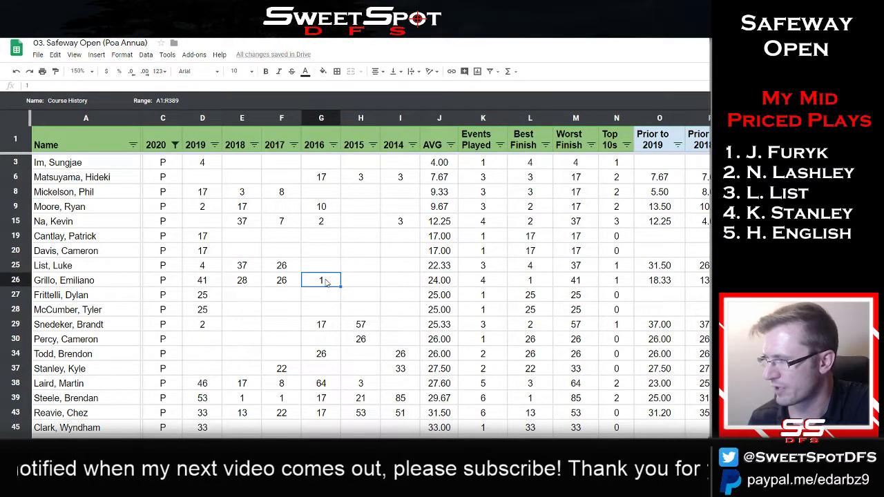
key("Delete")
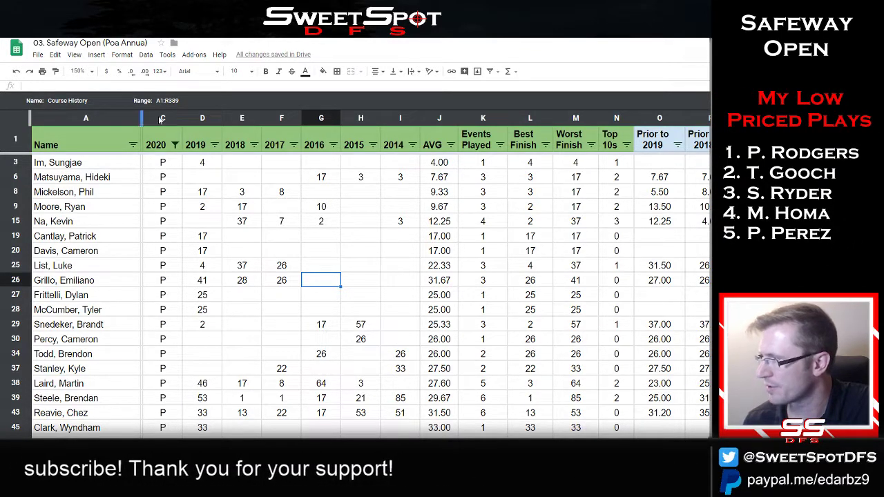
key("ctrl+z")
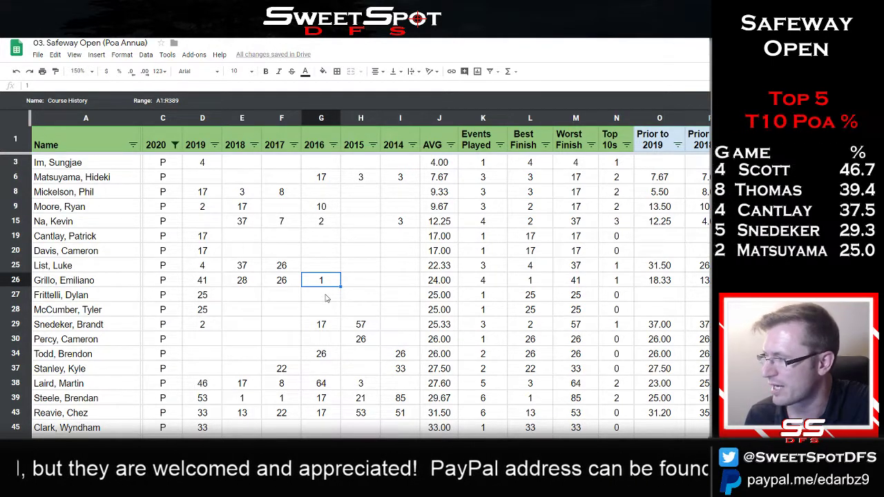
Select Frittelli's 2019 finish, look through the players further down, and highlight Snedeker's 2019 to 2016 finishes
left_click(247, 335)
left_click(201, 295)
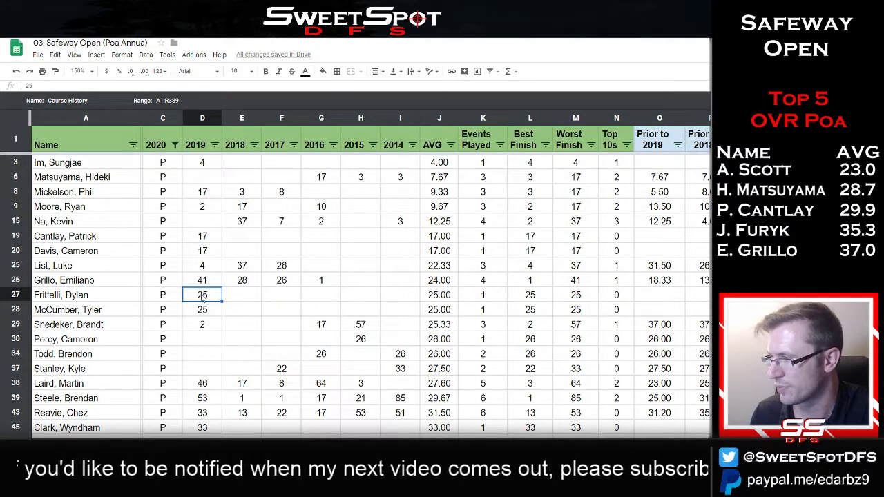
scroll(297, 336, "down", 1)
scroll(297, 337, "down", 1)
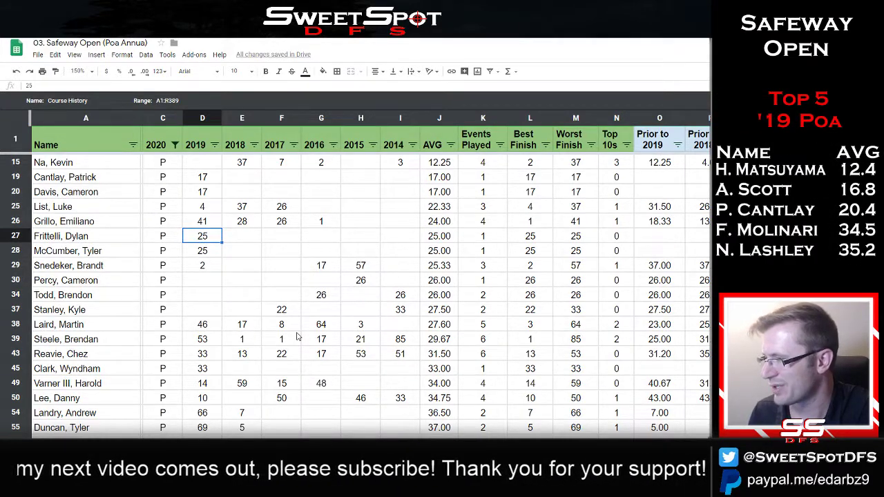
scroll(297, 337, "up", 2)
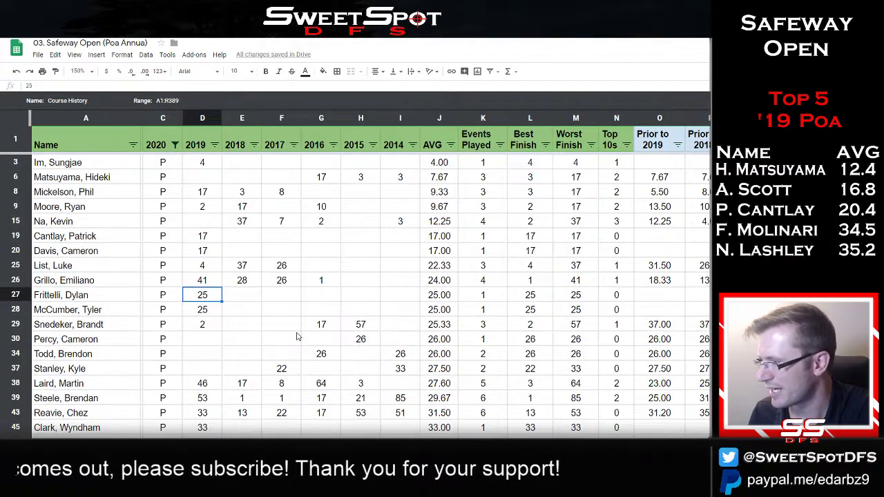
left_click_drag(205, 323, 337, 336)
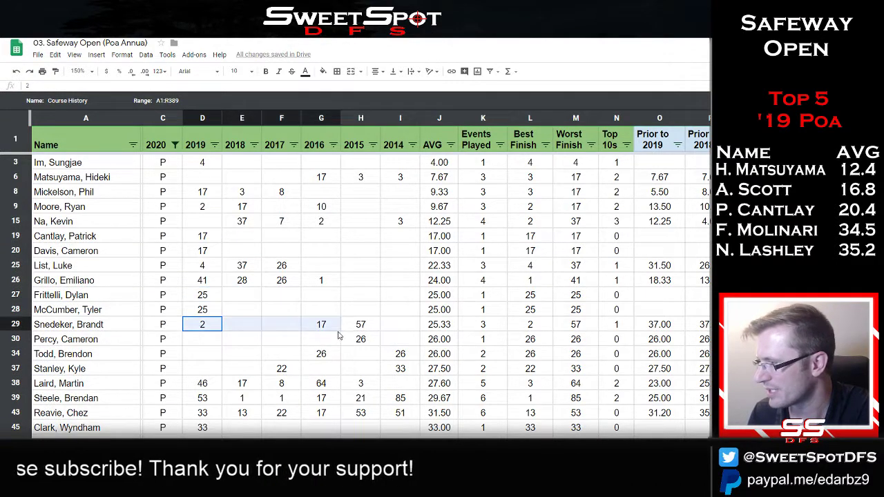
scroll(251, 358, "down", 2)
scroll(234, 346, "up", 2)
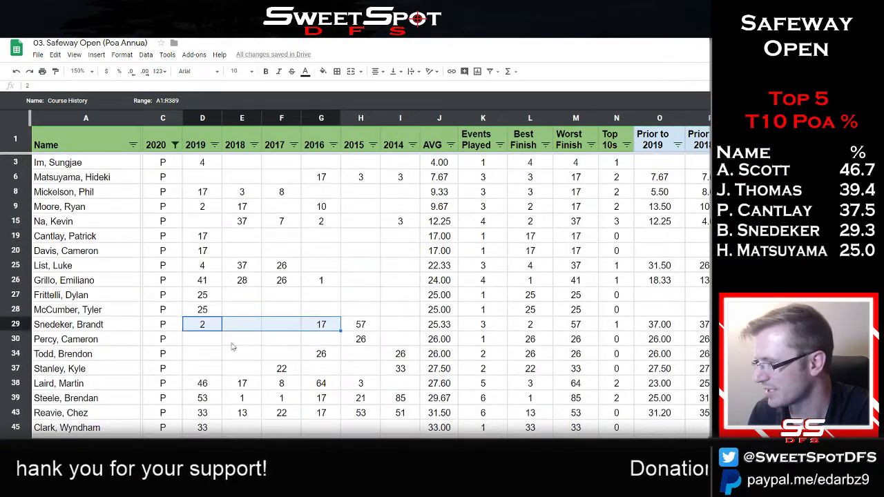
Sort the course history by 2019 in ascending order and highlight the 2019 finishes from Tway through Thompson
left_click(215, 145)
left_click(205, 161)
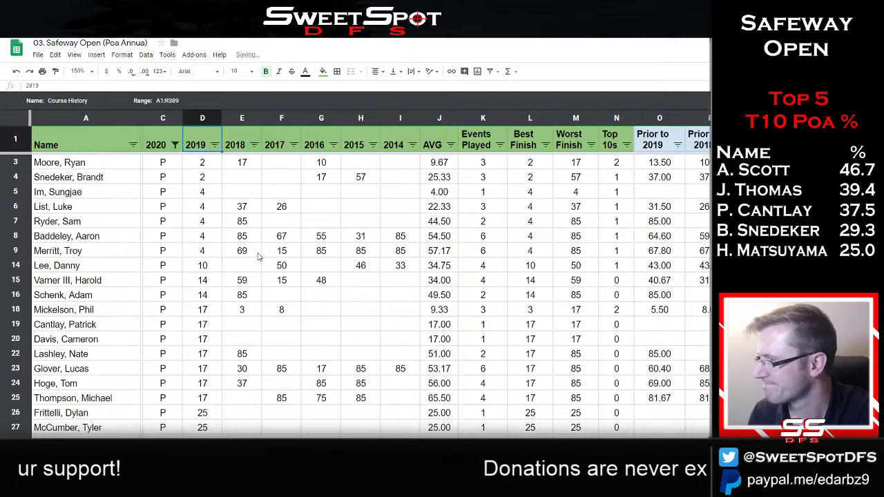
left_click_drag(213, 399, 211, 162)
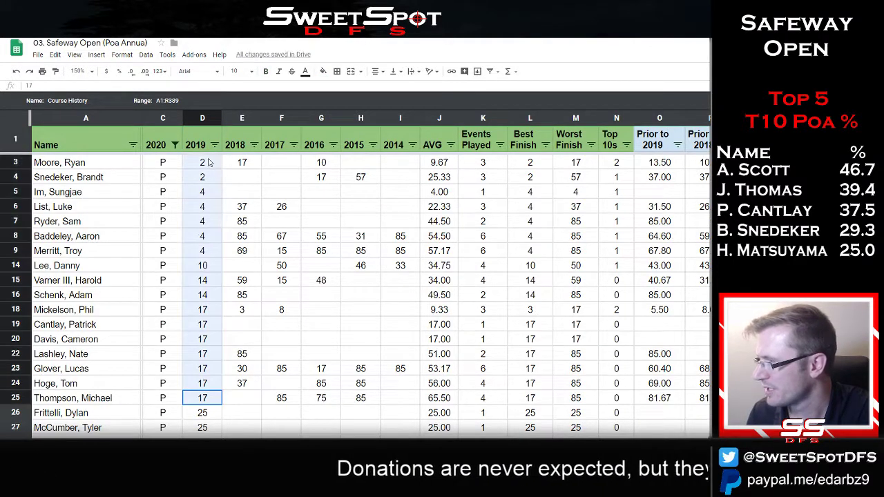
scroll(311, 310, "up", 1)
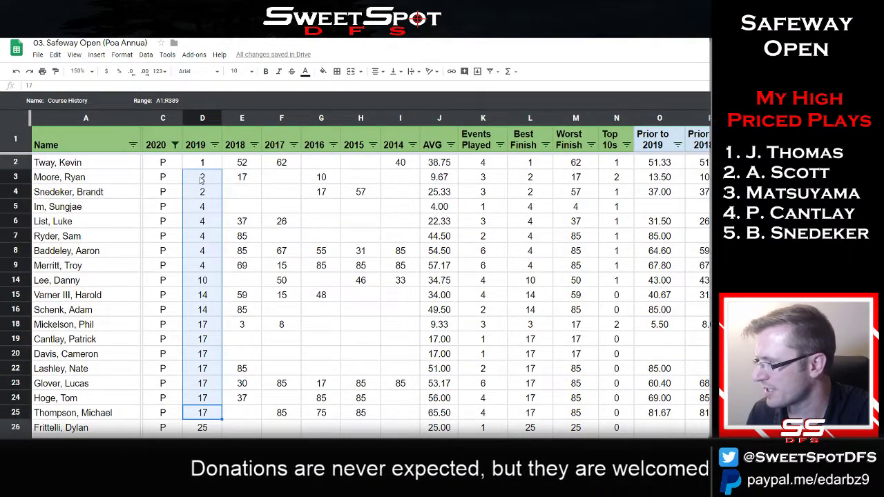
left_click_drag(204, 166, 207, 413)
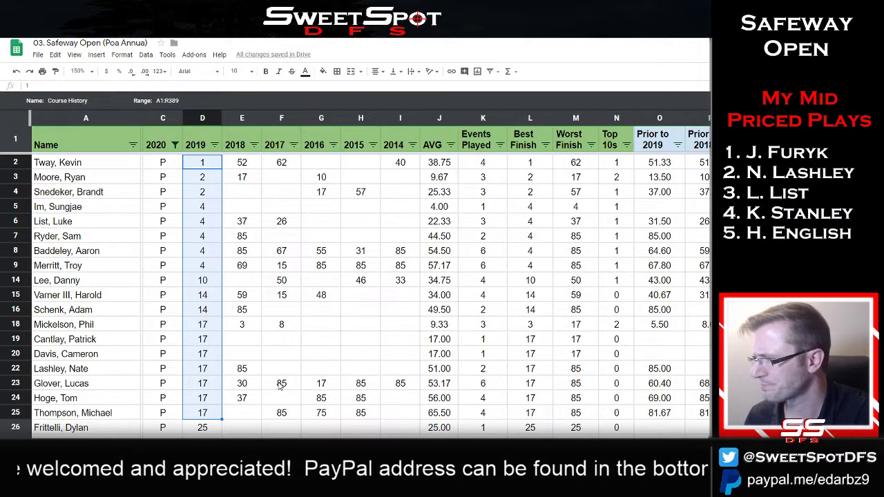
Highlight the AVG values of Moore, Im and Mickelson together, and reduce the selection to those of Moore and Mickelson
left_click(442, 325)
left_click_drag(447, 366, 204, 163)
left_click(441, 181)
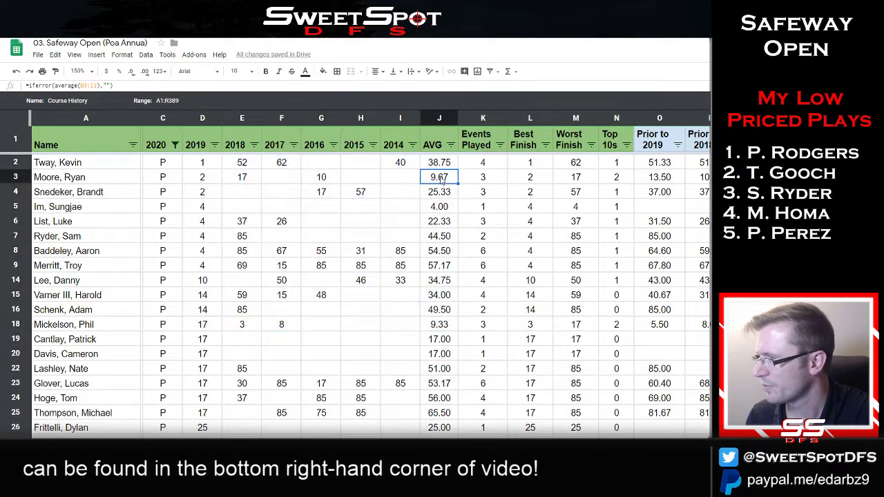
left_click(452, 213, "ctrl")
left_click(444, 325, "ctrl")
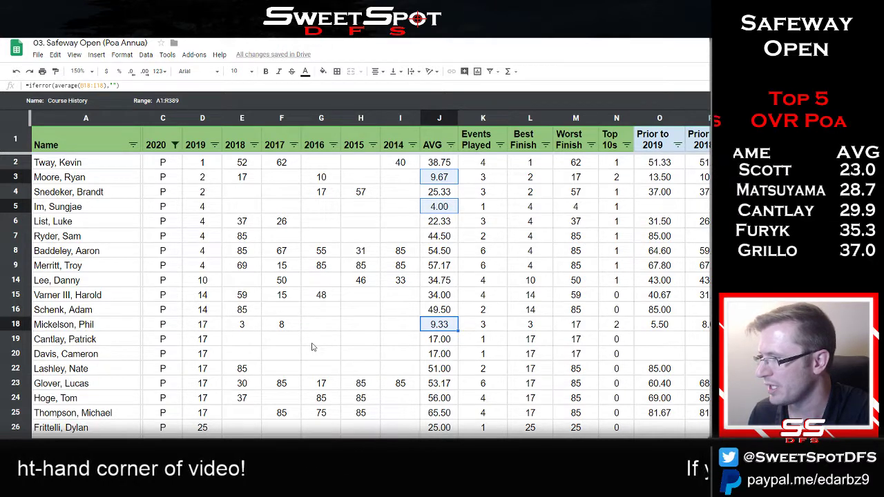
left_click(442, 184)
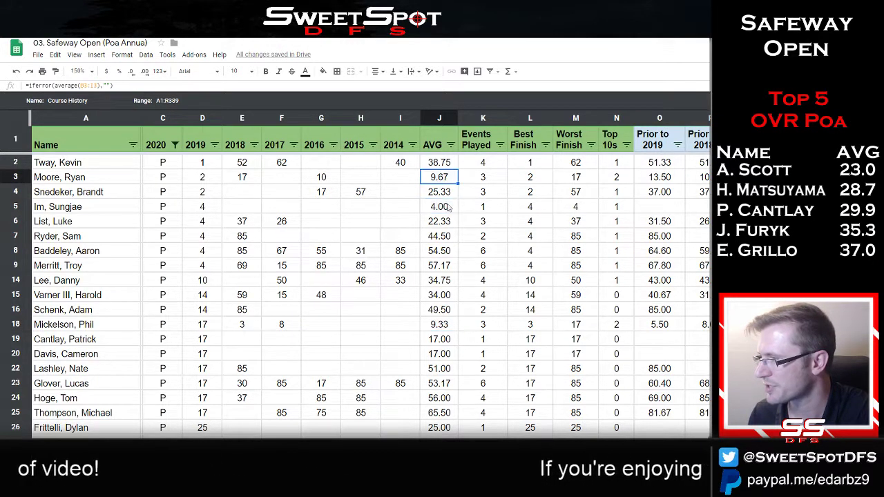
left_click(448, 330, "ctrl")
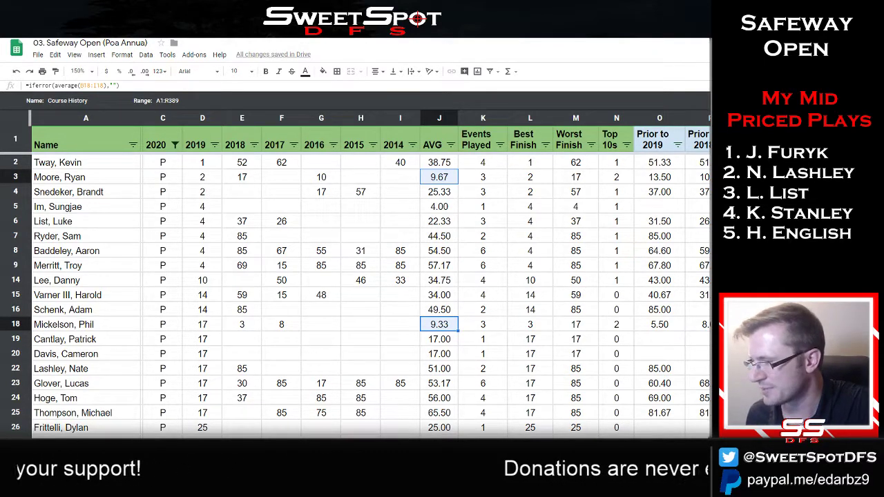
Switch to the 2020 Tee Times sheet and create a new filter view for the table range A2:C146
key("ctrl+shift+Page_Down")
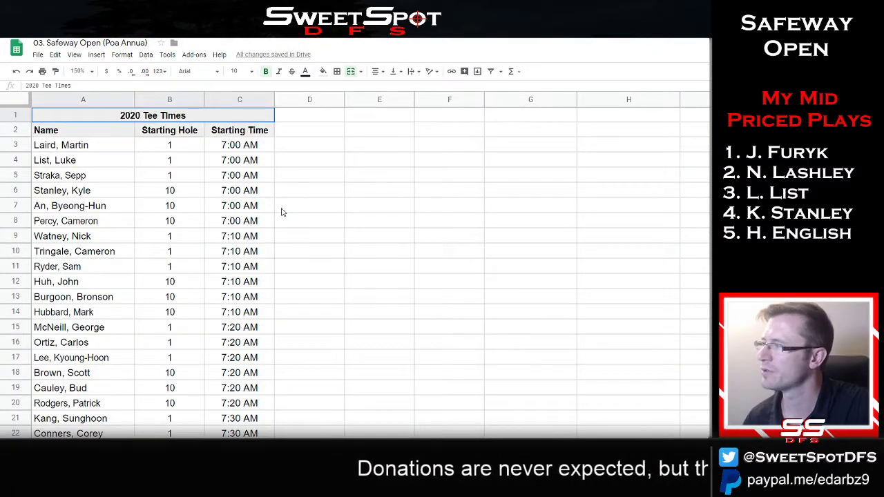
left_click(93, 131)
scroll(290, 268, "down", 18)
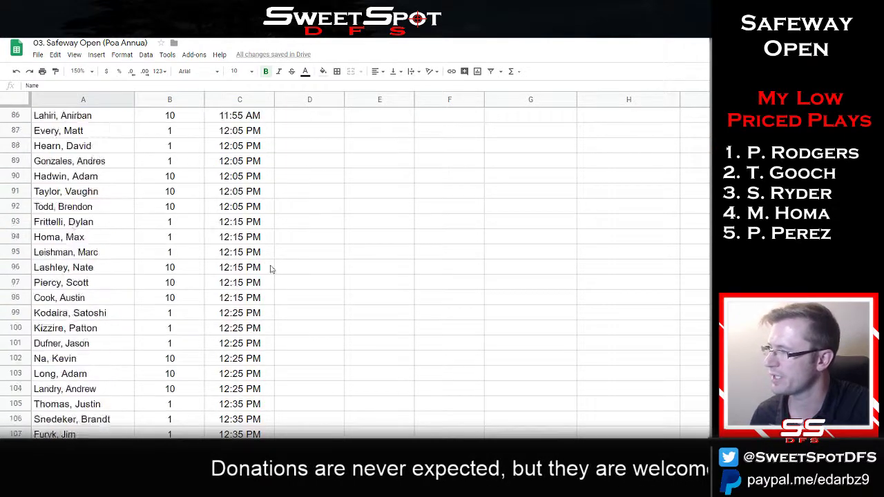
scroll(273, 269, "down", 12)
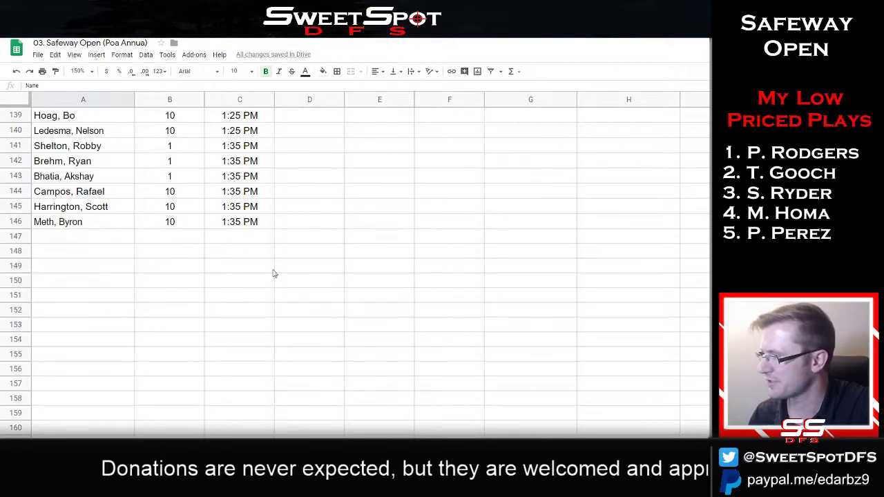
left_click(242, 223, "shift")
left_click(501, 71)
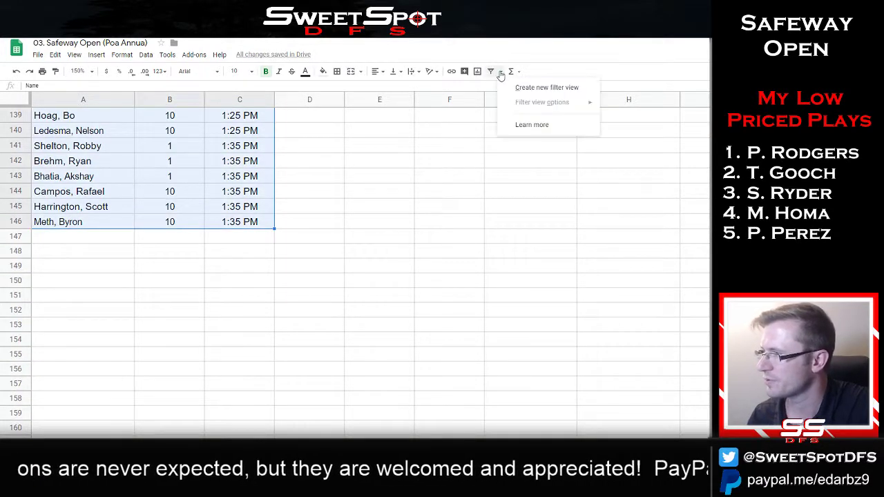
left_click(536, 89)
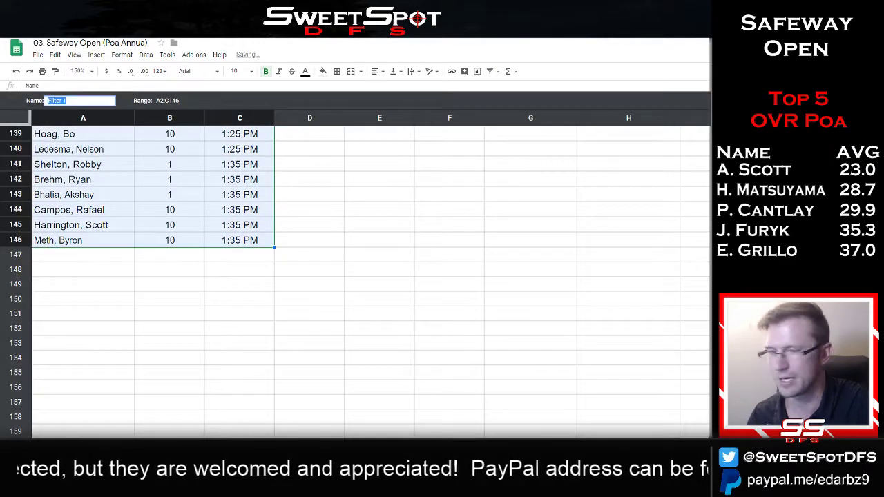
Name the new tee times filter view 2020
type("202")
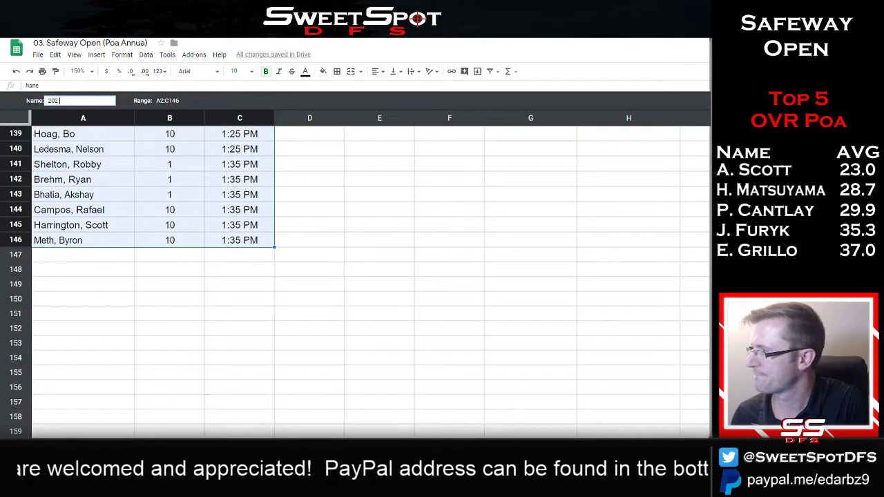
type("0 Fil")
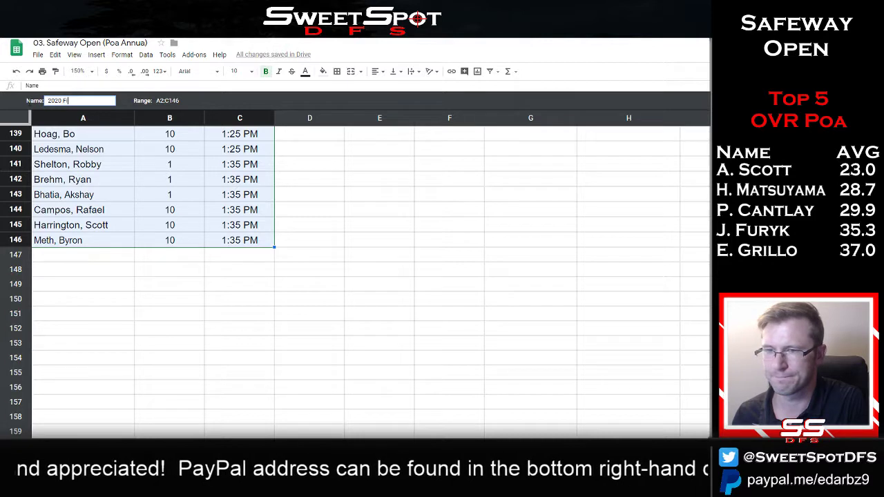
type("ter")
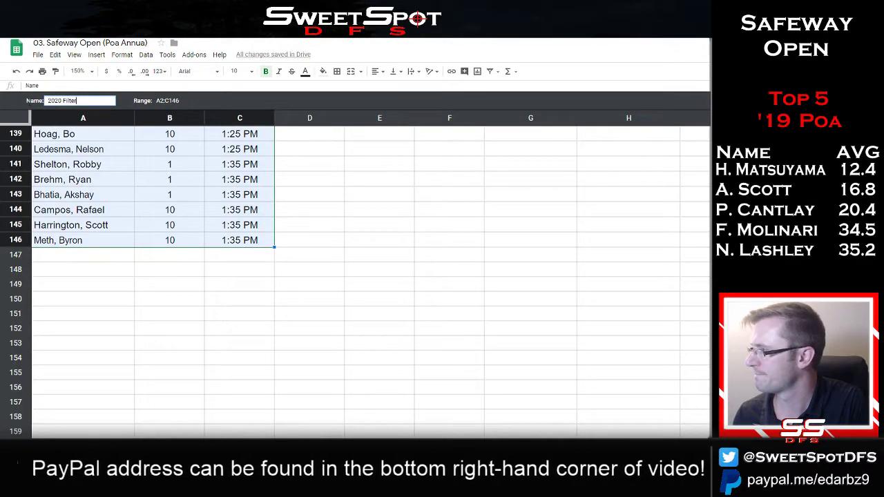
key("BackSpace")
key("BackSpace")
key("BackSpace")
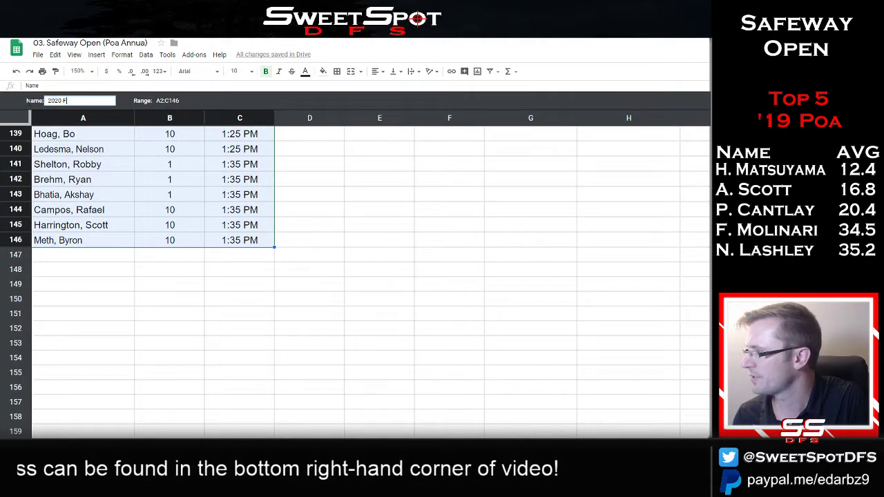
key("BackSpace")
key("BackSpace")
key("Return")
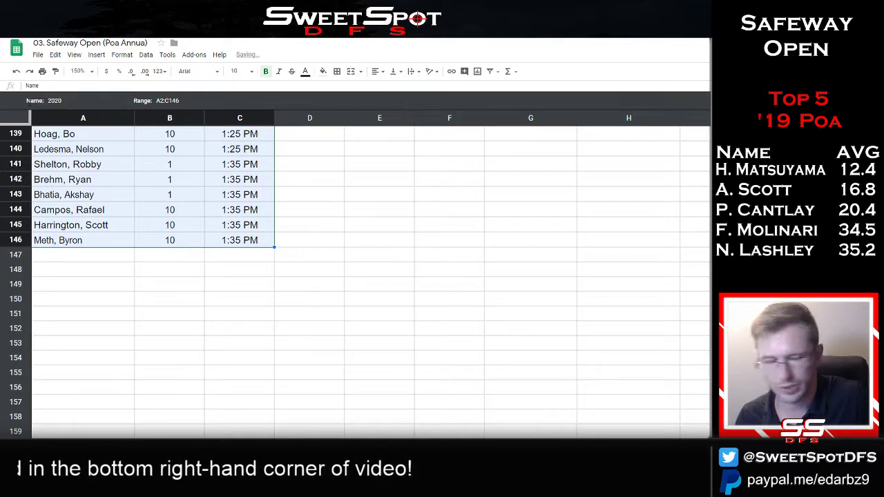
Freeze the title and header rows of the 2020 Tee Times sheet so the first two rows stay in place
scroll(364, 234, "up", 15)
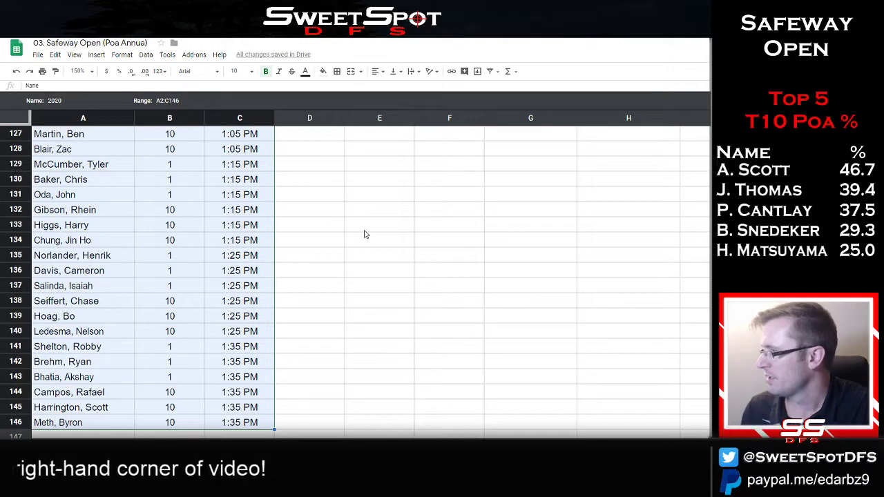
scroll(364, 234, "up", 15)
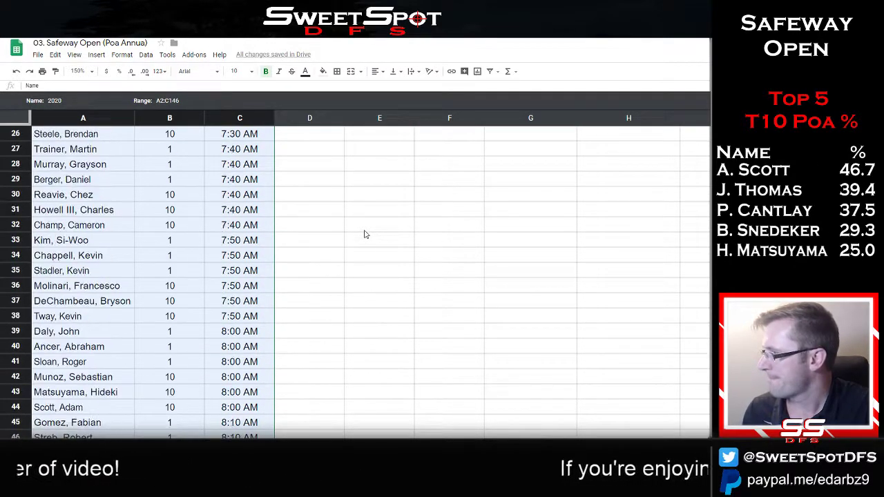
scroll(365, 233, "up", 1)
left_click(380, 179)
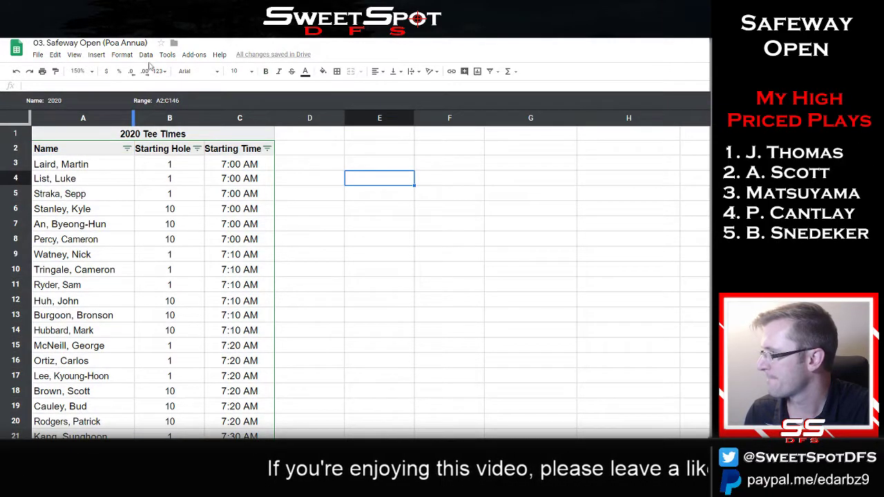
left_click(74, 54)
mouse_move(131, 73)
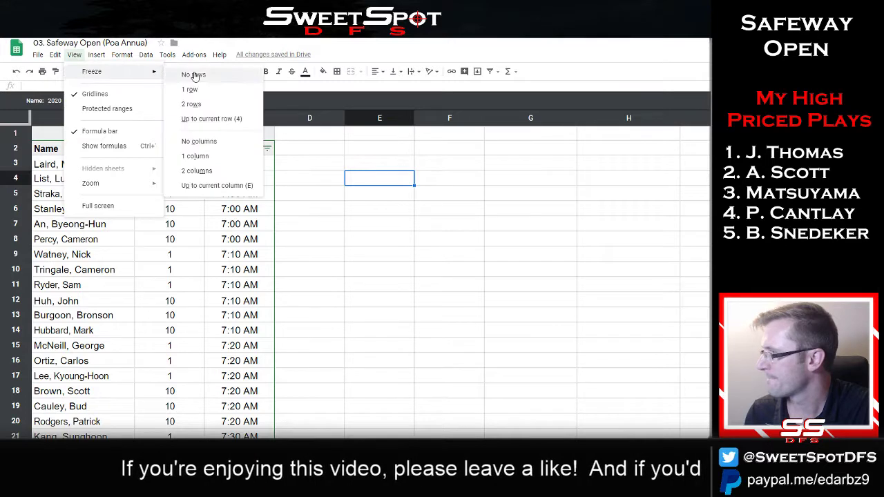
left_click(195, 101)
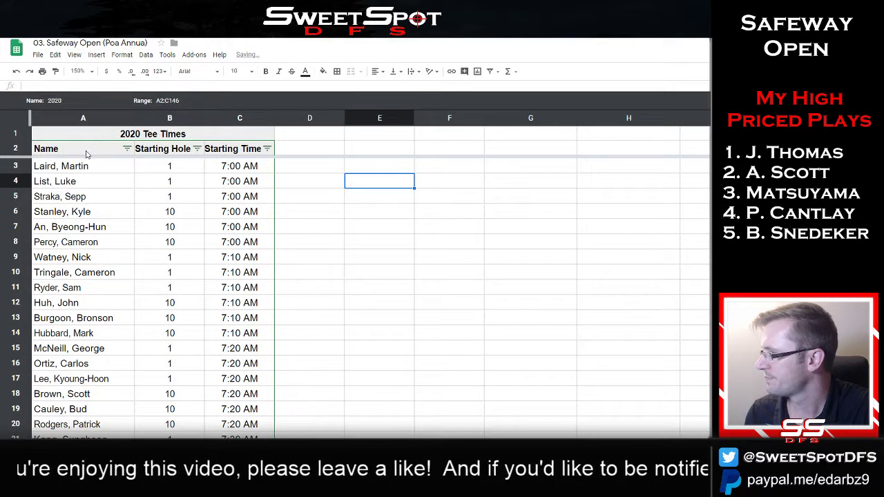
Fit columns A to C to their contents and turn on text wrapping for header row 2
left_click_drag(83, 119, 203, 119)
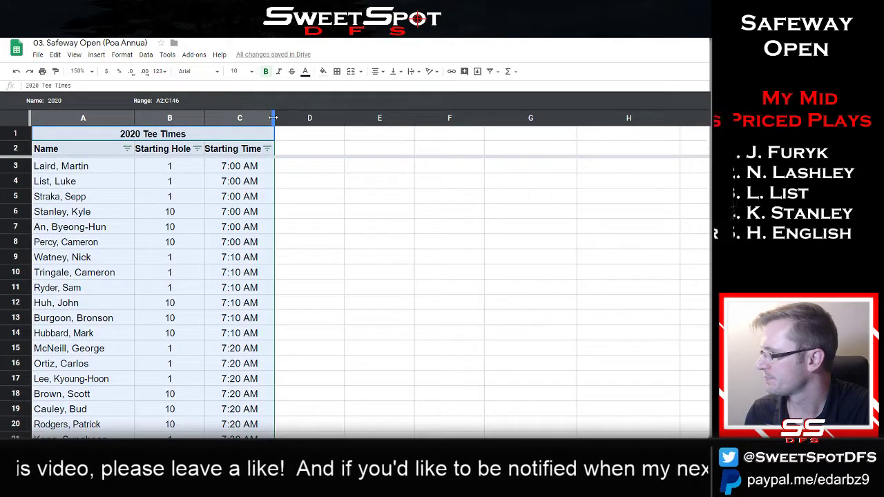
double_click(204, 118)
left_click(30, 147)
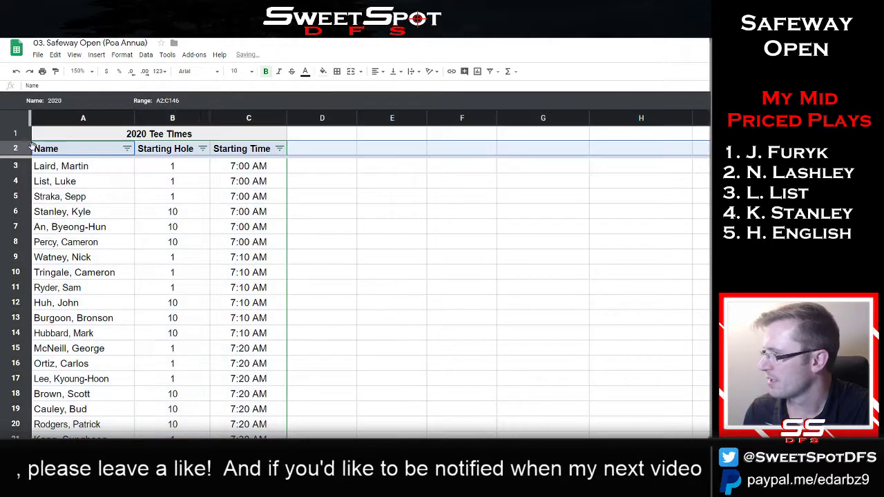
left_click(413, 71)
left_click(426, 89)
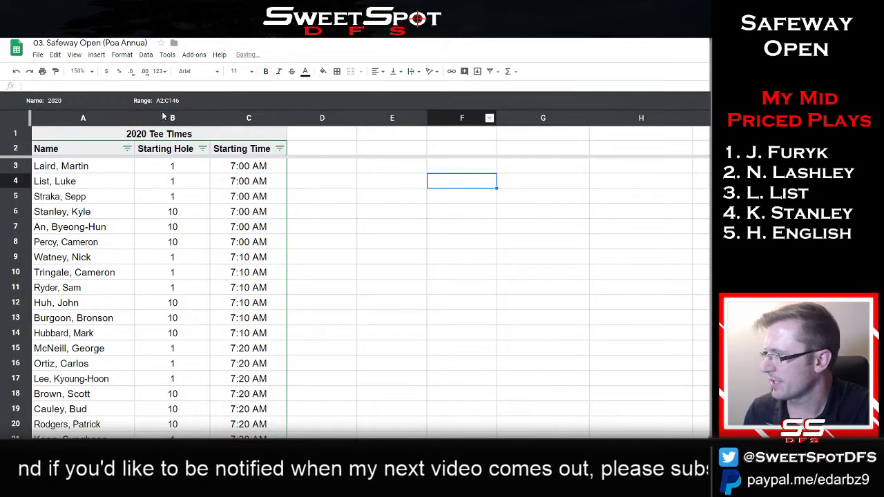
Narrow the Starting Hole and Starting Time columns together so each header wraps onto two lines
left_click_drag(168, 118, 274, 118)
right_click(257, 119)
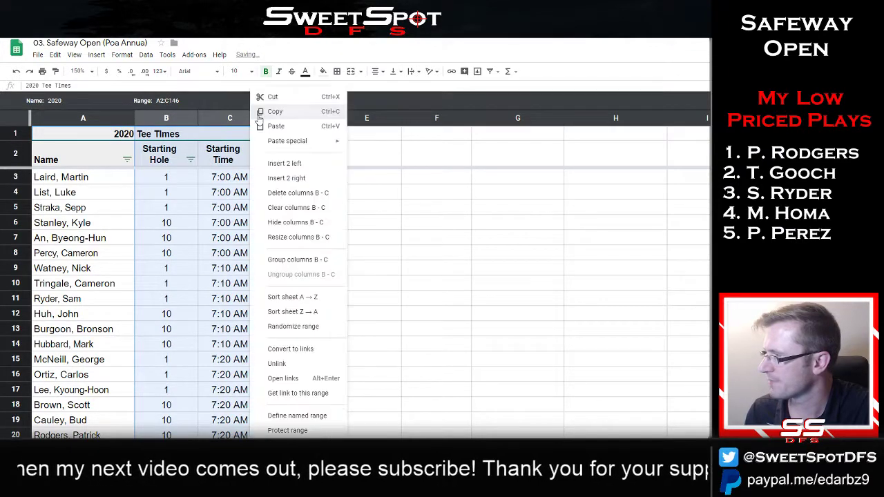
left_click(293, 110)
left_click_drag(262, 119, 241, 119)
left_click(314, 238)
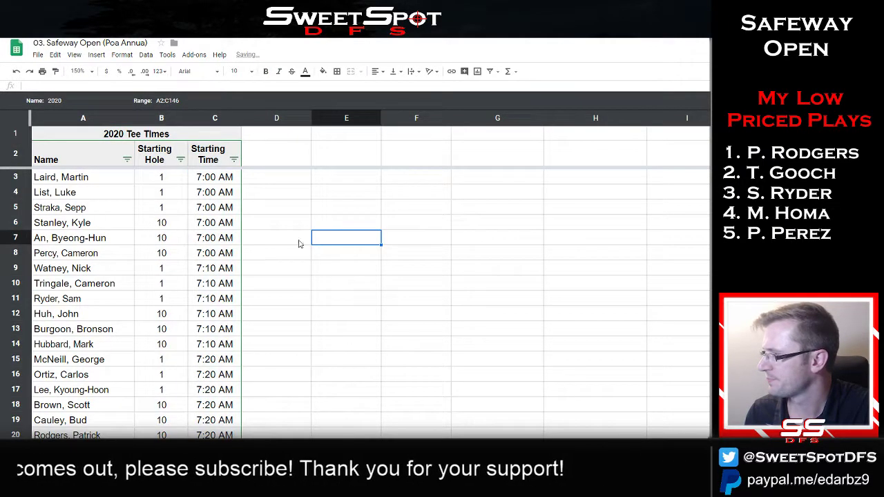
Enter 1 in D3, D4 and D5 to mark the 7:00 AM group starting on hole 1
left_click(271, 179)
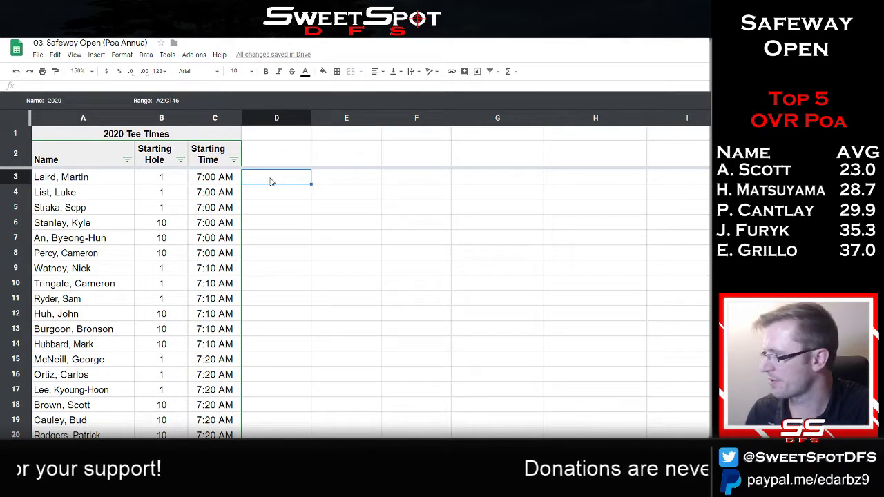
type("1")
key("Return")
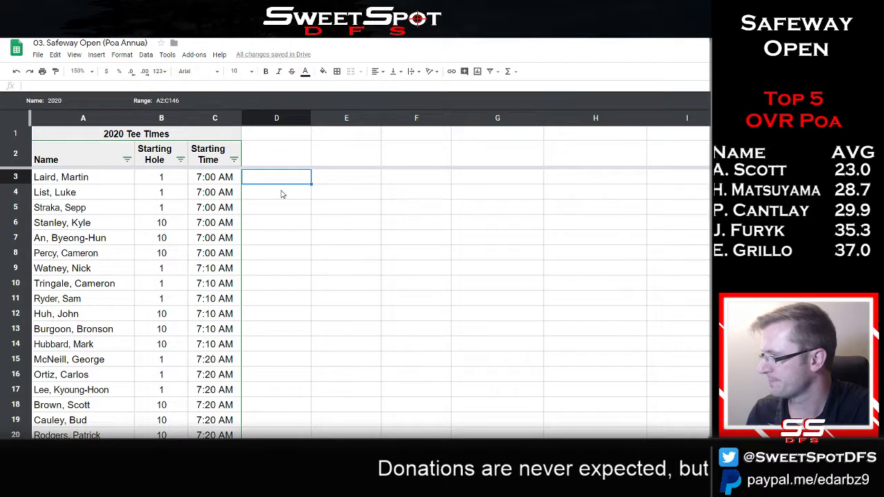
type("1")
key("Return")
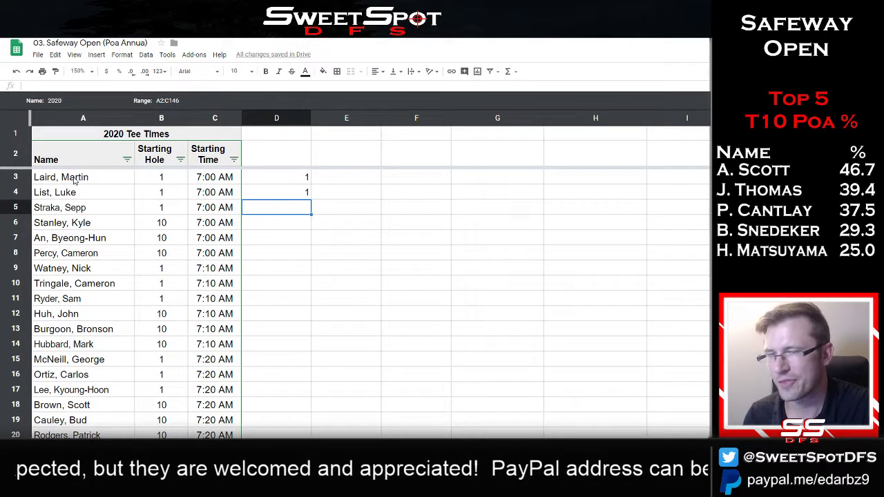
type("1")
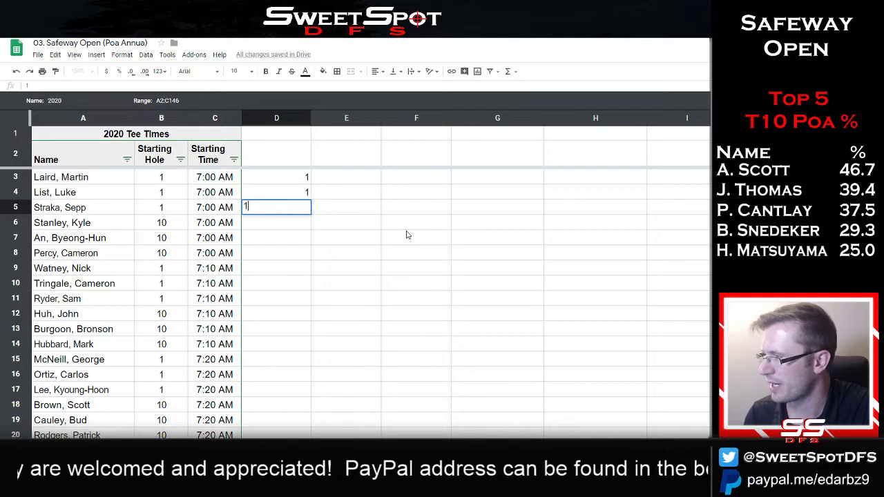
left_click(407, 235)
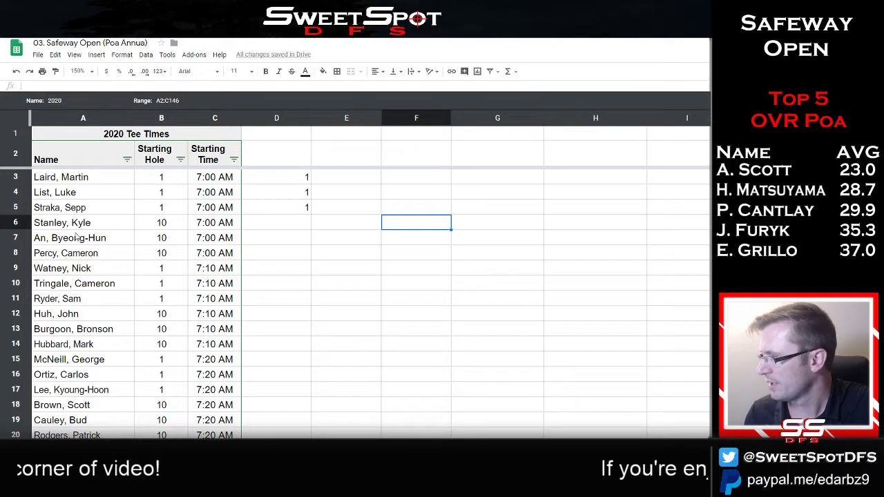
Enter 2 in D6, D7 and D8 to mark the 7:00 AM group starting on hole 10
left_click(292, 244)
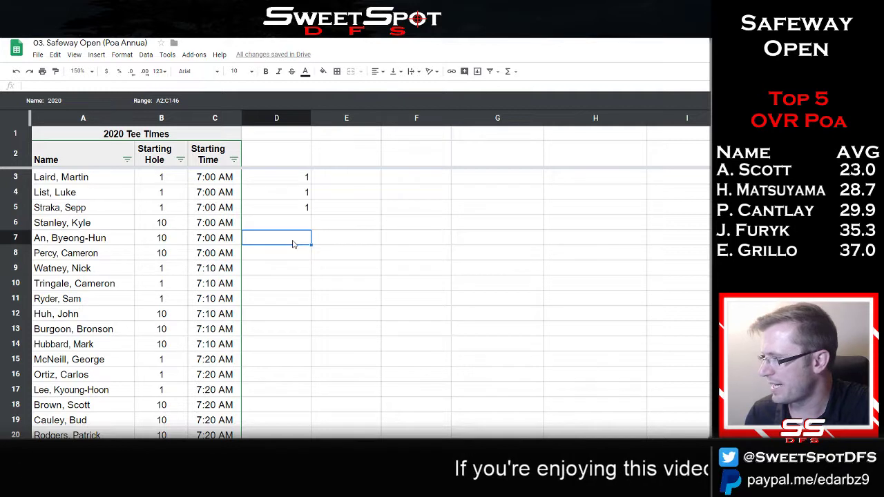
type("2")
left_click(299, 227)
type("2")
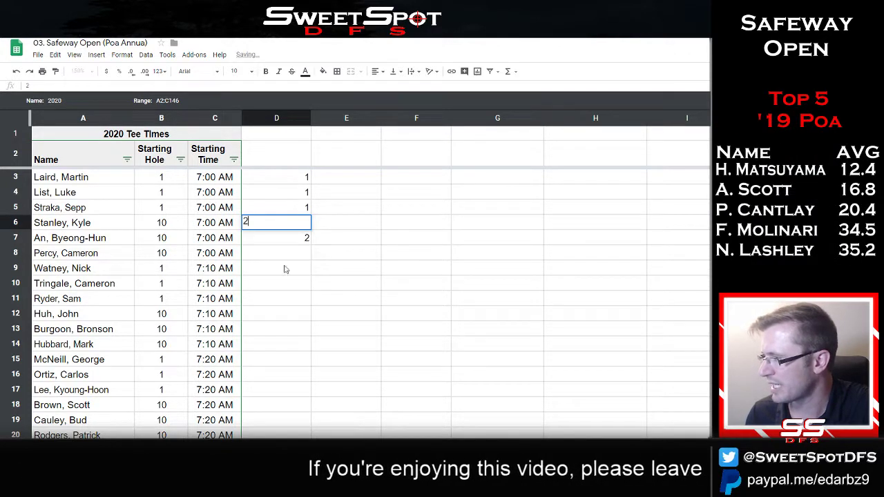
left_click(304, 256)
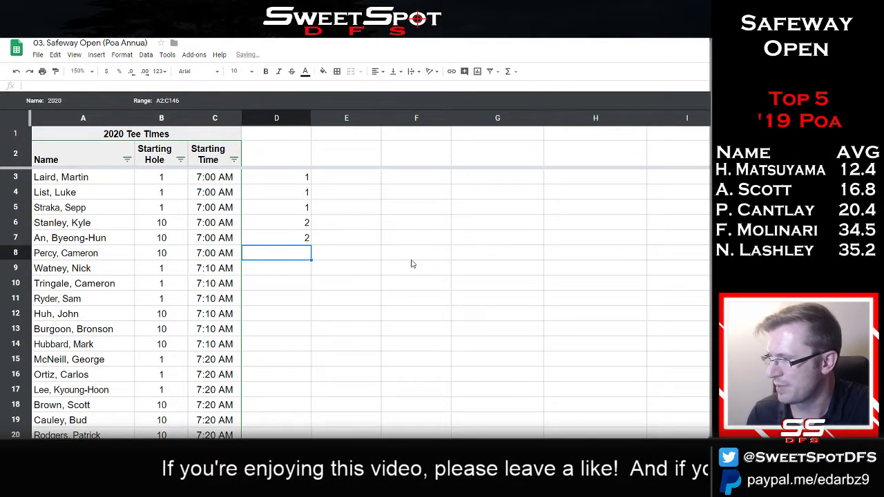
type("2")
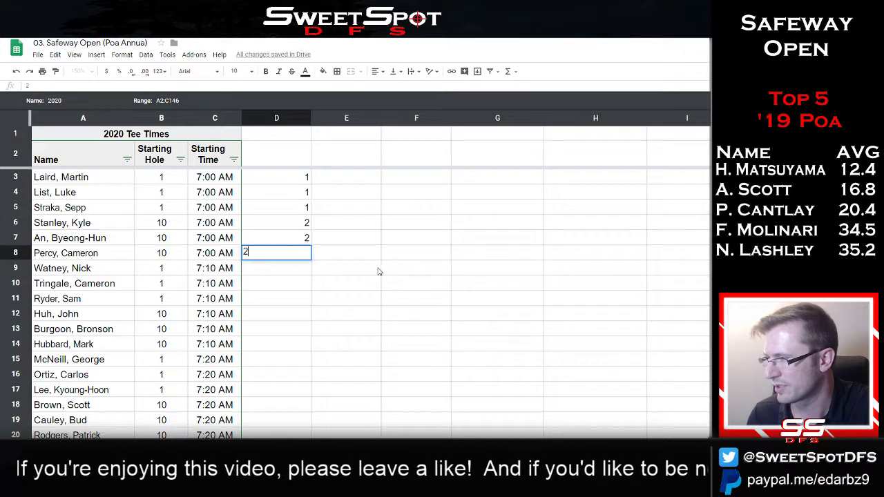
left_click(418, 254)
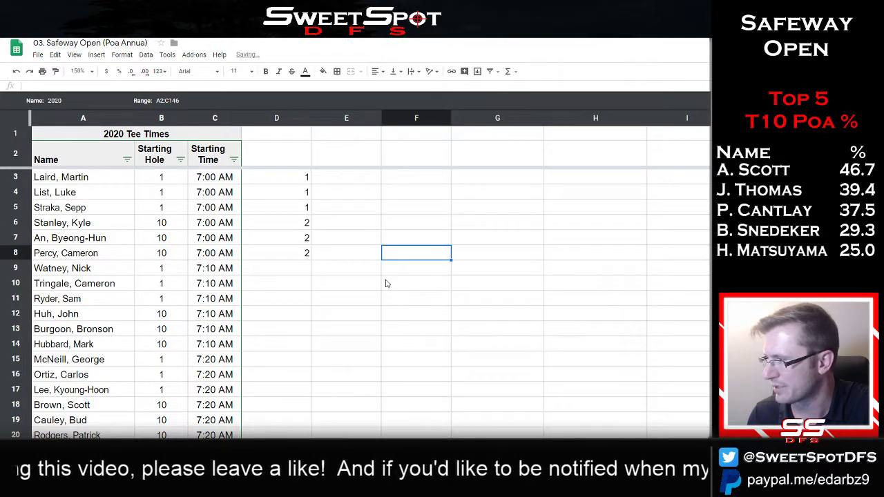
Enter 1 in D9, D10 and D11 to mark the 7:10 AM group starting on hole 1
left_click(281, 305)
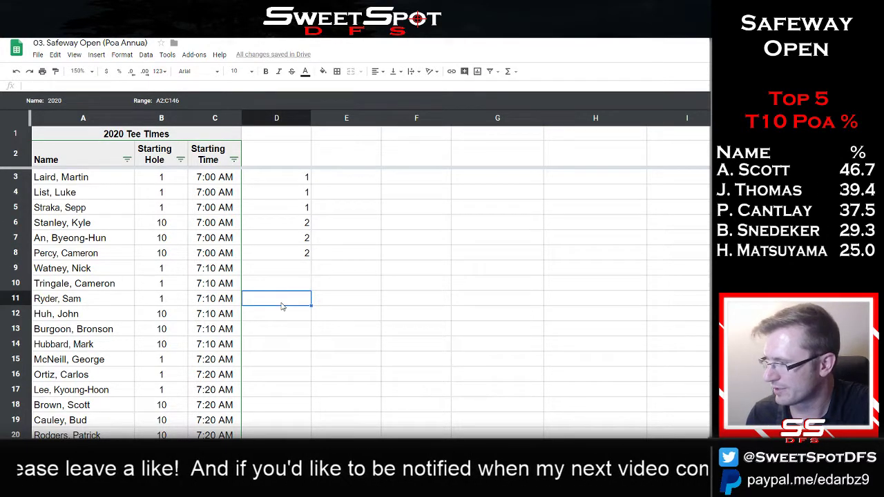
type("1")
left_click(301, 274)
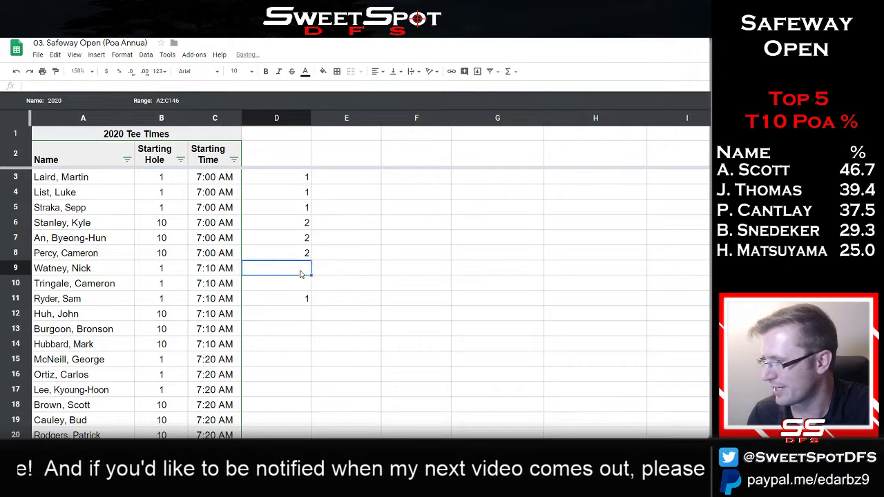
type("1")
left_click(297, 289)
type("1")
left_click(431, 292)
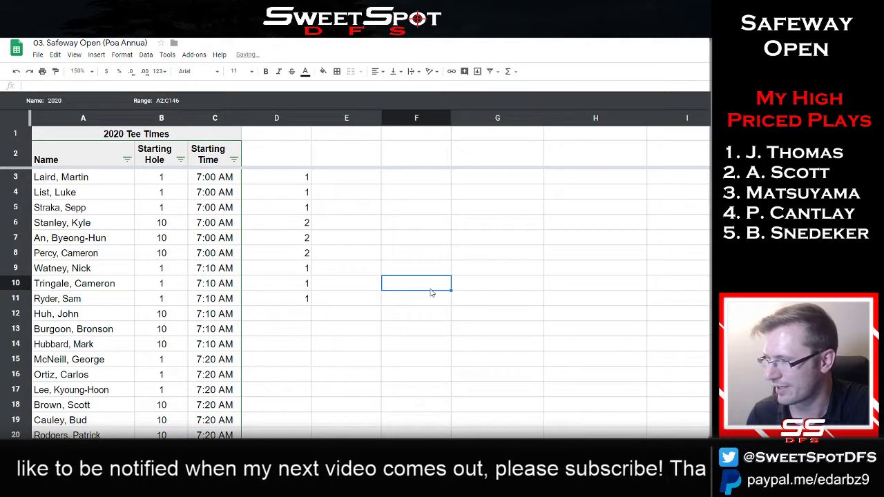
Enter 1 in D18, D19 and D20 to mark the 7:20 AM group starting on hole 10
scroll(424, 295, "down", 1)
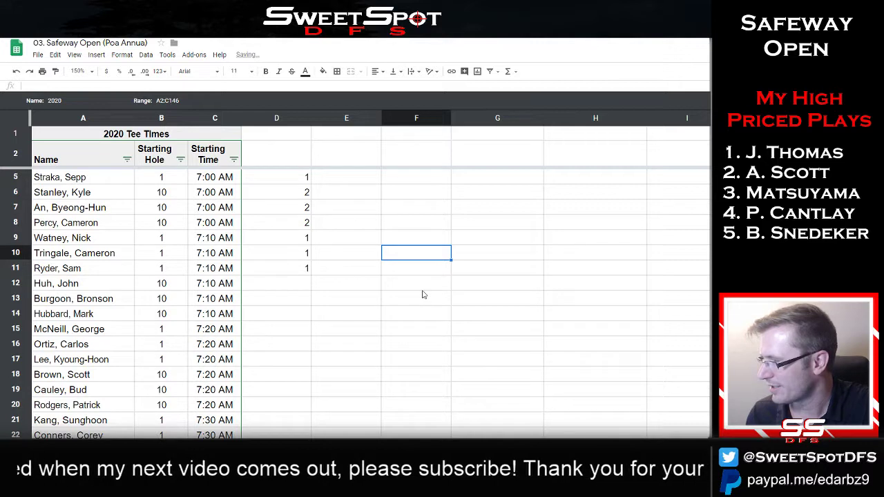
scroll(424, 295, "down", 3)
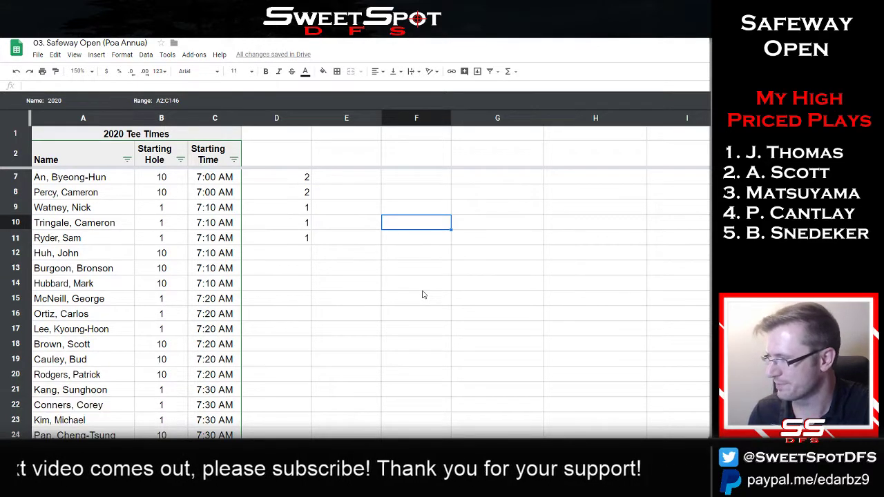
left_click(283, 316)
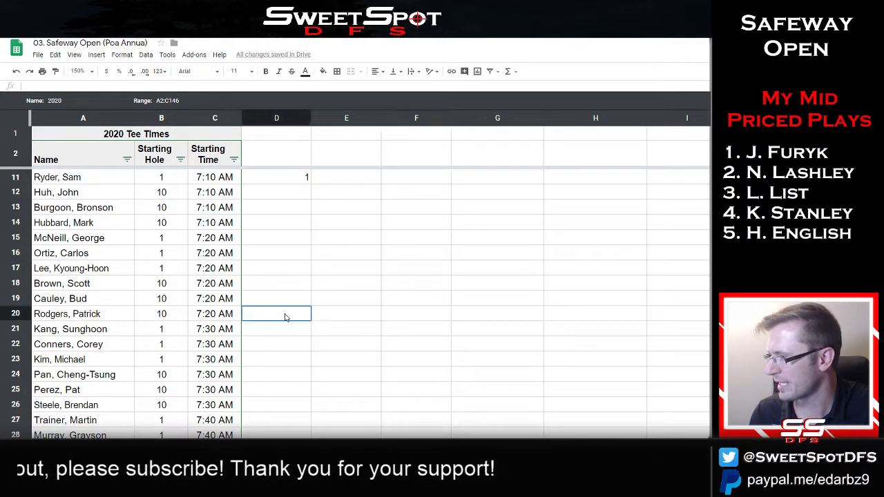
type("1")
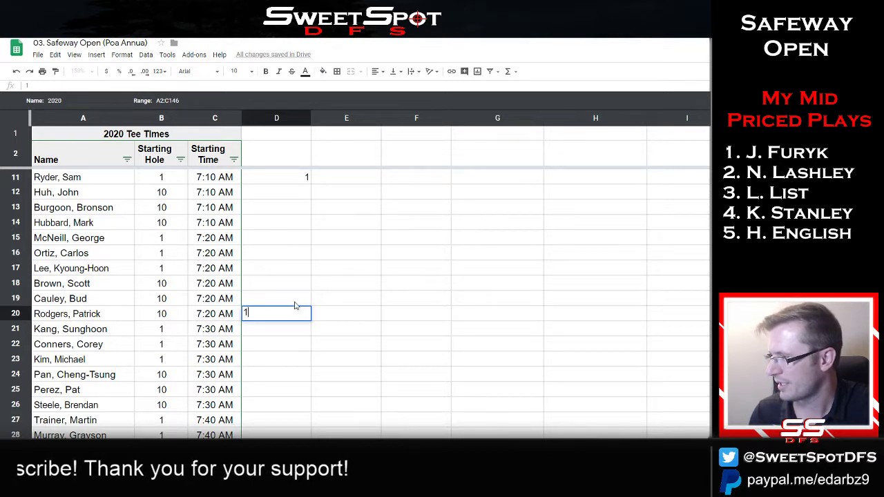
left_click(295, 305)
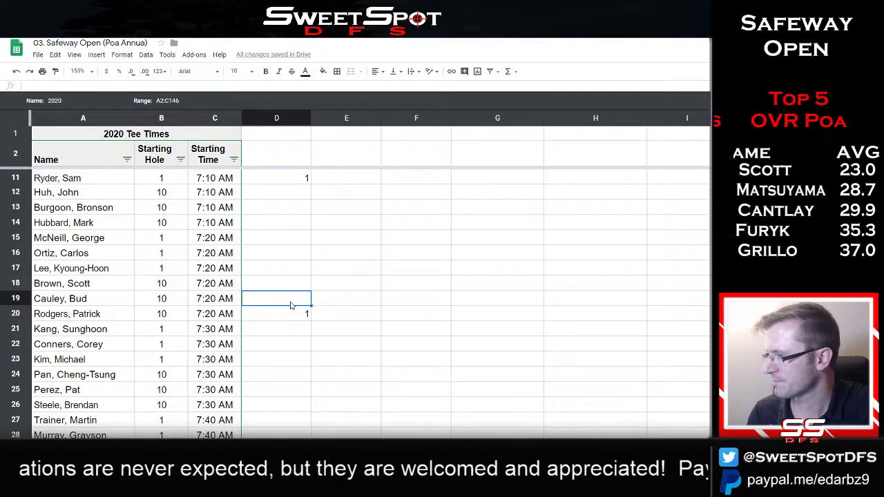
type("1")
left_click(298, 283)
type("1")
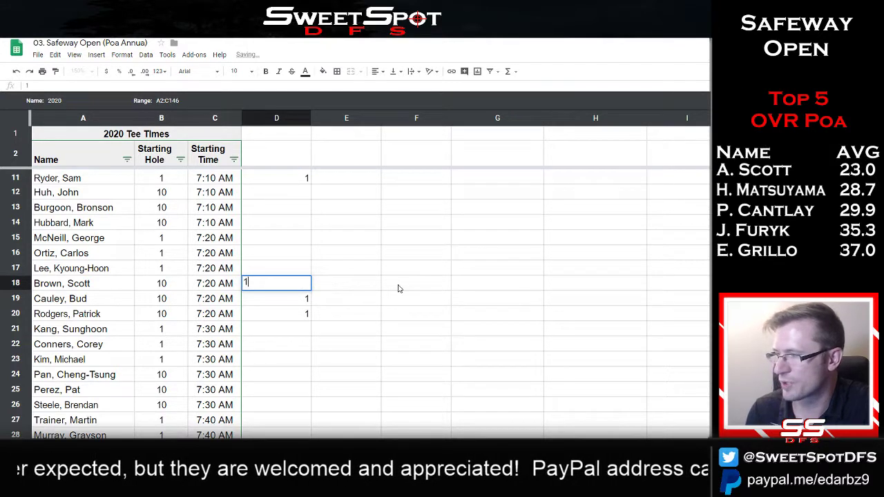
left_click(400, 287)
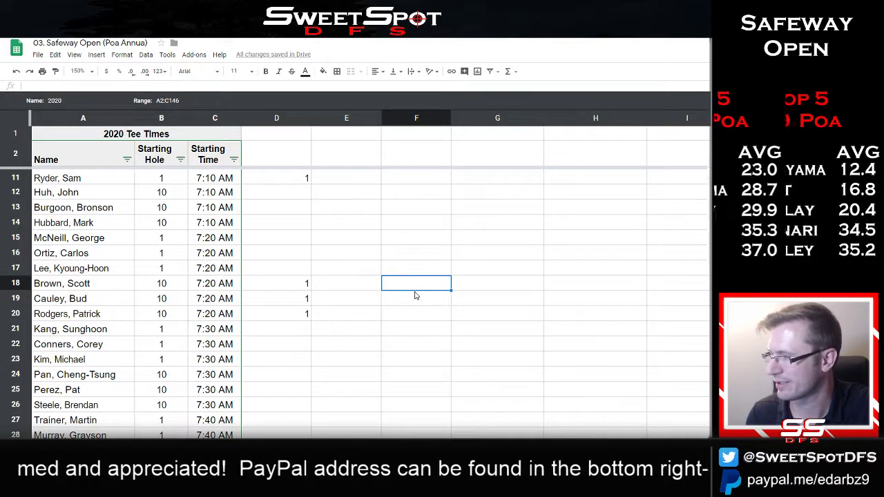
Highlight the 7:30 AM group starting on hole 1, from Kang through Kim, in A21:C23
scroll(434, 339, "down", 4)
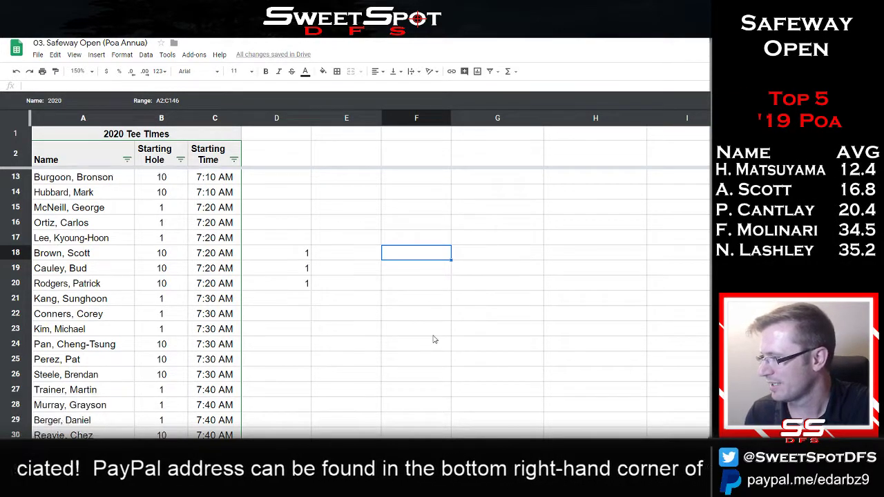
scroll(434, 339, "up", 2)
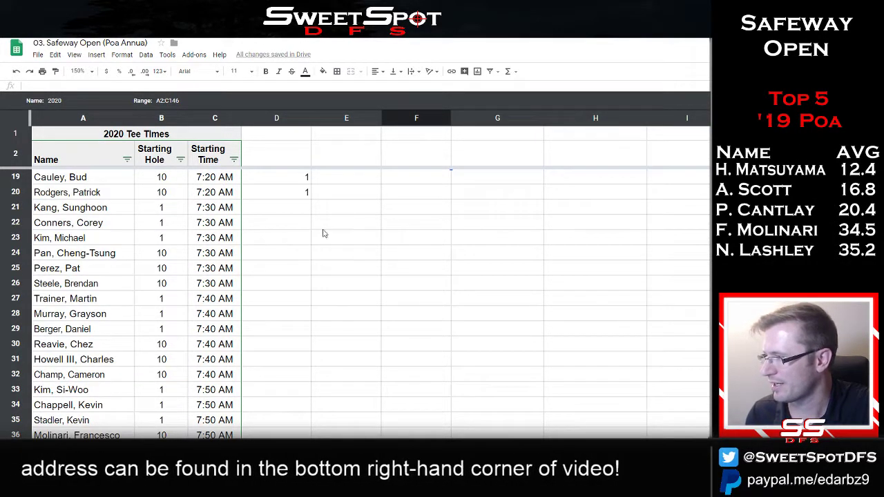
scroll(353, 260, "up", 2)
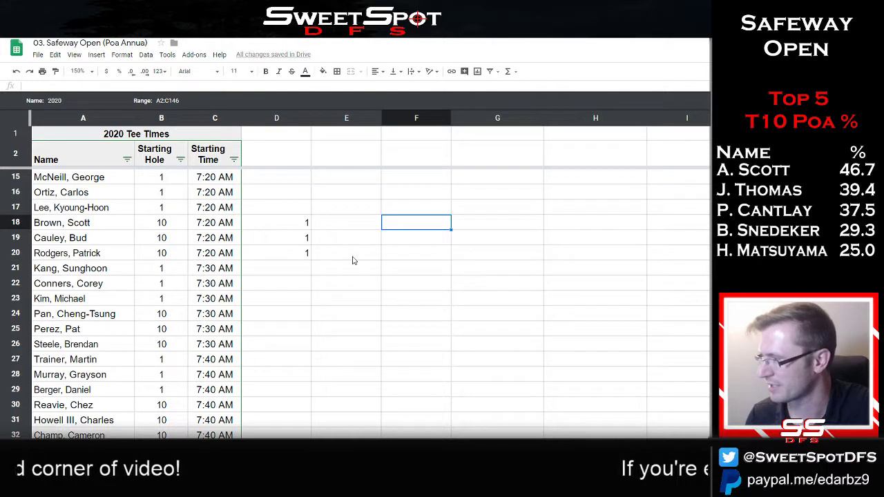
left_click(90, 287)
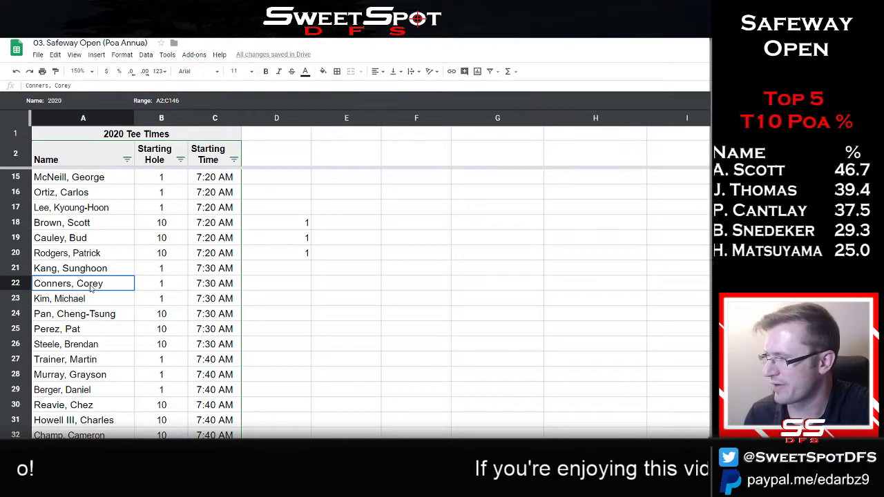
left_click_drag(104, 269, 216, 304)
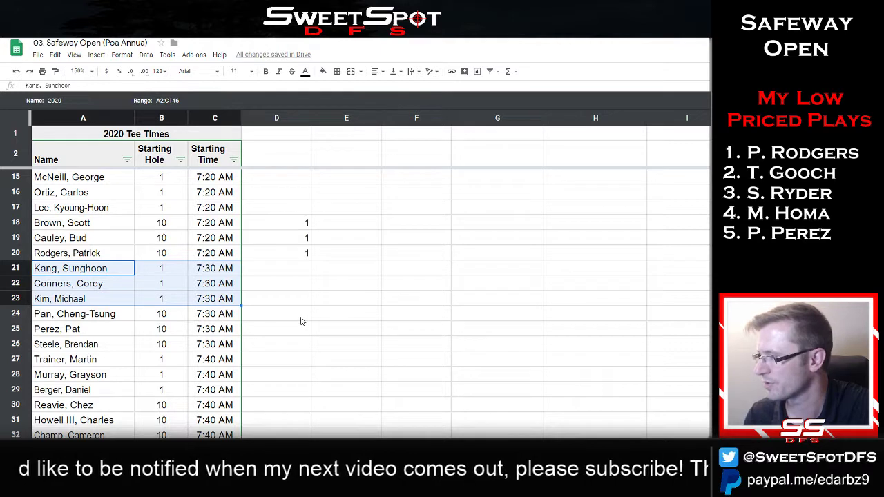
Enter 2 in D25 and D24 to mark the first two players of the 7:30 AM group starting on hole 10
left_click(284, 335)
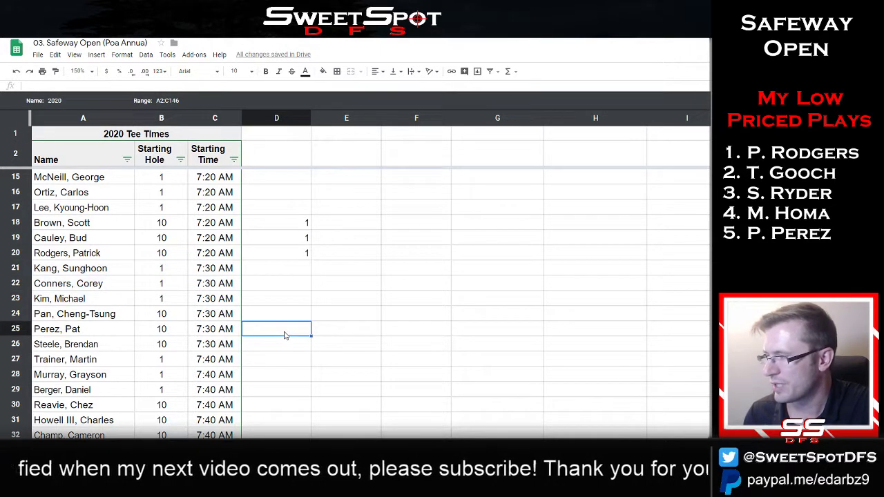
type("2")
left_click(294, 314)
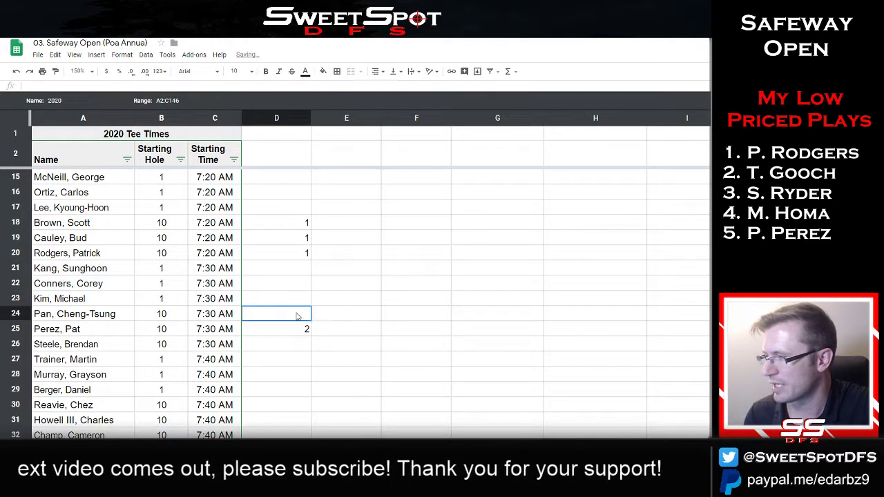
type("2")
left_click(410, 303)
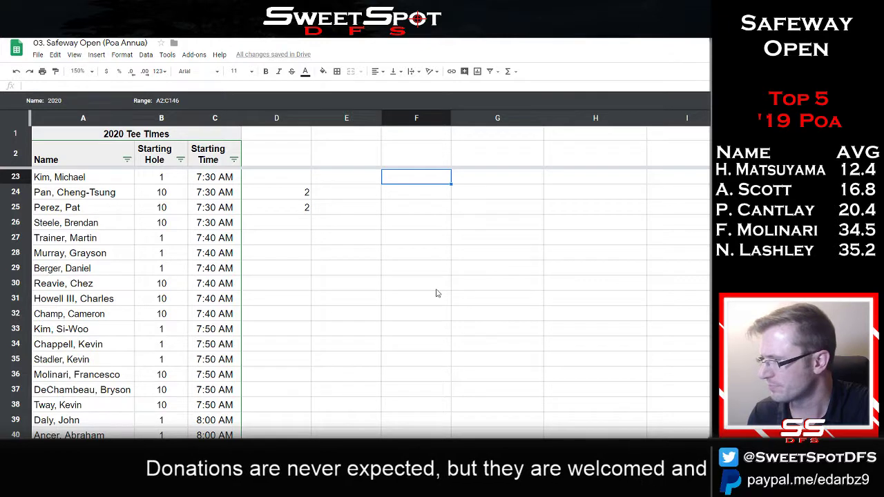
Enter 2 in D31, D30 and D32 to mark the 7:40 AM group starting on hole 10
left_click(288, 300)
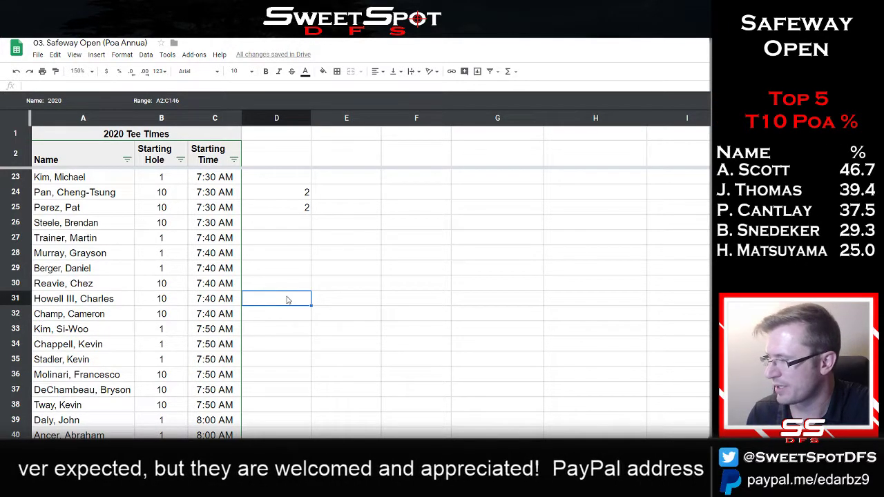
type("2")
left_click(385, 268)
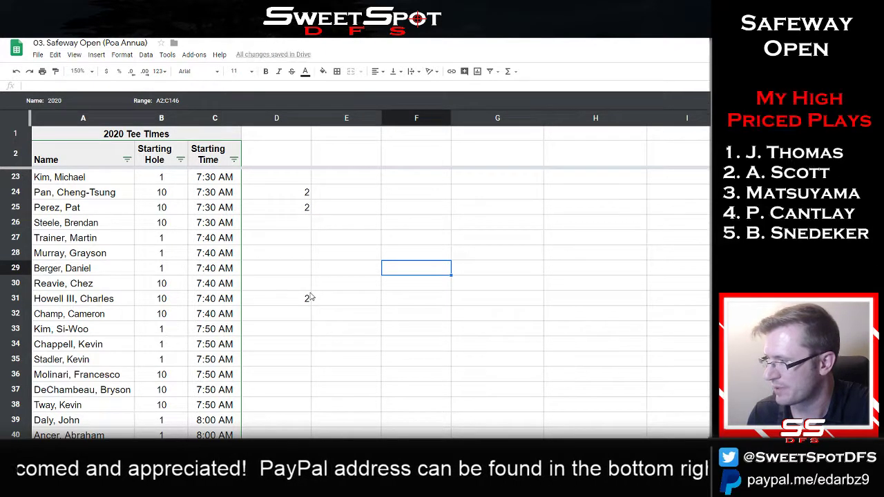
left_click(304, 284)
type("2")
left_click(359, 302)
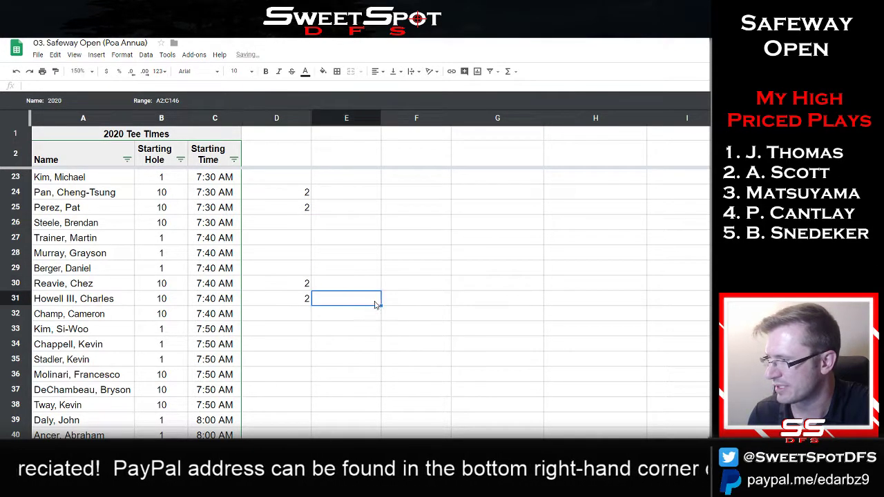
left_click(296, 318)
type("2")
left_click(456, 275)
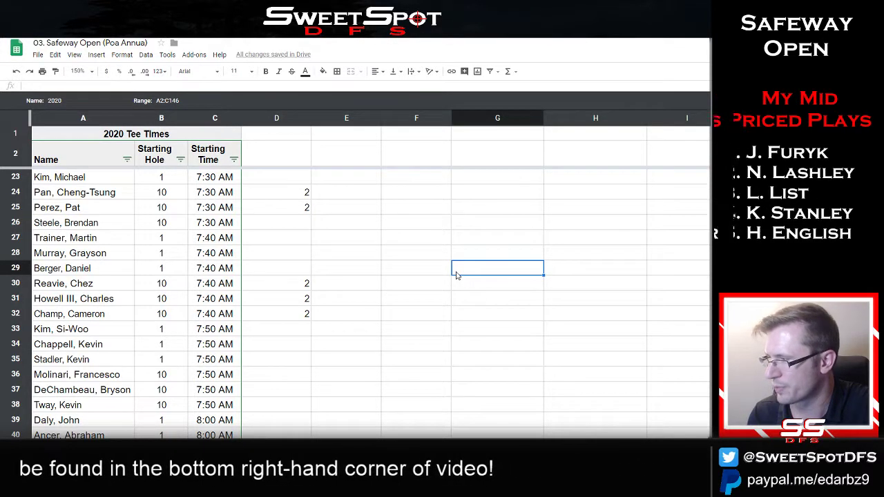
Examine the 7:40 AM group starting on hole 1 and the 7:50 AM group starting on hole 10
left_click_drag(294, 243, 101, 277)
left_click(489, 339)
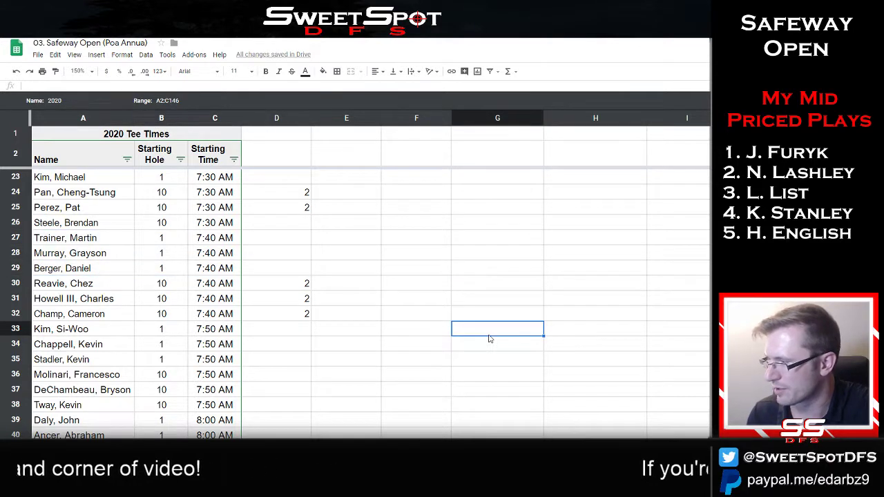
scroll(489, 338, "down", 2)
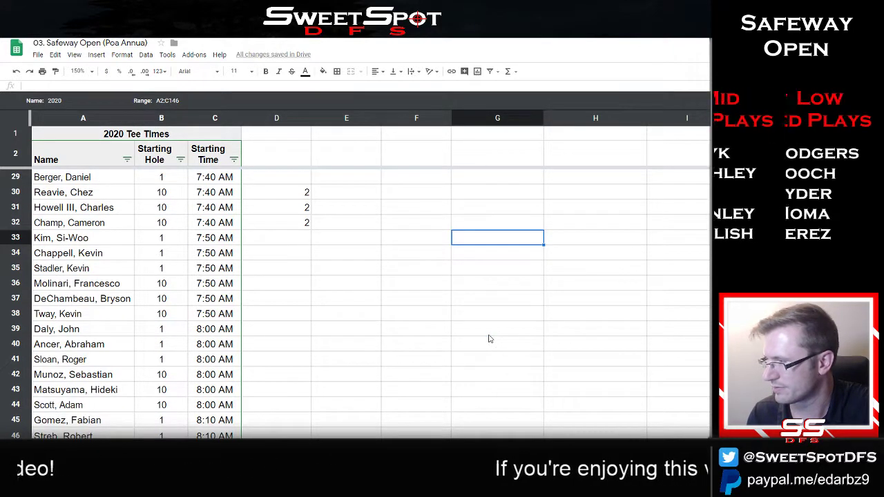
scroll(489, 339, "down", 1)
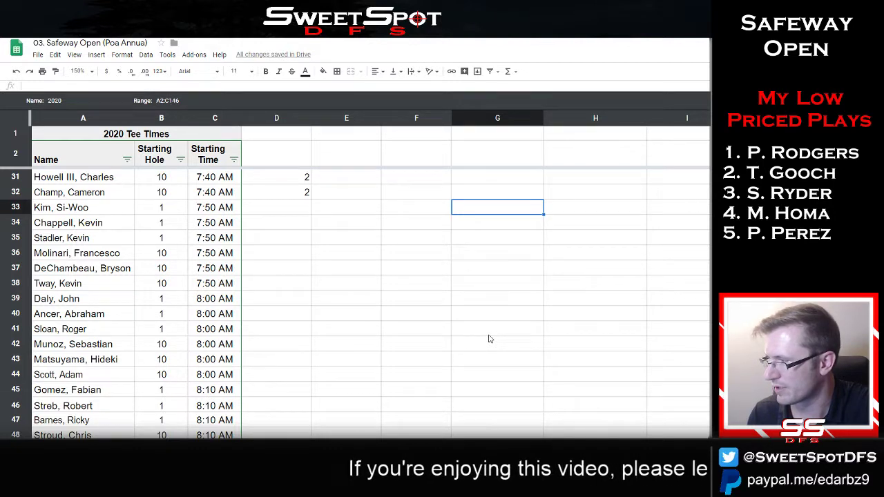
left_click(278, 256)
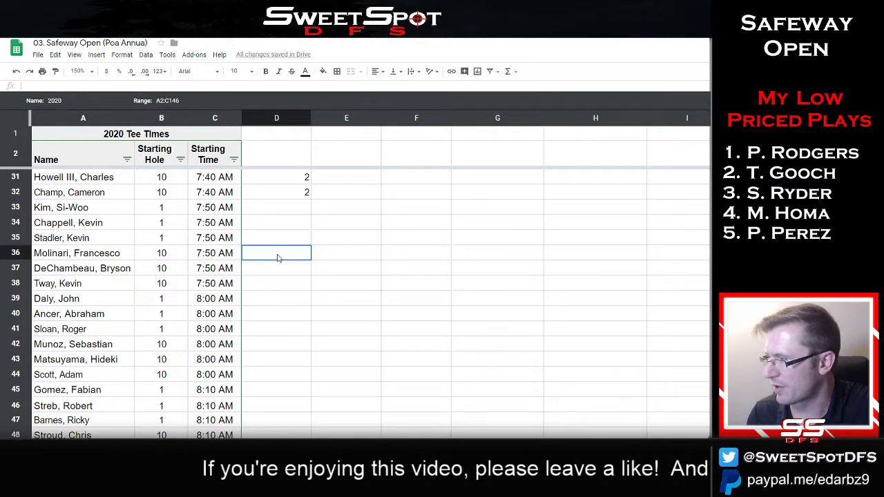
left_click(294, 273)
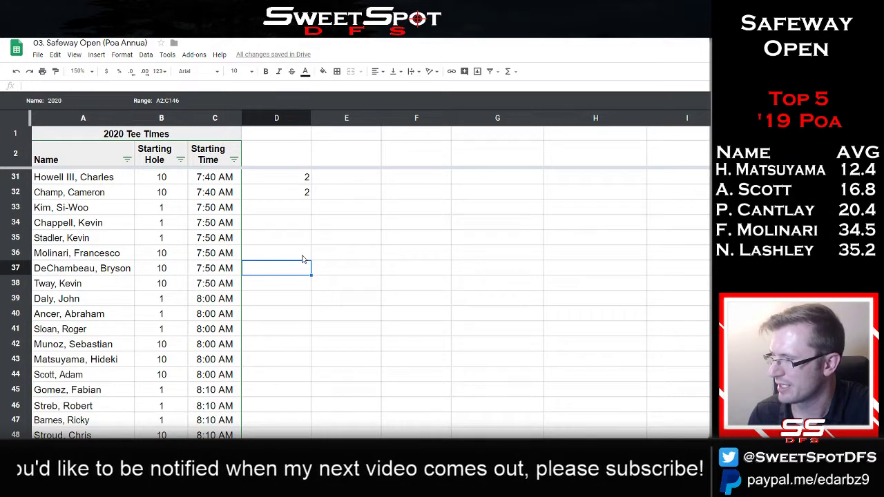
left_click(296, 254)
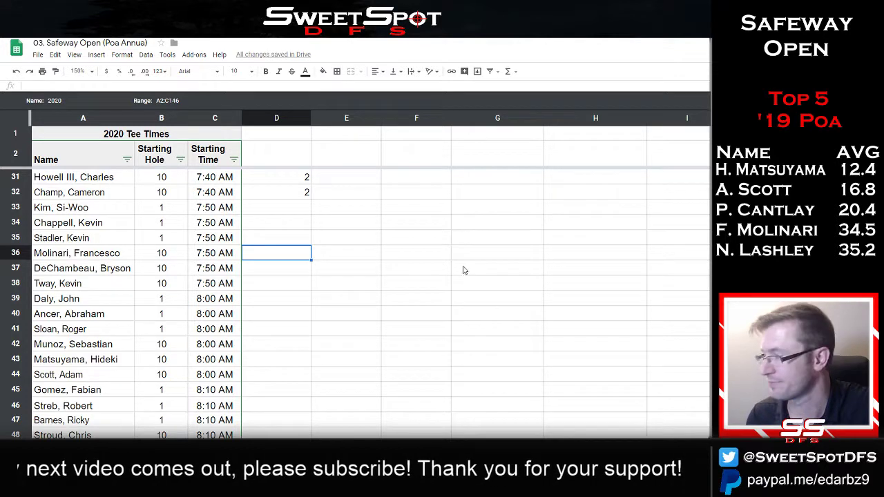
scroll(428, 284, "down", 2)
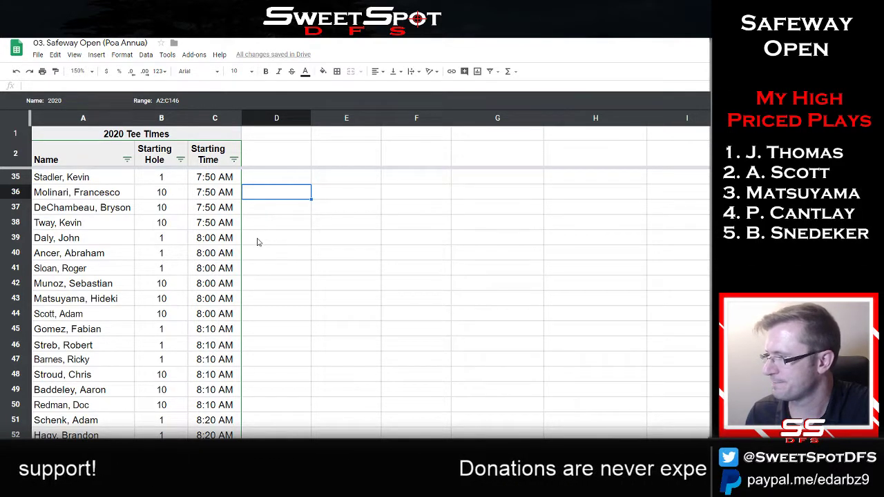
Review the 8:00 AM group starting on hole 1, highlighting its first player's row in A39:C39
left_click_drag(280, 241, 281, 270)
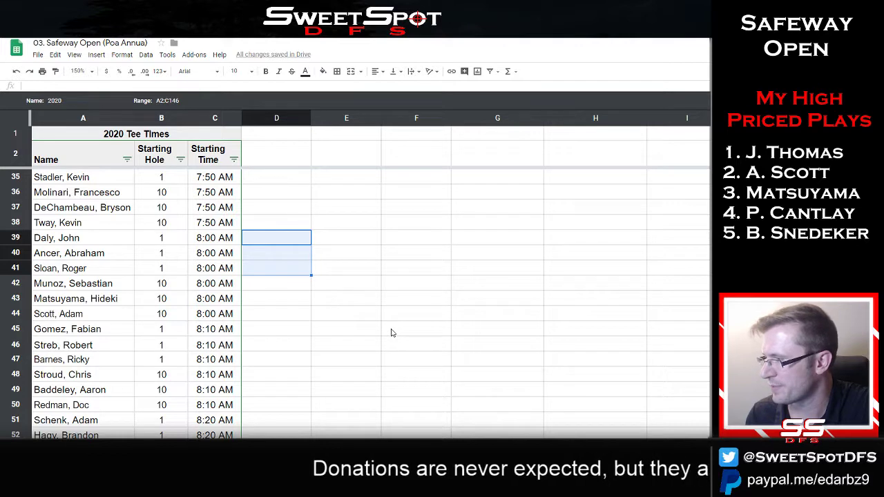
scroll(391, 333, "down", 2)
left_click(82, 181)
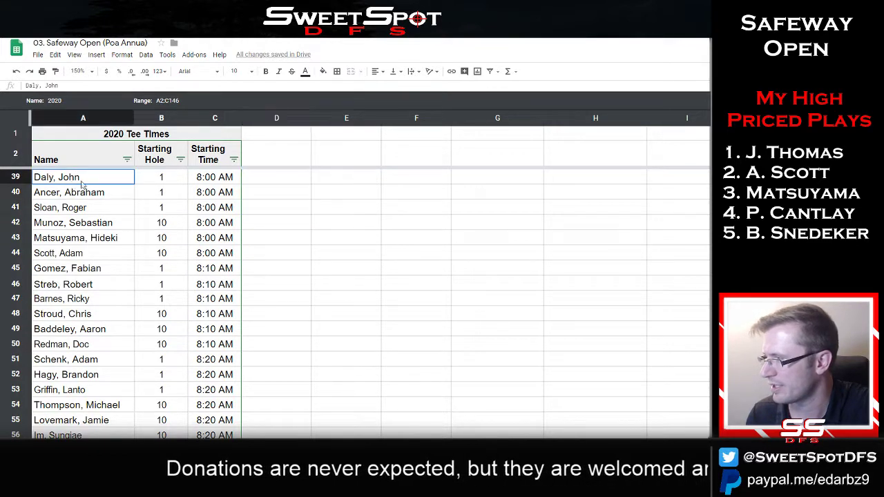
left_click(214, 181, "shift")
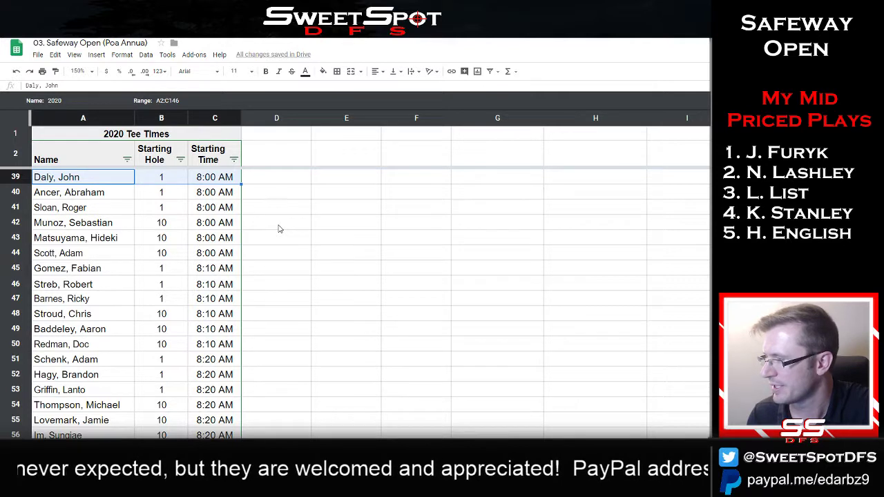
Enter 1 in D42, D43 and D44 to mark the 8:00 AM group starting on hole 10
left_click_drag(278, 227, 274, 258)
left_click(436, 260)
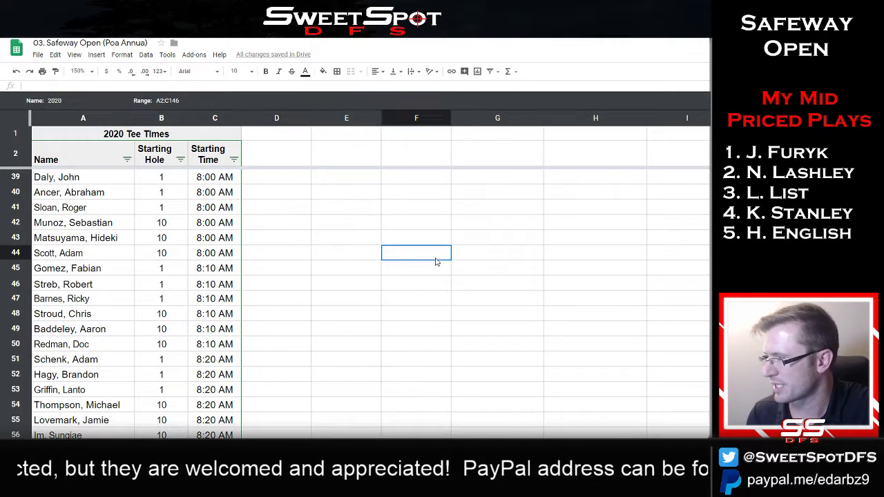
left_click(289, 222)
type("1")
key("Return")
type("1")
key("Return")
type("1")
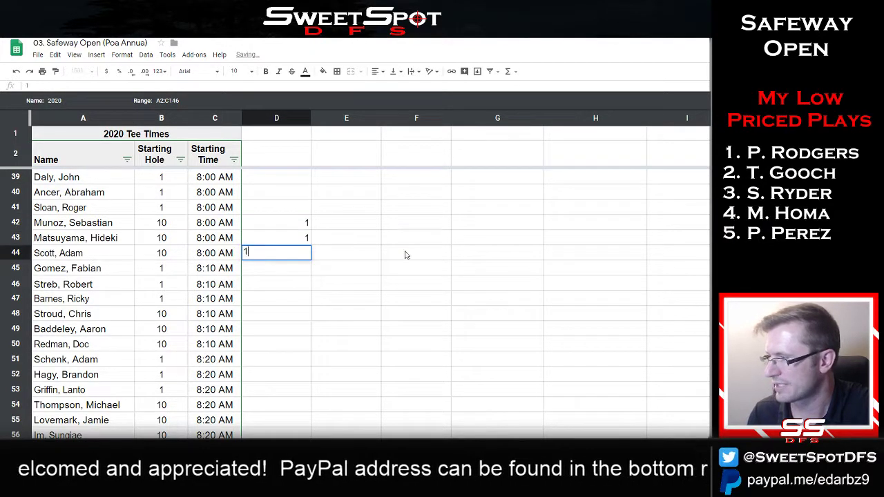
left_click(404, 255)
Highlight Scott's tee time in A44:C44 and look over the 8:10 AM groups down to Redman in A50
left_click(99, 253)
left_click(207, 253, "shift")
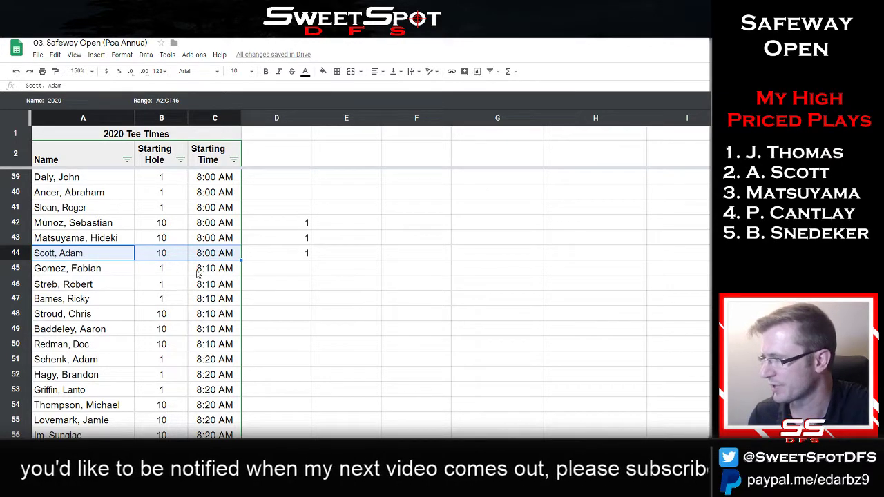
scroll(337, 278, "down", 1)
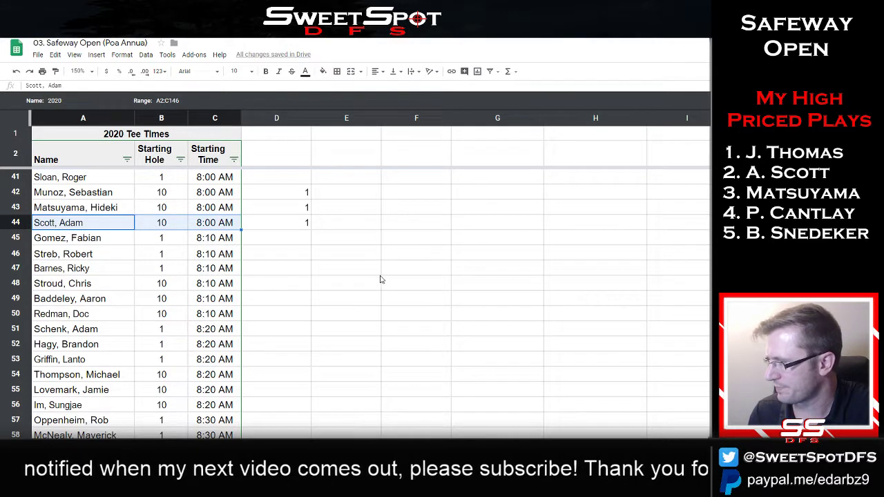
scroll(380, 280, "down", 1)
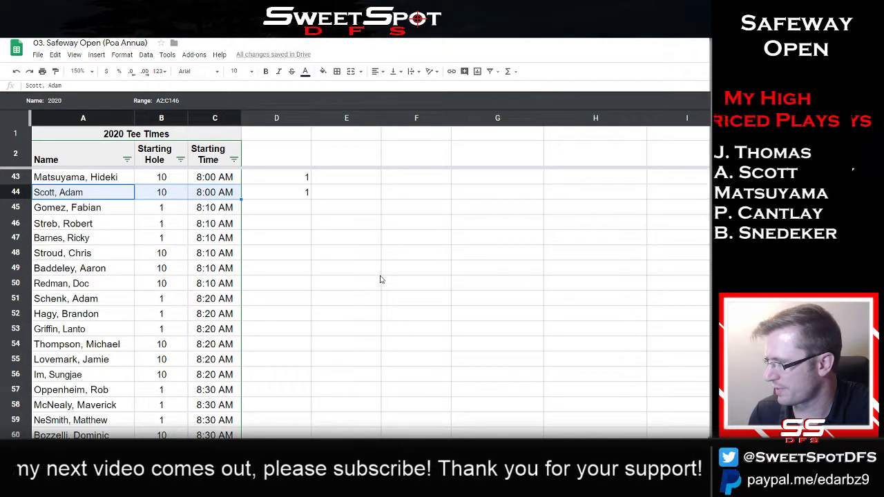
left_click(109, 285)
scroll(435, 294, "down", 1)
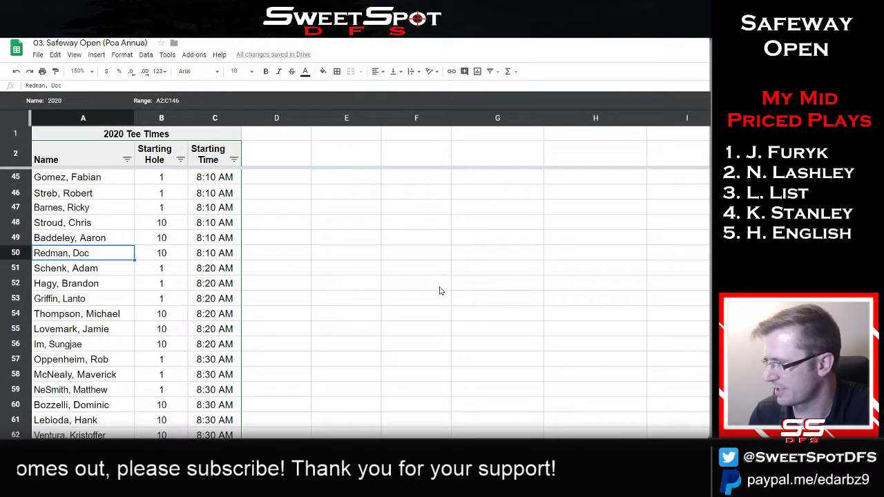
scroll(440, 291, "down", 1)
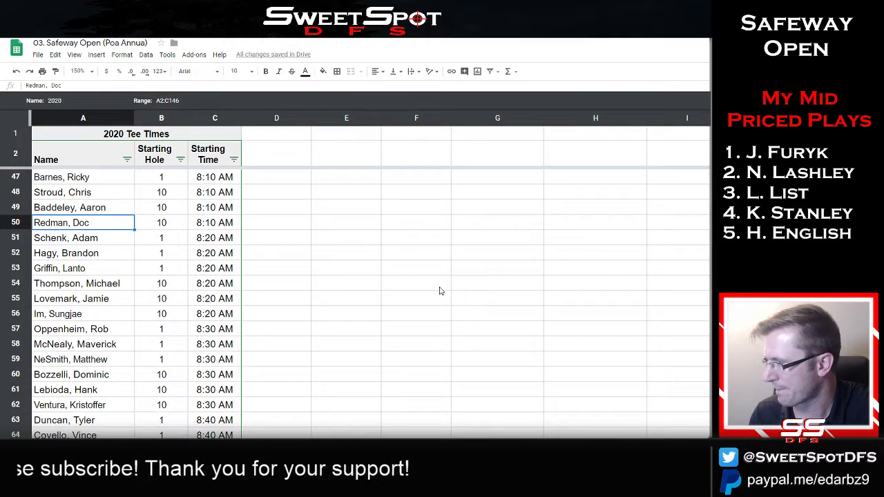
Enter 1 in D56, D55 and D54 to mark the 8:20 AM group starting on hole 10
left_click(88, 302)
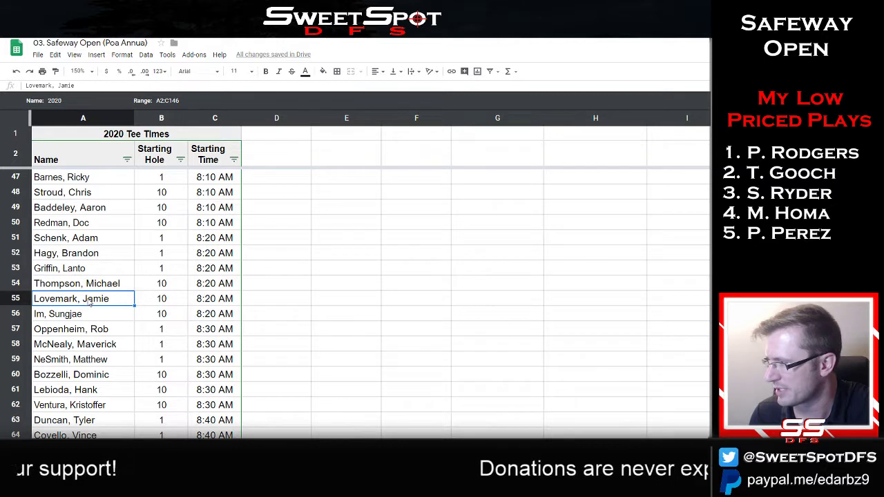
left_click(281, 316)
type("1")
left_click(286, 302)
type("1")
left_click(289, 289)
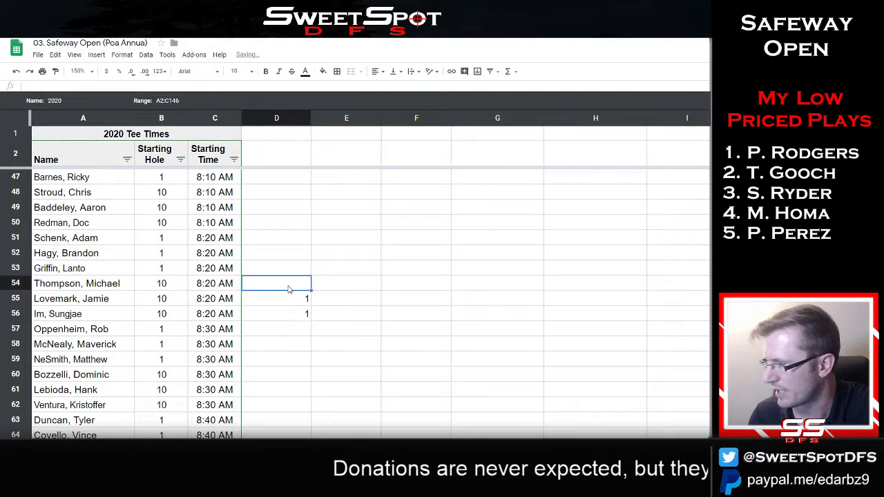
type("1")
left_click(407, 270)
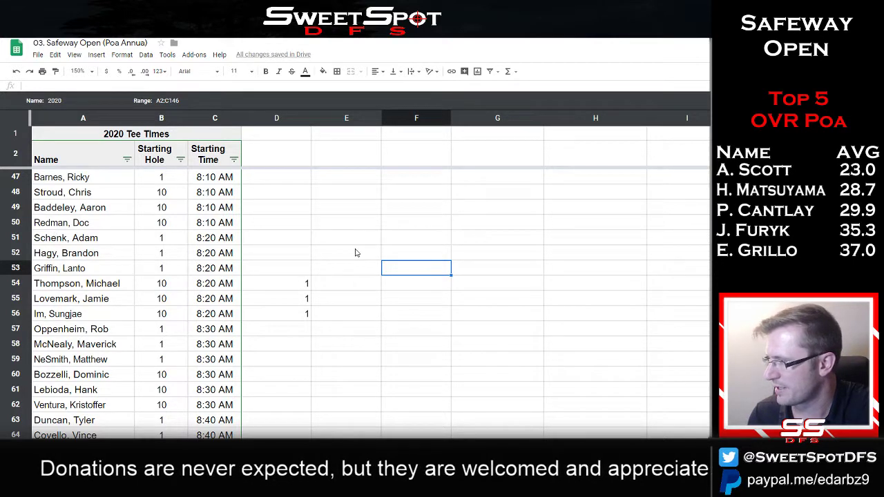
Highlight the 8:30 AM hole 1 group in A57:A59 and review the following tee times through the 11:45 AM groups
scroll(356, 252, "down", 1)
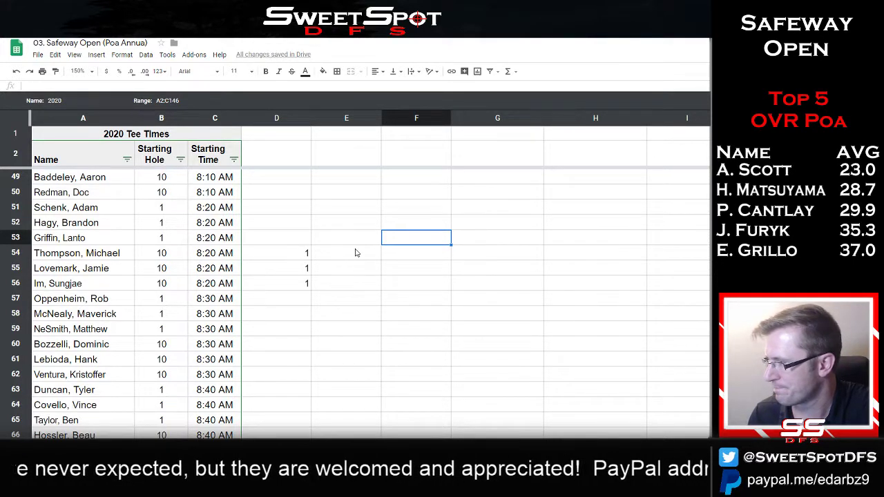
left_click_drag(105, 302, 109, 328)
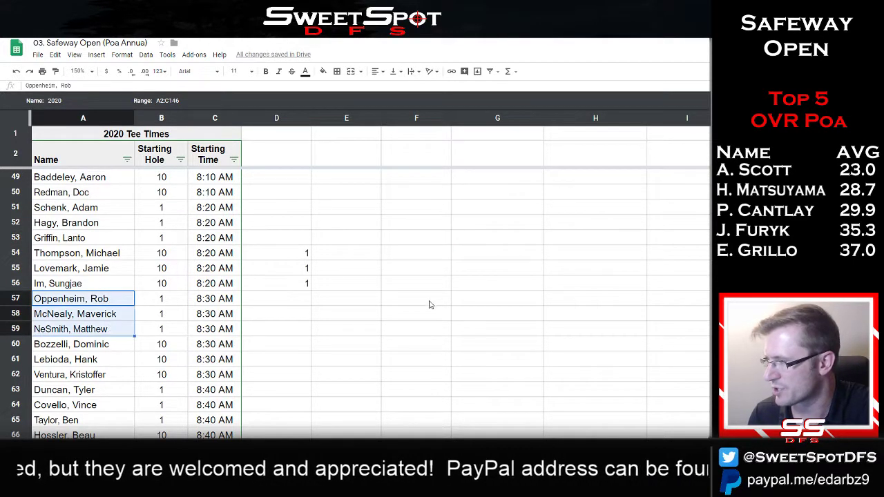
scroll(431, 302, "down", 4)
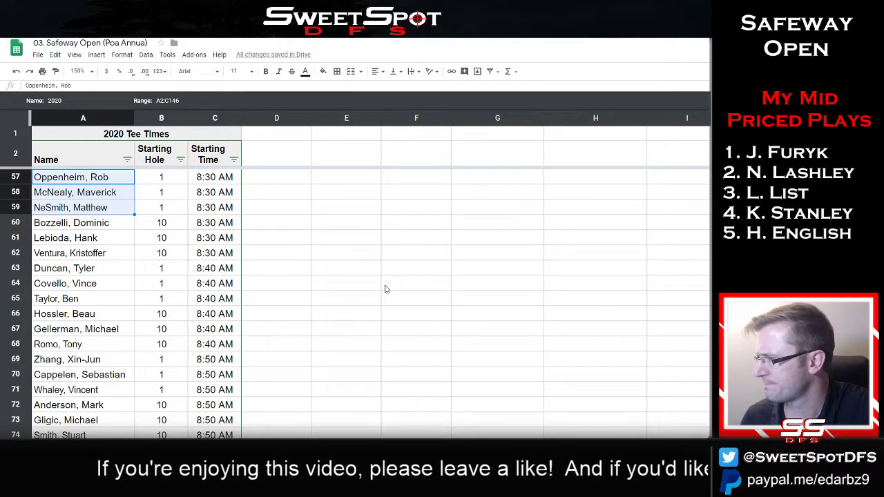
scroll(385, 289, "down", 2)
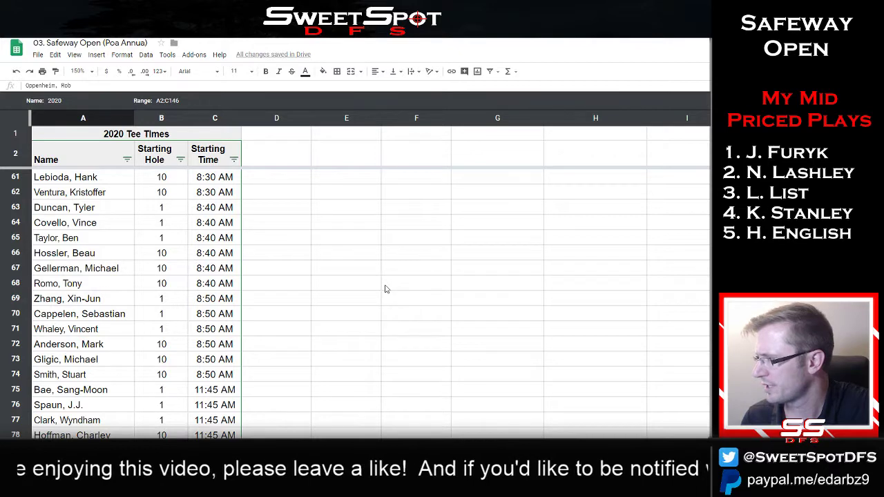
scroll(385, 289, "up", 1)
scroll(385, 290, "down", 3)
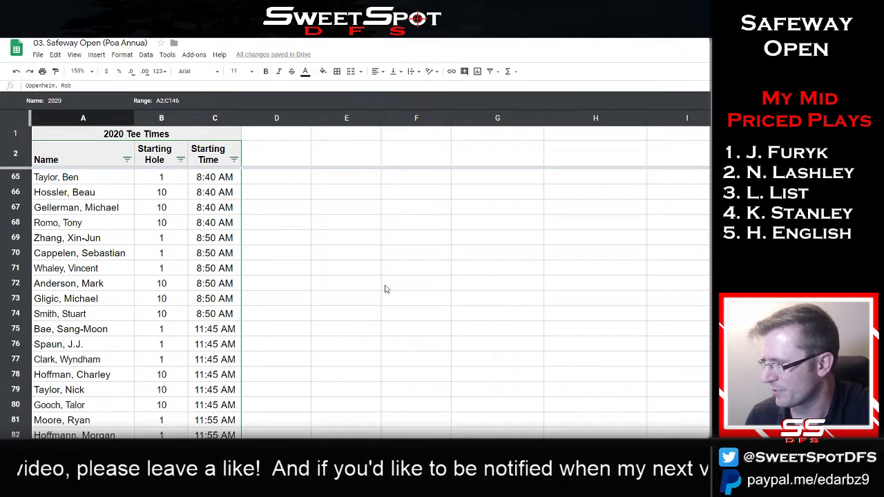
scroll(386, 289, "down", 4)
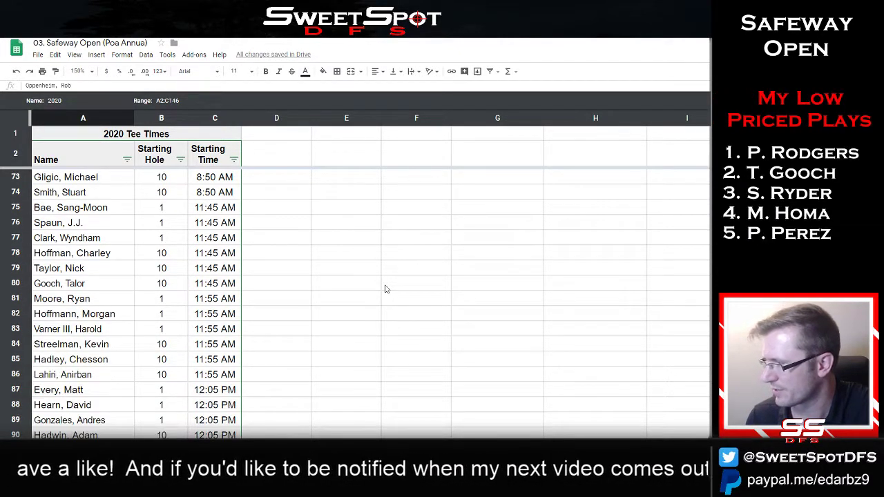
scroll(386, 289, "down", 1)
scroll(385, 290, "down", 1)
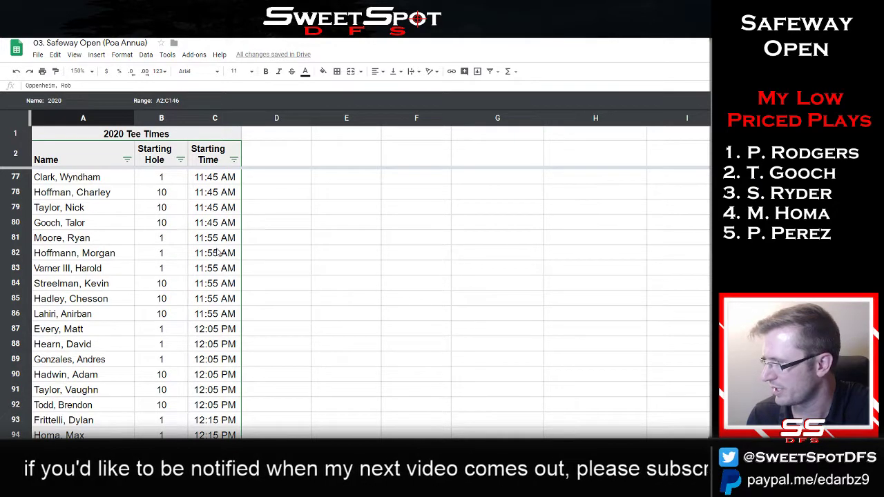
Enter 2 in D78, D79 and D80 to mark the 11:45 AM group starting on hole 10
left_click_drag(100, 225, 250, 198)
left_click(292, 197)
type("2")
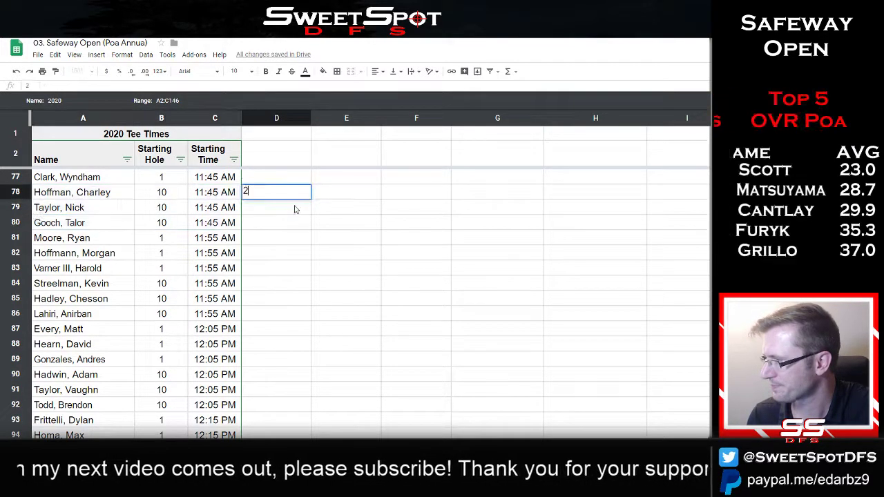
key("Return")
type("2")
key("Return")
type("2")
left_click(397, 228)
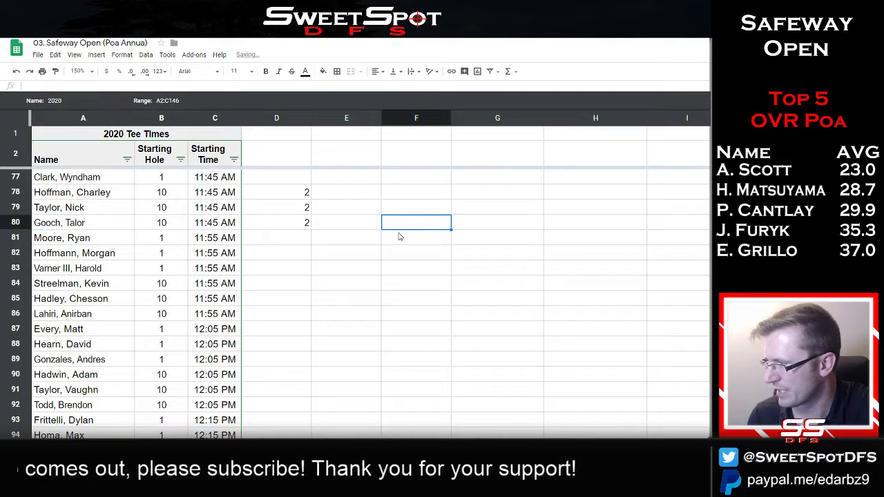
Enter 1 in D81, D82 and D83 to mark the 11:55 AM group starting on hole 1
left_click(280, 242)
type("1")
key("Return")
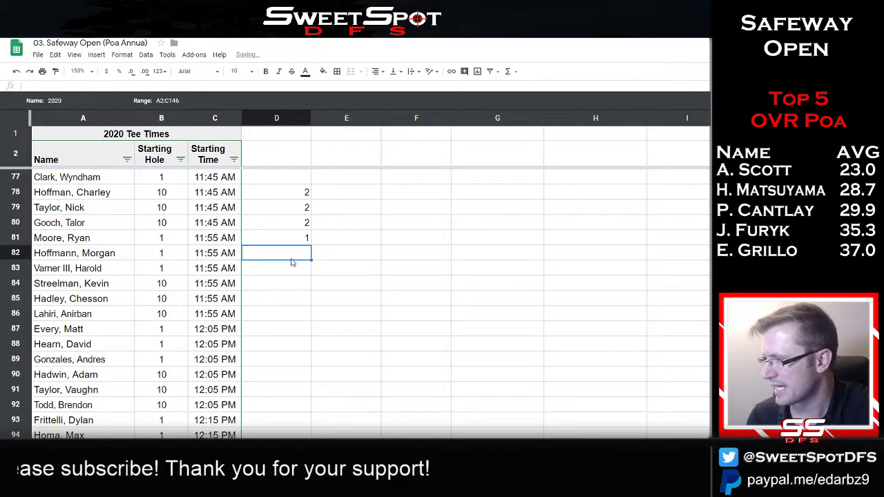
type("1")
key("Return")
type("1")
left_click(355, 247)
Highlight the 11:55 AM hole 1 group in A81:B83 and look over the neighbouring tee times
left_click_drag(111, 238, 183, 275)
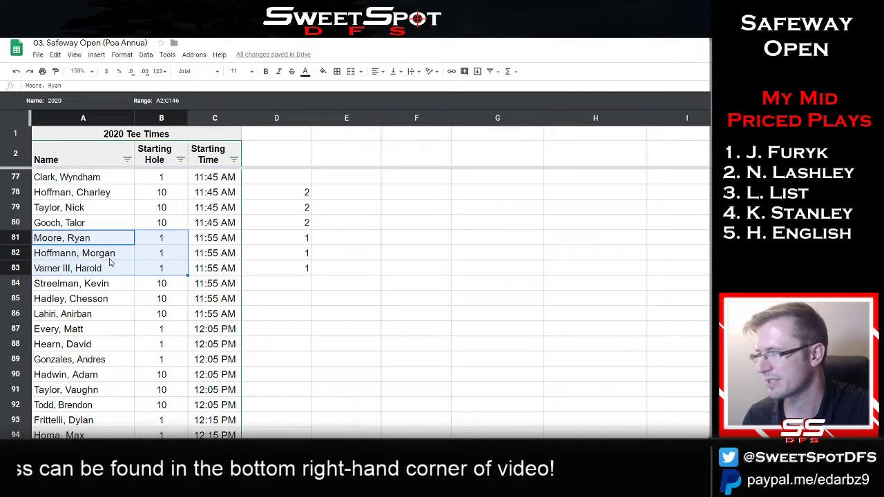
scroll(379, 291, "down", 1)
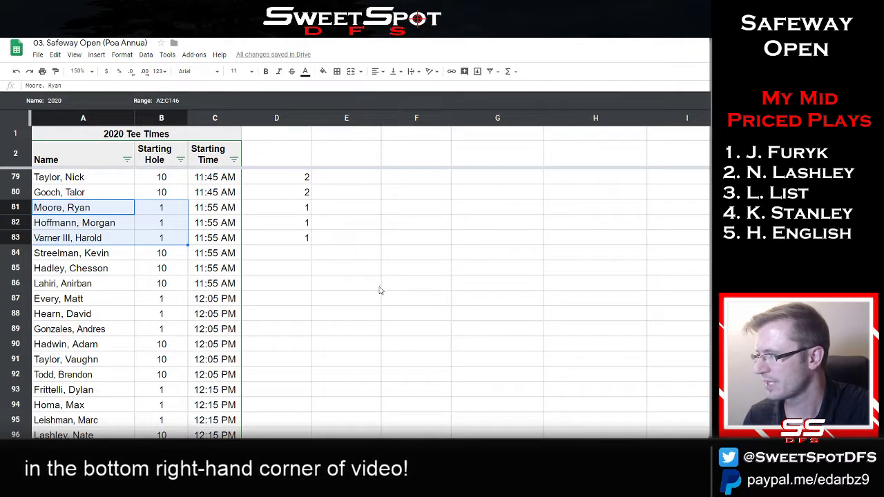
scroll(379, 291, "up", 2)
scroll(368, 308, "down", 2)
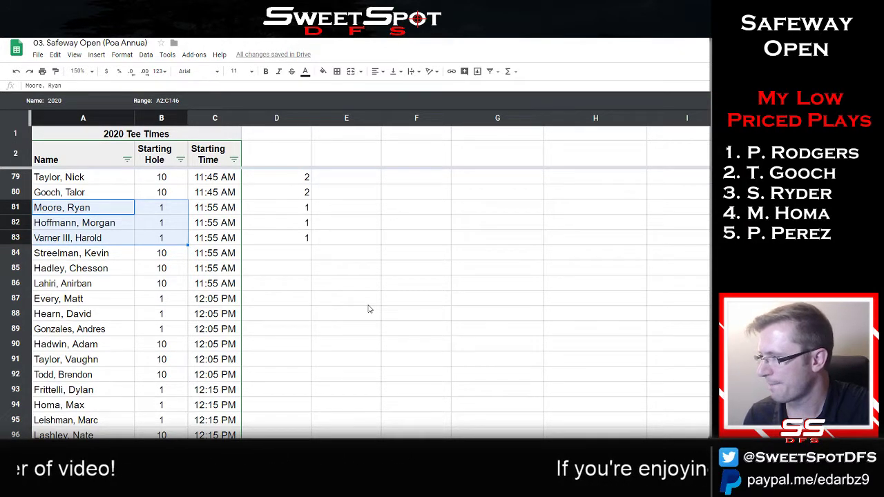
left_click(296, 316)
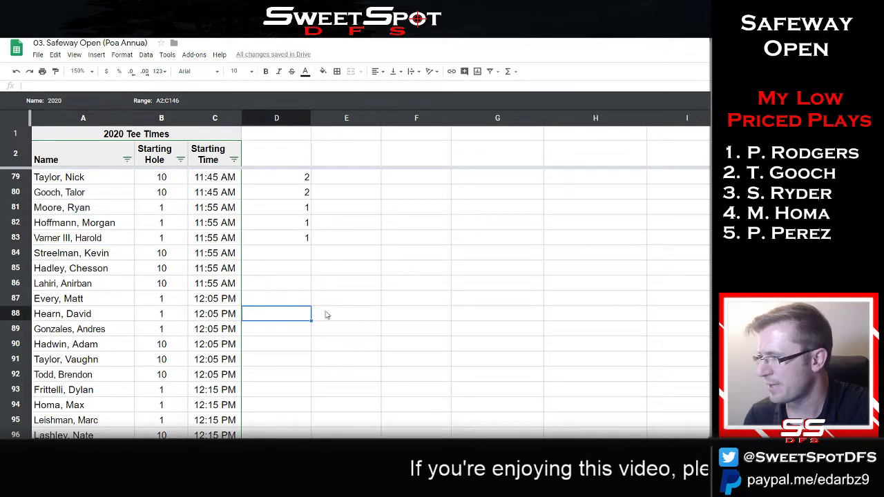
type("1")
left_click(374, 295)
scroll(374, 293, "down", 2)
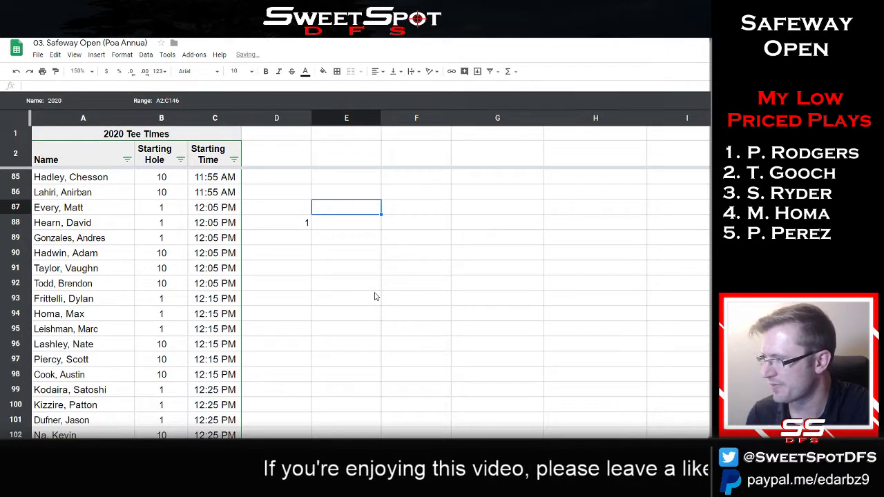
left_click(61, 210)
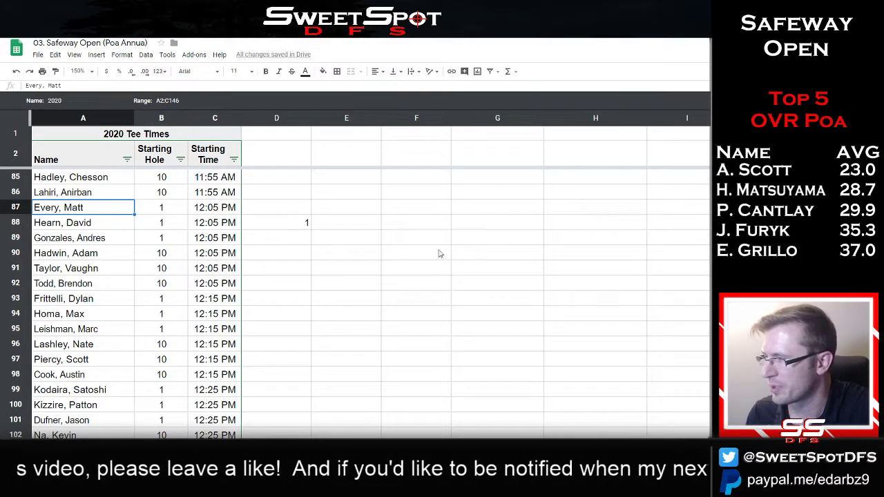
left_click_drag(118, 238, 221, 237)
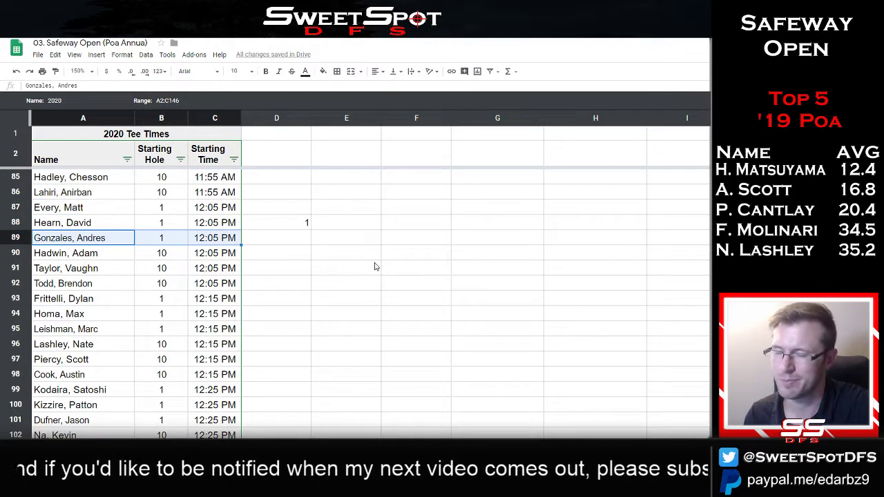
left_click(294, 223)
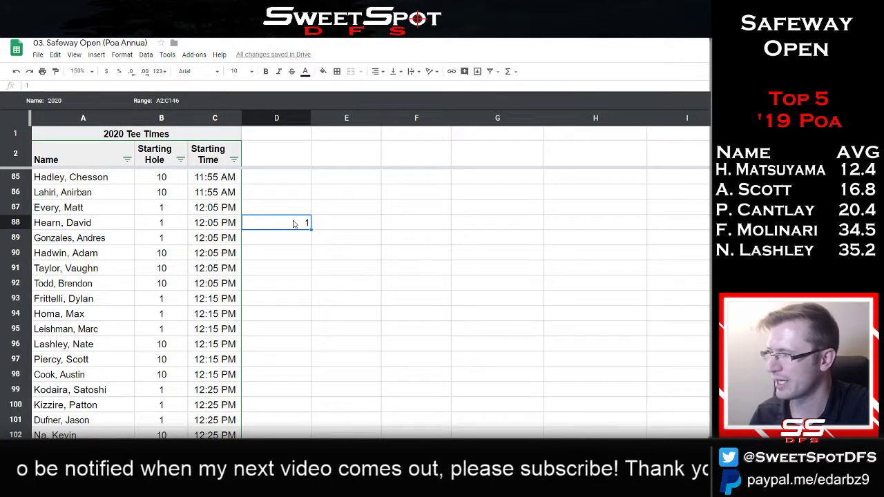
key("Delete")
left_click(442, 238)
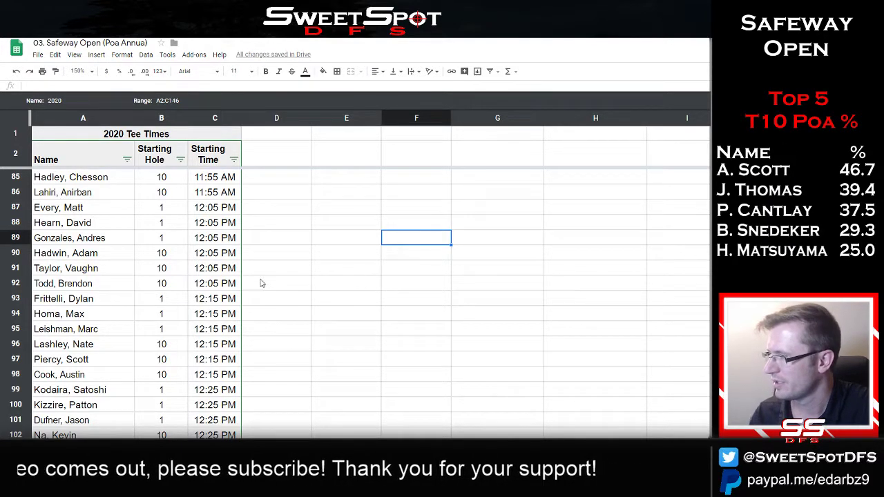
Enter 2 in D90, D91 and D92 to mark the 12:05 PM group starting on hole 10
left_click_drag(285, 255, 287, 286)
left_click(291, 257)
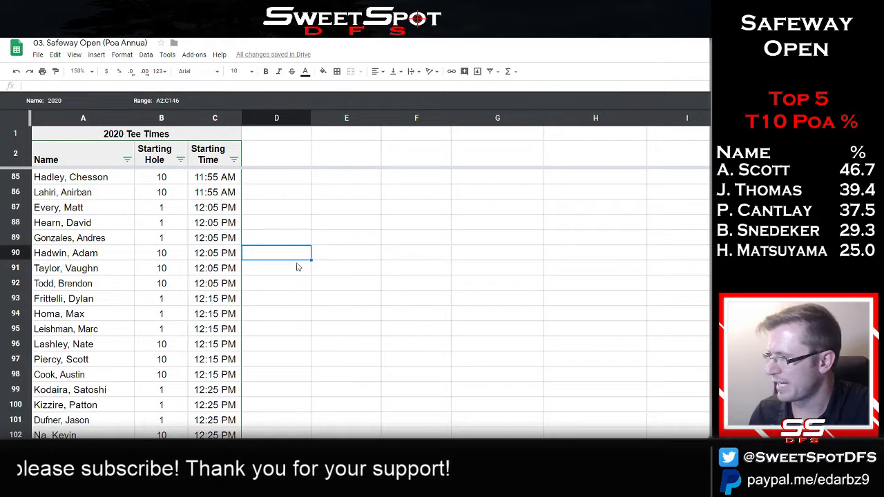
type("2")
key("Return")
type("2")
key("Return")
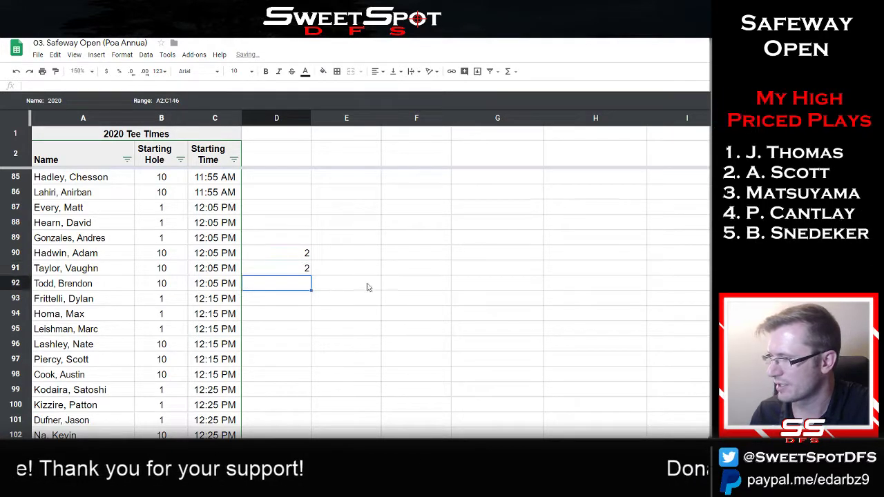
type("2")
left_click(460, 268)
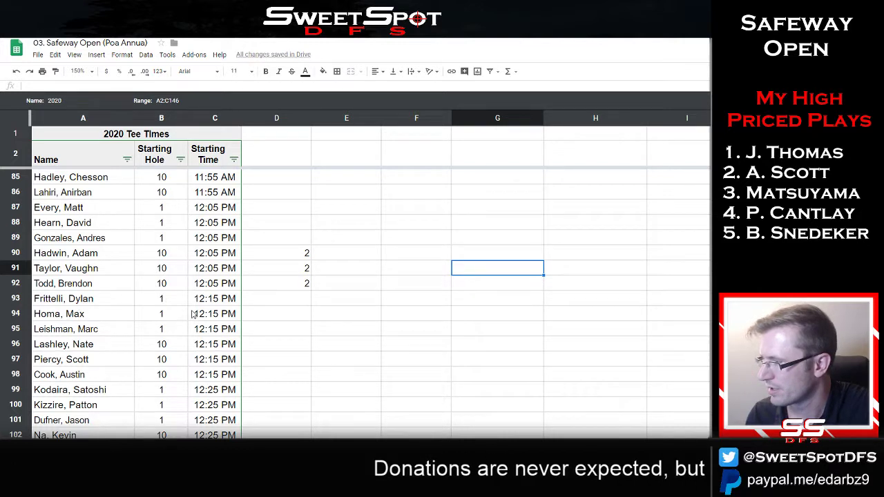
Enter 1 in D93, D94 and D95 for the 12:15 PM hole 1 group and highlight its names in A93:A95
left_click(300, 301)
type("1")
key("Return")
type("1")
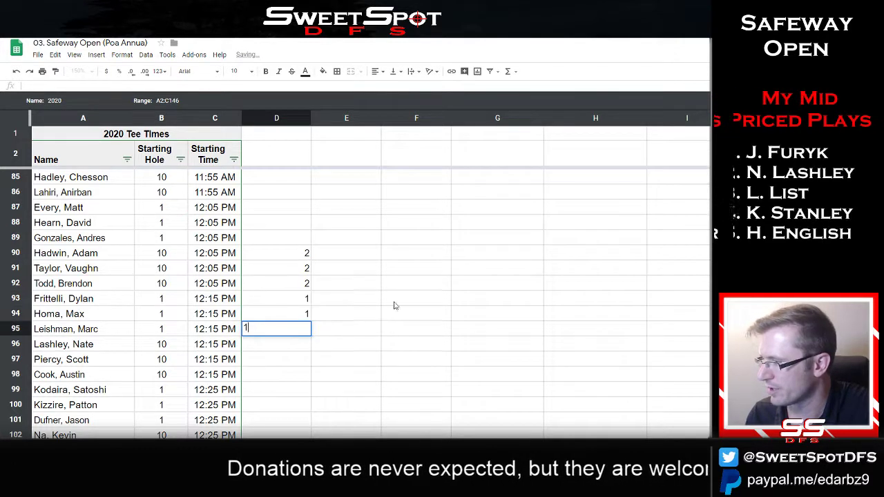
left_click(395, 294)
left_click(96, 302)
left_click(101, 331, "shift")
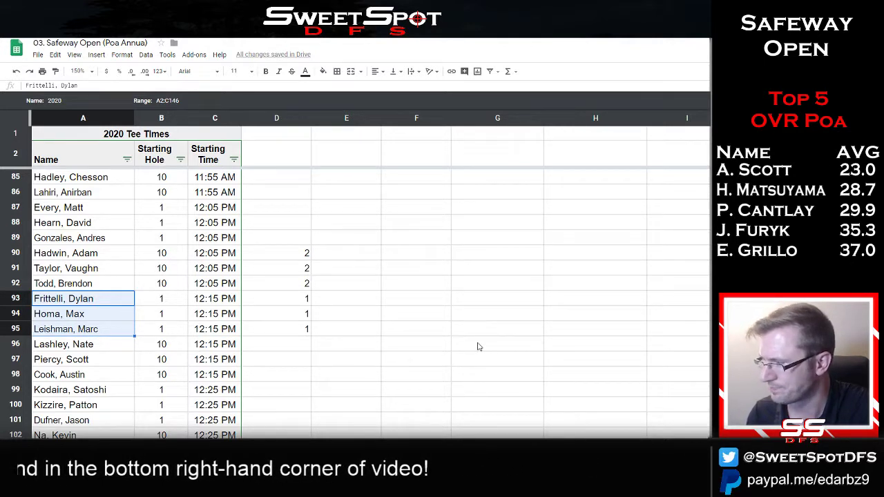
Enter 1 in D96, D97 and D98 for the 12:15 PM hole 10 group and highlight the names in A96:A97
left_click(297, 348)
type("1")
key("Return")
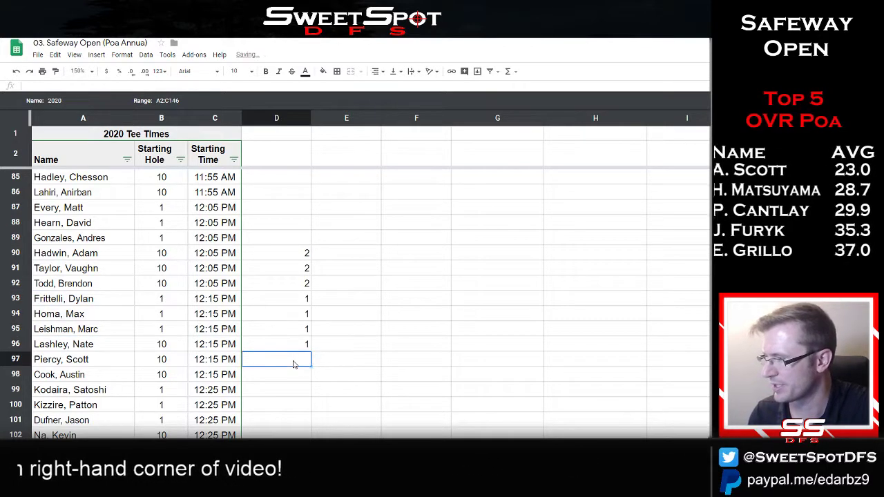
type("1")
key("Return")
type("1")
key("Return")
left_click(408, 319)
left_click(90, 348)
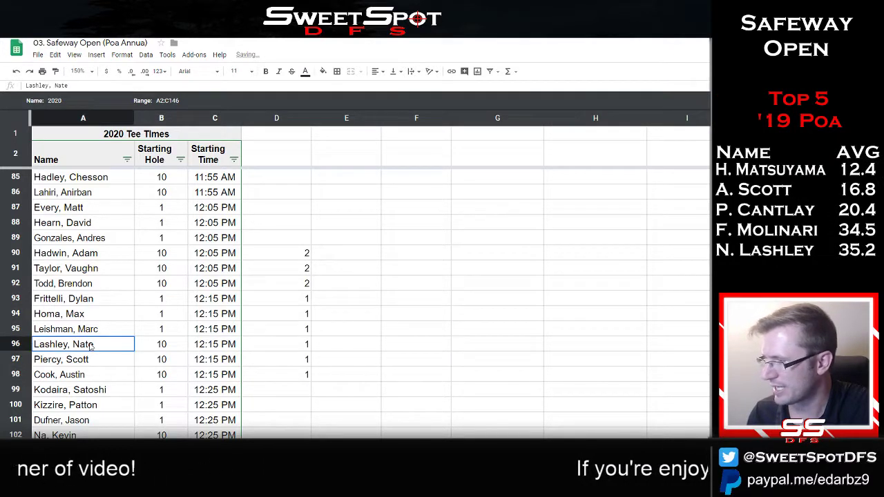
left_click_drag(91, 348, 107, 367)
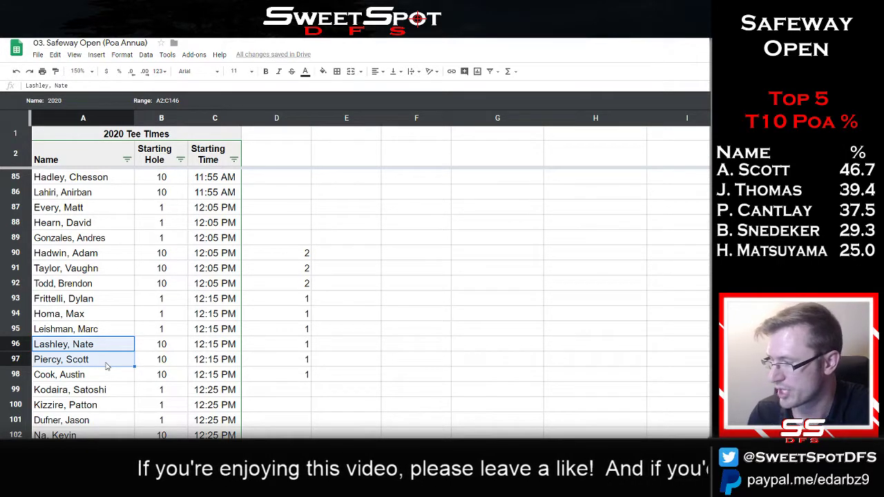
left_click(434, 346)
Enter 1 in D103, D102 and D104 to mark the 12:25 PM group starting on hole 10
scroll(422, 423, "down", 3)
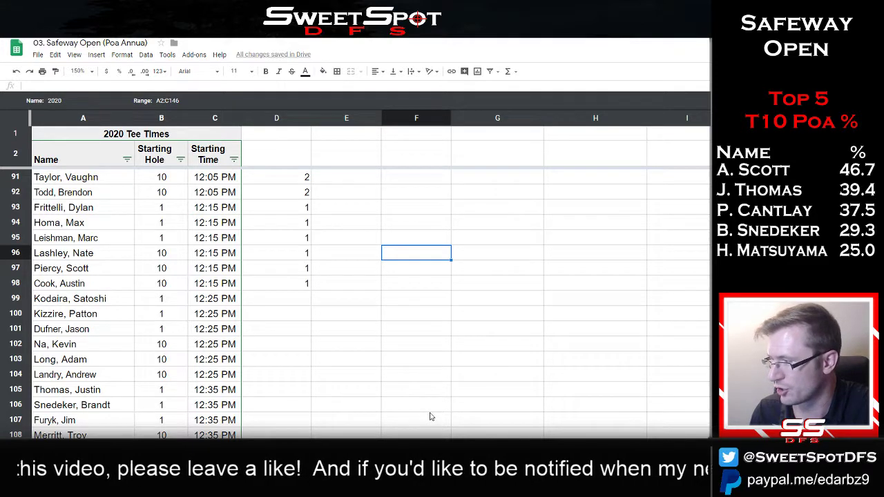
left_click(90, 360)
left_click(300, 362)
type("1")
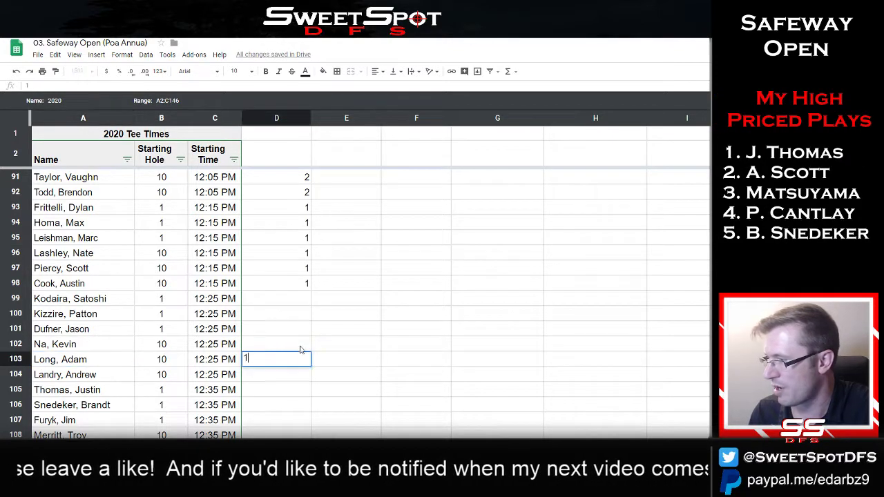
left_click(301, 349)
type("1")
left_click(283, 377)
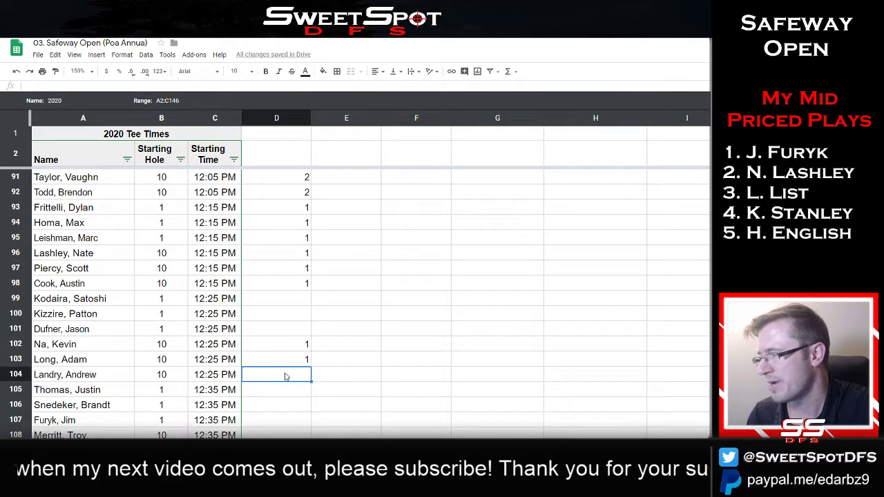
type("1")
left_click(419, 335)
Enter 1 in D105, D106 and D107 for the 12:35 PM hole 1 group and highlight its rows in A105:C107
scroll(420, 340, "down", 2)
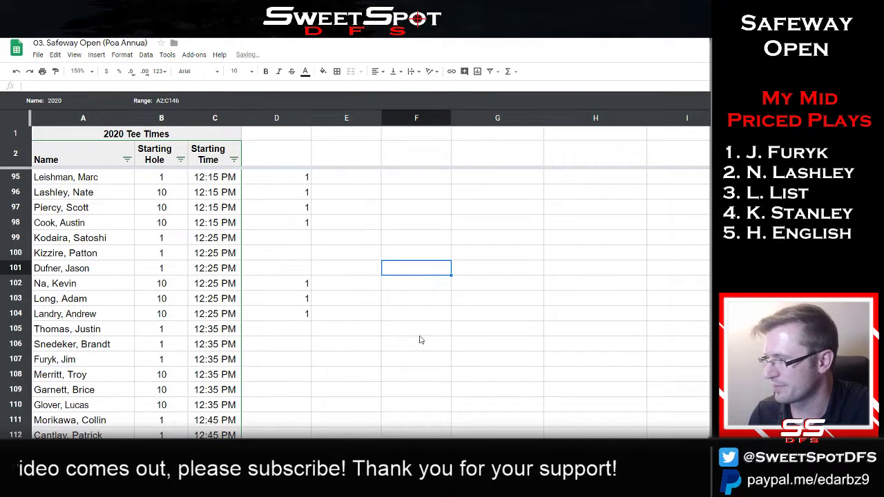
left_click_drag(81, 331, 90, 360)
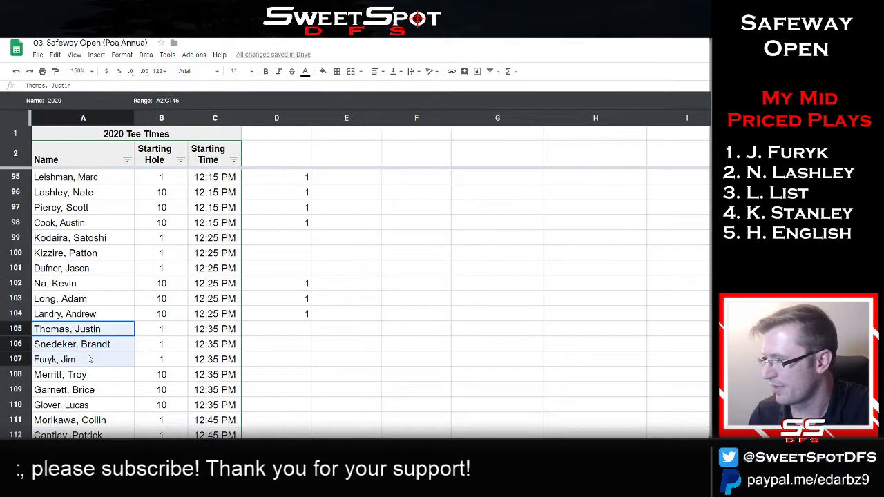
left_click(299, 335)
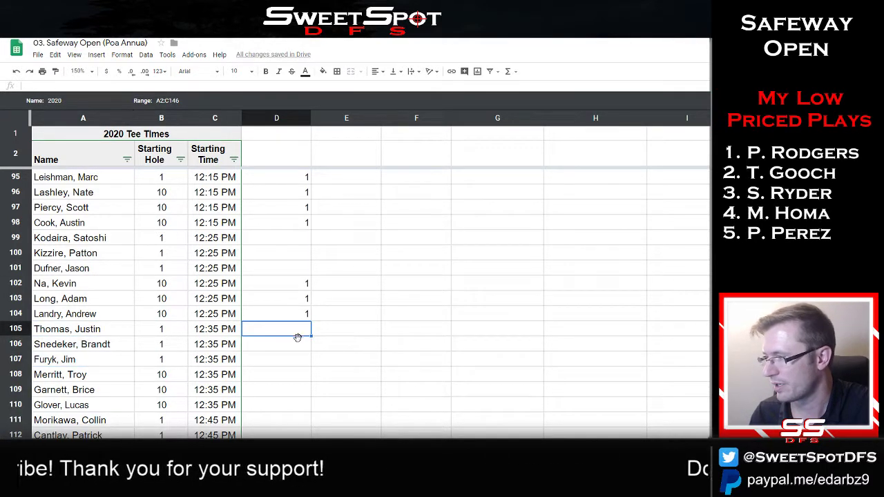
type("1")
key("Return")
type("1")
key("Return")
type("1")
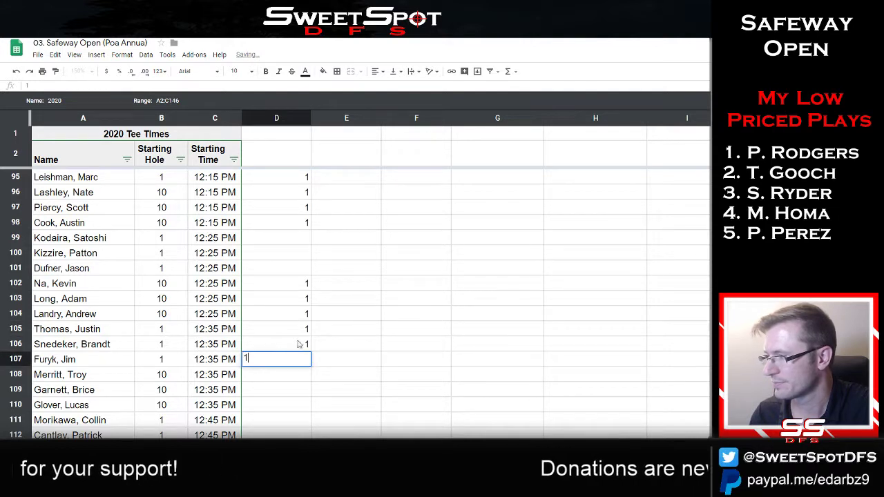
left_click_drag(299, 333, 290, 359)
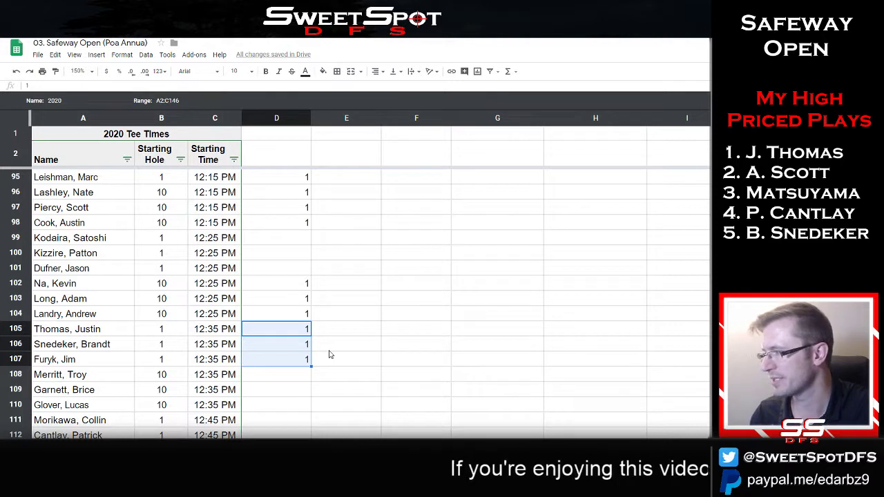
left_click_drag(100, 333, 202, 361)
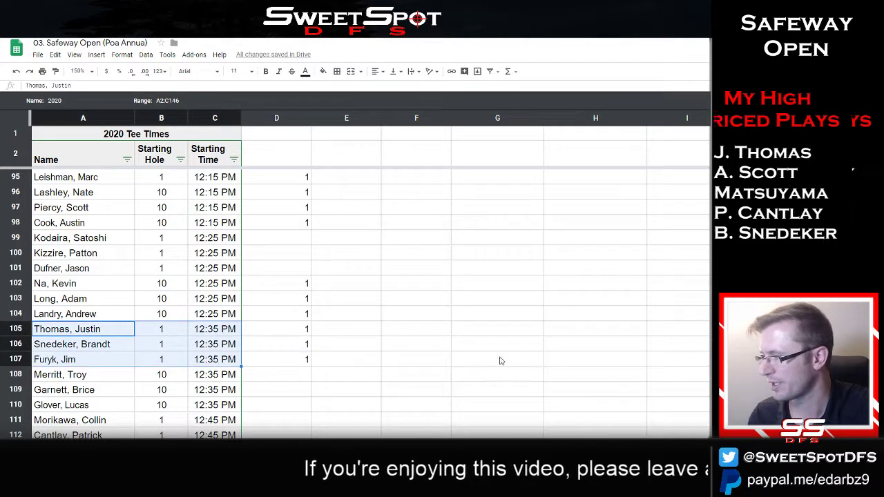
Enter 1 in D111, D112 and D113 to mark the 12:45 PM group starting on hole 1
scroll(467, 372, "down", 2)
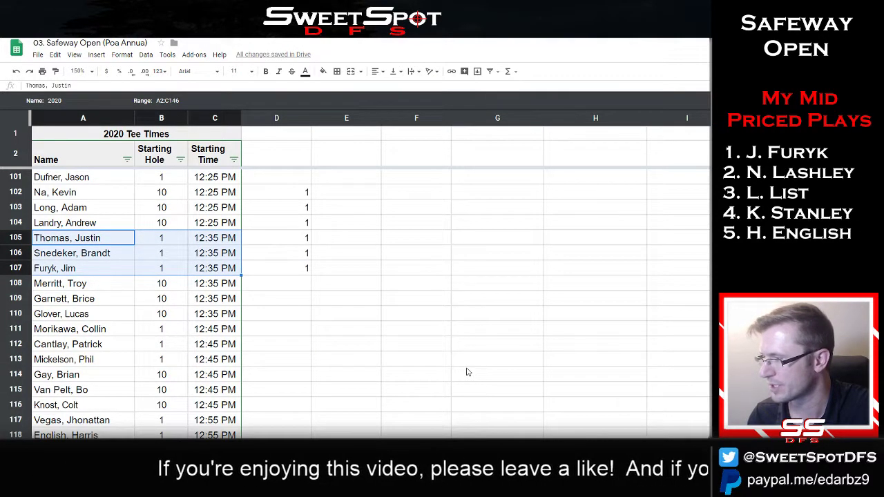
left_click_drag(112, 332, 217, 369)
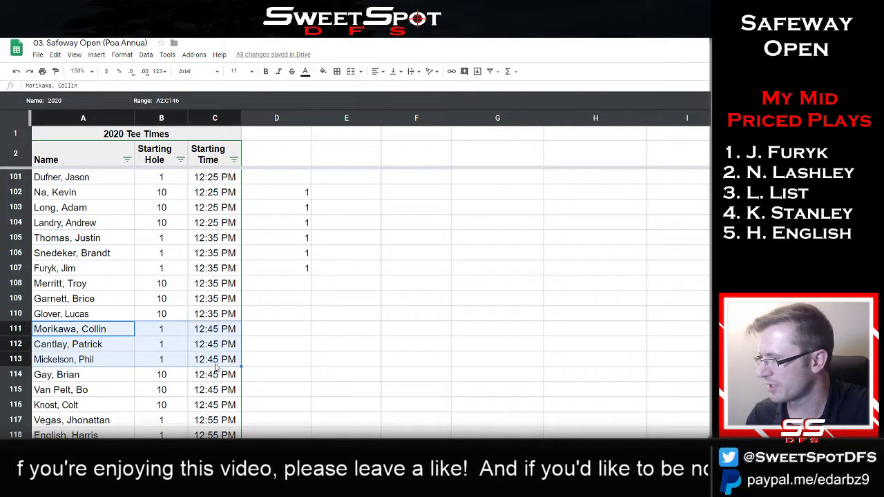
left_click(297, 331)
type("1")
key("Return")
type("1")
key("Return")
type("1")
key("Return")
left_click(415, 314)
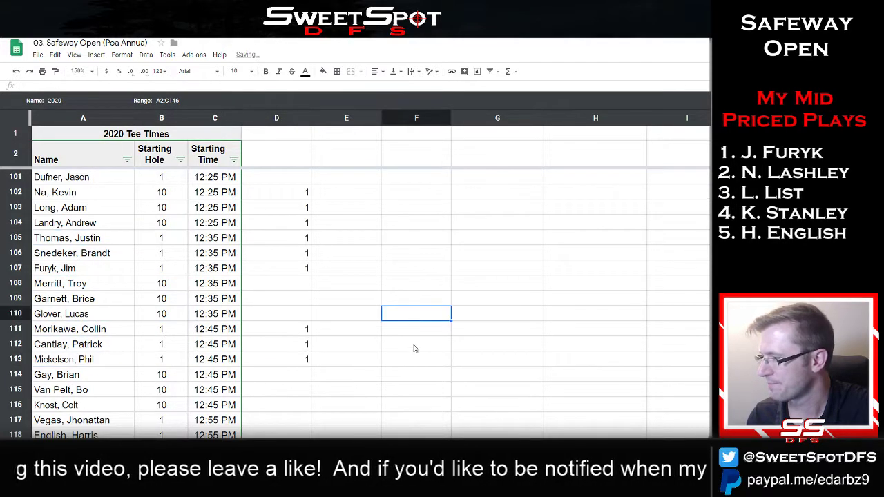
Review the remaining 2020 tee times from the 12:45 PM groups through the final 1:35 PM groups in row 146
scroll(415, 356, "down", 1)
scroll(415, 360, "down", 2)
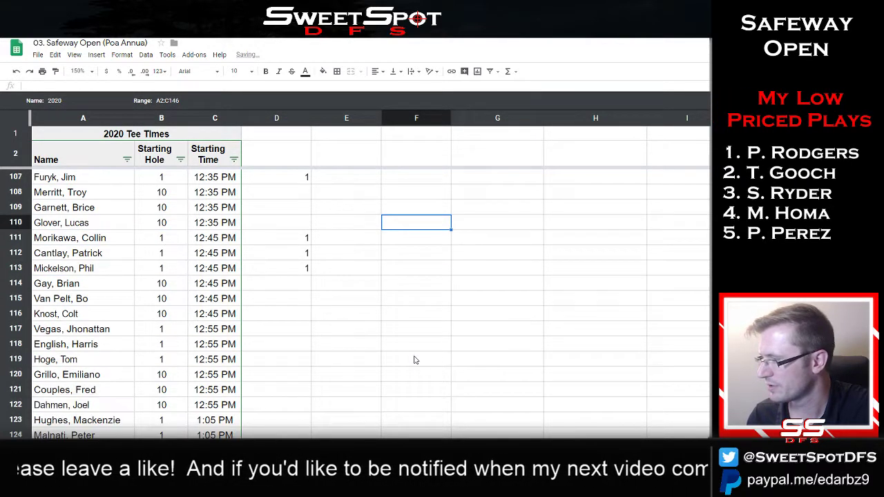
scroll(416, 360, "down", 3)
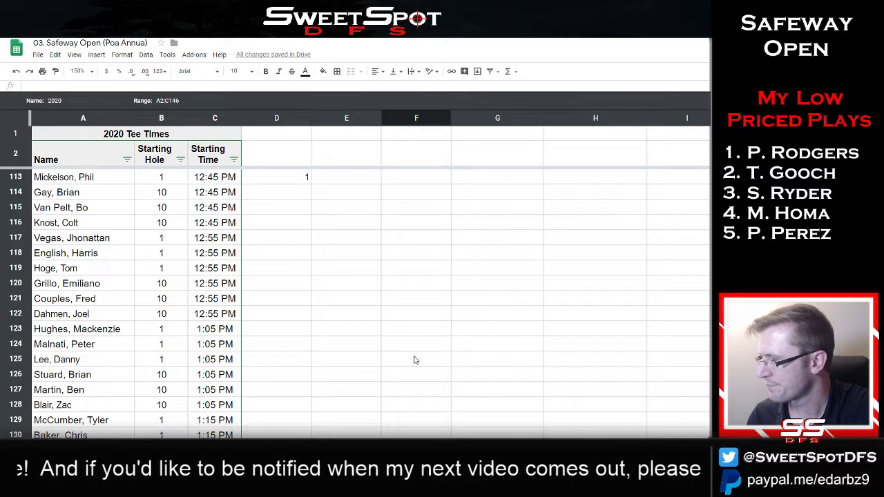
scroll(415, 359, "down", 4)
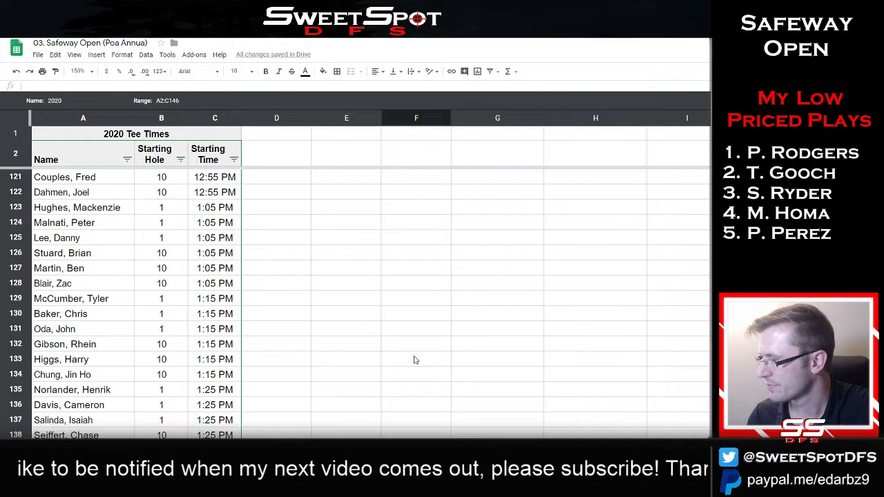
scroll(415, 359, "down", 1)
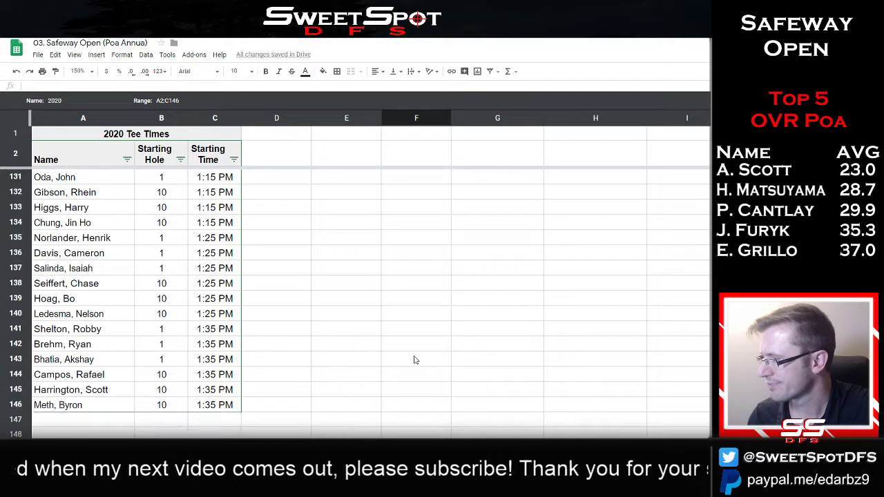
scroll(415, 359, "up", 4)
scroll(415, 359, "up", 8)
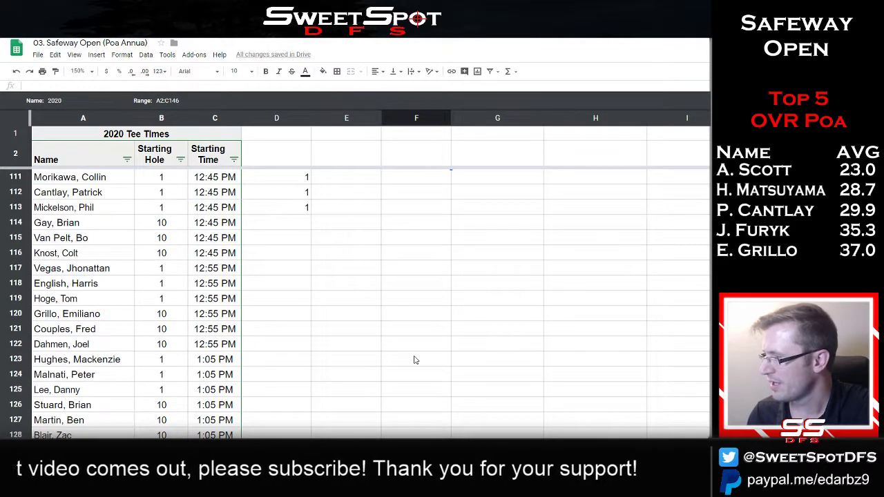
scroll(415, 360, "down", 3)
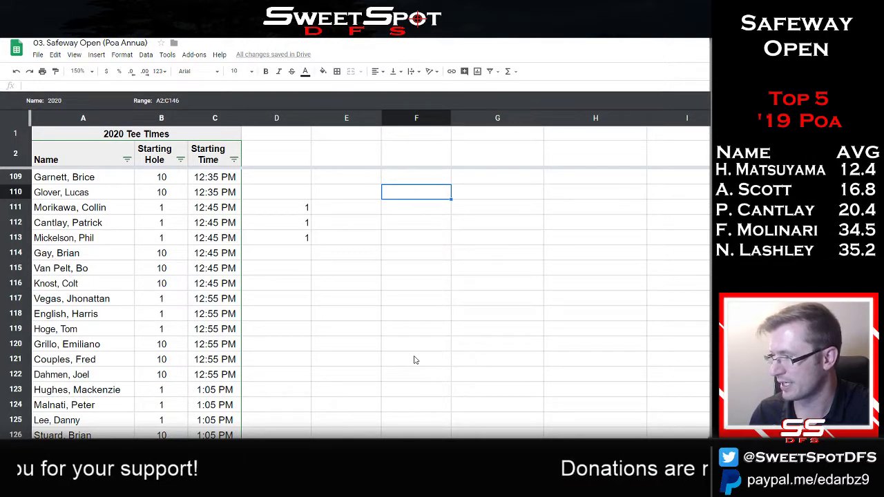
Enter 2 in D118, D117 and D119 for the 12:55 PM hole 1 group and highlight the names in A117:A119
left_click(282, 317)
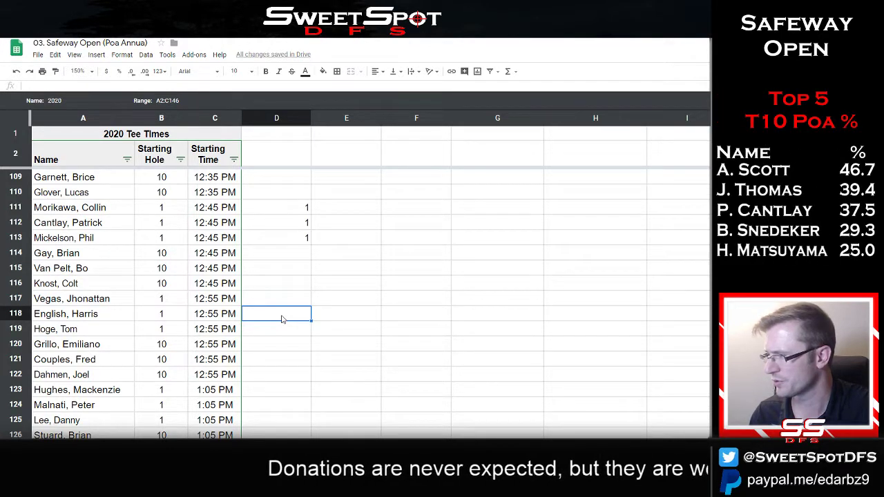
type("1")
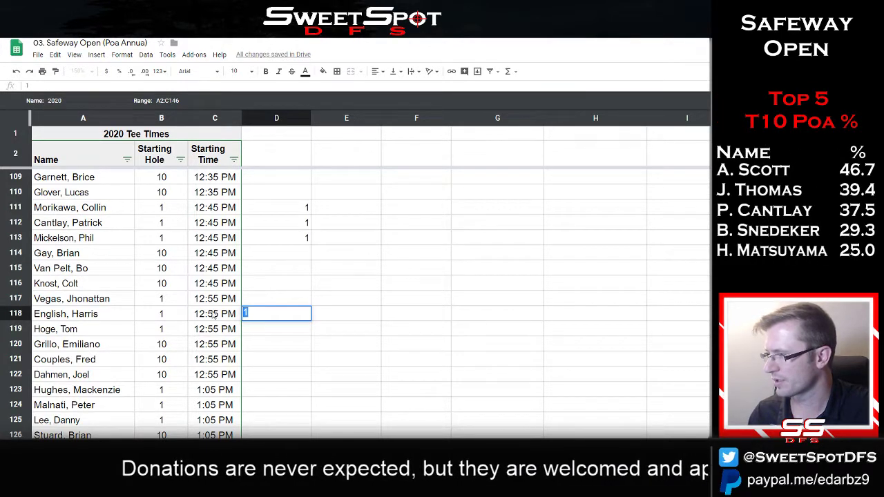
type("2")
left_click(302, 297)
type("2")
left_click(304, 329)
type("2")
left_click(423, 286)
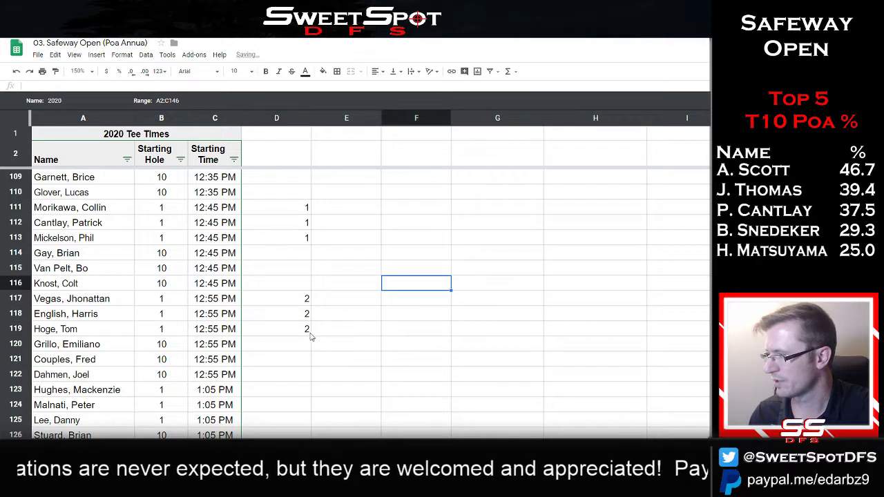
left_click(125, 313)
key("Up")
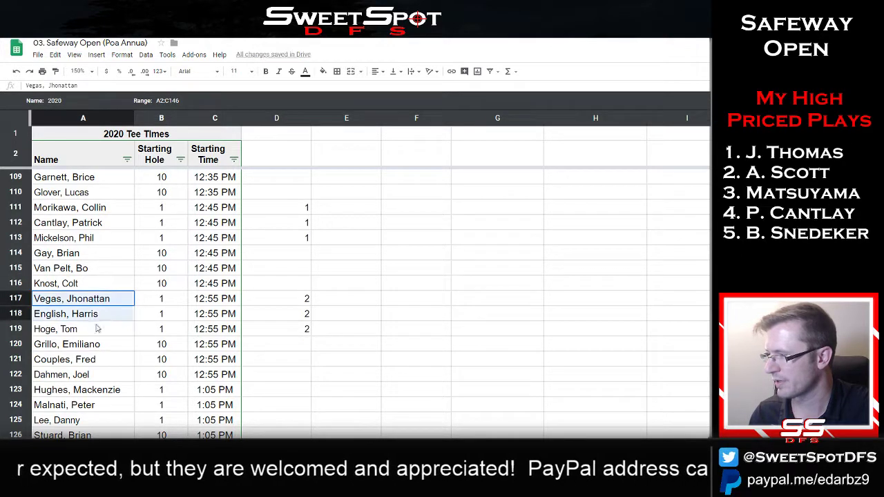
left_click_drag(97, 329, 103, 333)
left_click(387, 333)
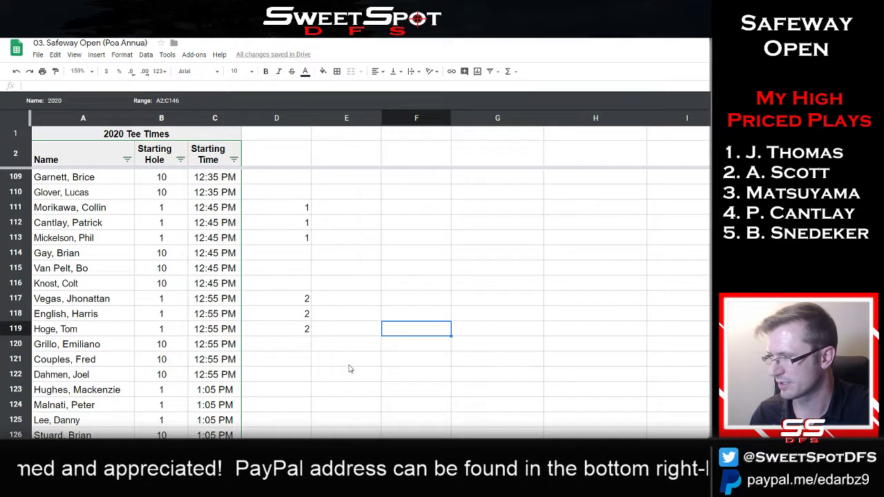
Highlight the 12:35 PM hole 10 group in A108:B110 and the group marks in D78:D83 to review them
scroll(349, 369, "up", 2)
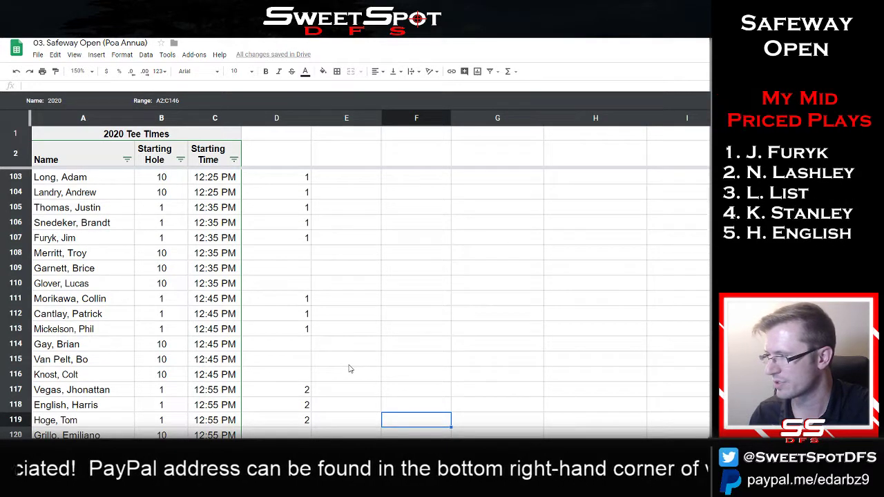
left_click_drag(60, 257, 187, 289)
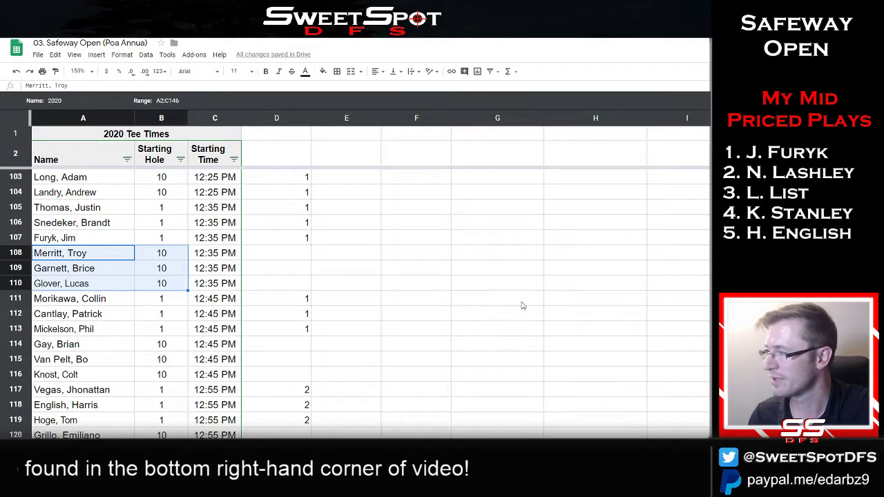
scroll(438, 331, "up", 3)
scroll(438, 331, "up", 8)
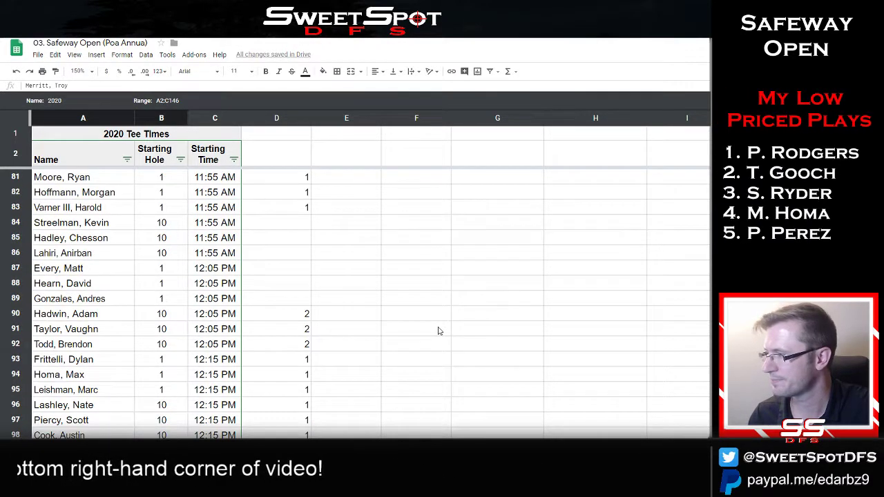
scroll(438, 331, "down", 2)
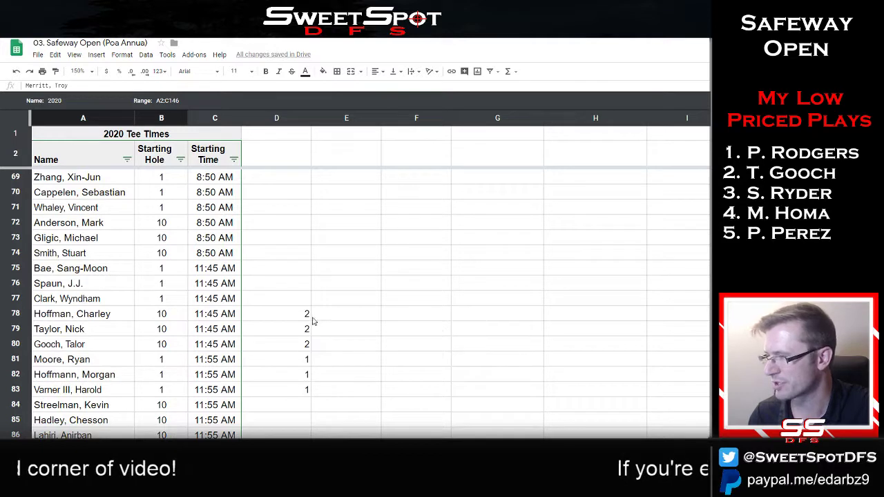
left_click_drag(288, 317, 288, 384)
left_click(492, 300)
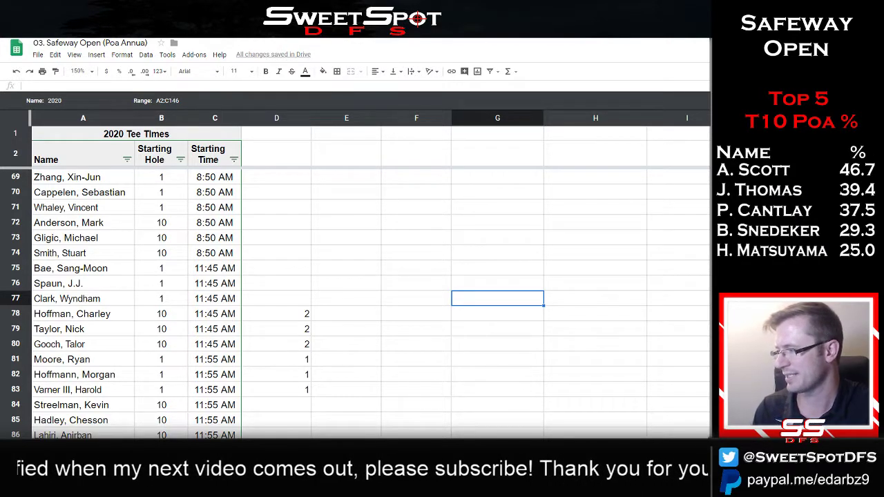
Switch to the DraftKings sheet and hide the SH, TT and Odds columns, M through O
left_click(125, 449)
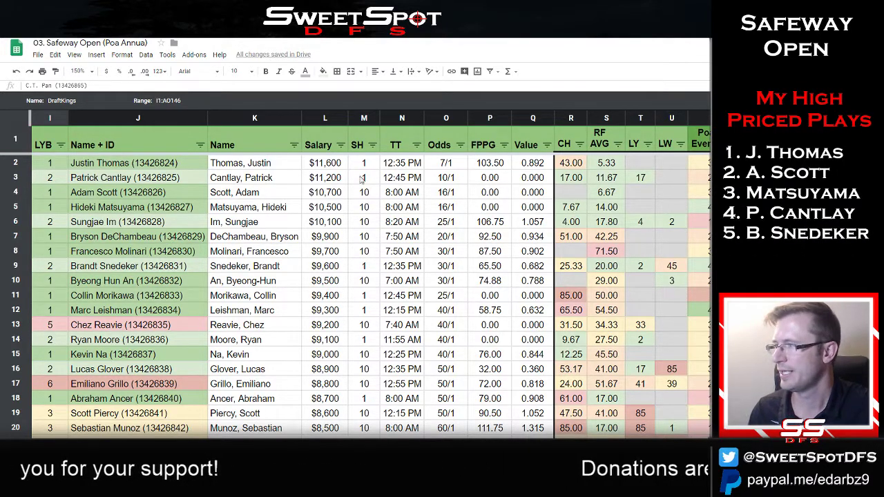
left_click_drag(365, 118, 403, 118)
right_click(403, 117)
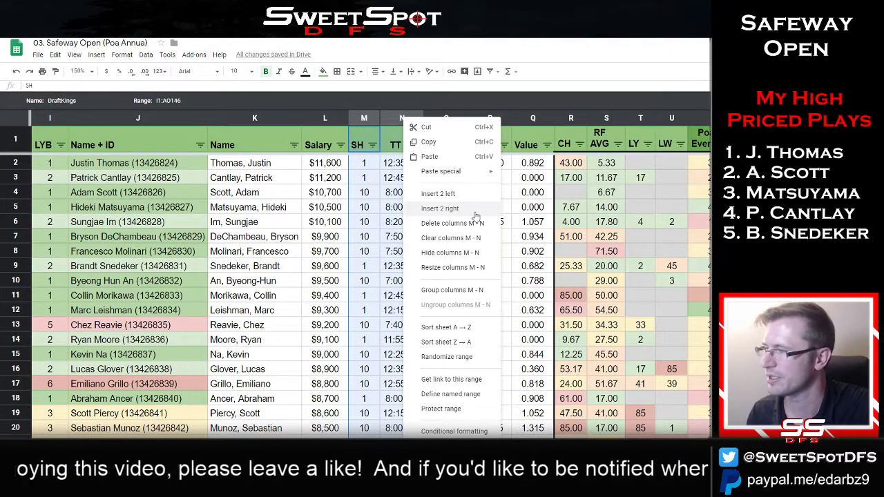
left_click(456, 257)
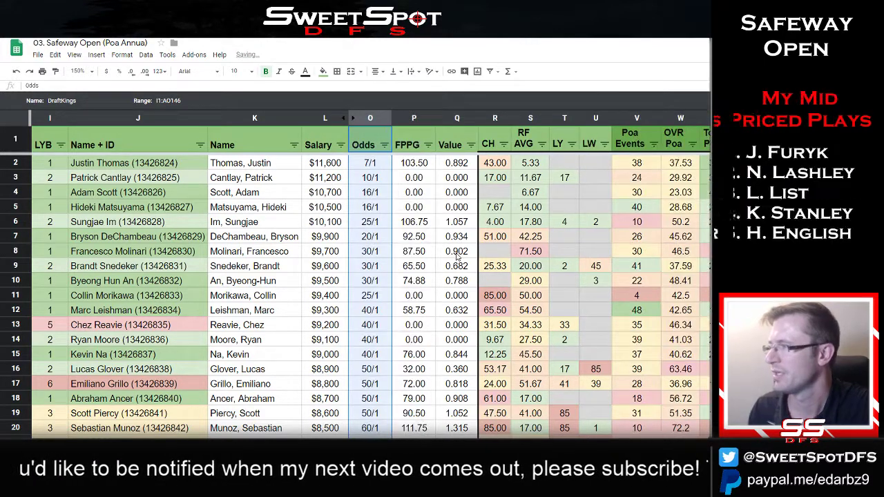
right_click(368, 118)
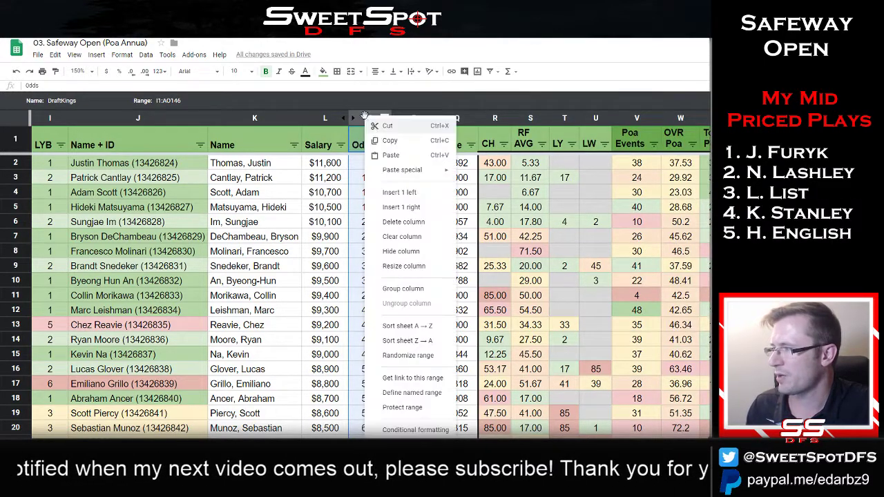
left_click(416, 254)
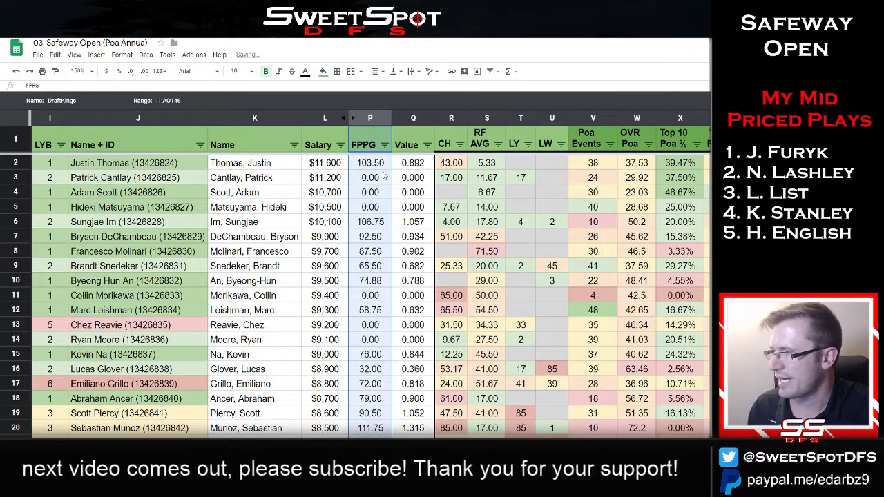
left_click(414, 182)
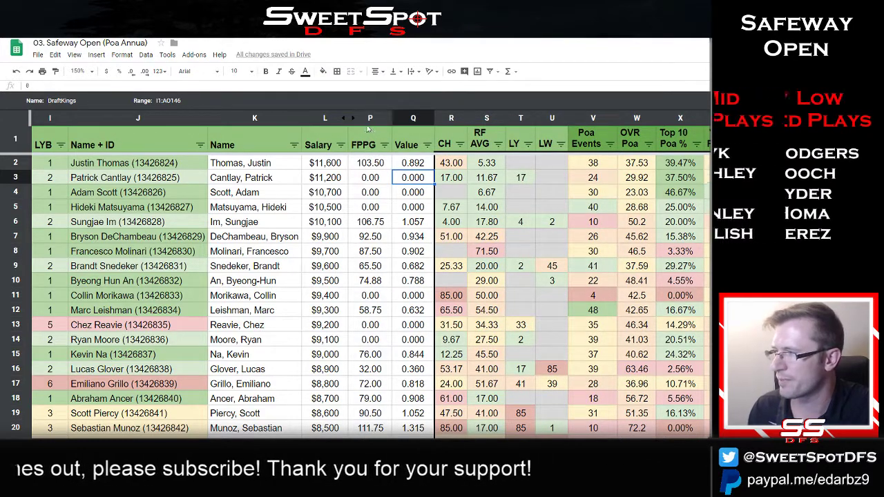
left_click_drag(370, 119, 407, 118)
right_click(409, 118)
key("Escape")
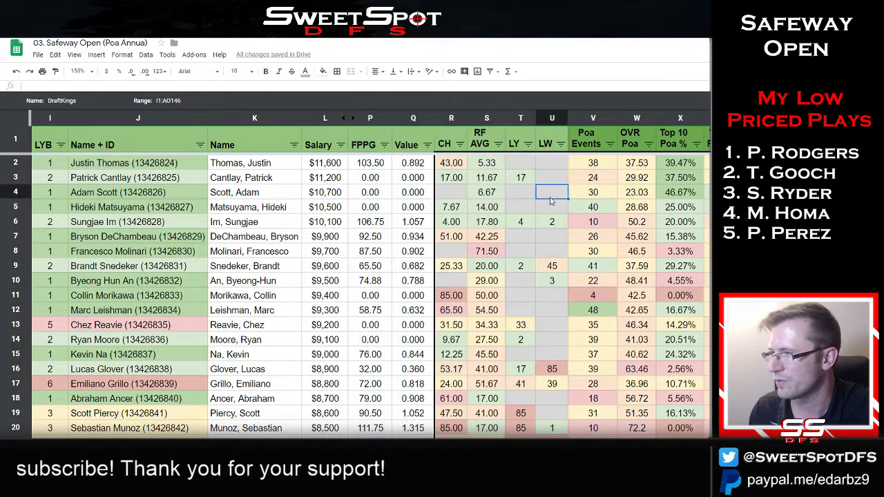
Hide columns P through U, from FPPG to LW, on the DraftKings sheet
left_click(373, 118)
left_click_drag(373, 118, 501, 118)
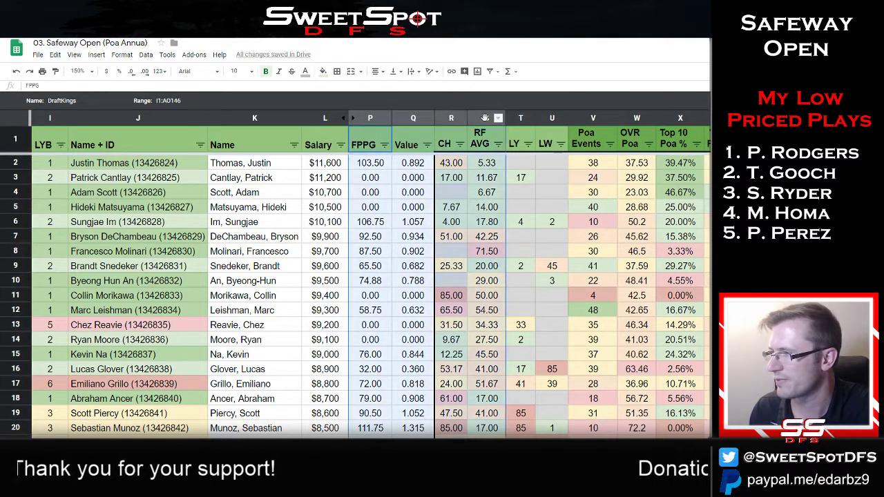
left_click(547, 117, "shift")
right_click(547, 116)
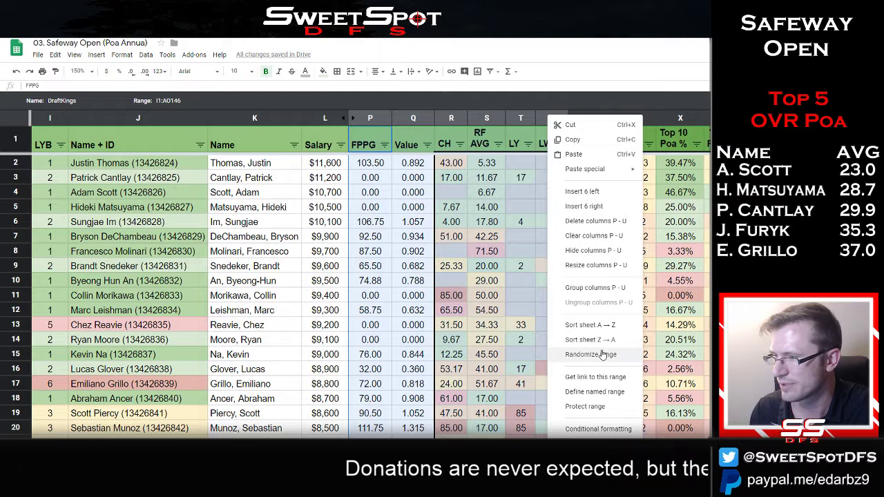
left_click(591, 251)
left_click(609, 209)
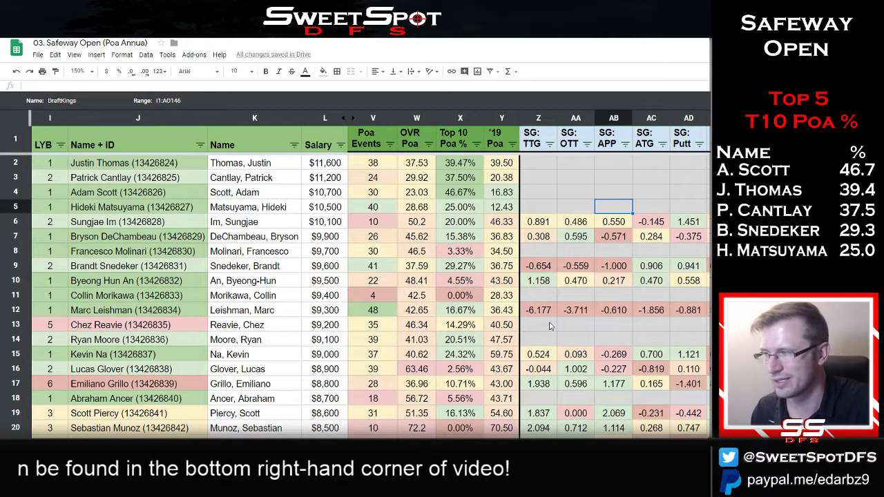
Format the OVR Poa and '19 Poa columns to show two decimal places
left_click(416, 118)
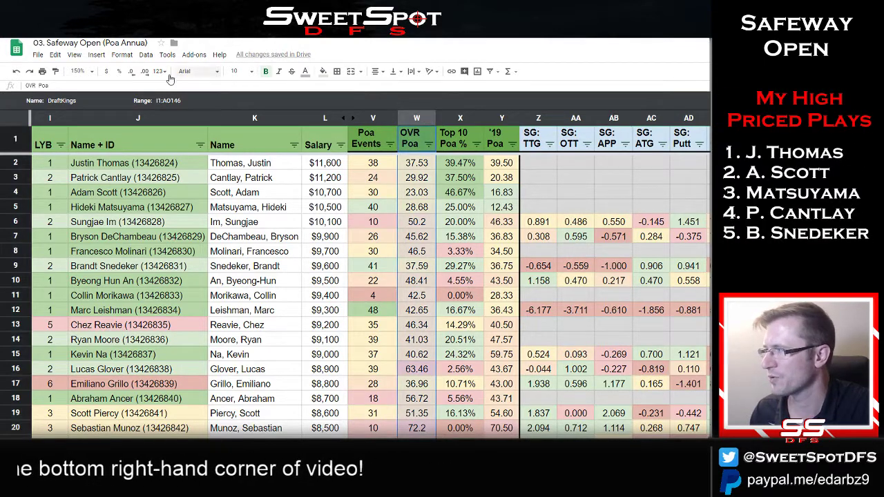
left_click(132, 72)
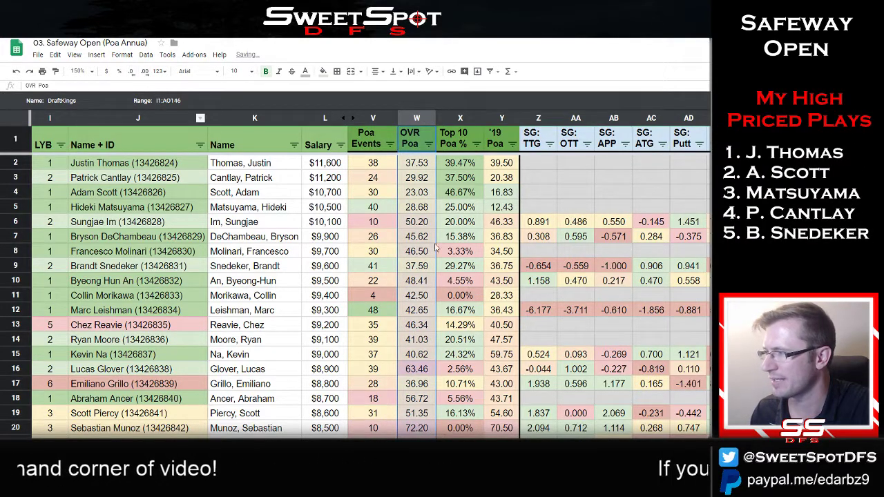
left_click(457, 253)
left_click(501, 118)
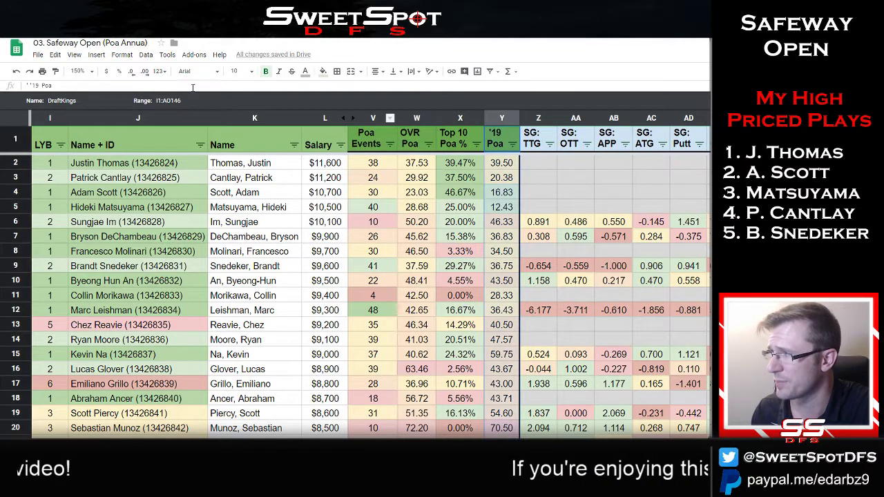
left_click(132, 72)
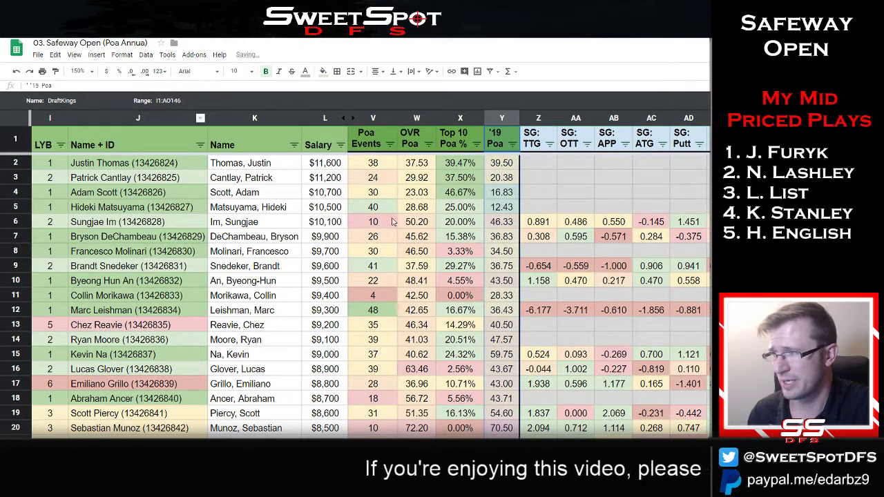
left_click(452, 223)
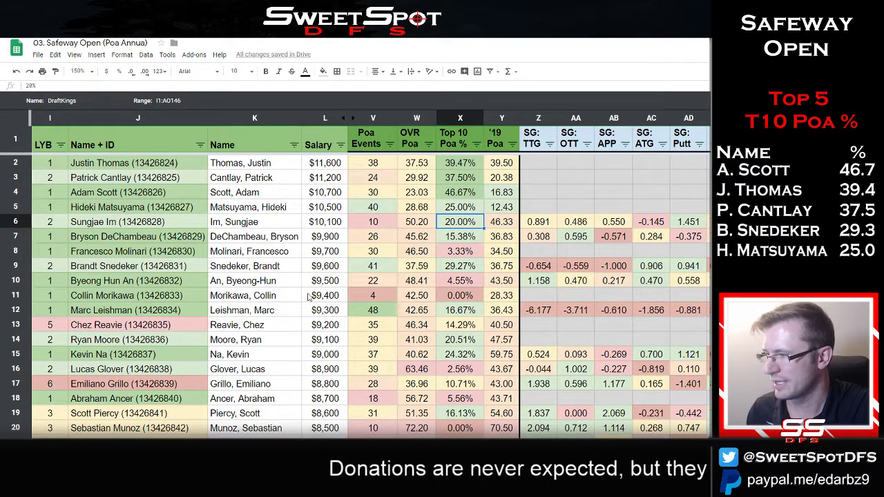
Highlight rows 12 to 15, Marc Leishman to Kevin Na, through the Top 10 Poa % column to compare their Poa stats
left_click(247, 315)
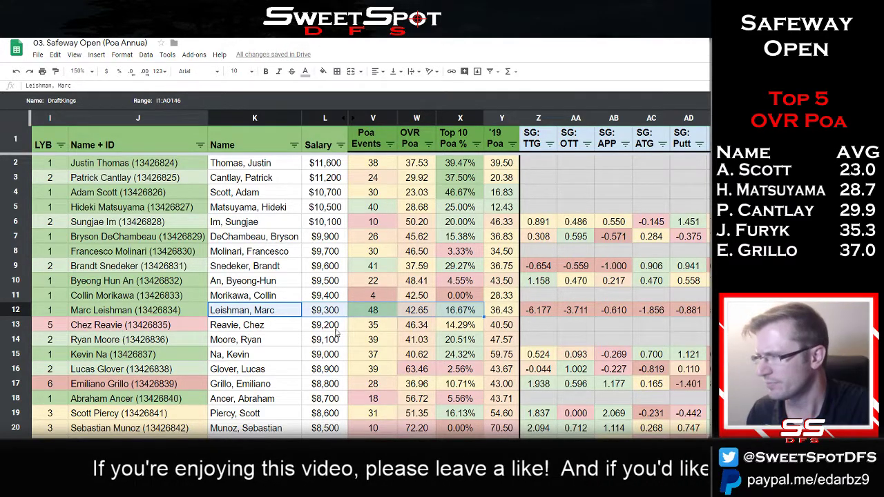
key("Down")
left_click(460, 336, "shift")
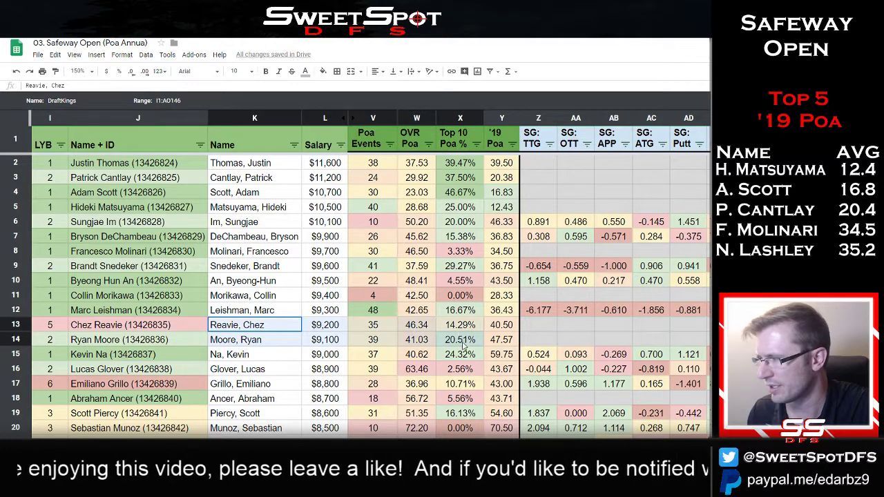
left_click(459, 356, "shift")
left_click(235, 346)
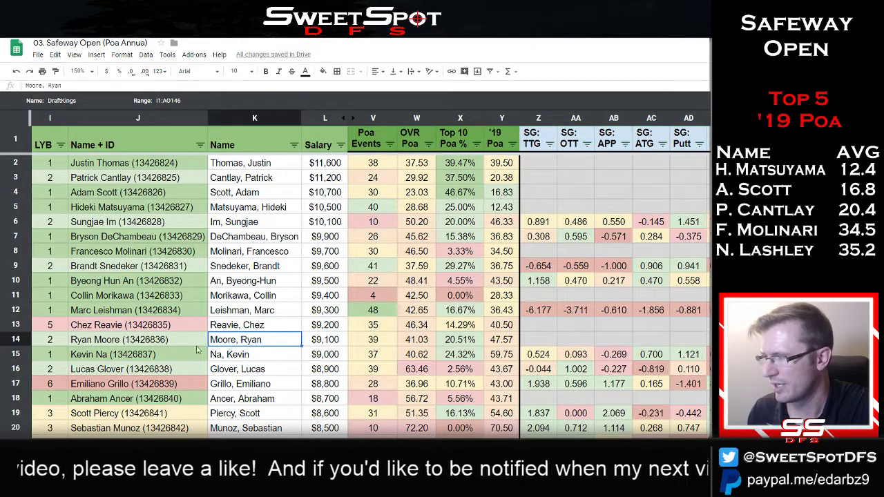
left_click(157, 346)
left_click(460, 340, "shift")
left_click(476, 356, "shift")
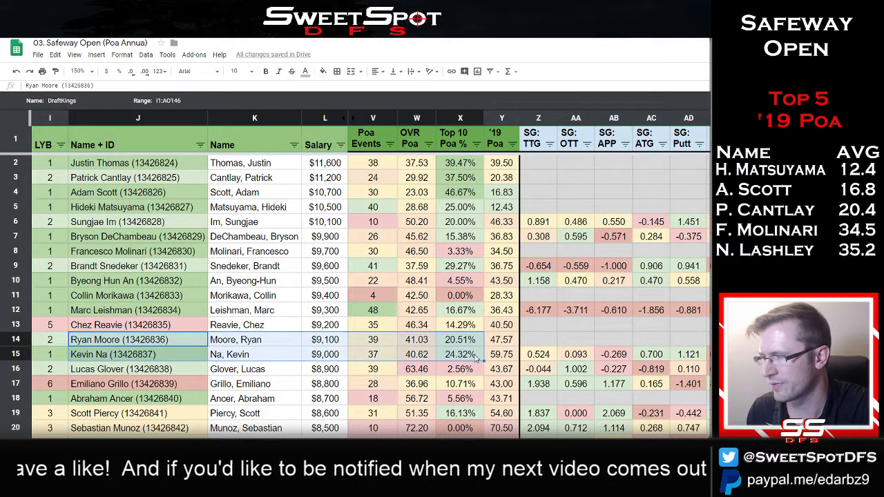
Highlight the names of Ryan Moore and Kevin Na and look over the Poa stats of the cheaper players below them
left_click(269, 340)
left_click(276, 355, "shift")
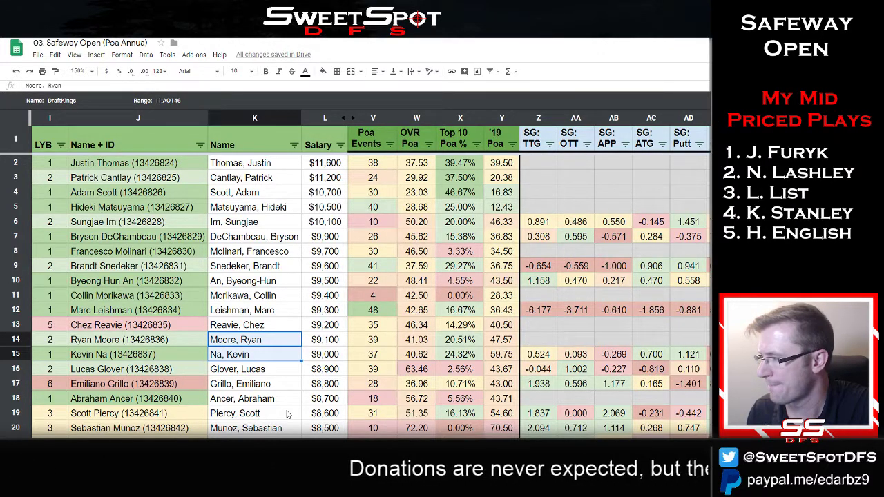
scroll(289, 414, "down", 2)
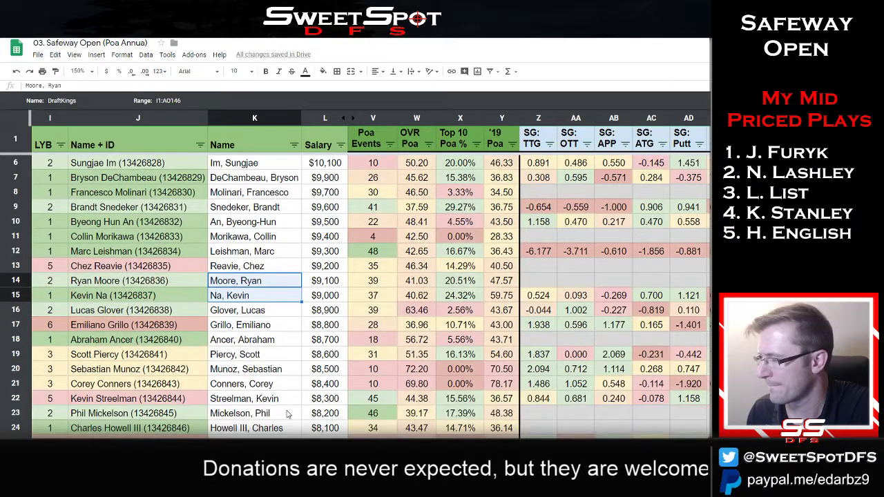
scroll(289, 414, "down", 1)
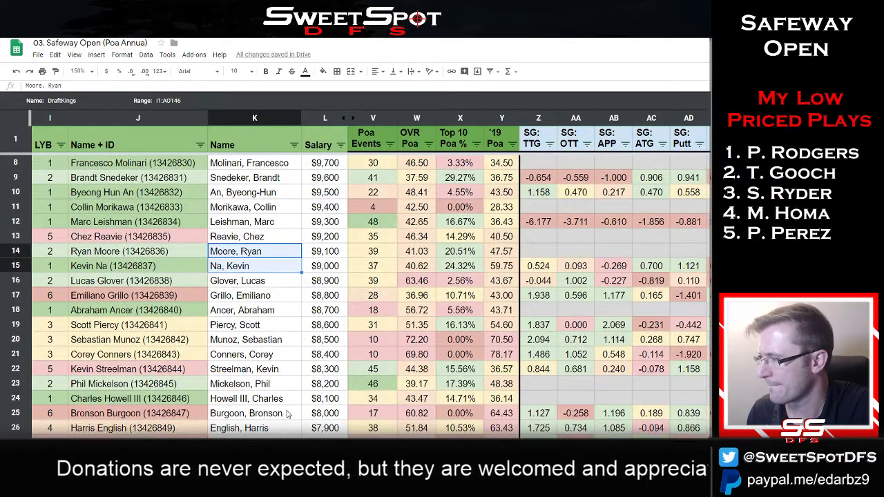
Sort the DraftKings sheet by the OVR Poa column in ascending order
scroll(341, 354, "up", 3)
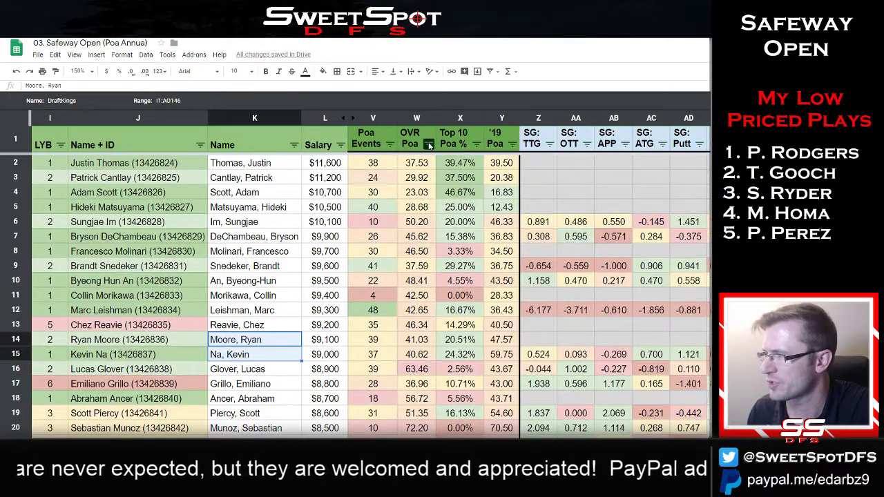
left_click(428, 144)
left_click(325, 126)
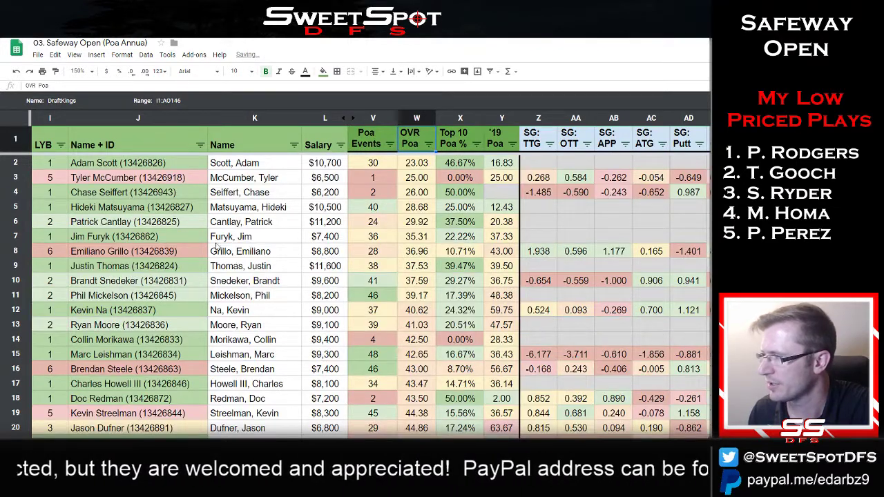
Highlight Adam Scott, then Tyler McCumber and Chase Seiffert, then rows 5 to 13 from Name through Top 10 Poa % to compare them
left_click(255, 165)
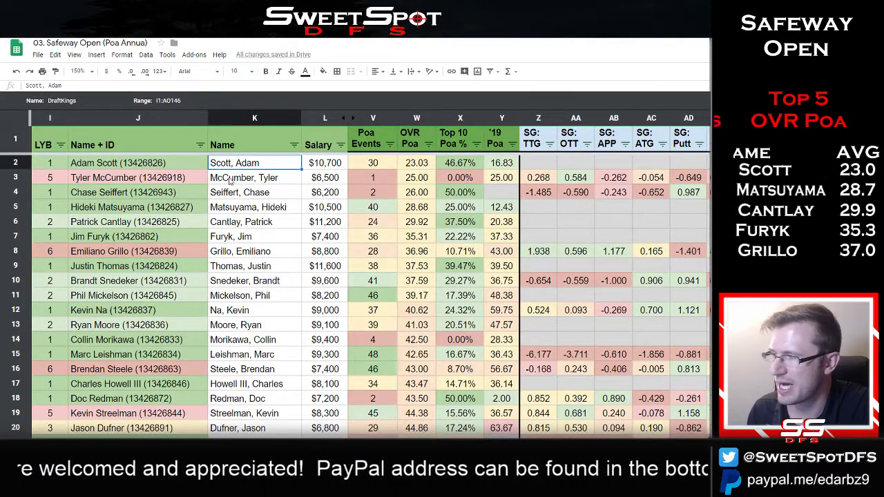
left_click(230, 181)
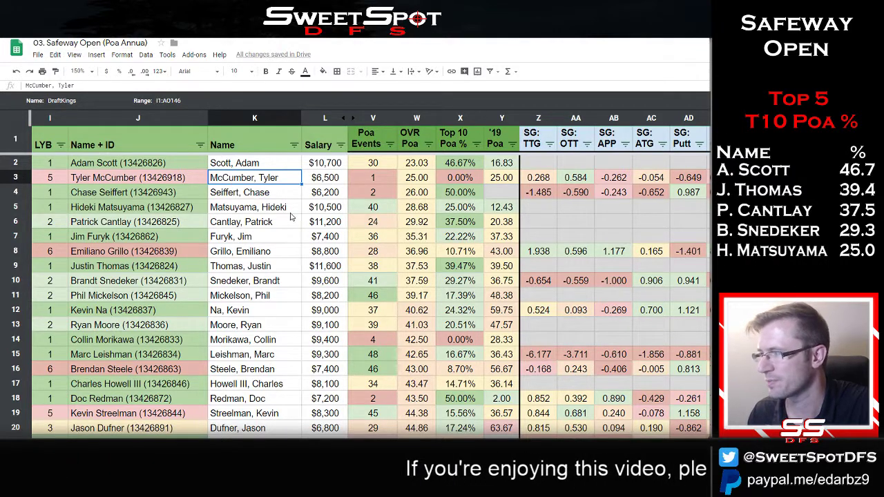
left_click(274, 198, "shift")
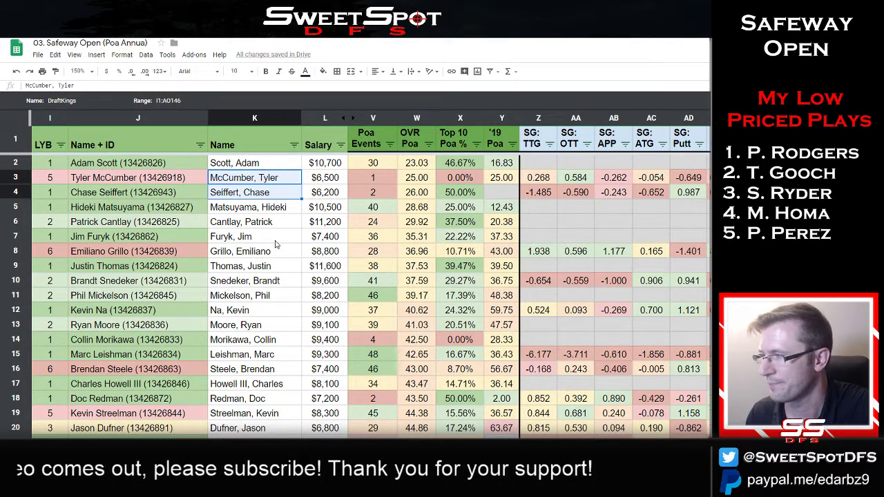
left_click_drag(248, 207, 467, 334)
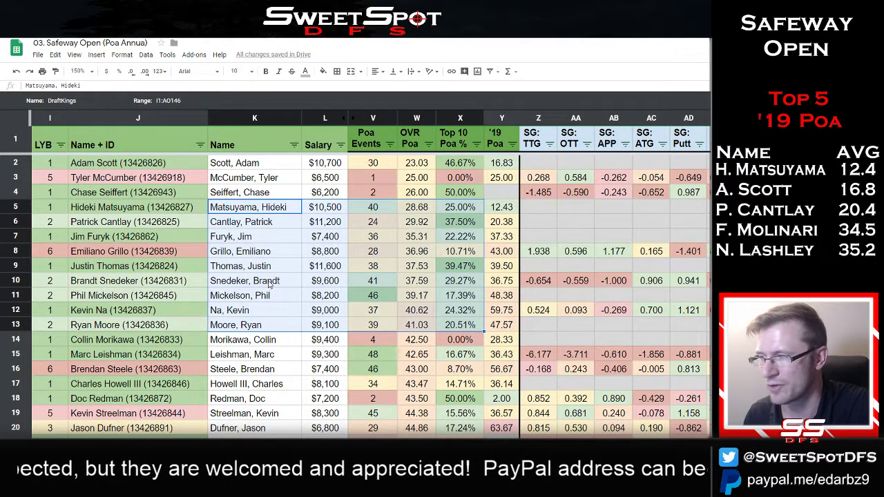
Highlight rows 5 to 13, Hideki Matsuyama to Ryan Moore, from the '19 Poa column back to Name to compare recent form
left_click(502, 207)
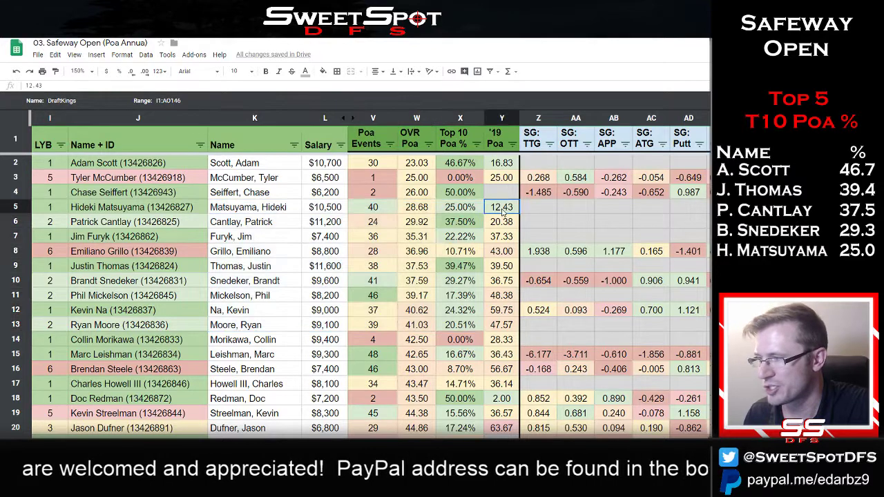
key("shift+Down")
key("shift+Down")
key("shift+Down")
key("shift+Down")
key("shift+Down")
key("shift+Down")
key("shift+Down")
key("shift+Down")
key("shift+Left")
key("shift+Left")
key("shift+Left")
key("shift+Left")
key("shift+Left")
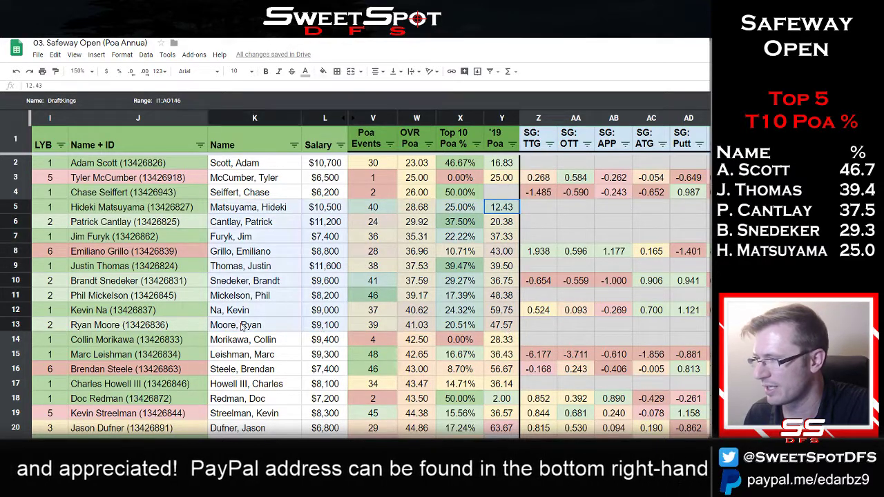
Highlight the Hideki Matsuyama, Patrick Cantlay and Adam Scott rows from Name through '19 Poa to compare the three players
left_click(506, 236)
left_click_drag(505, 211, 242, 225)
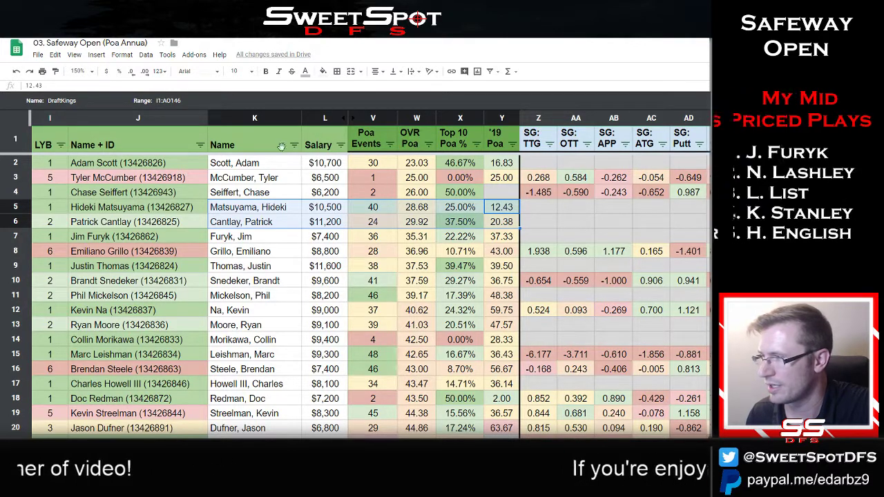
left_click(268, 164)
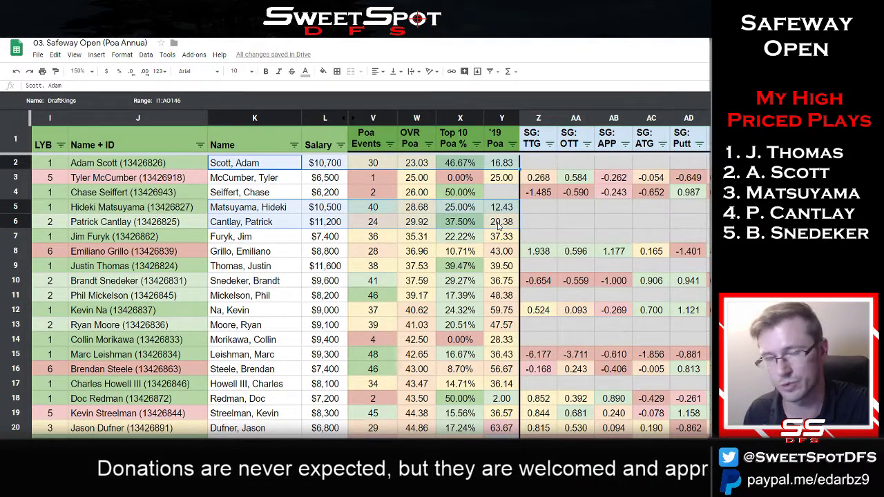
Sort the DraftKings sheet by the '19 Poa column in ascending order
left_click(514, 150)
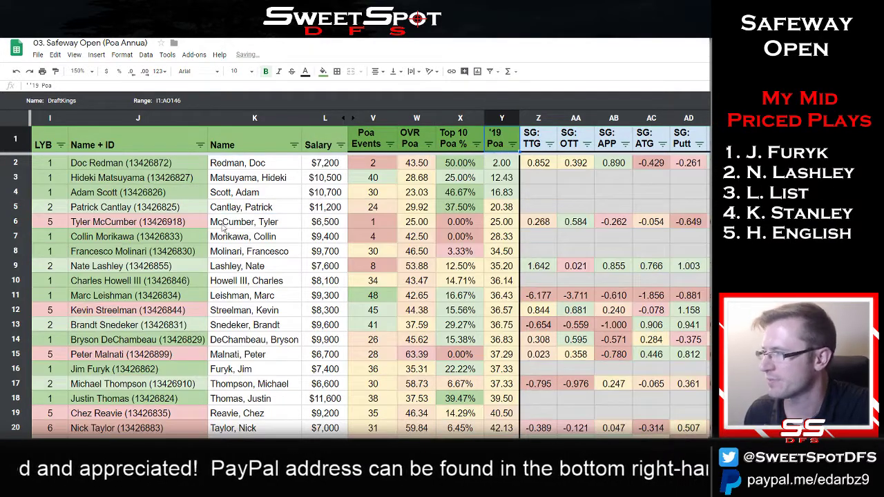
left_click(408, 176)
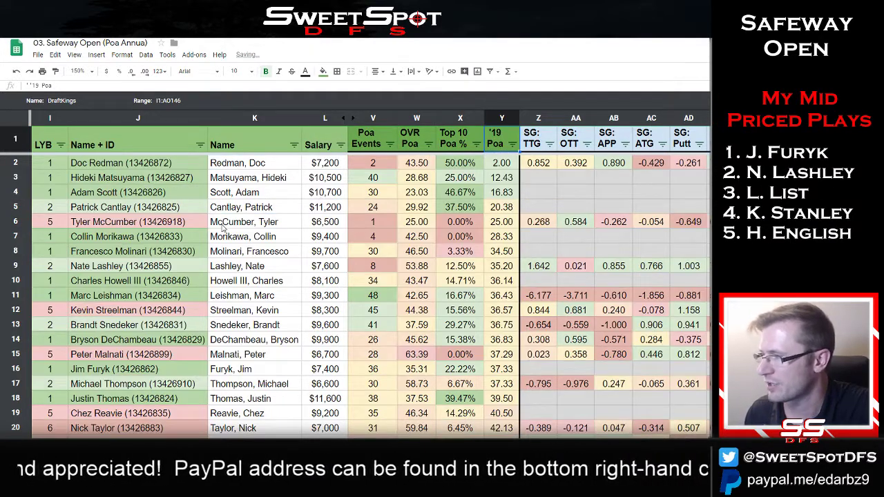
Examine the '19 Poa leaders one by one from Doc Redman down to Nate Lashley, highlighting Lashley's row through '19 Poa
left_click(281, 167)
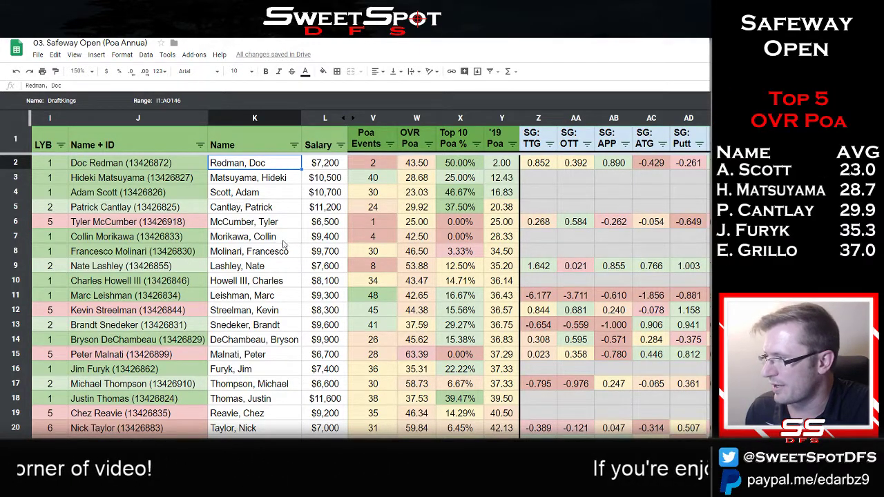
key("Down")
key("Down")
key("Down")
key("Down")
key("Down")
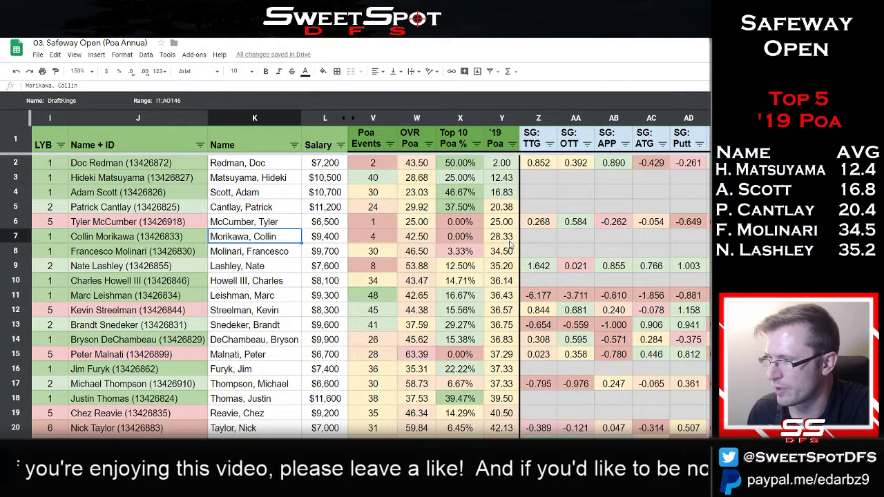
key("Down")
key("Down")
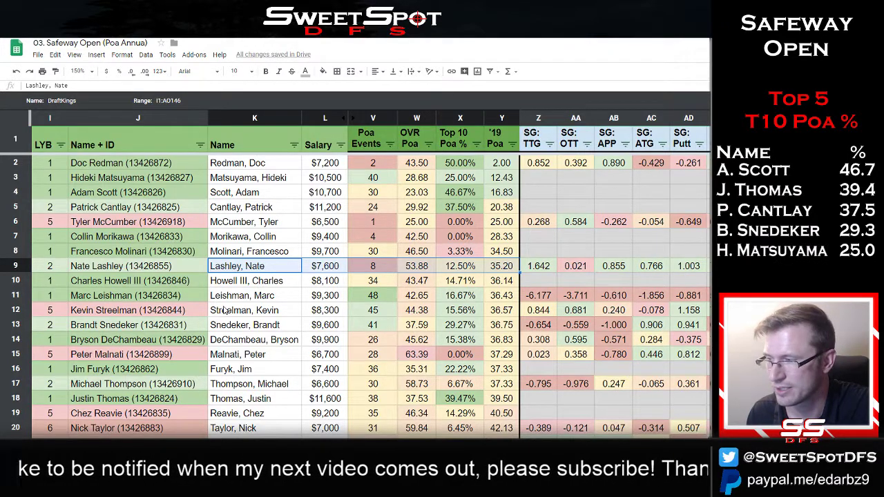
Examine the salary and Poa statistics of the players ranked by '19 Poa, especially Nate Lashley through Kevin Streelman in rows 9 to 12
left_click(503, 270)
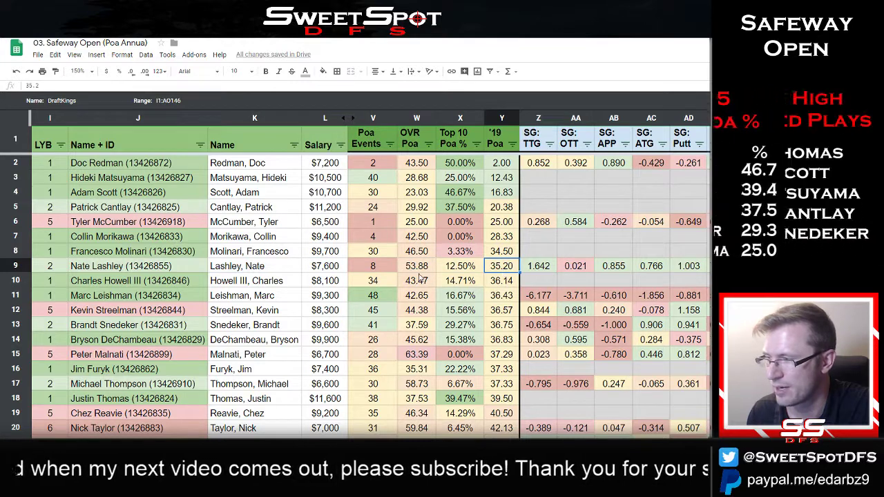
left_click(236, 276)
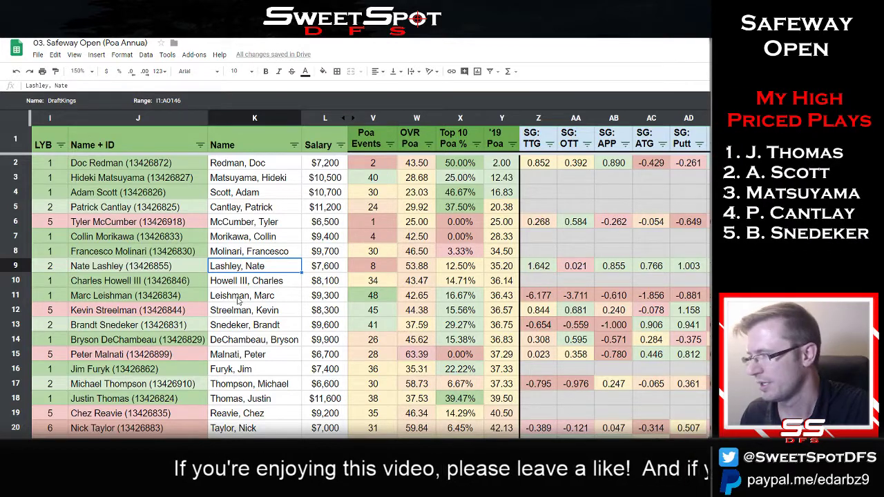
left_click(413, 268)
left_click(299, 270)
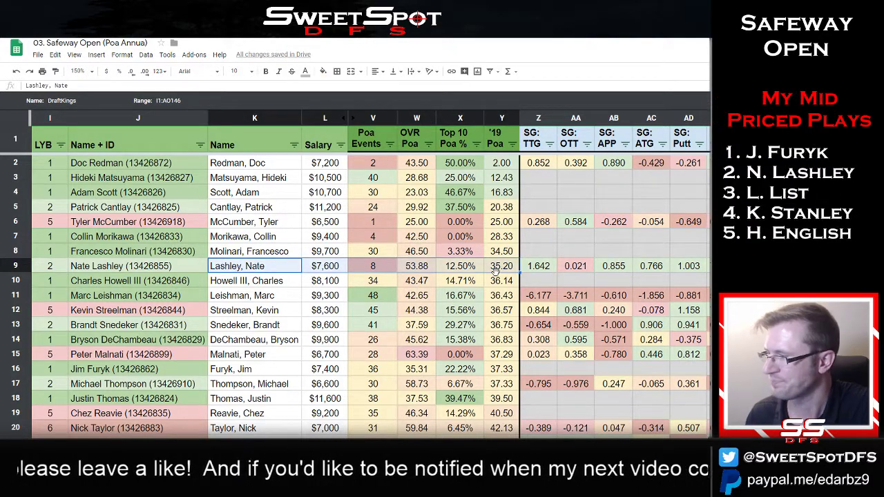
key("Down")
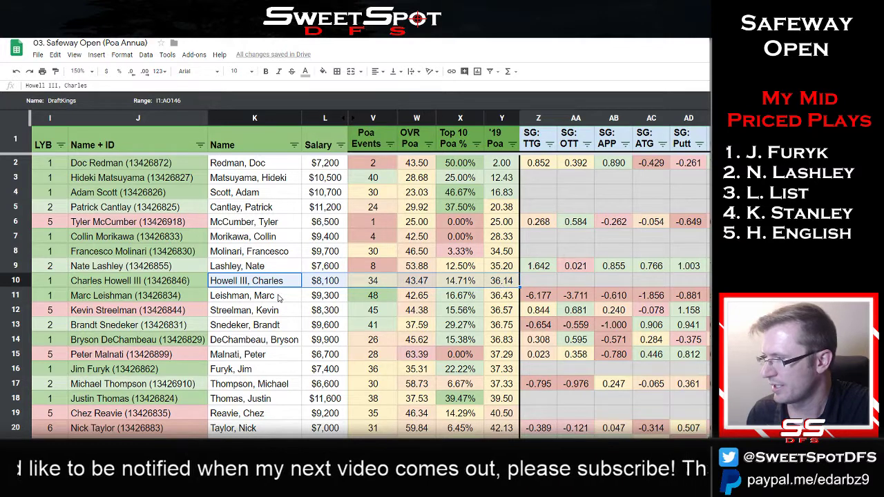
key("Down")
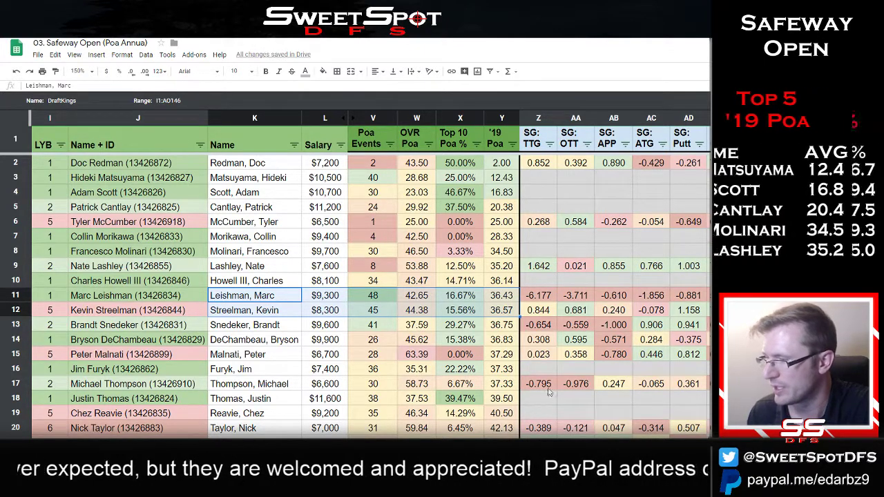
scroll(511, 311, "down", 3)
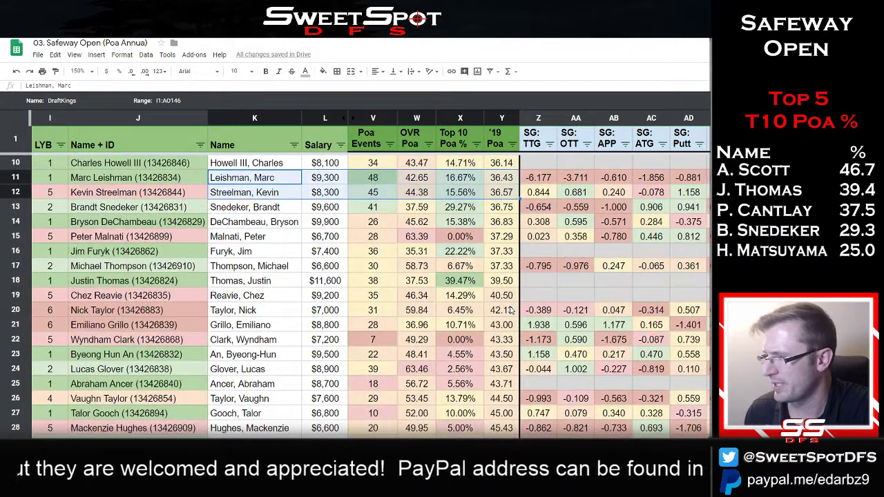
scroll(389, 338, "up", 3)
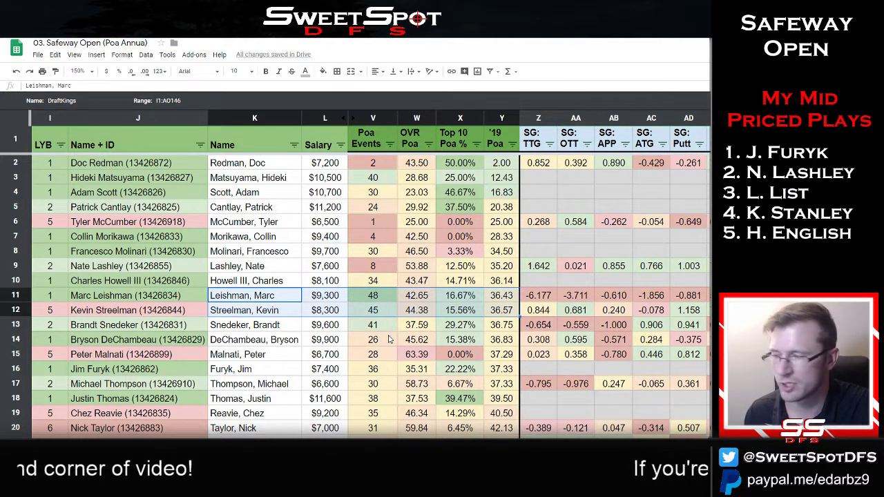
Hide the Poa columns V through Y so the strokes-gained columns sit beside Salary
left_click(373, 119)
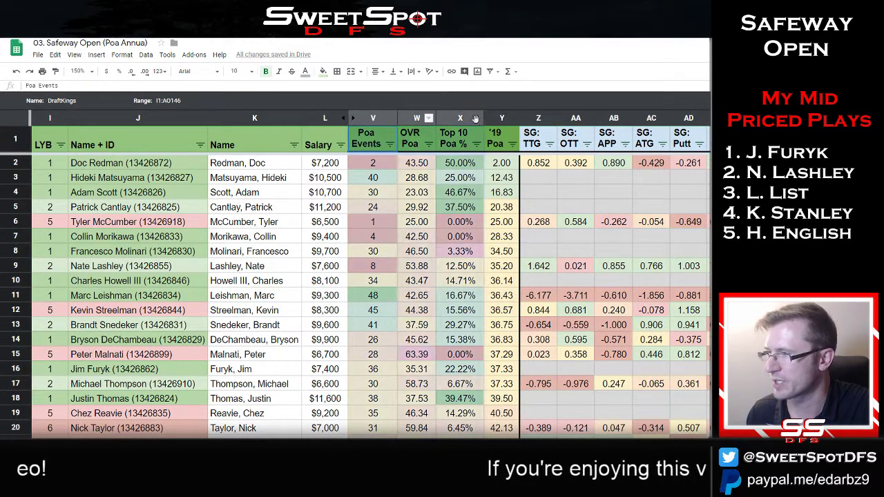
left_click(499, 119, "shift")
right_click(496, 121)
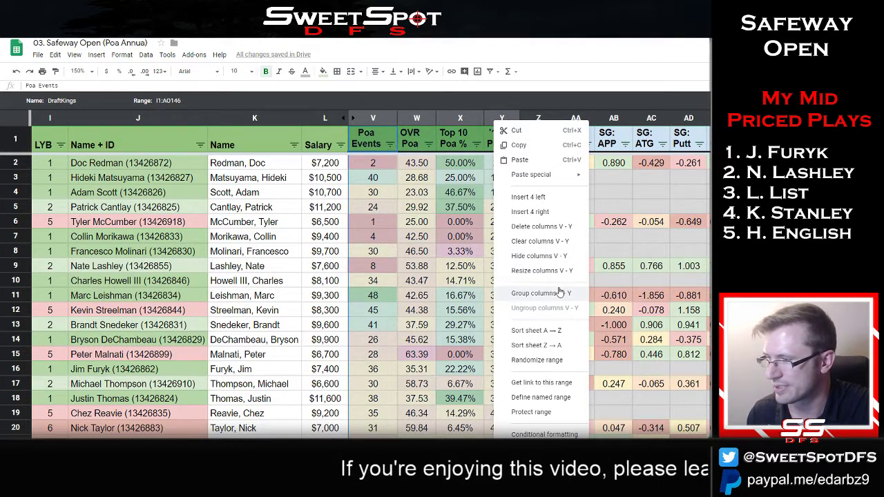
left_click(539, 256)
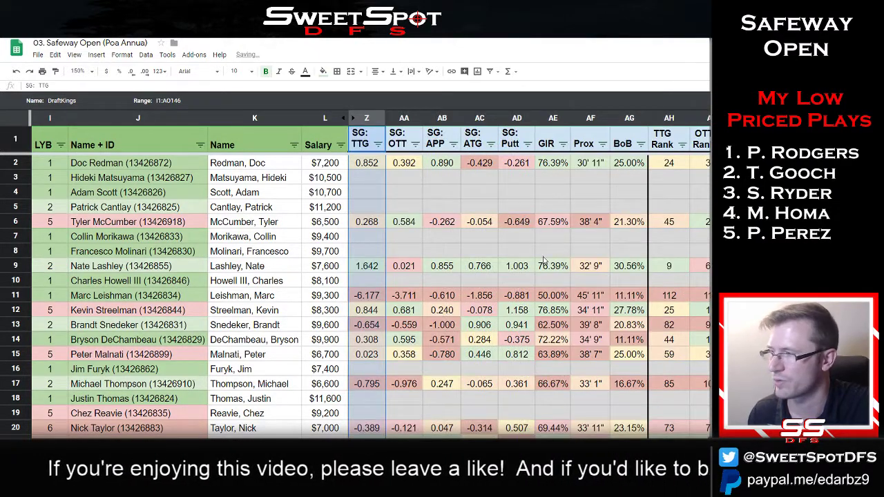
left_click(481, 196)
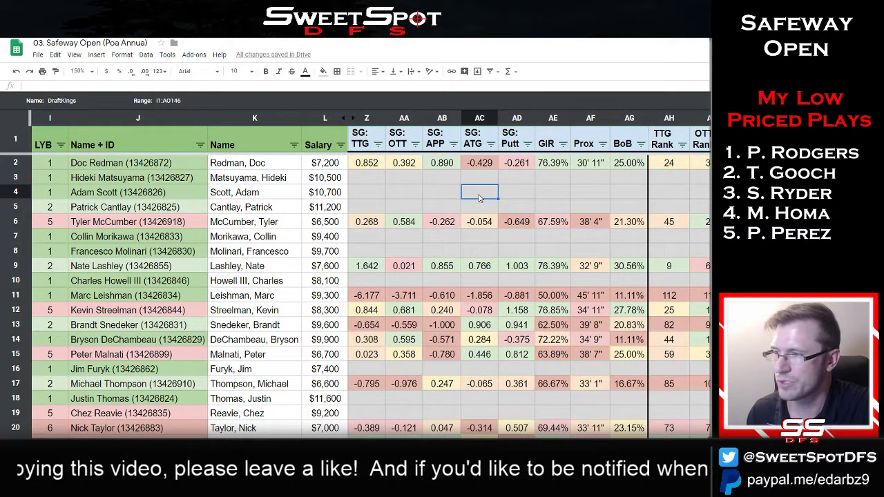
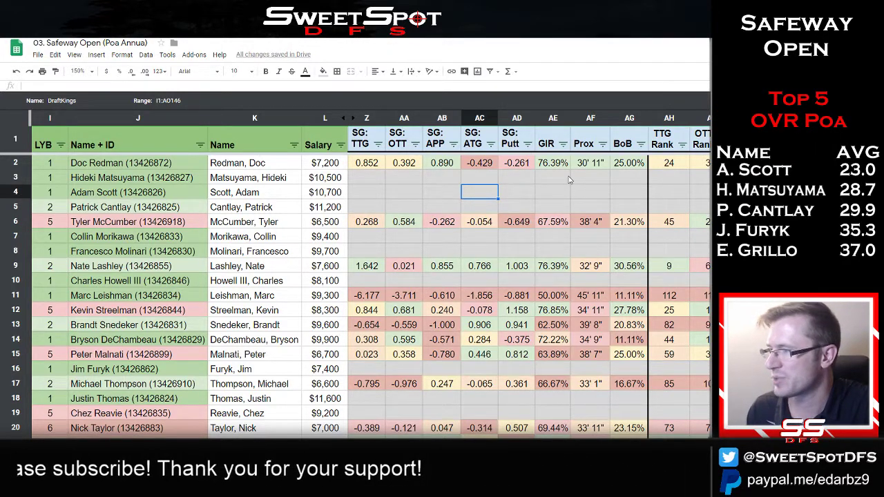
Unhide the columns after Salary and sort the player list by Salary in descending order
left_click(353, 118)
left_click(460, 196)
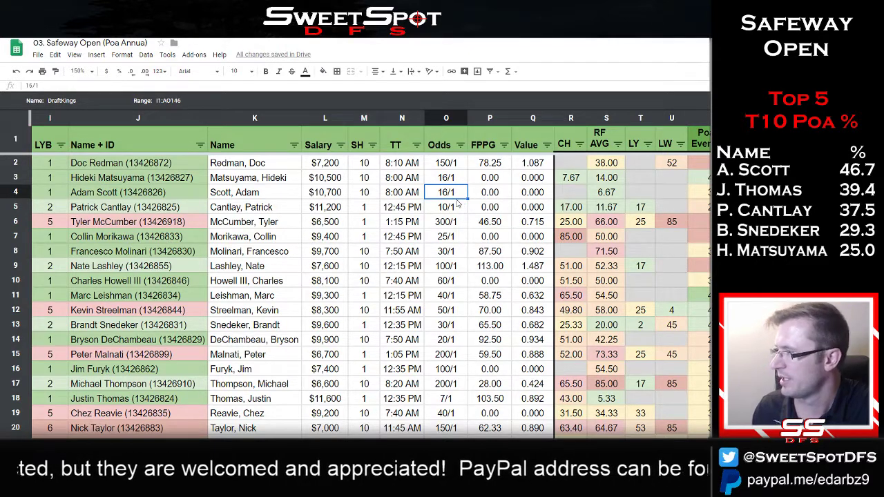
left_click(341, 146)
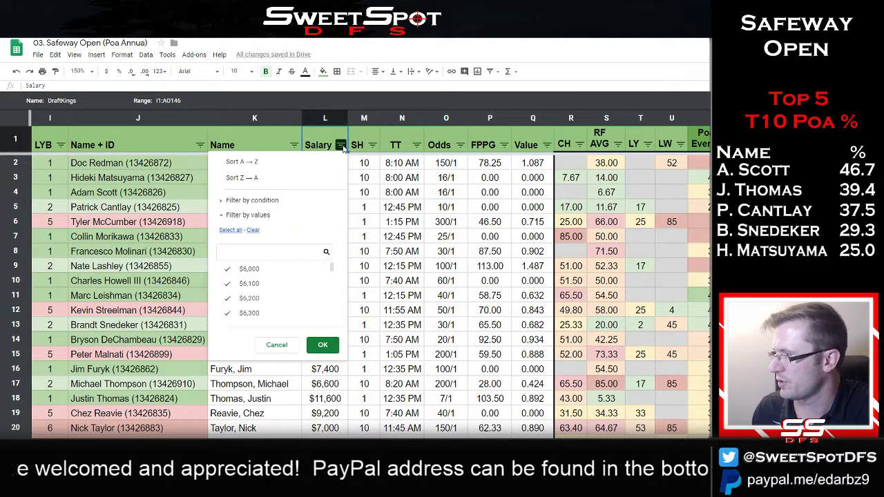
left_click(228, 179)
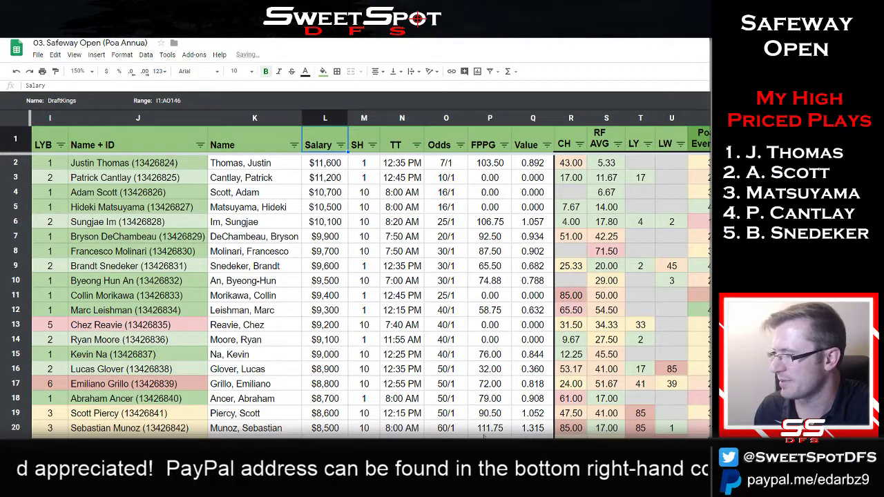
scroll(366, 290, "left", 1)
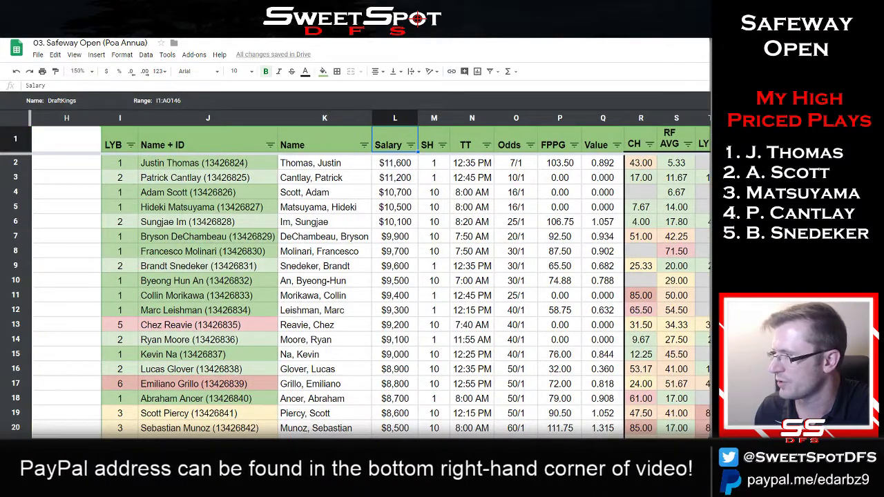
left_click_drag(78, 143, 79, 317)
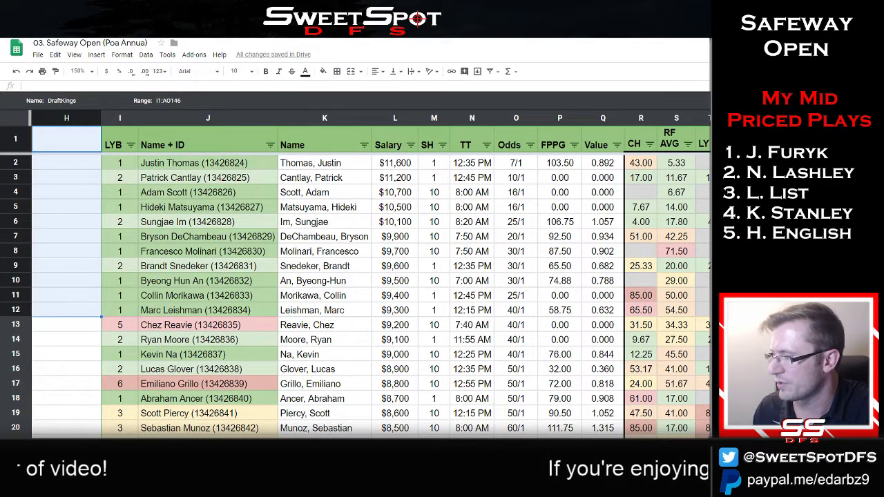
scroll(370, 290, "right", 2)
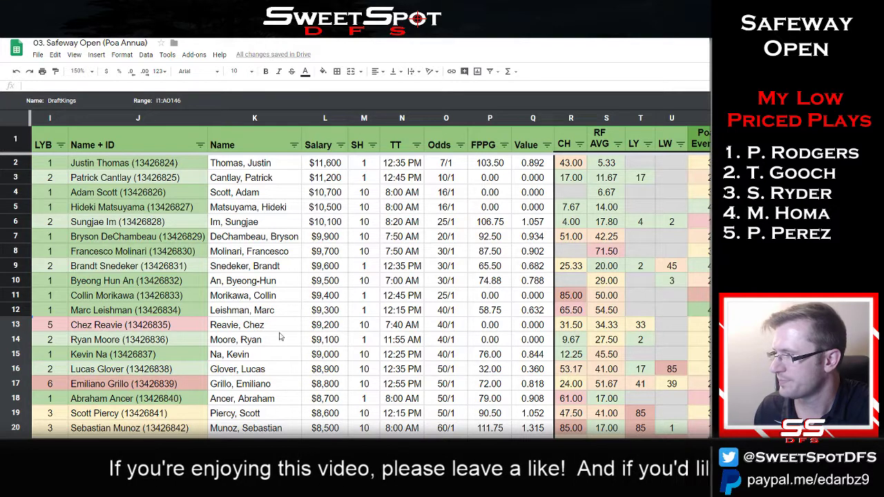
Copy Justin Thomas's Name + ID entry into cell D2 of the 00c. 2020 Lineup Construction spreadsheet
left_click(142, 166)
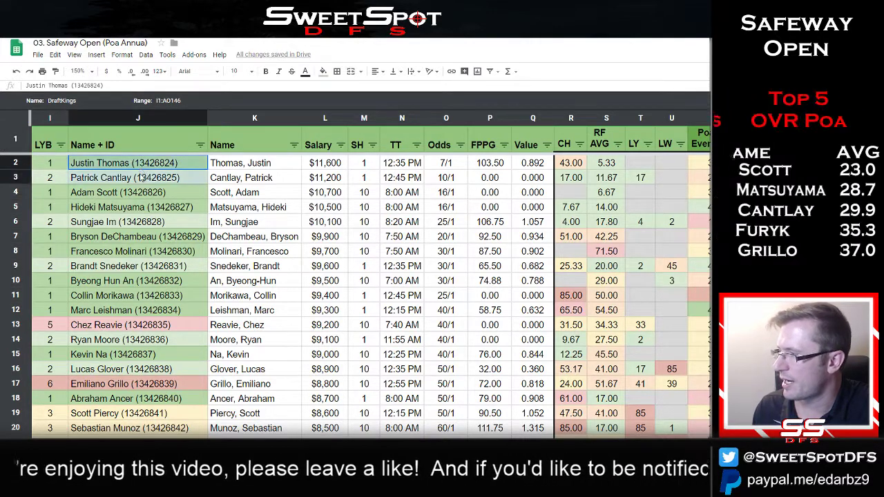
left_click_drag(142, 178, 144, 208)
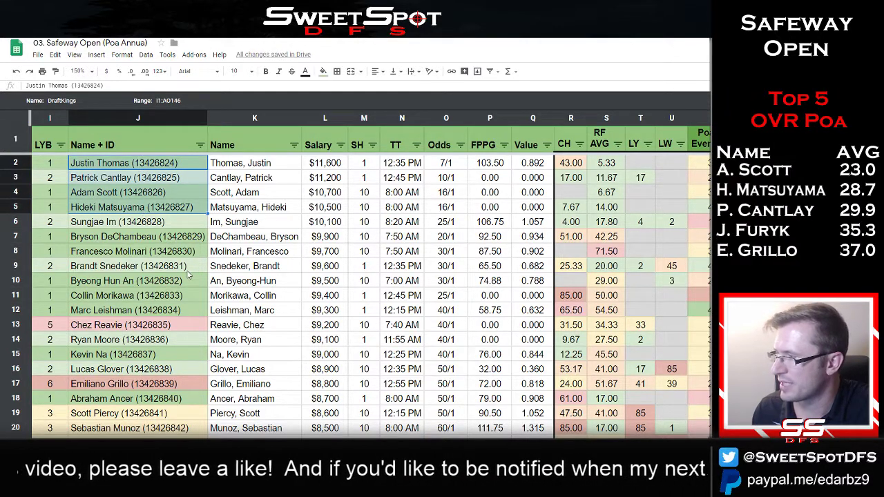
left_click(148, 161)
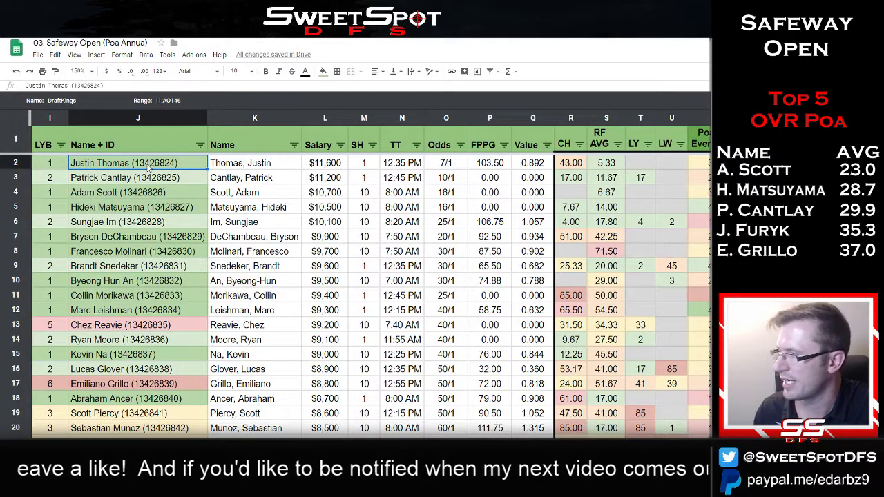
key("alt+Tab")
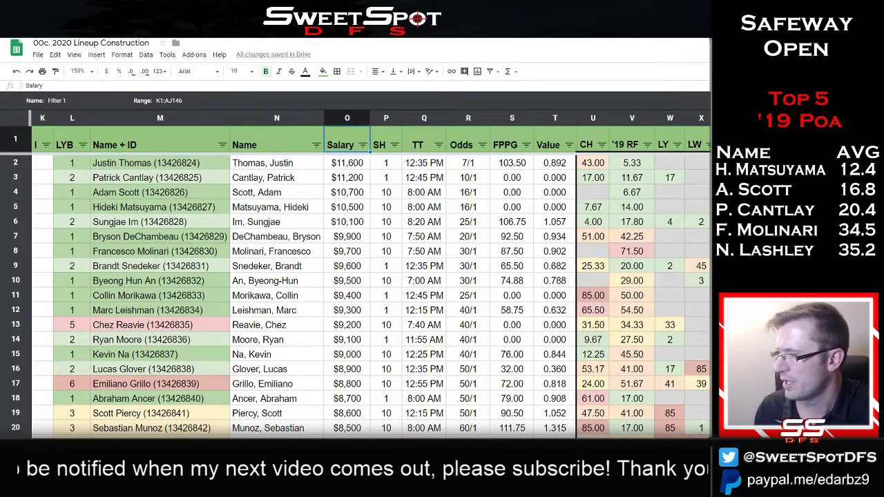
scroll(279, 405, "left", 10)
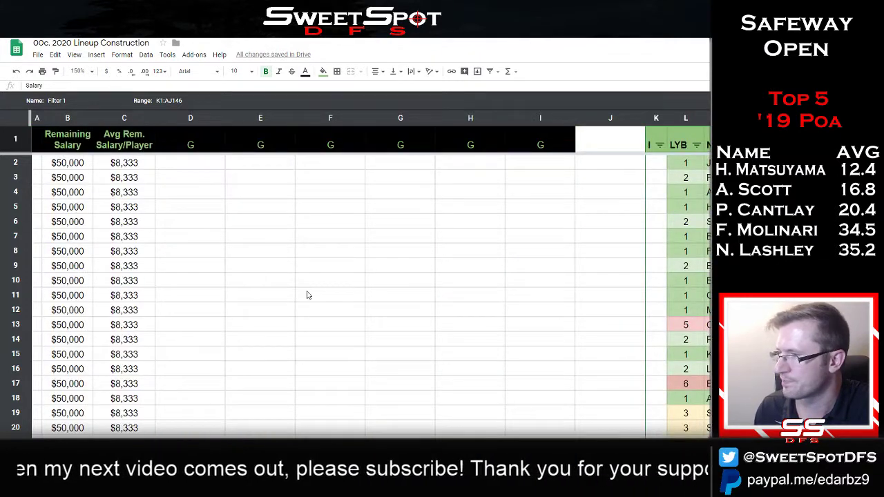
left_click(194, 164)
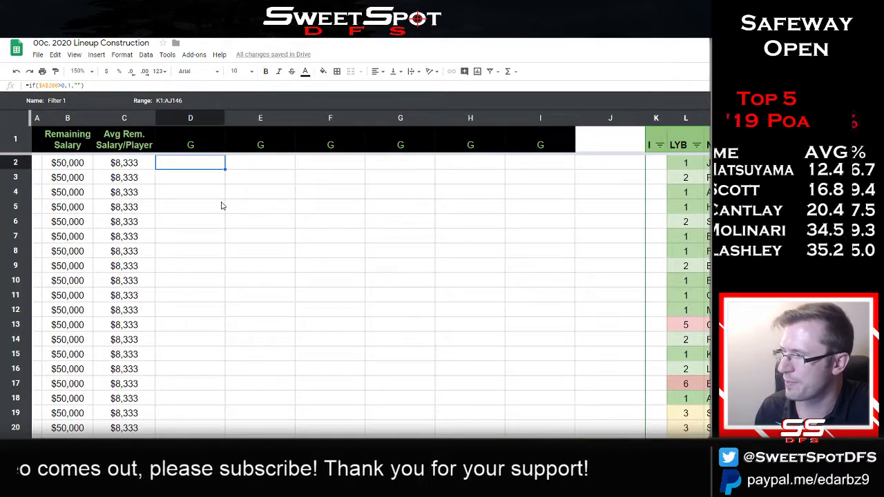
type("Justin Thomas (13426824)")
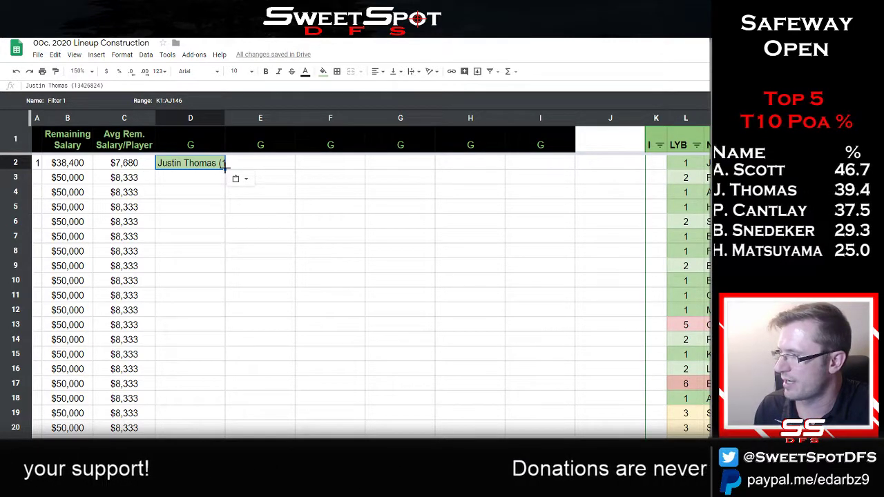
Fill the Justin Thomas entry from D2 down through D16
left_click_drag(223, 178, 210, 293)
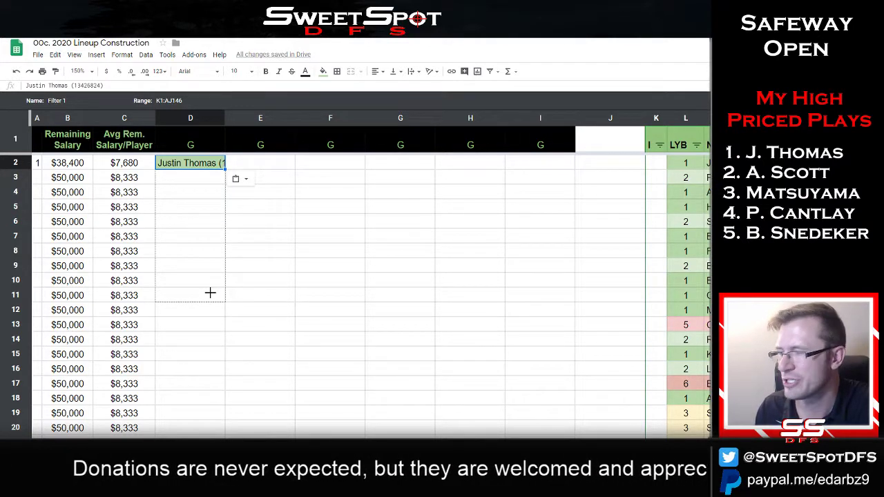
left_click_drag(210, 293, 210, 293)
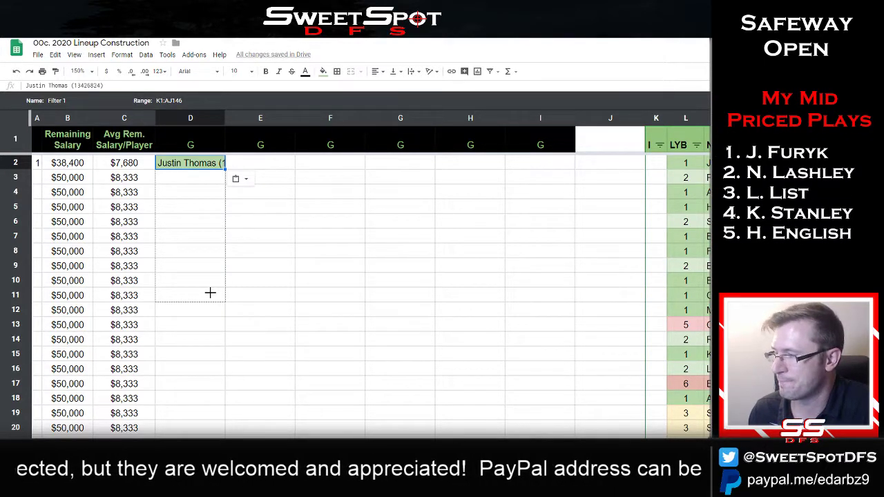
left_click_drag(210, 293, 210, 370)
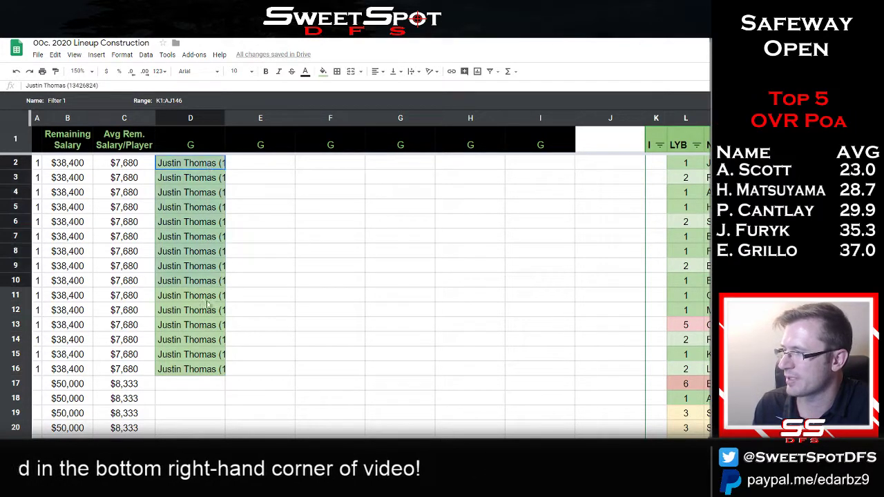
left_click(207, 369, "shift")
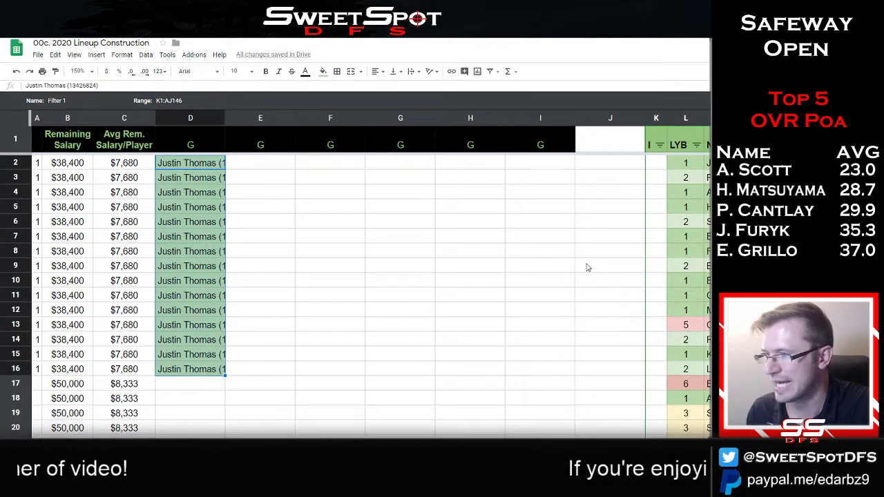
Copy Patrick Cantlay's Name + ID entry into D17 and fill it down through D23
left_click(709, 178)
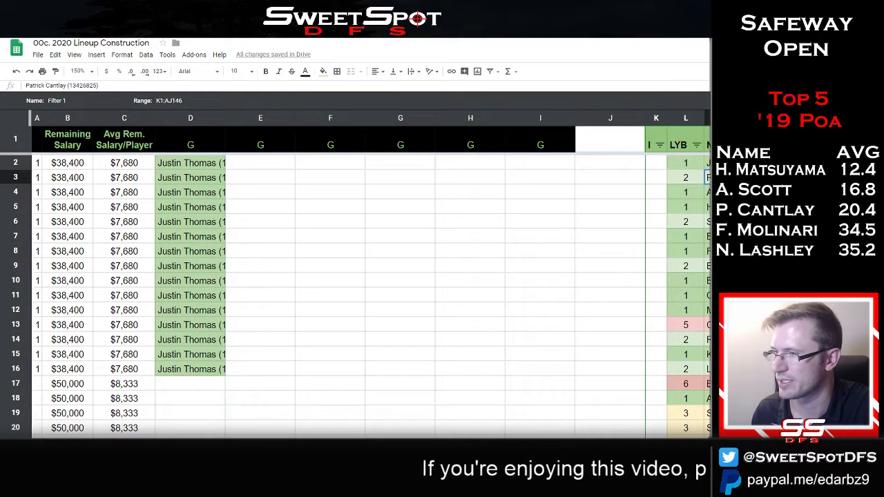
left_click(193, 384)
type("Patrick Cantlay (13426825)")
scroll(200, 298, "down", 2)
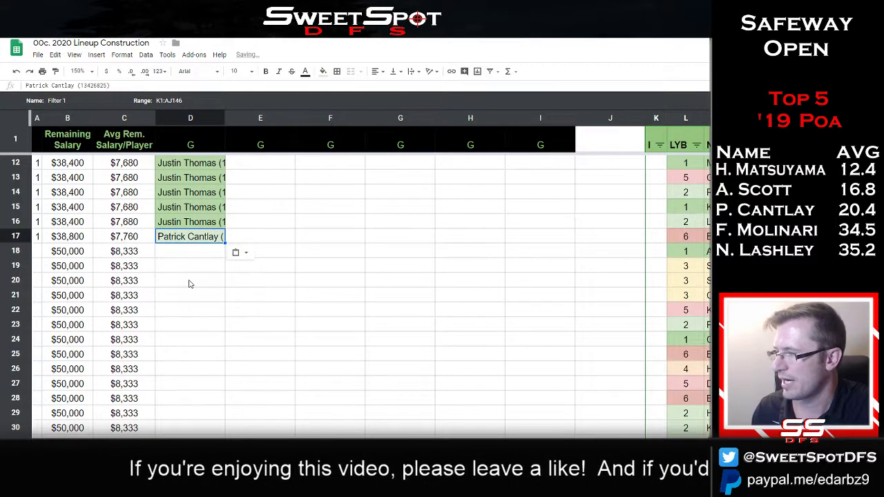
left_click_drag(225, 244, 212, 325)
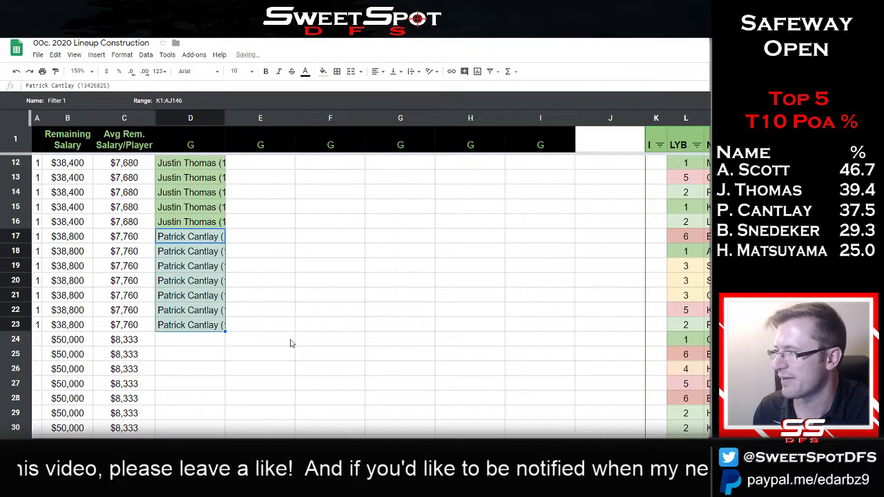
Copy Patrick Cantlay's entry from D17 into E2 and E3 beside the first two Justin Thomas entries
scroll(291, 344, "up", 5)
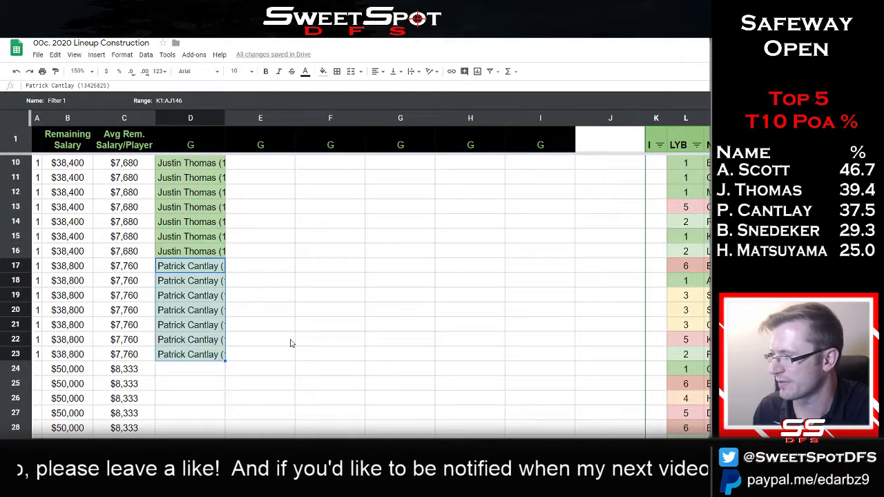
left_click(263, 167)
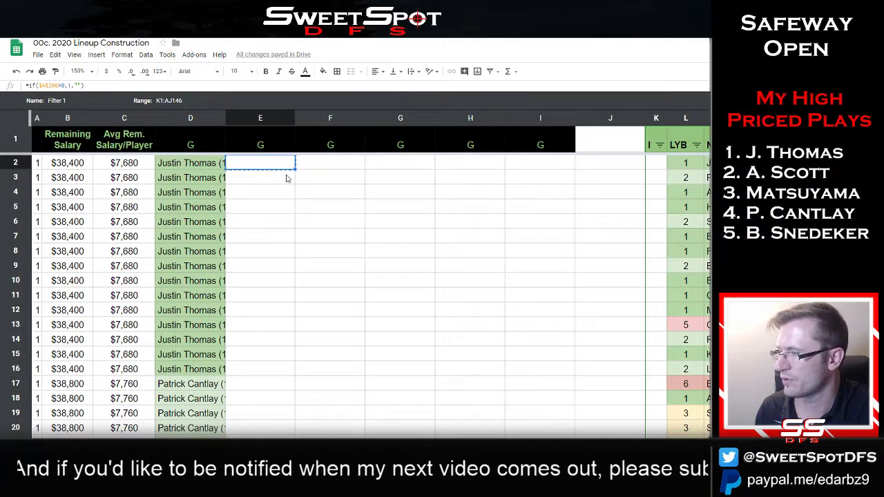
left_click(199, 390)
key("ctrl+c")
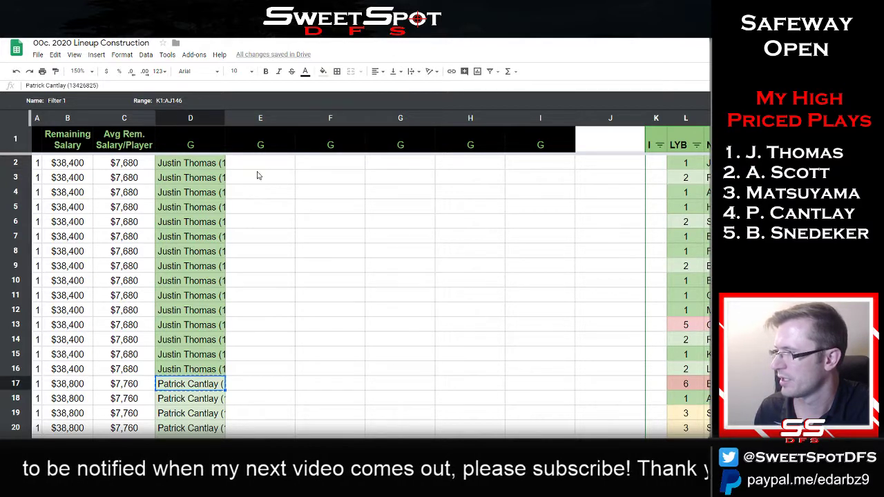
left_click(260, 169)
key("ctrl+v")
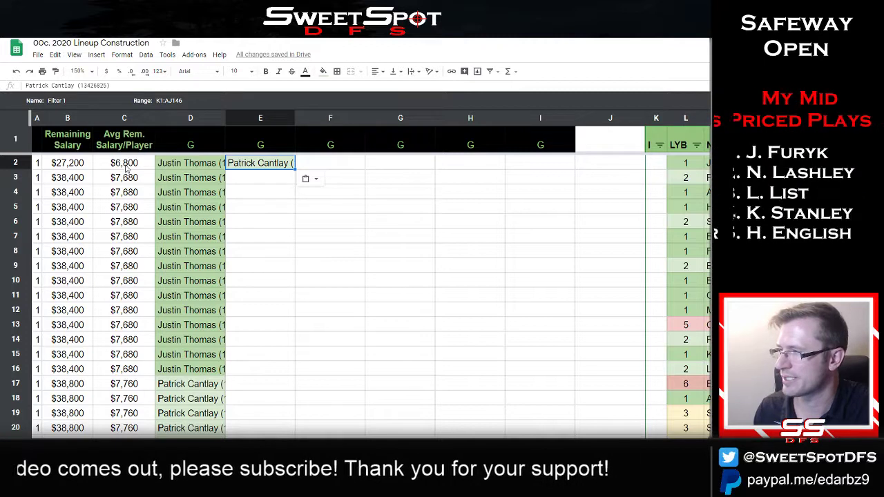
left_click(242, 177)
key("ctrl+v")
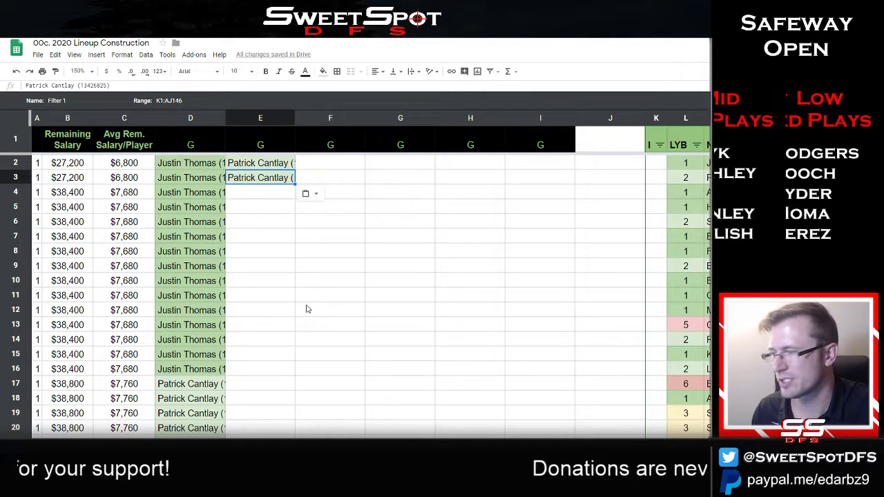
scroll(308, 309, "down", 3)
scroll(307, 310, "up", 3)
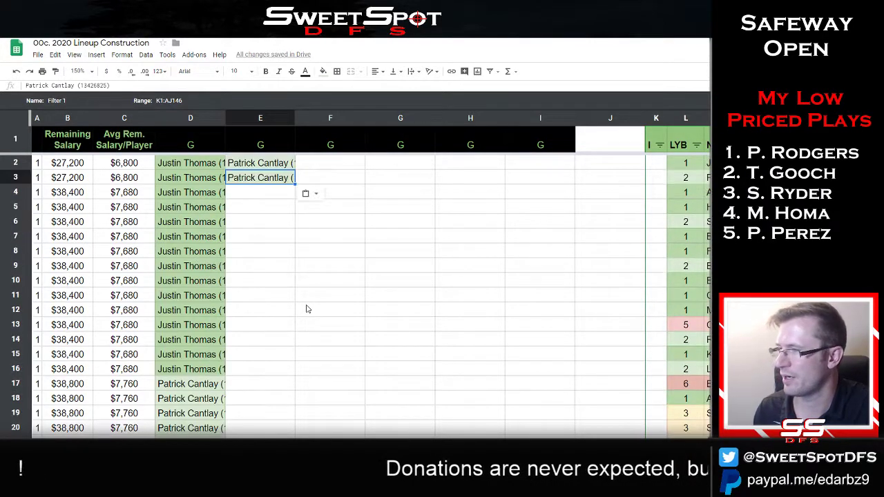
scroll(239, 302, "down", 3)
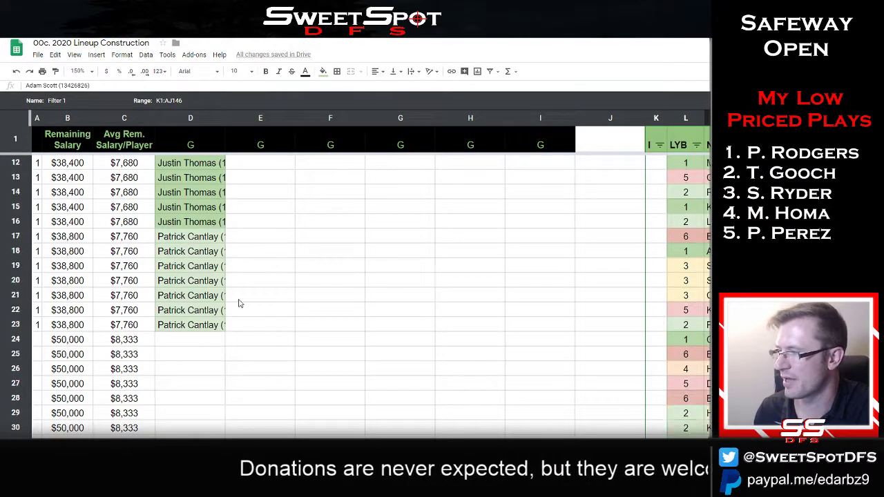
left_click(199, 340)
key("ctrl+v")
scroll(263, 302, "down", 2)
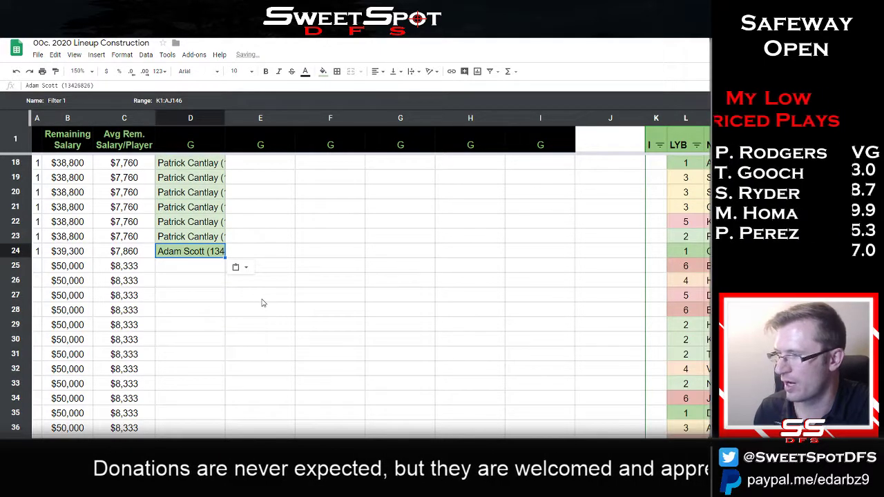
left_click_drag(225, 257, 211, 382)
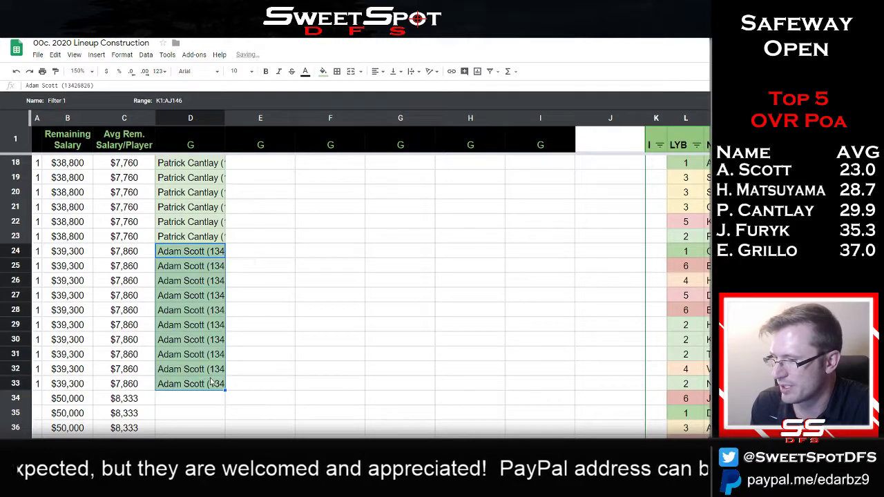
Paste the Adam Scott entry into E4 and E5 as the second golfer in those Justin Thomas lineups
scroll(280, 307, "up", 5)
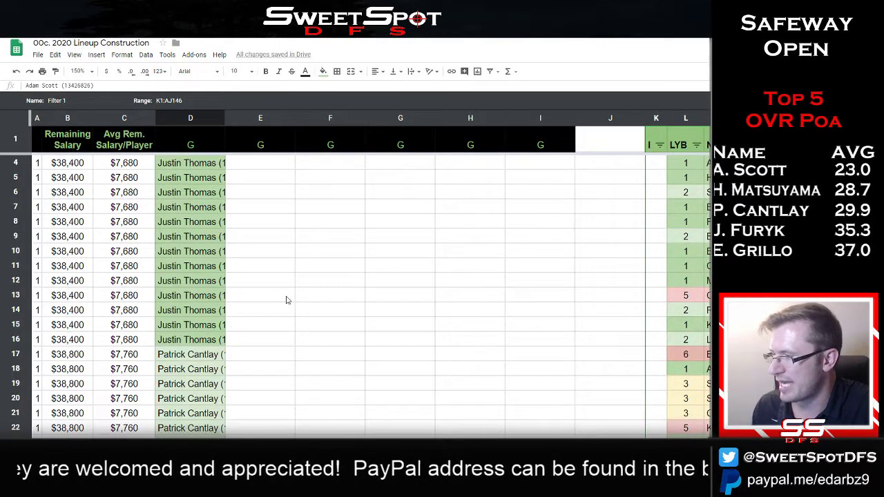
left_click(270, 196)
key("ctrl+v")
left_click(267, 209)
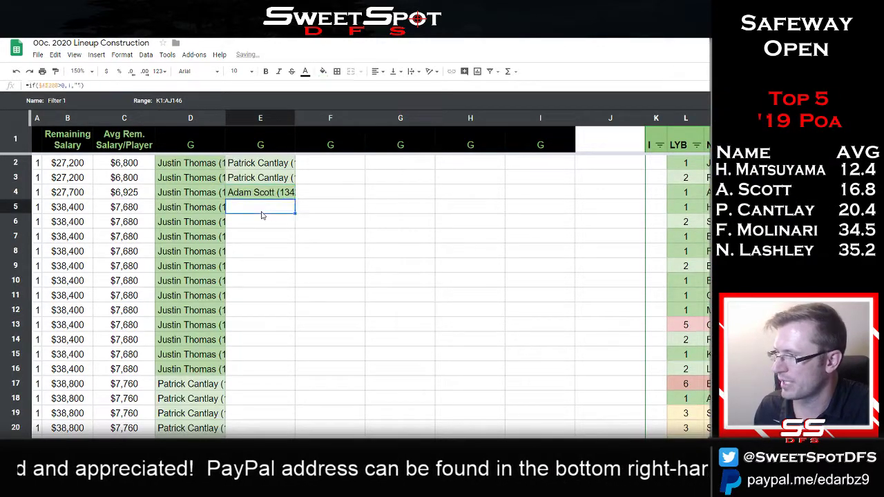
key("ctrl+v")
Paste the Adam Scott entry into E17 and E18 beside the first two Patrick Cantlay entries
scroll(268, 302, "down", 2)
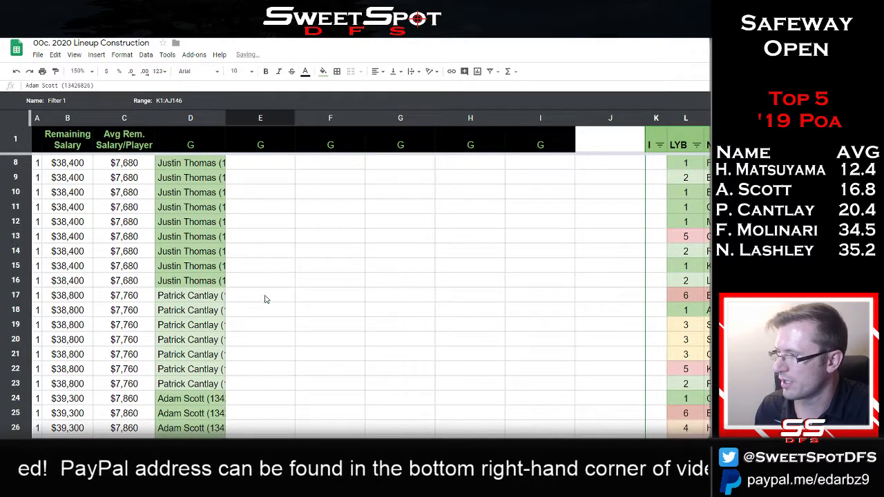
left_click(266, 298)
key("ctrl+v")
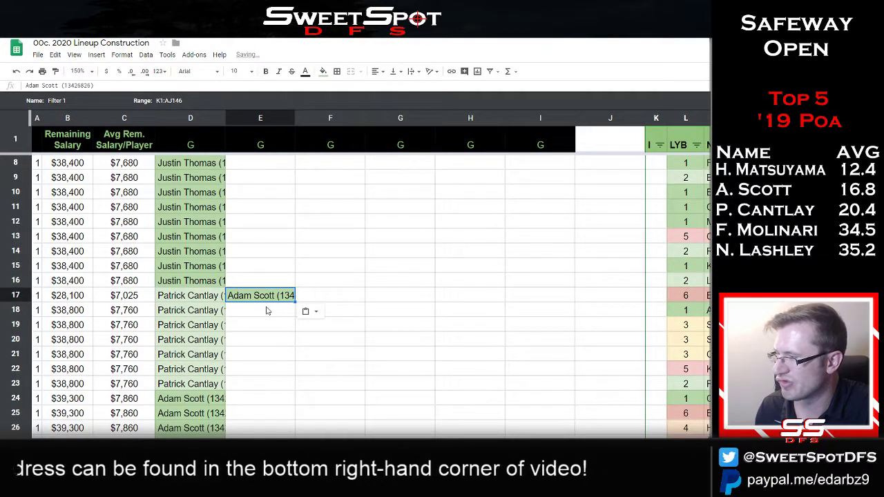
left_click(268, 311)
key("ctrl+v")
Copy Hideki Matsuyama's Name + ID entry into D34 and fill it down through D41
scroll(283, 282, "down", 5)
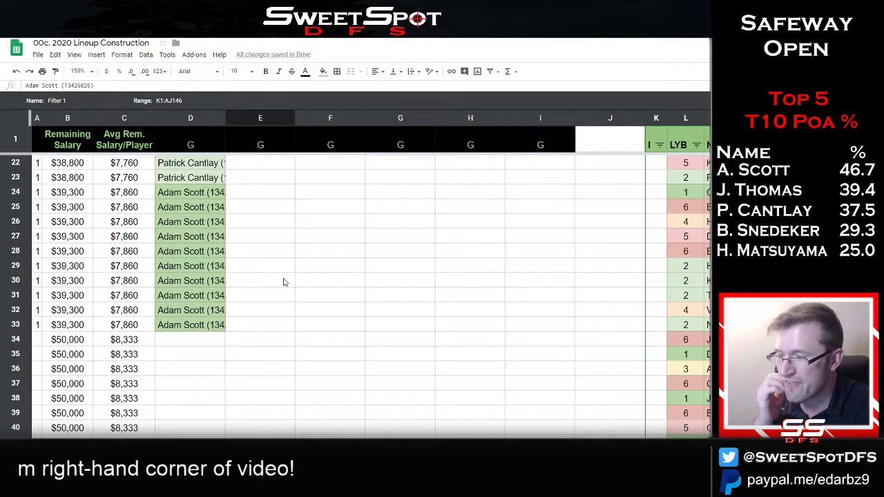
scroll(285, 282, "up", 7)
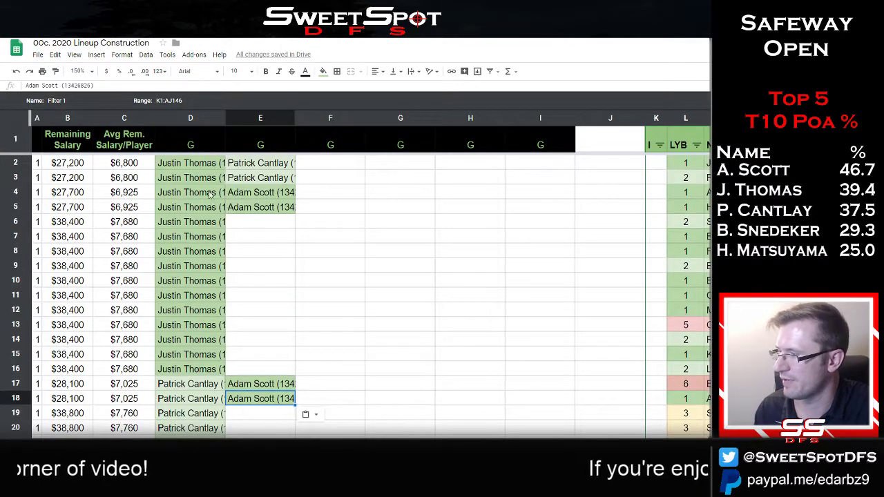
left_click_drag(190, 163, 194, 369)
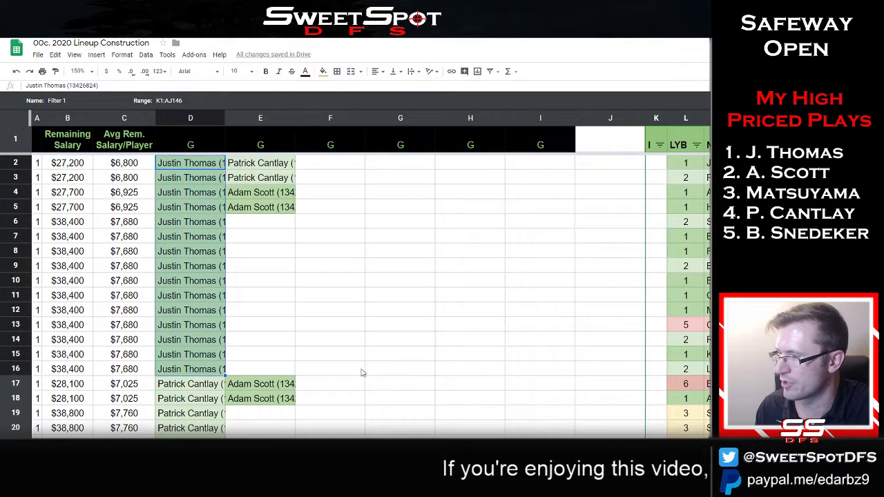
key("ctrl+z")
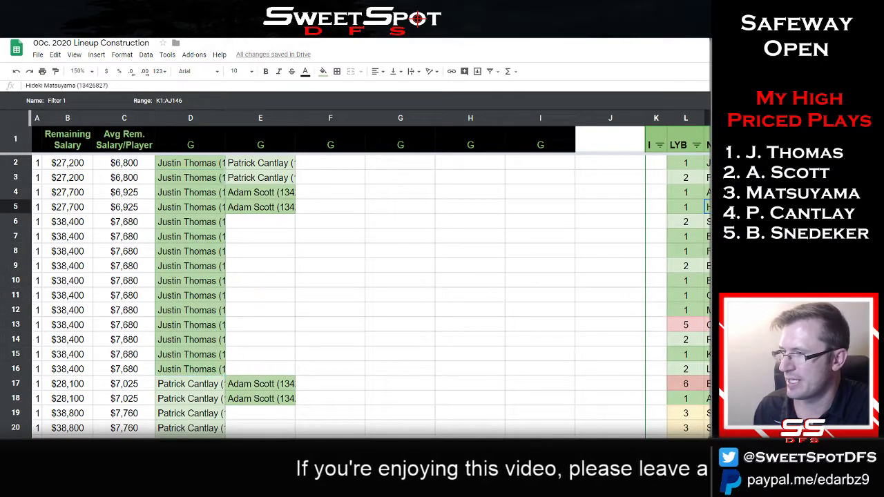
scroll(341, 351, "down", 8)
left_click(212, 285)
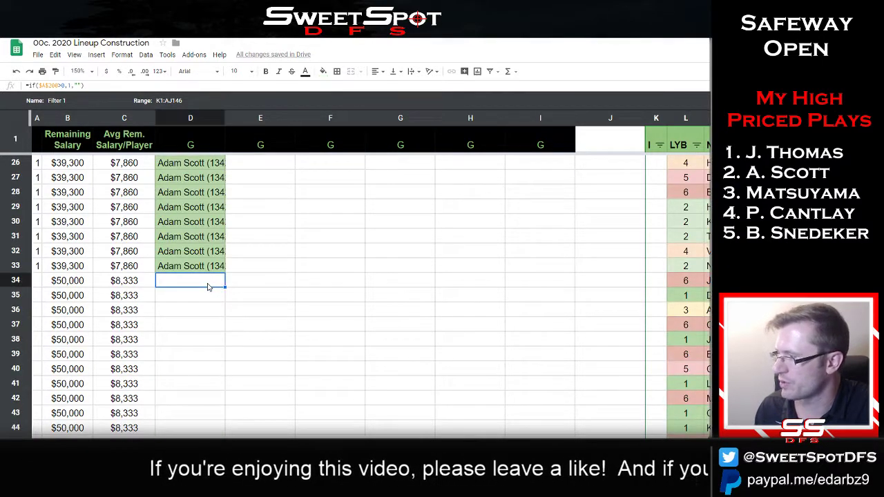
key("ctrl+v")
left_click_drag(226, 287, 204, 389)
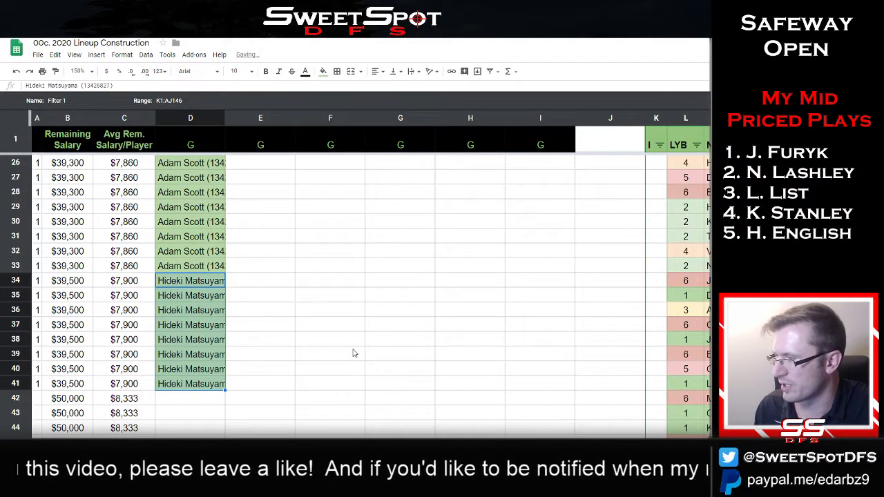
Paste the Hideki Matsuyama entry into E6 for a Justin Thomas lineup and E19 for a Patrick Cantlay lineup
scroll(353, 354, "up", 8)
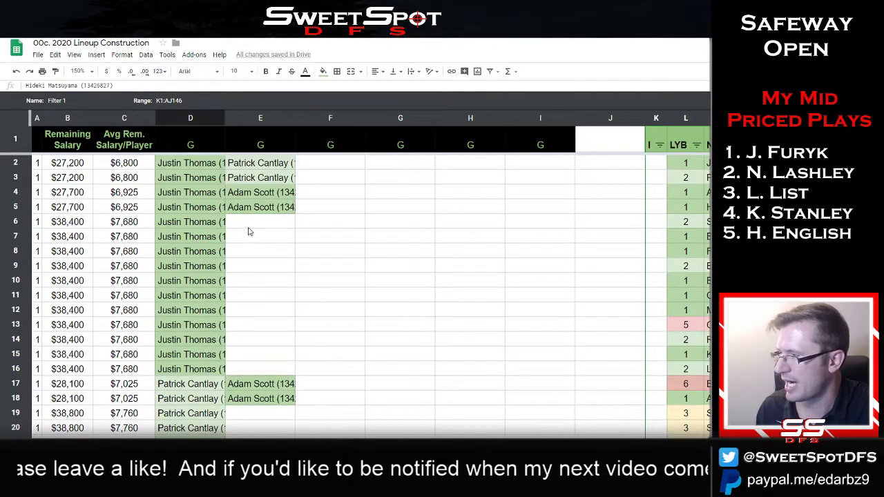
left_click(250, 225)
key("ctrl+v")
scroll(338, 347, "down", 2)
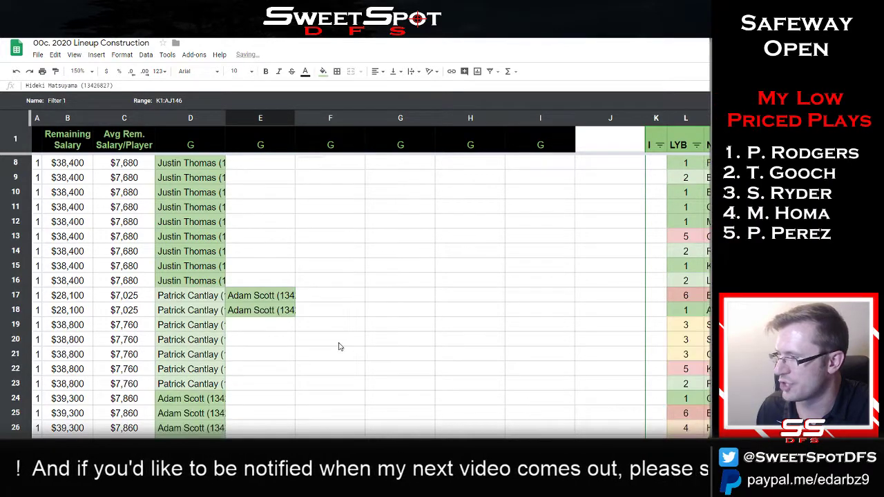
left_click(261, 331)
key("ctrl+v")
Paste the Hideki Matsuyama entry into E24 and E25 beside the first two Adam Scott entries
scroll(260, 331, "down", 4)
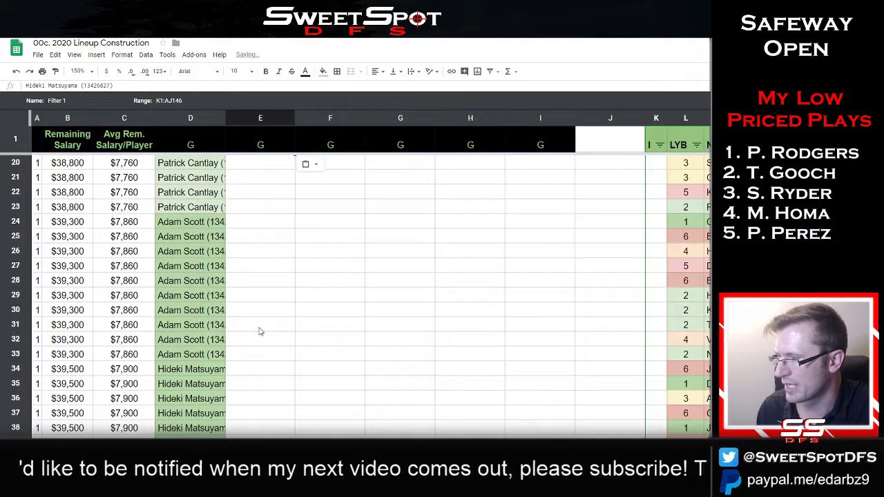
left_click(257, 225)
key("ctrl+v")
left_click(266, 242)
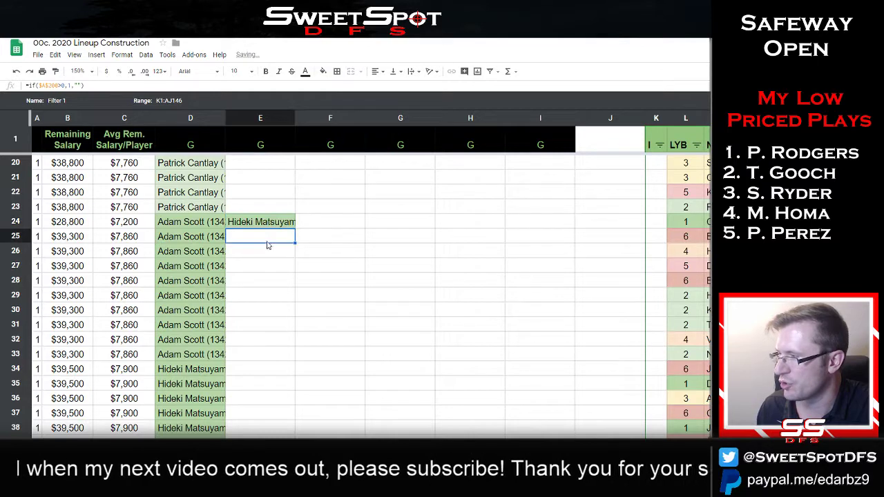
key("ctrl+v")
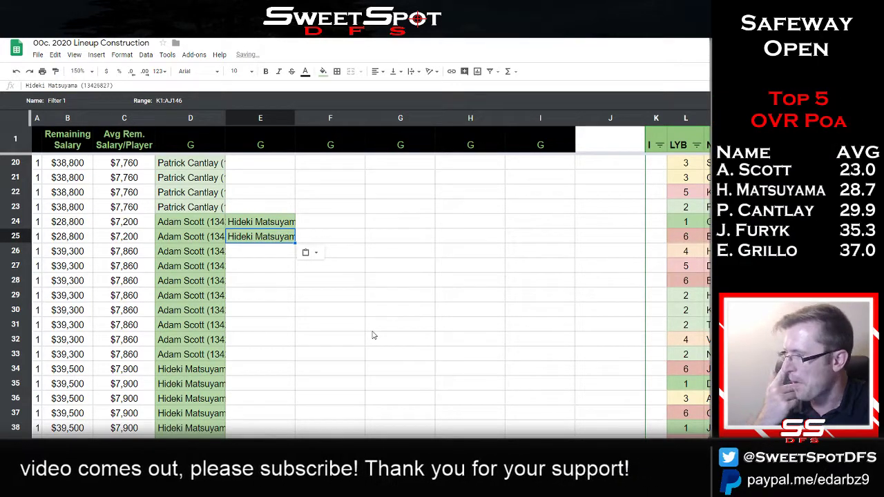
Review the golfer pairings and remaining salaries across the lineups in rows 2 through 41
scroll(372, 335, "up", 6)
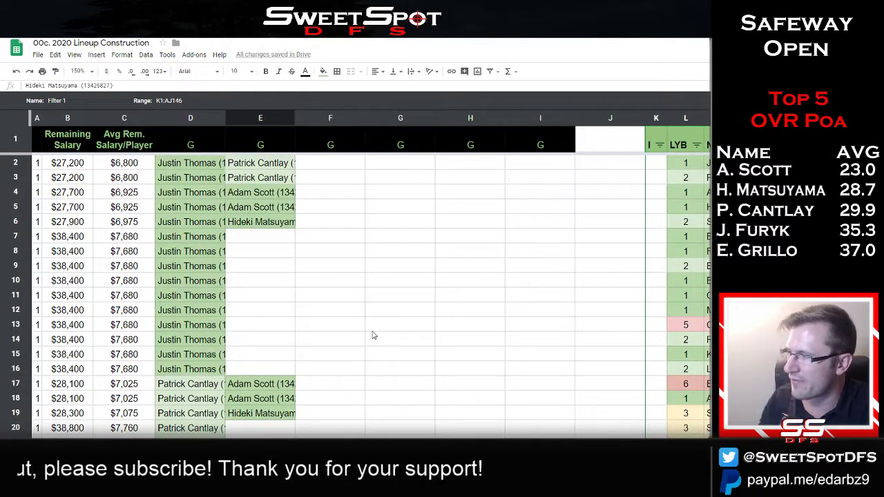
scroll(372, 335, "down", 7)
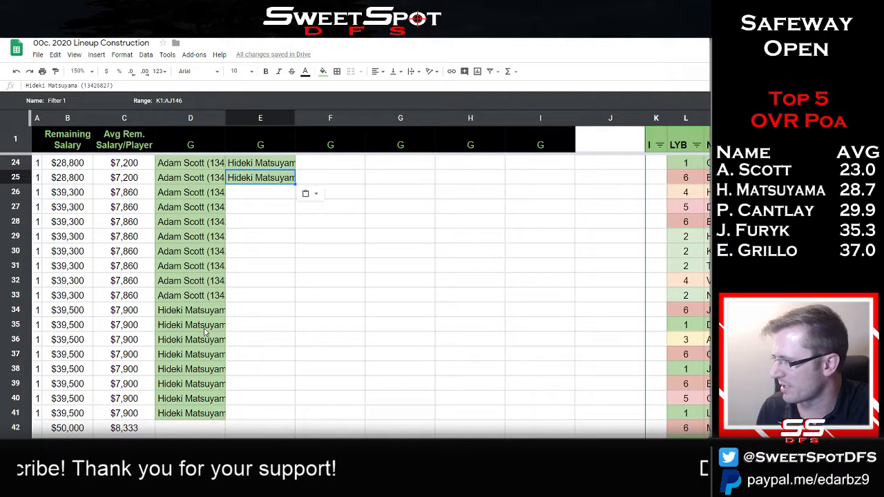
left_click(196, 311)
scroll(371, 306, "up", 4)
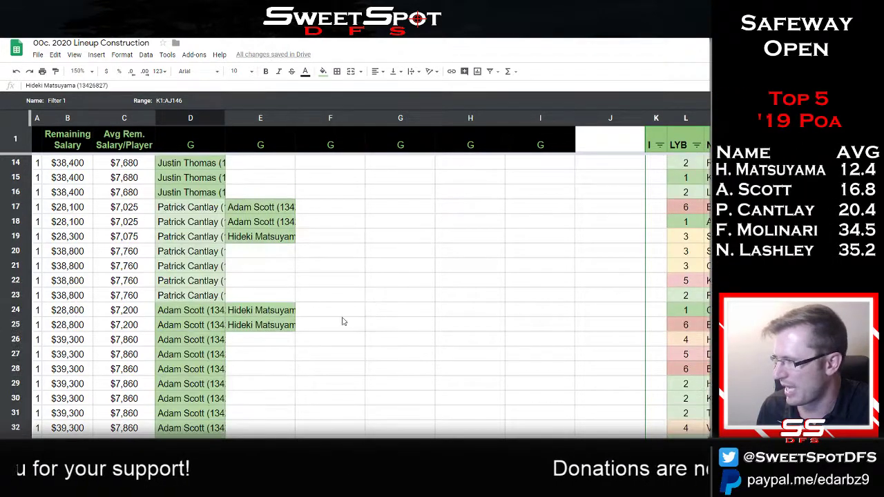
scroll(313, 264, "up", 5)
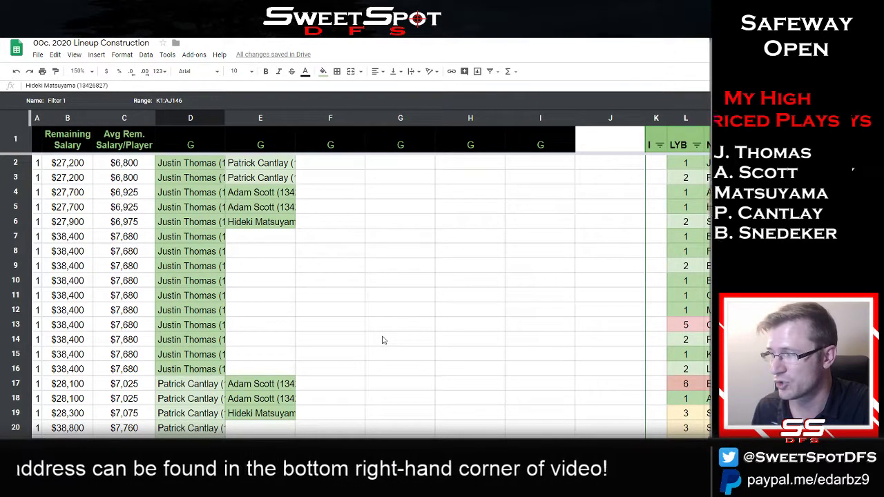
scroll(384, 340, "down", 2)
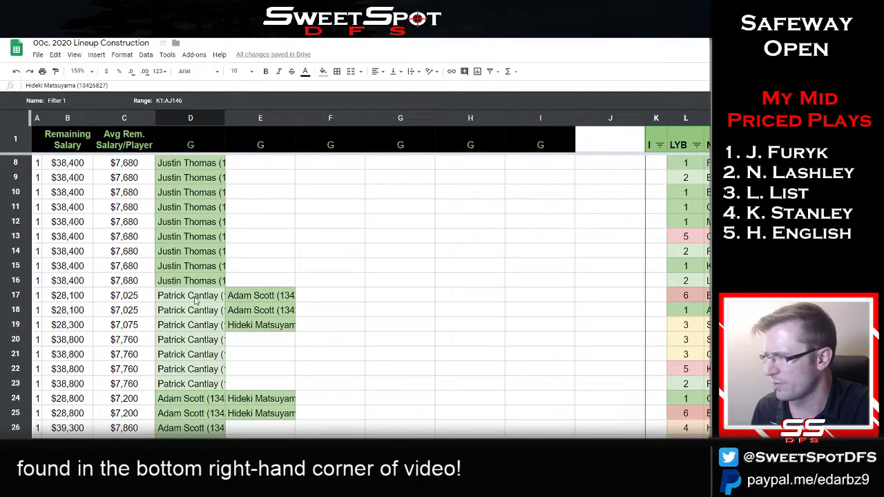
left_click_drag(195, 298, 238, 376)
scroll(342, 304, "up", 2)
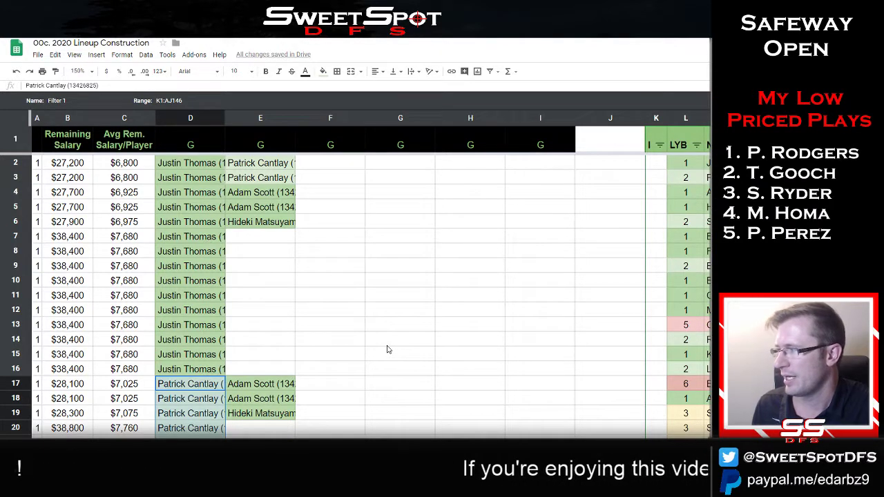
left_click(530, 166)
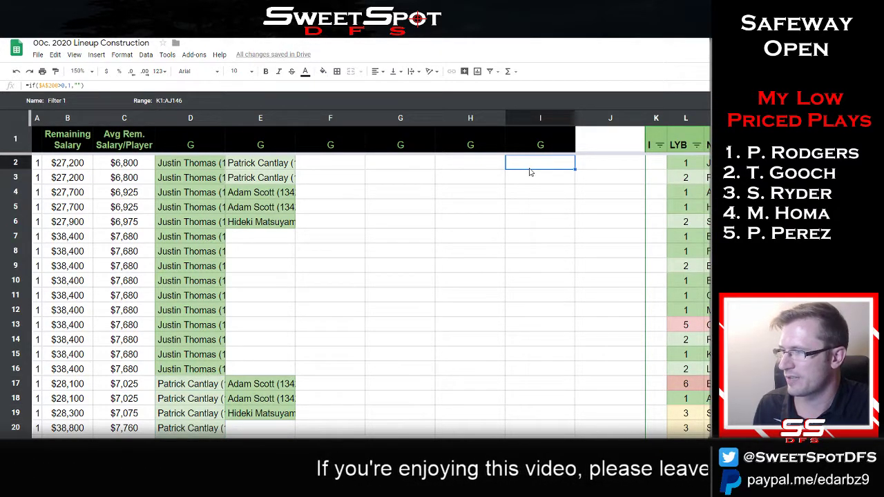
Switch to the 03. Safeway Open (Poa Annua) spreadsheet and examine the players priced around $6,800 to $7,100
key("alt+Tab")
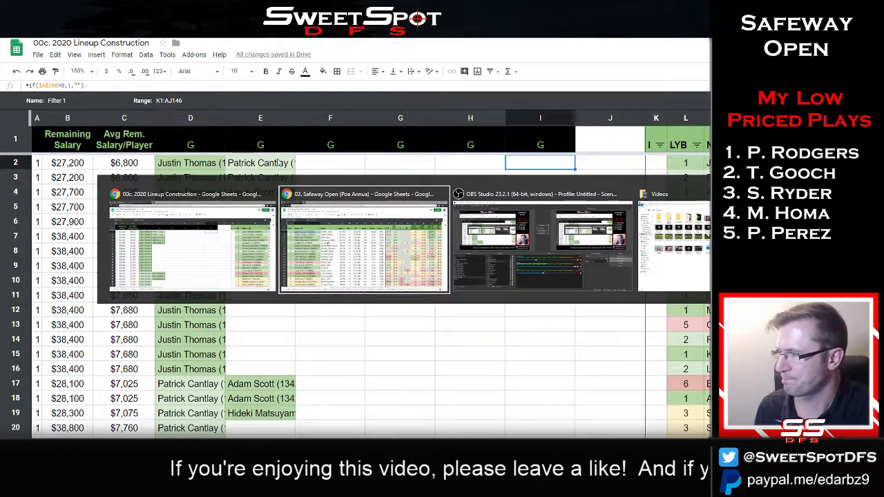
scroll(476, 282, "down", 15)
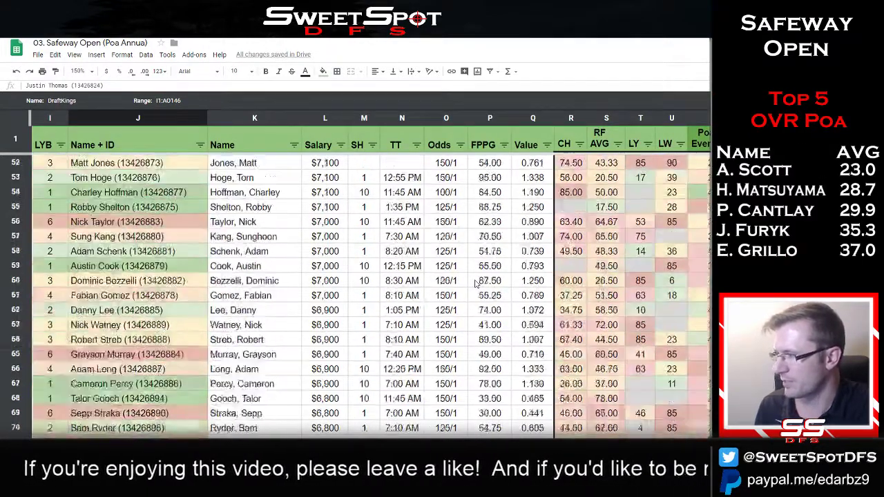
scroll(475, 282, "down", 1)
scroll(476, 282, "up", 1)
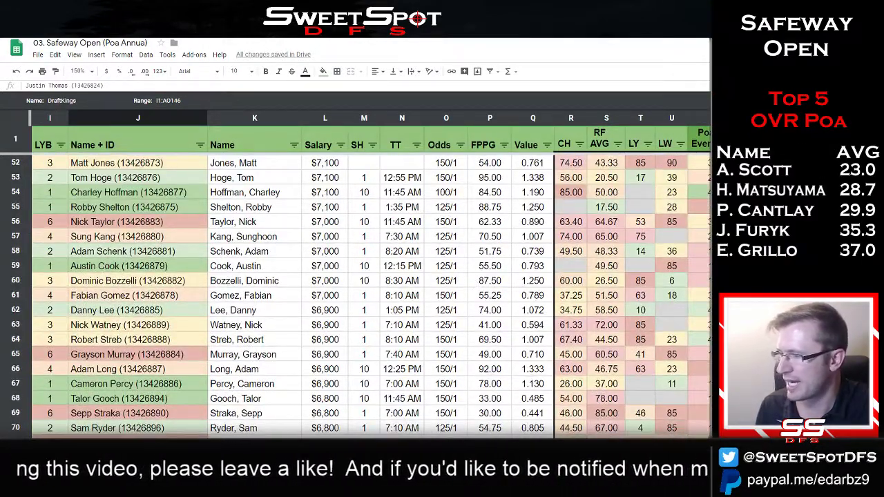
scroll(370, 291, "left", 1)
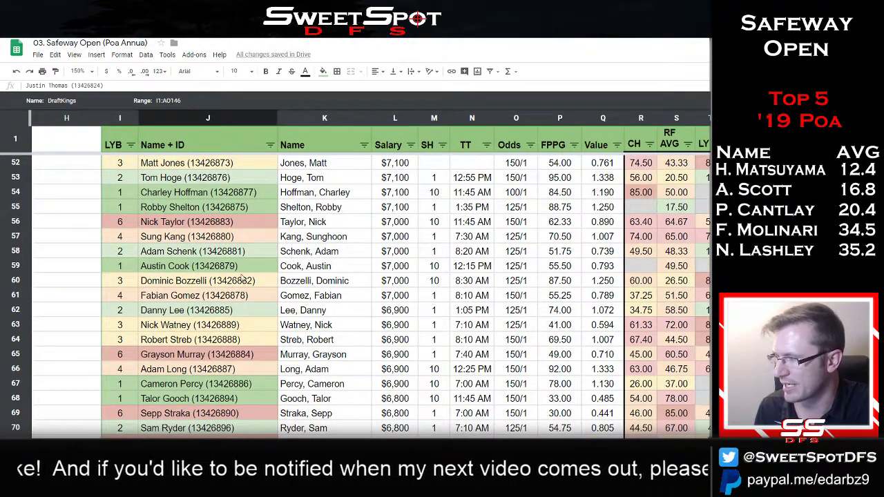
Examine the players priced from about $7,200 down to $6,300 in the 03. Safeway Open (Poa Annua) spreadsheet
scroll(243, 277, "down", 5)
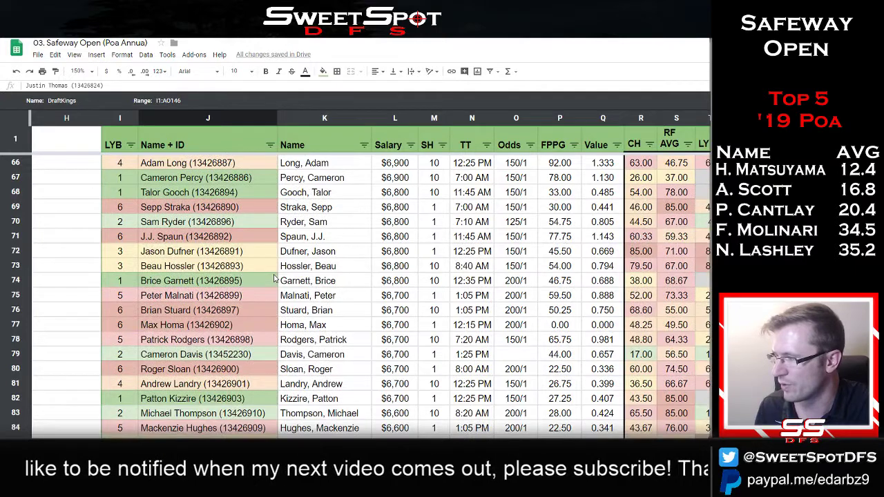
scroll(274, 278, "down", 1)
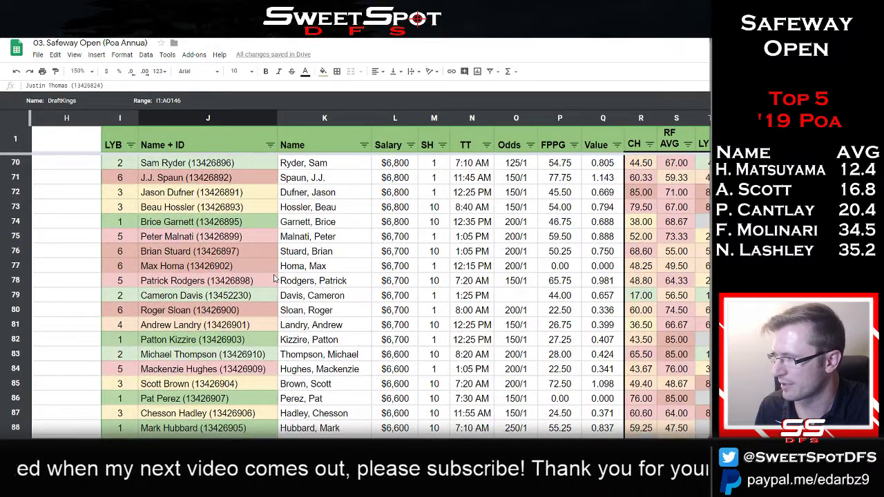
scroll(274, 278, "down", 2)
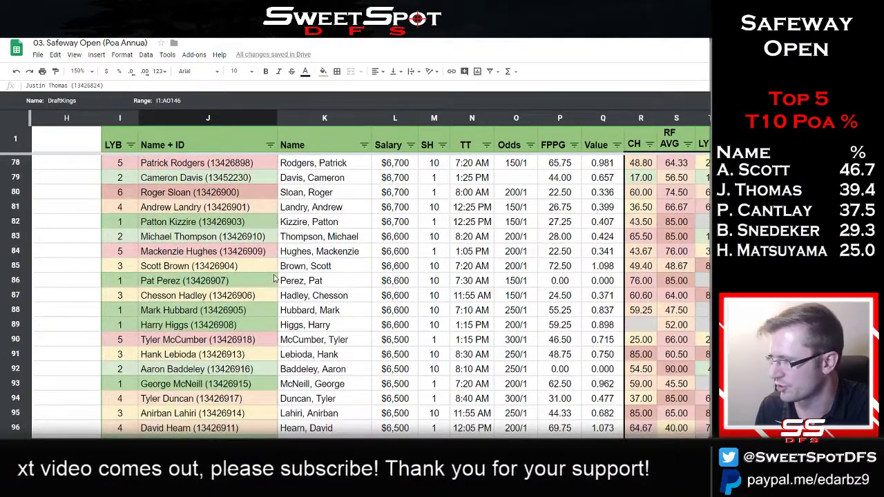
scroll(274, 278, "down", 3)
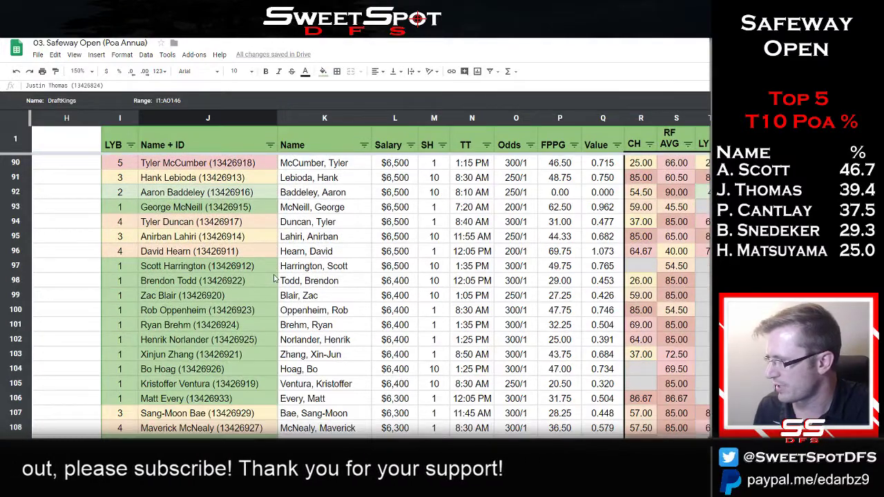
scroll(275, 278, "up", 3)
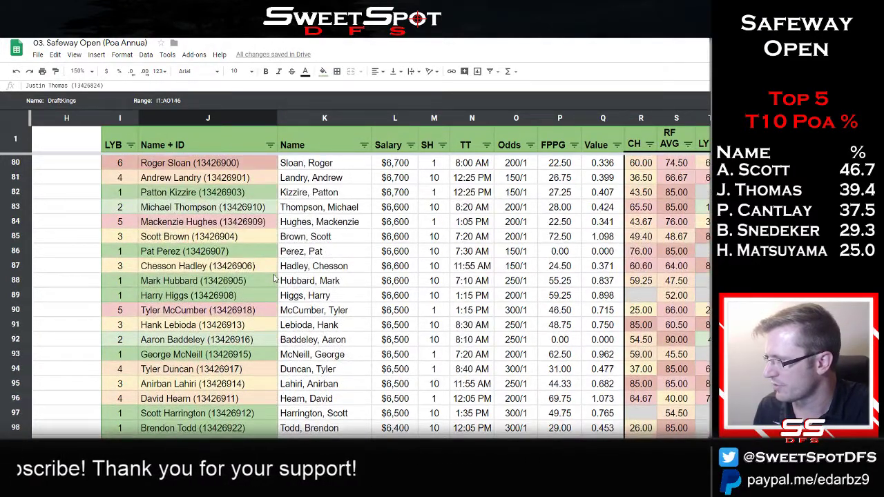
scroll(275, 277, "up", 4)
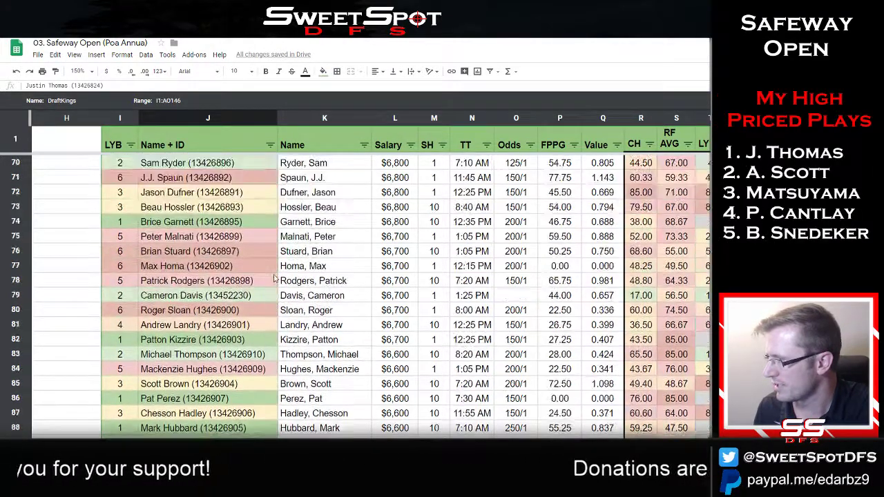
scroll(274, 278, "up", 2)
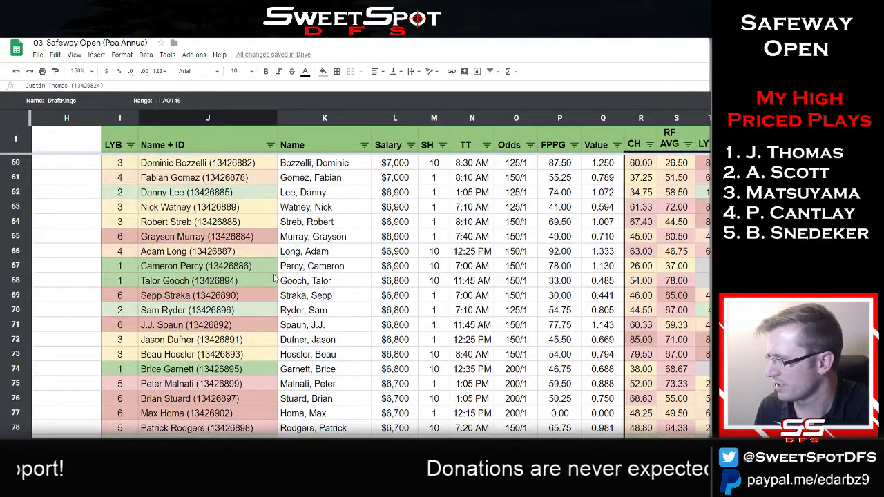
scroll(274, 278, "up", 1)
scroll(274, 278, "up", 2)
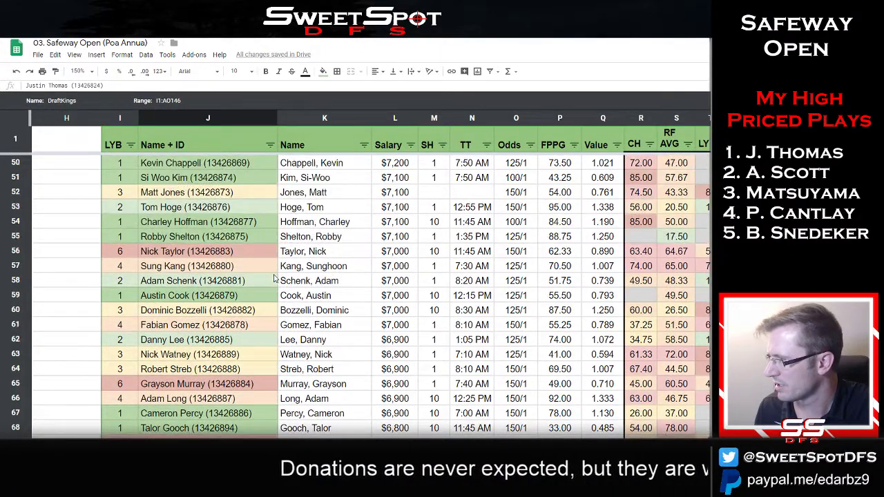
left_click(472, 206)
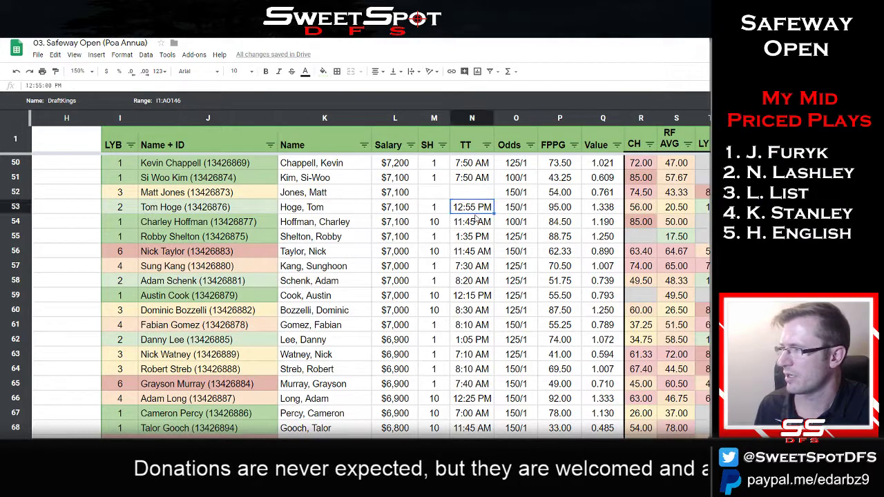
key("ctrl+f")
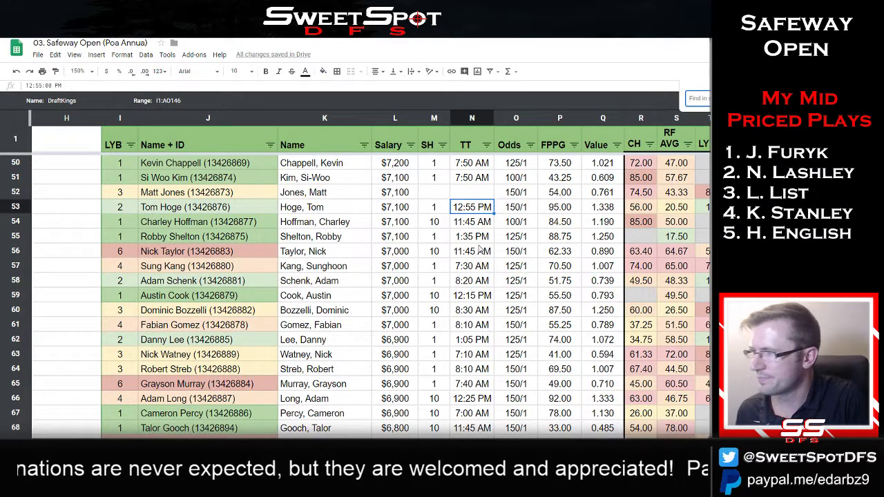
type("r")
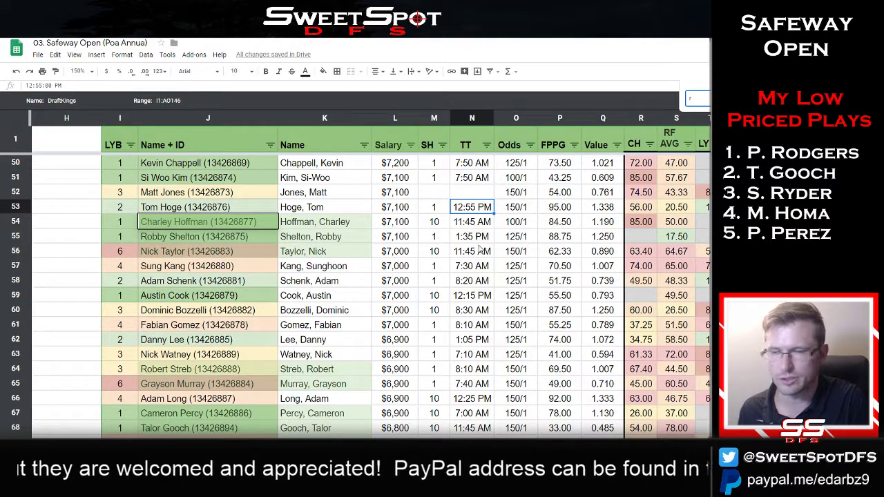
type("odgers")
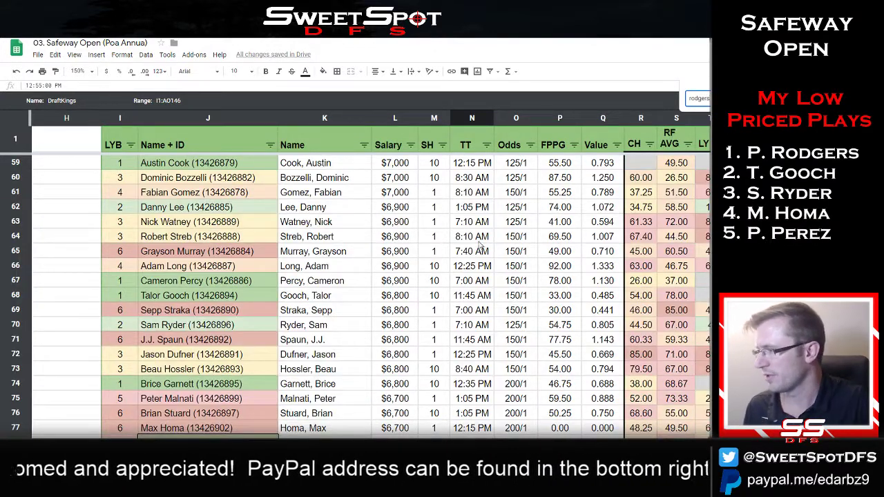
key("Escape")
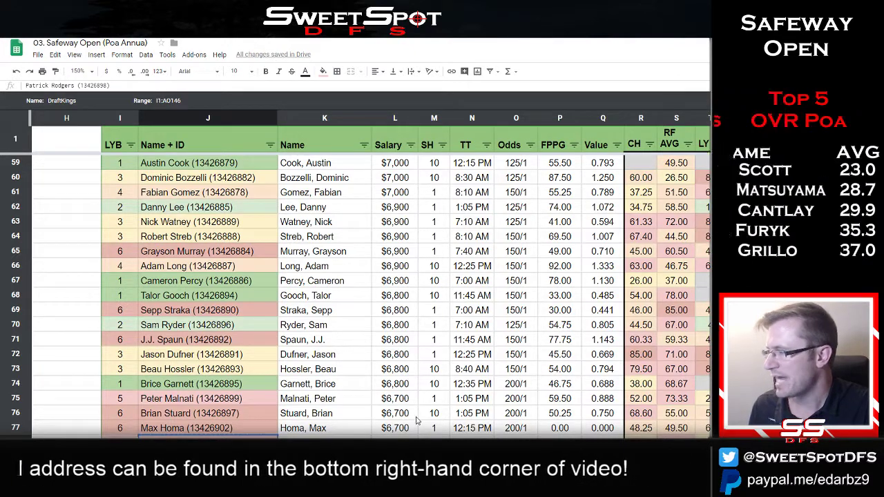
Switch to the 2020 Lineup Construction spreadsheet and fill I2 through I16 with the Patrick Rodgers entry
key("alt+Tab")
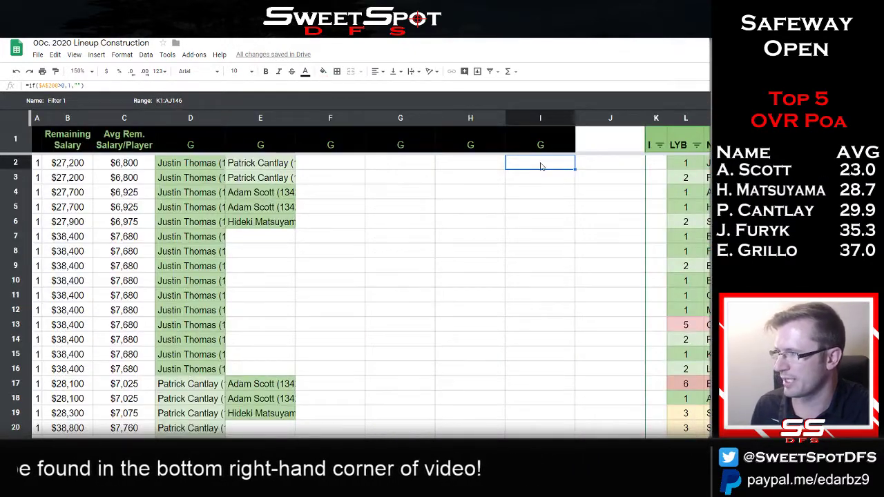
type("Patrick Rodgers (13426898)")
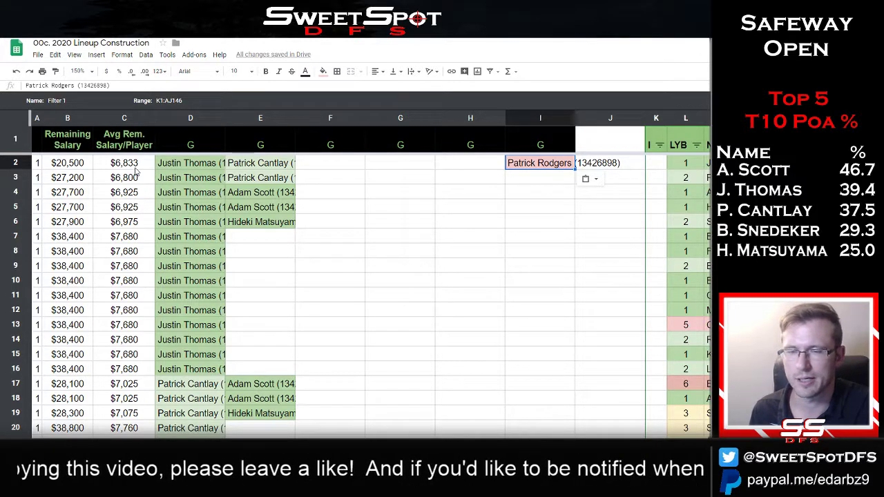
left_click(542, 178)
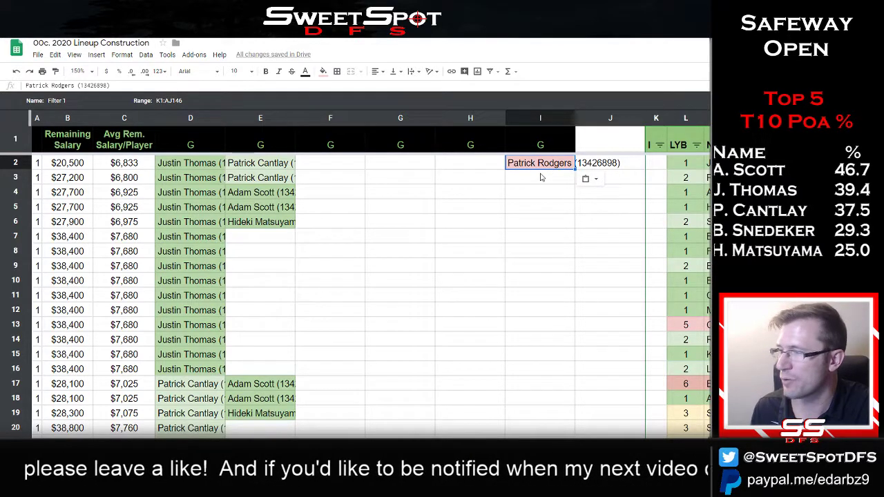
type("Patrick Rodgers (13426898)")
left_click_drag(558, 164, 573, 368)
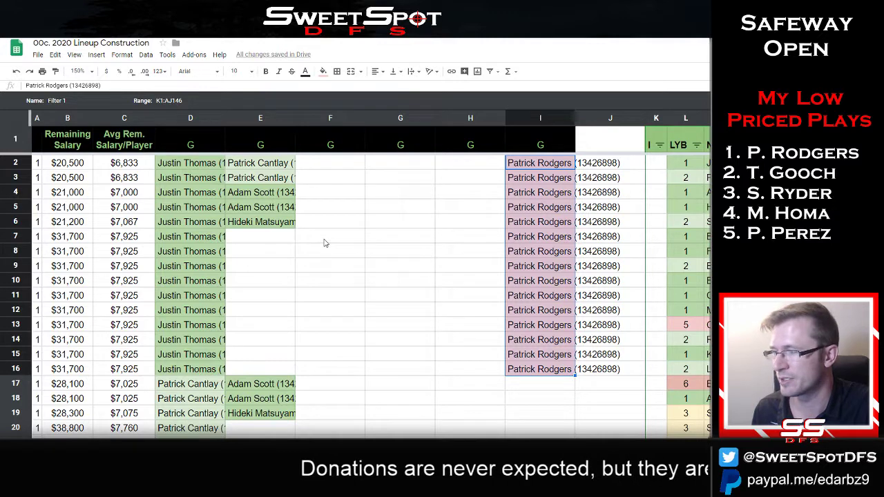
Copy the Max Homa entry from the Safeway Open spreadsheet and paste it into I17 of the lineup spreadsheet
key("alt+Tab")
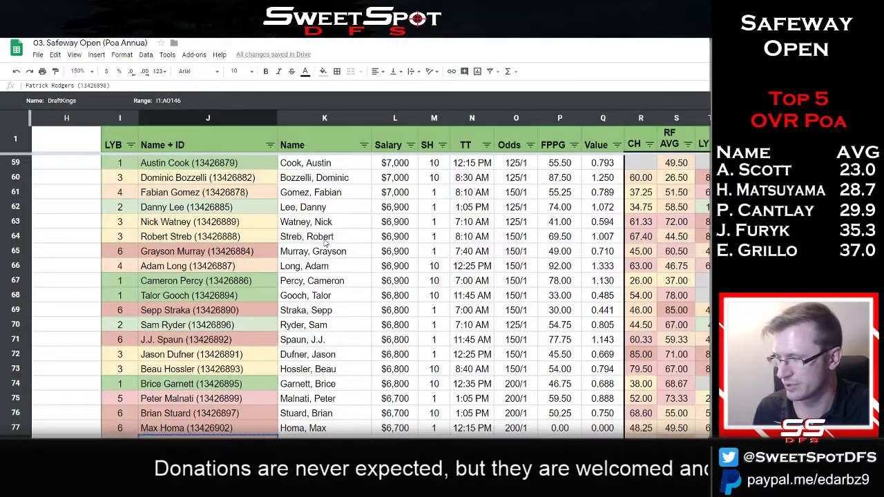
left_click(239, 432)
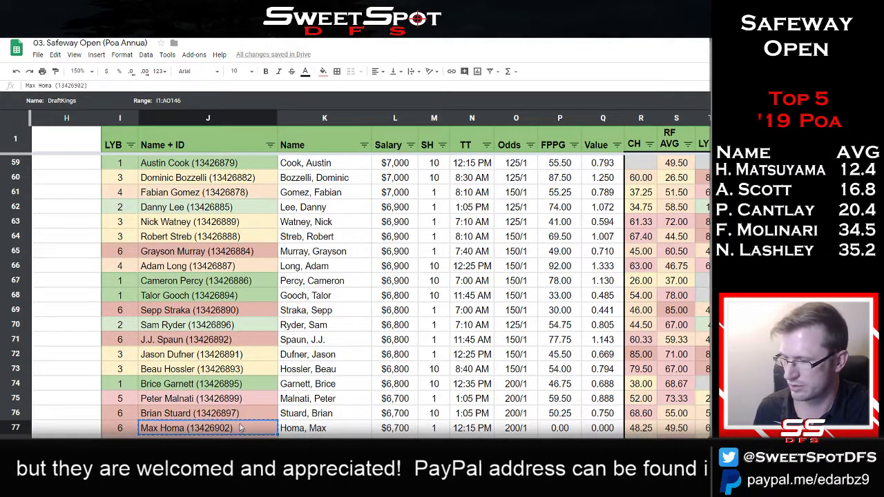
key("alt+Tab")
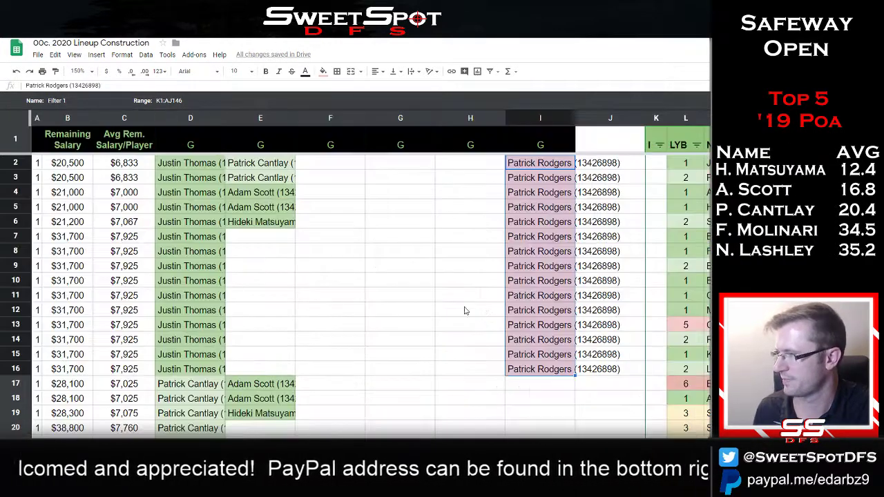
left_click(540, 385)
type("Max Homa (13426902)")
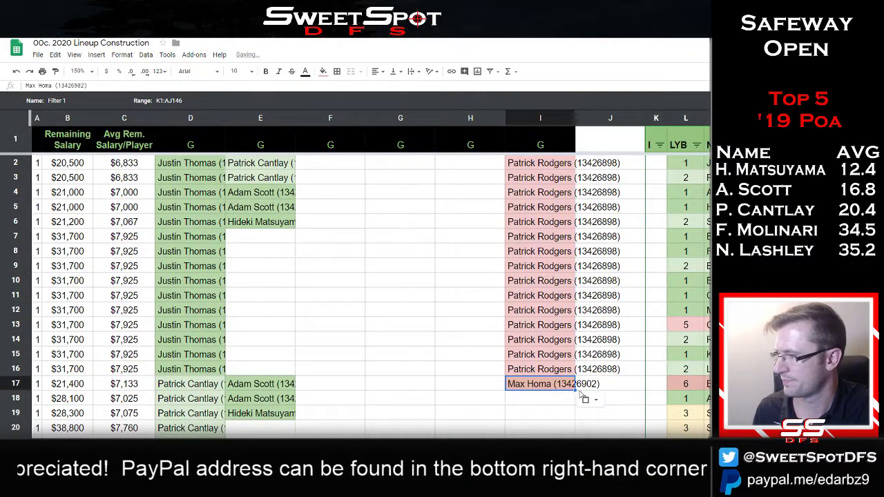
Fill the Max Homa entry from I17 down to I23, and clear it from I22 and I23
scroll(525, 389, "down", 3)
scroll(525, 389, "down", 1)
left_click_drag(574, 214, 564, 297)
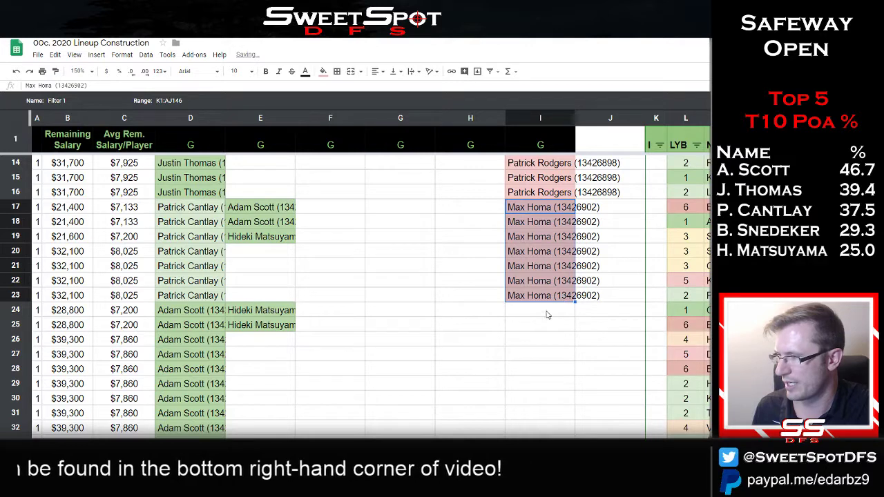
left_click(547, 312)
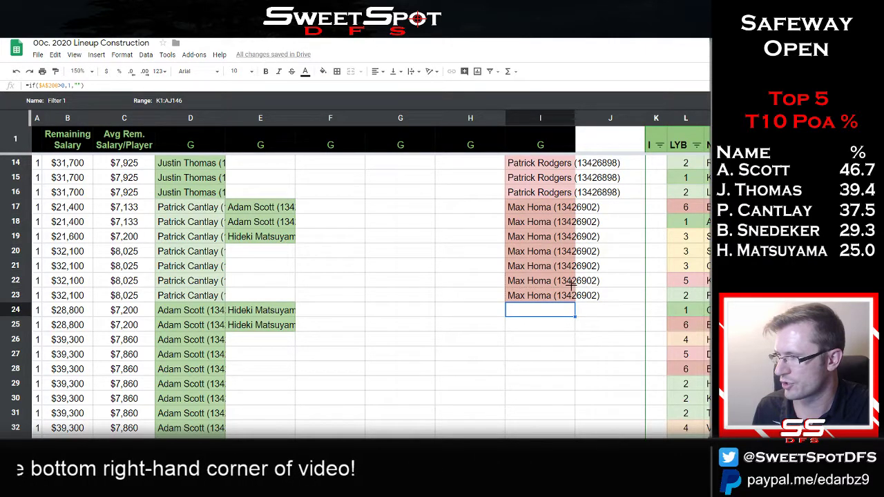
left_click(570, 285, "shift")
key("Delete")
left_click(546, 279)
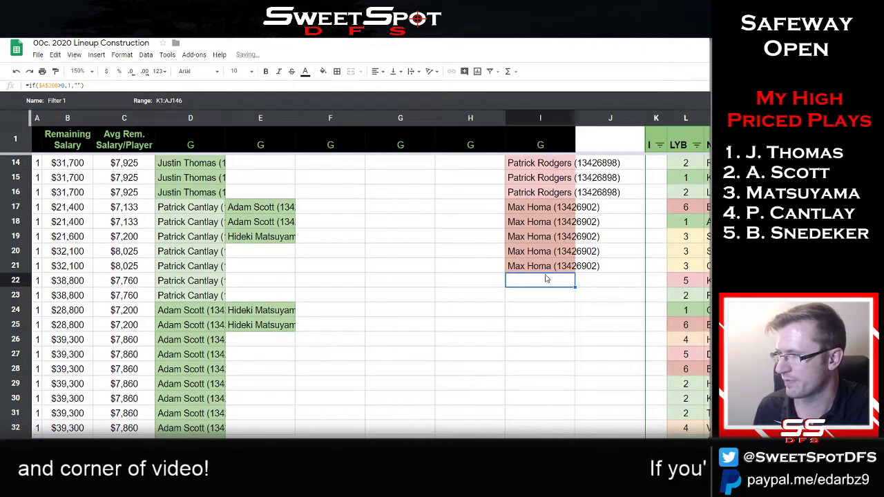
left_click(550, 209)
Switch to the Safeway Open spreadsheet and hide columns M through Q
key("alt+Tab")
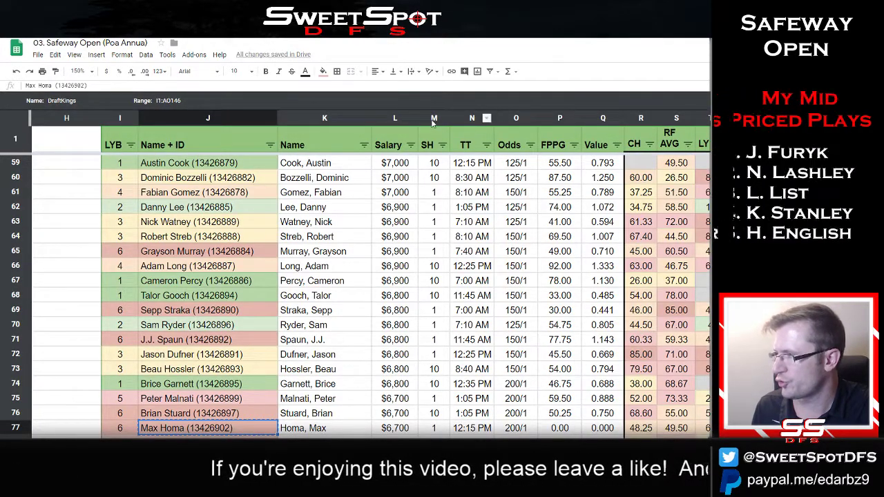
left_click_drag(433, 118, 610, 118)
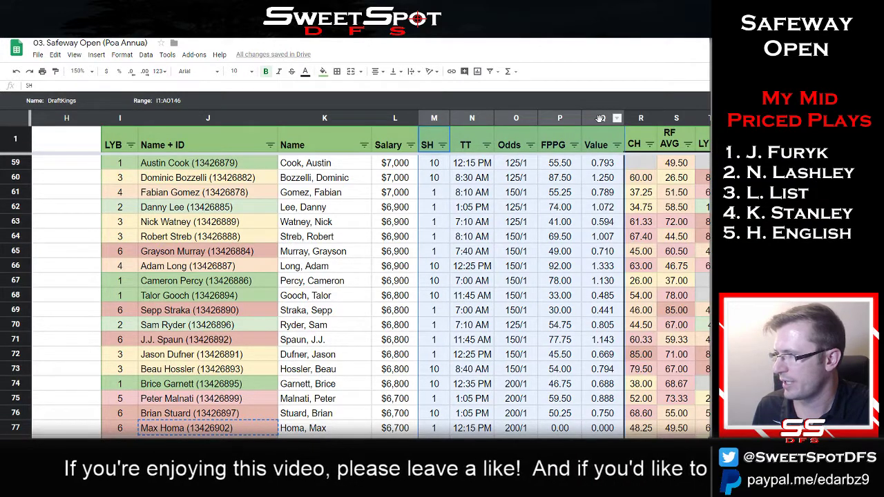
right_click(600, 118)
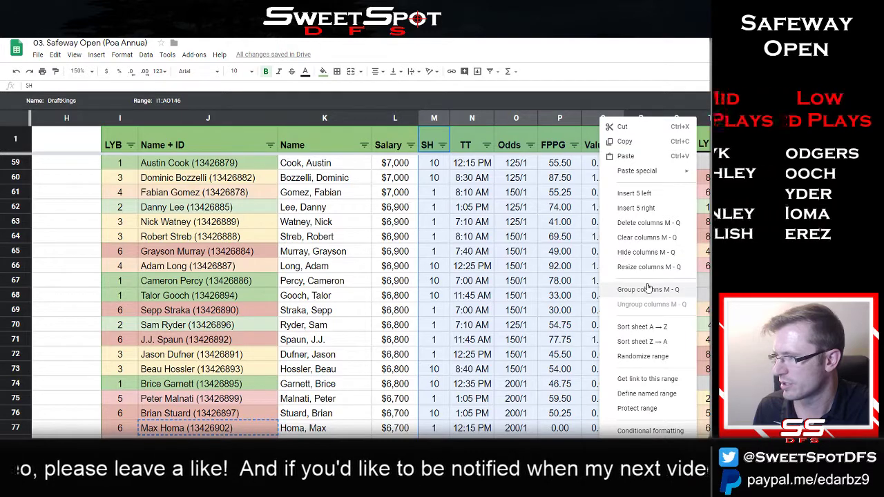
left_click(643, 254)
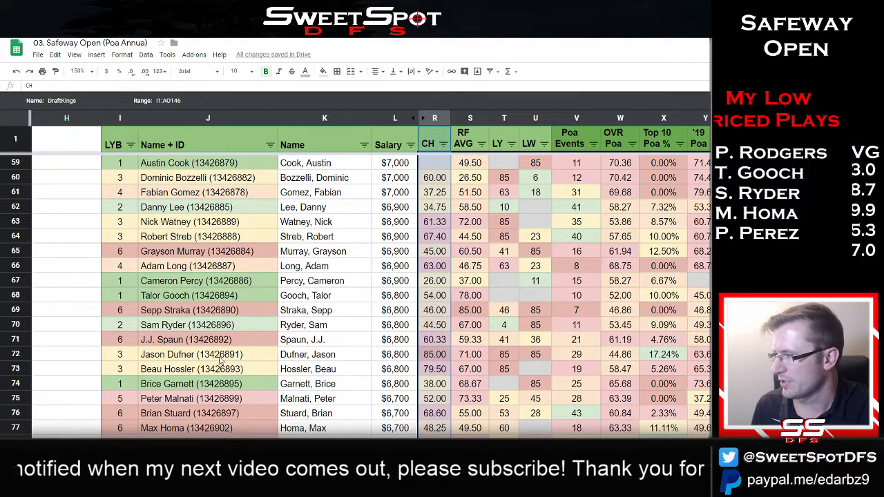
Check Jason Dufner's OVR Poa and Top 10 Poa % figures, and copy the Talor Gooch name and ID entry
left_click_drag(207, 354, 693, 356)
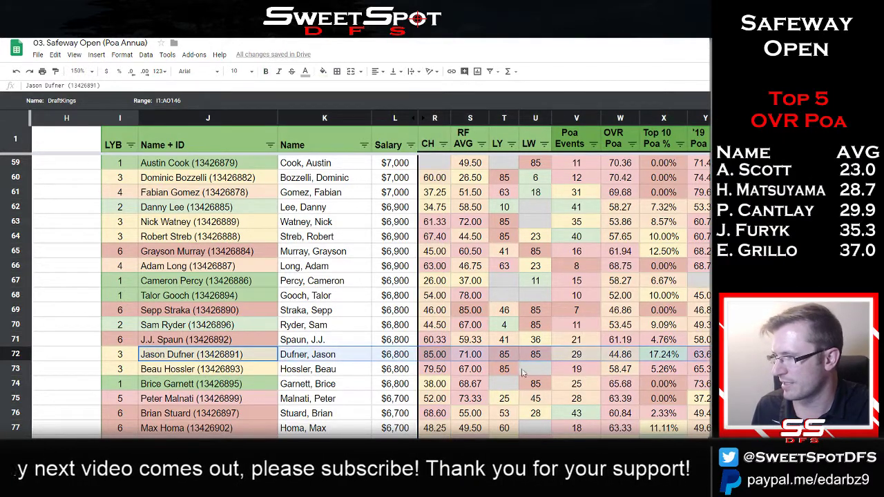
left_click_drag(633, 355, 672, 359)
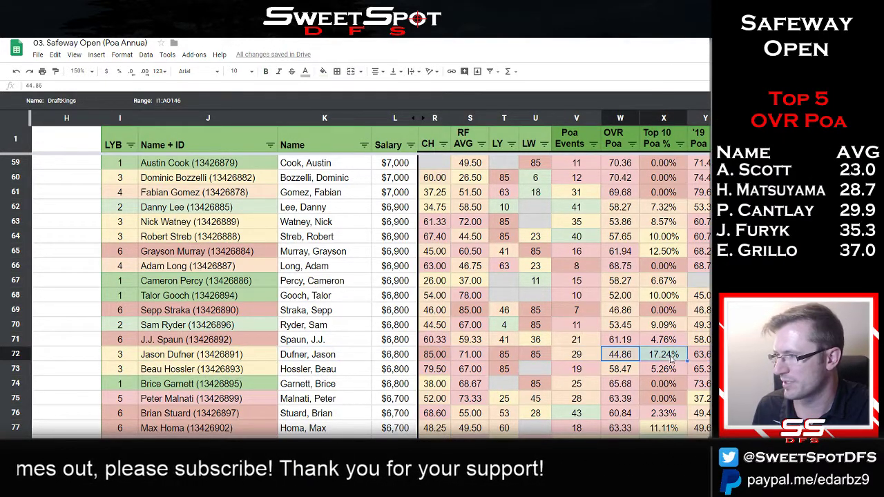
scroll(672, 359, "down", 1)
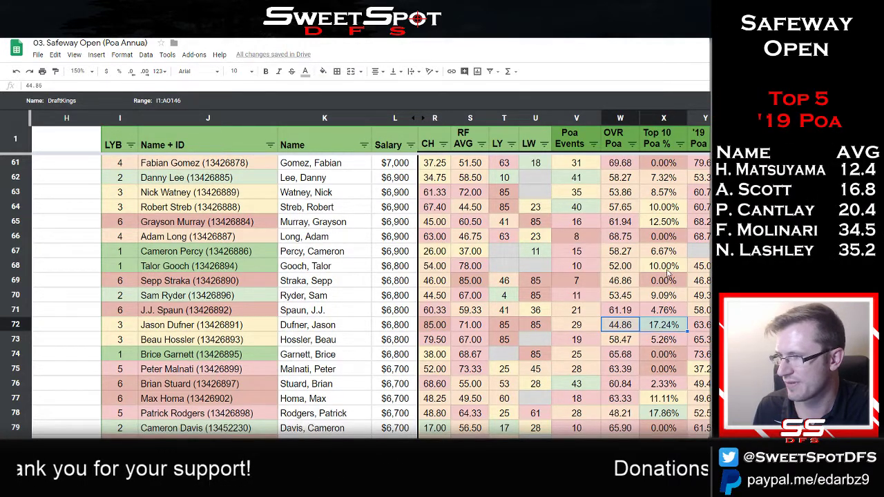
left_click_drag(669, 271, 219, 269)
left_click(218, 269)
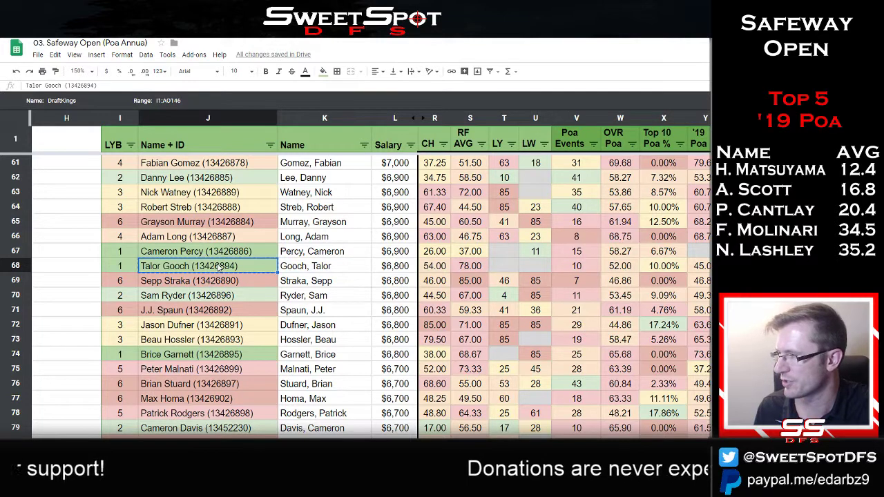
Switch to the lineup spreadsheet, paste the Talor Gooch entry into I22 and fill it down to I29
key("alt+Tab")
left_click(560, 283)
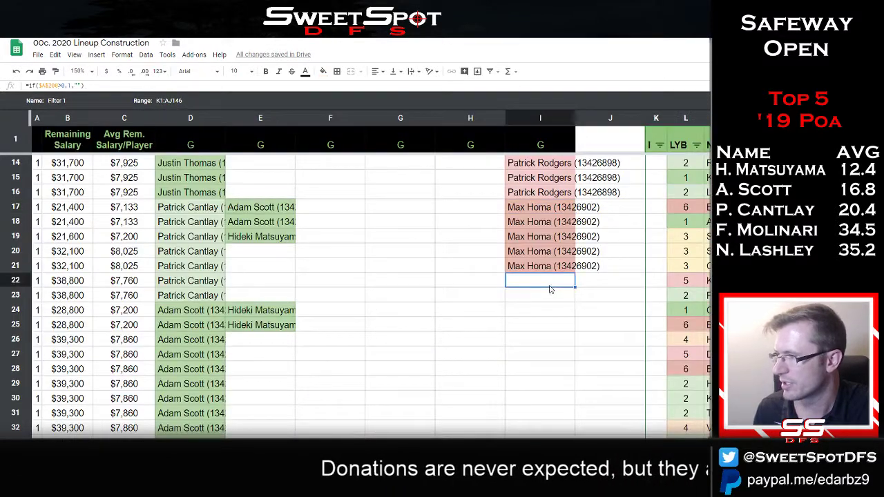
type("Talor Gooch (13426894)")
left_click_drag(575, 286, 561, 383)
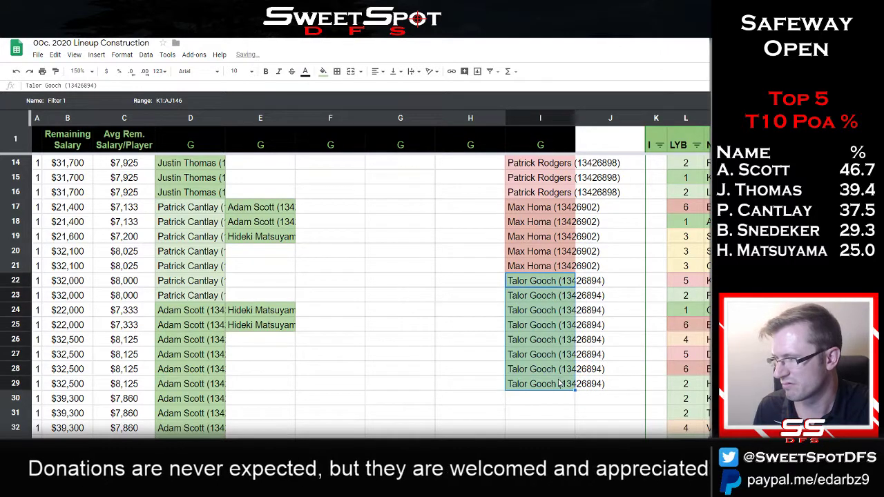
left_click(549, 398)
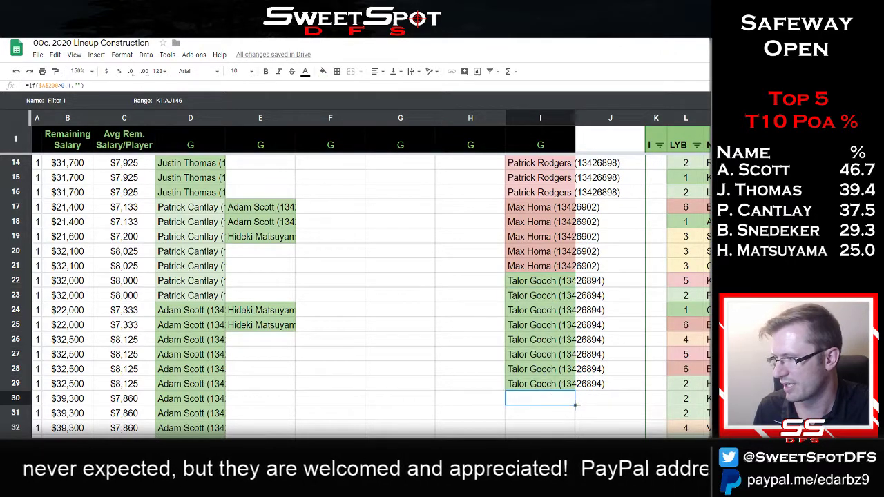
Clear the Talor Gooch entry from I29 in the lineup spreadsheet
left_click(545, 384)
key("Delete")
left_click(549, 283)
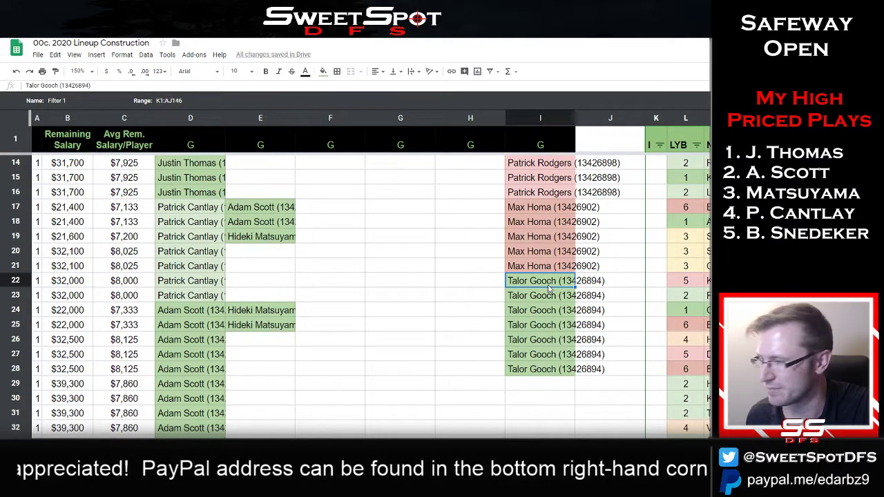
Copy Sam Ryder's name and ID entry from the Safeway Open spreadsheet into I29 of the lineup spreadsheet and fill it down to I35
key("alt+Tab")
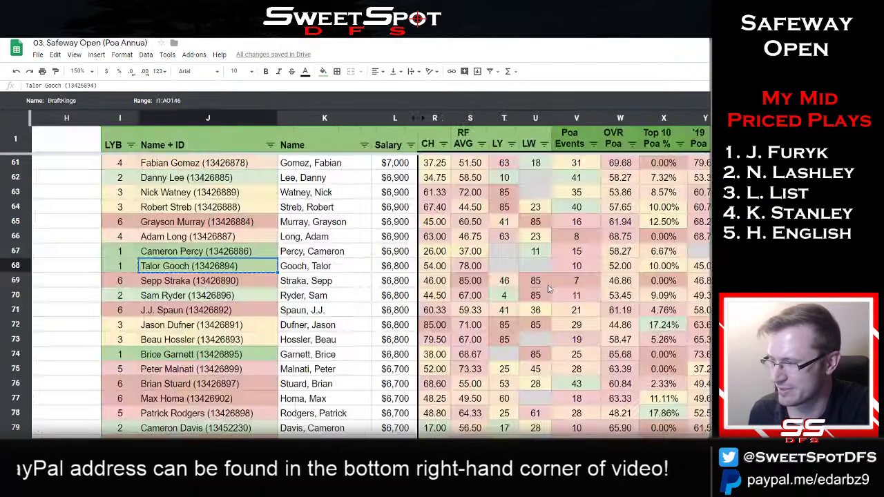
left_click(233, 296)
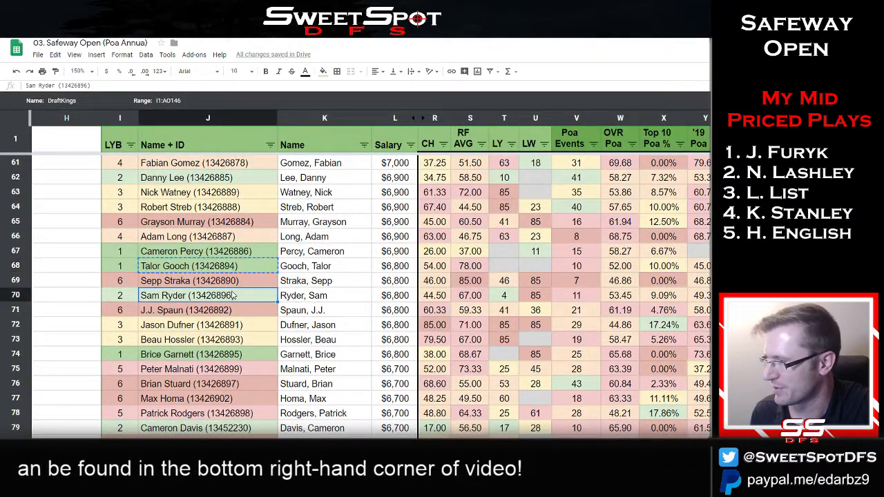
key("alt+Tab")
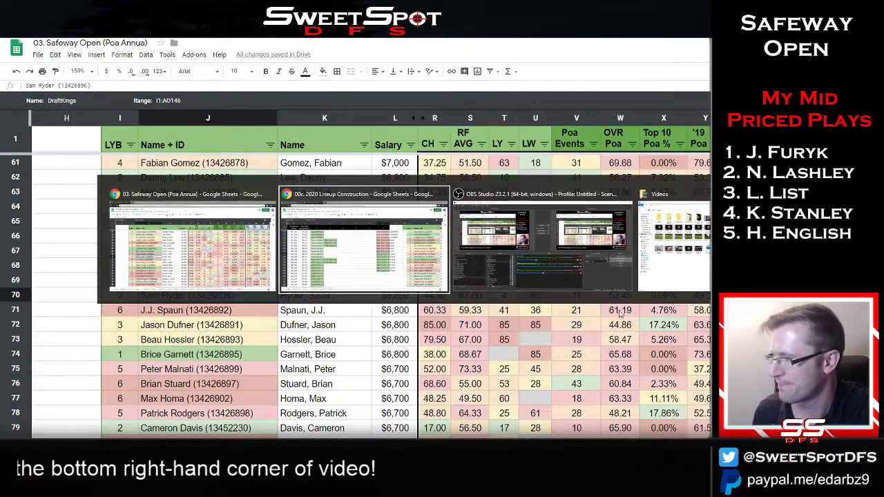
type("Sam Ryder (13426896)")
scroll(528, 331, "down", 3)
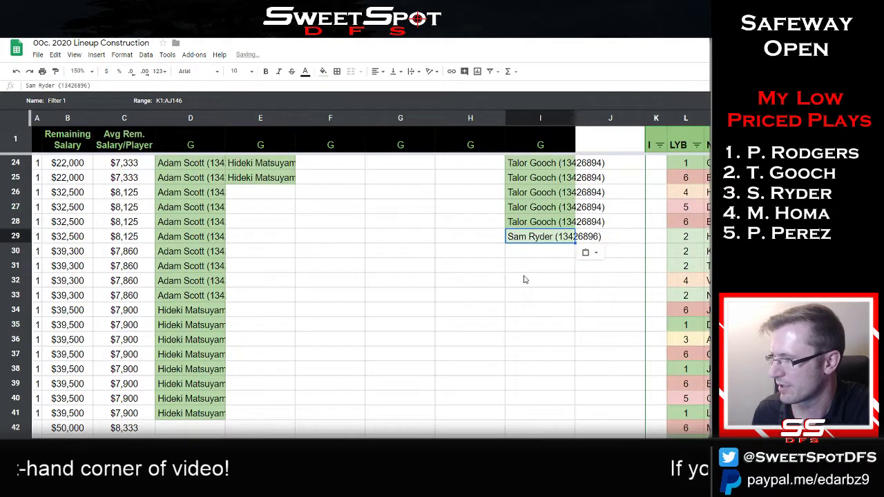
left_click_drag(574, 241, 557, 329)
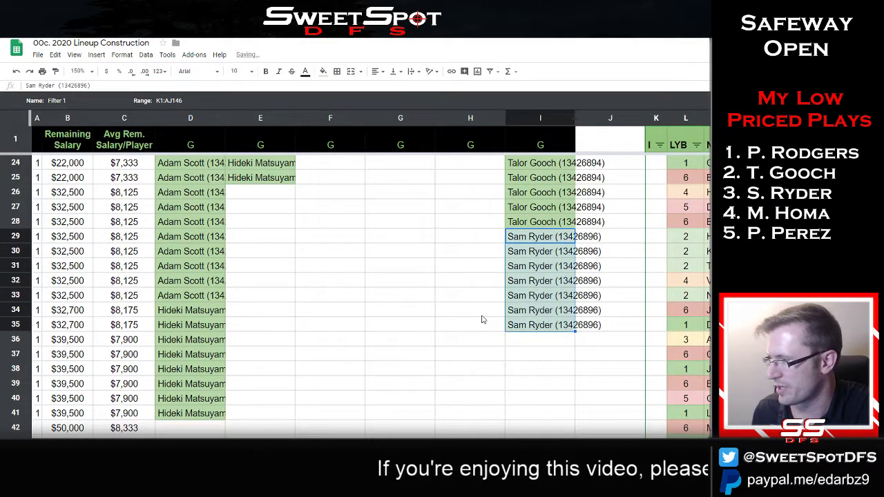
Copy Pat Perez's name and ID entry from the Safeway Open spreadsheet into I36 of the lineup spreadsheet and fill it down to I41
key("alt+Tab")
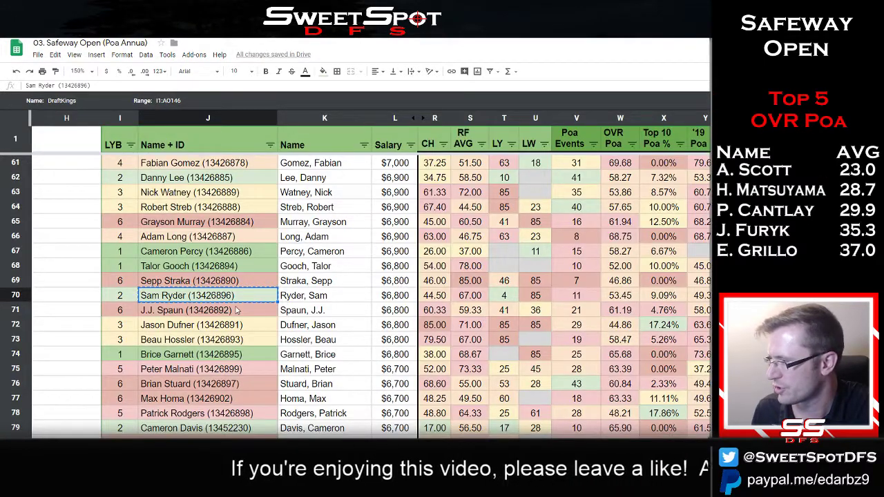
scroll(237, 311, "down", 2)
scroll(237, 312, "down", 1)
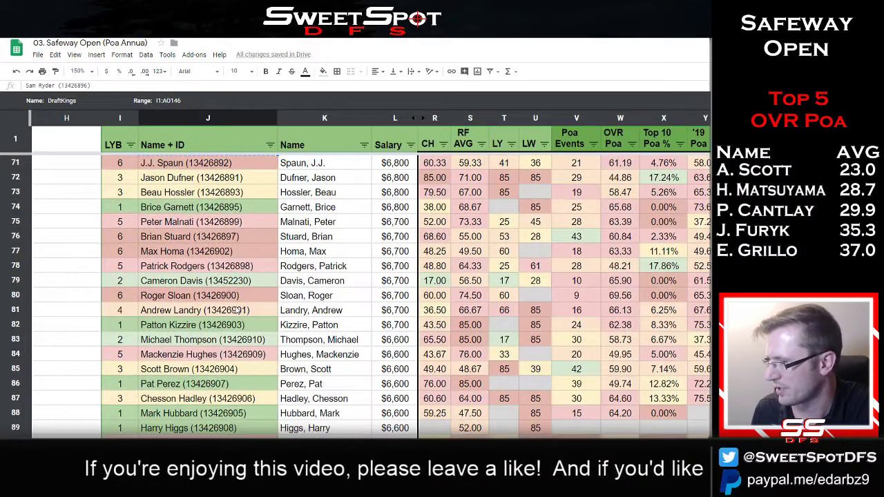
left_click(210, 387)
key("ctrl+c")
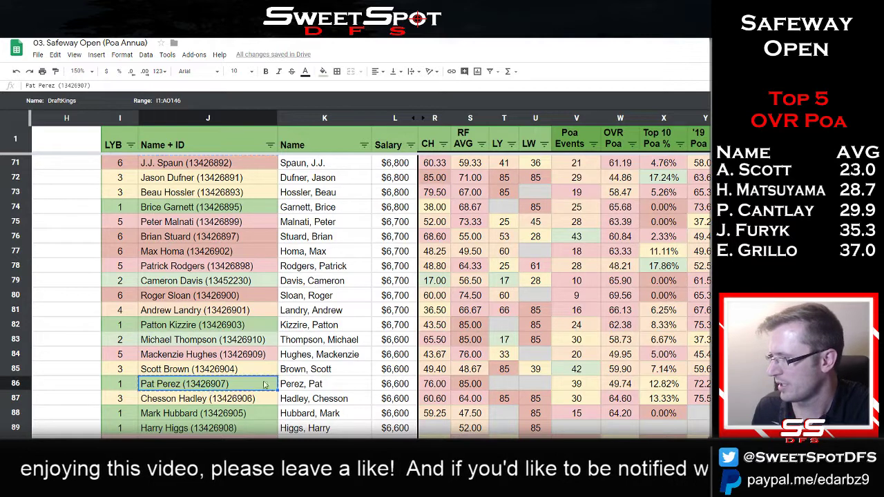
key("alt+Tab")
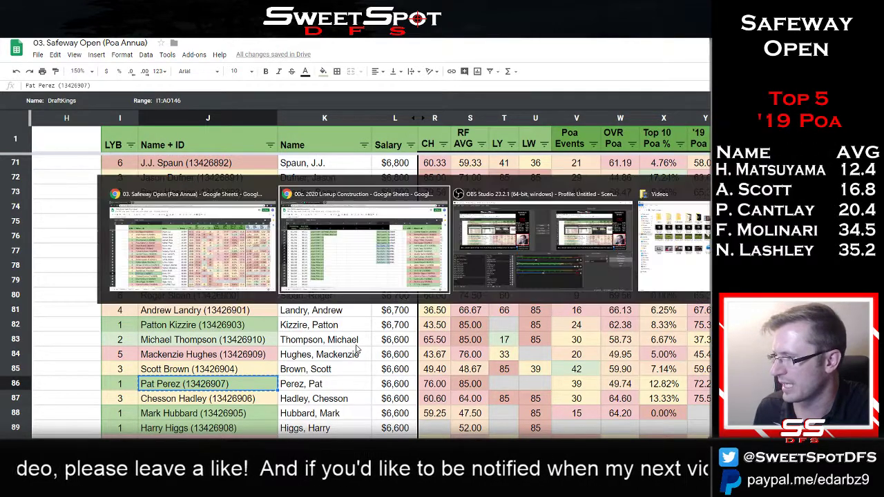
left_click(552, 345)
key("ctrl+v")
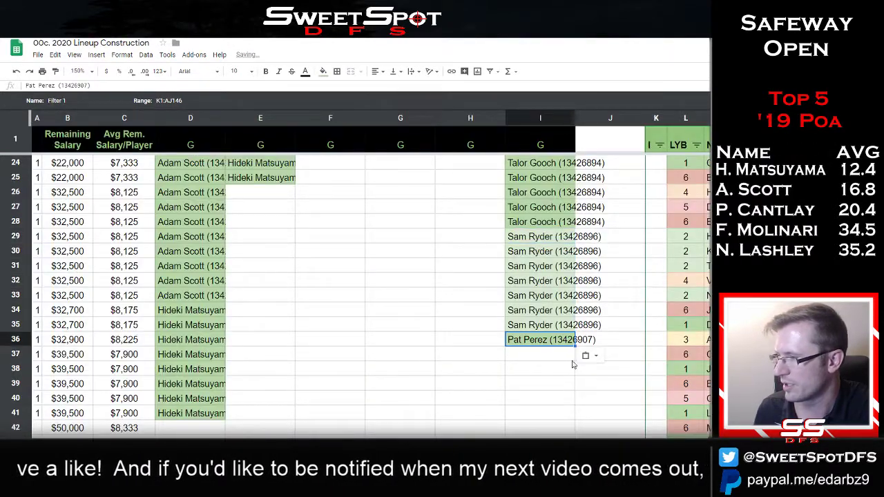
left_click_drag(575, 347, 573, 415)
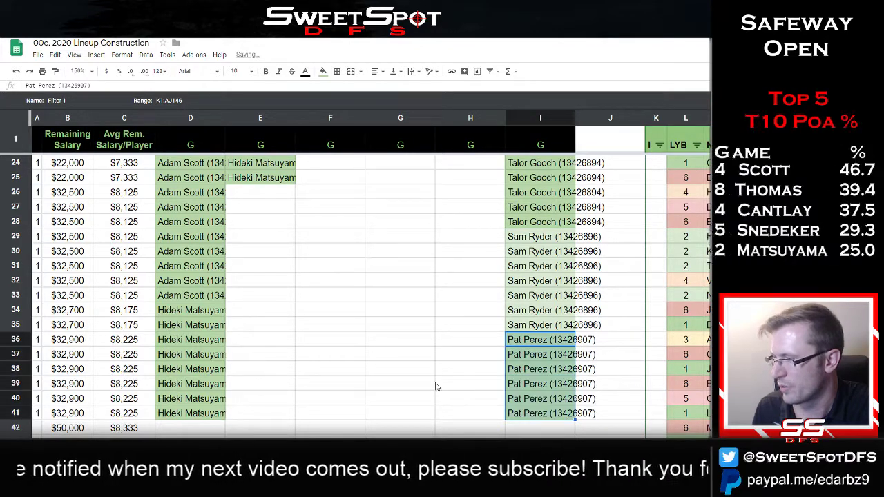
Copy Chesson Hadley's name and ID entry from the Safeway Open spreadsheet into H2 of the lineup spreadsheet and fill it down to H7
scroll(436, 387, "up", 8)
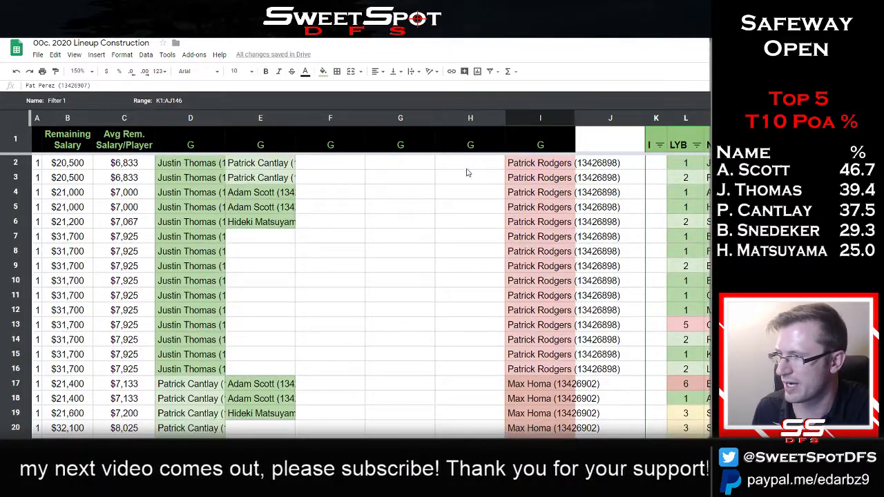
left_click(471, 165)
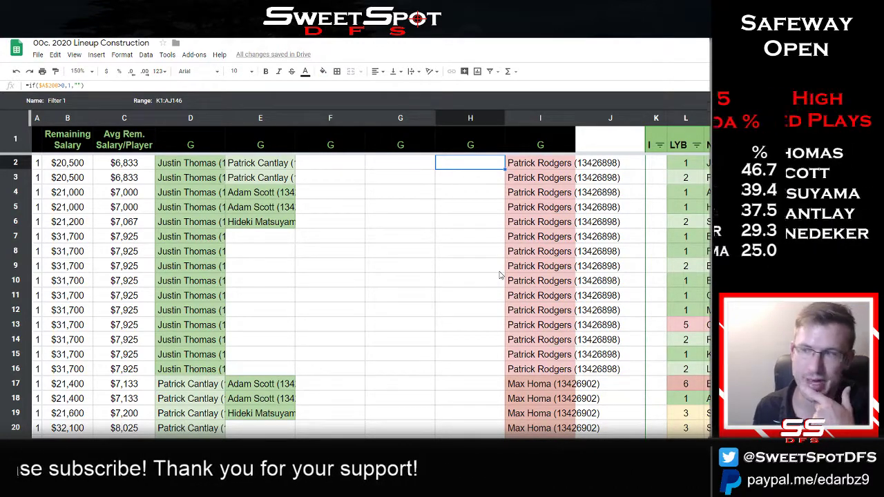
key("alt+Tab")
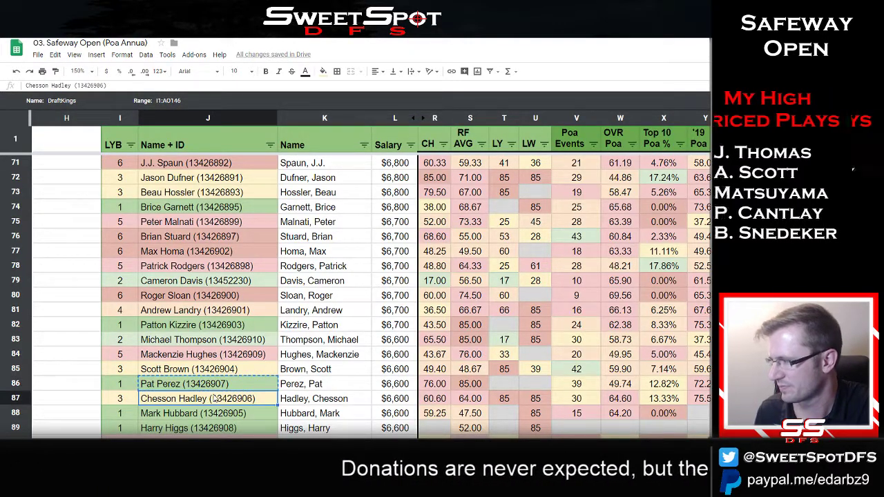
key("alt+Tab")
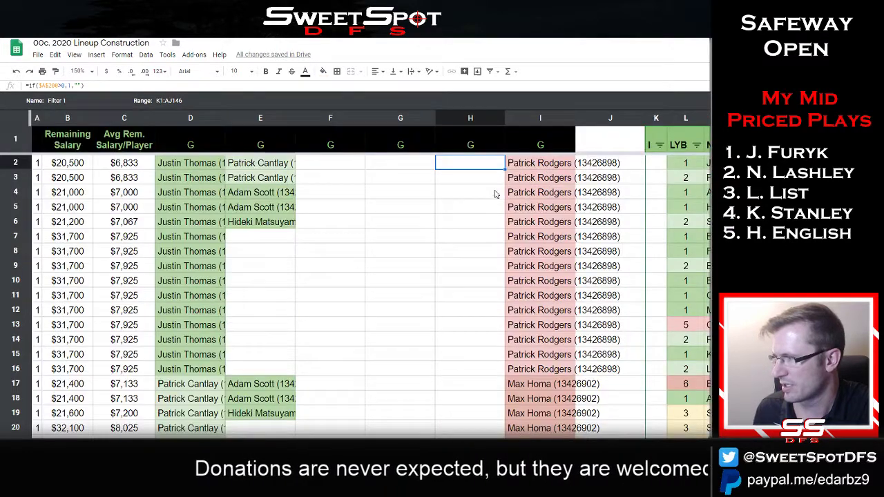
key("ctrl+v")
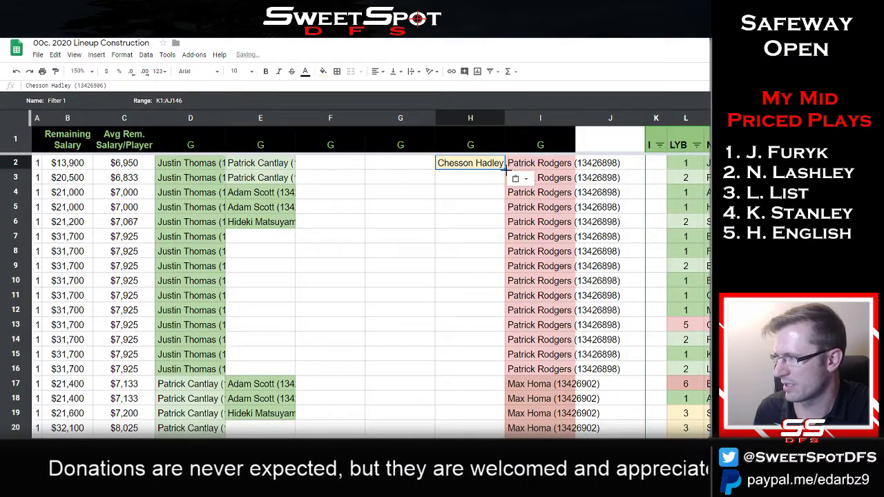
left_click_drag(505, 169, 491, 243)
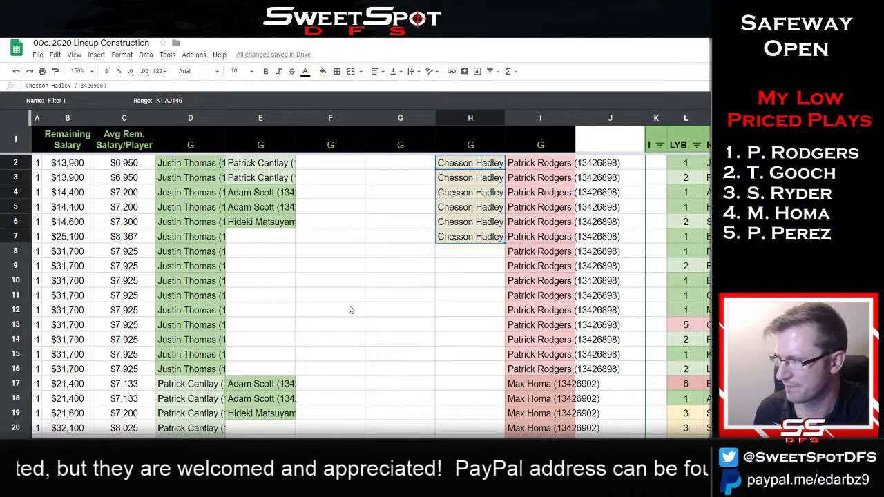
Copy Anirban Lahiri's name and ID entry from the Safeway Open spreadsheet and paste it into H8, H9 and H10 of the lineup spreadsheet
key("alt+Tab")
scroll(323, 324, "down", 1)
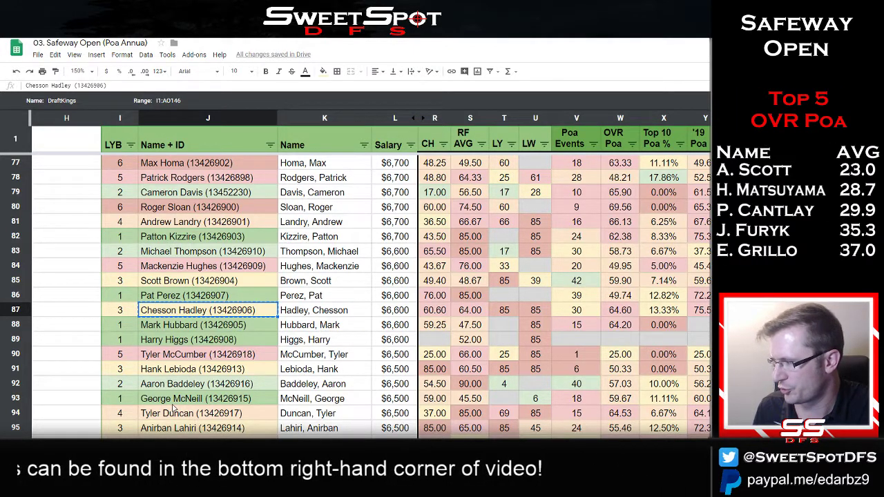
left_click(201, 428)
key("alt+Tab")
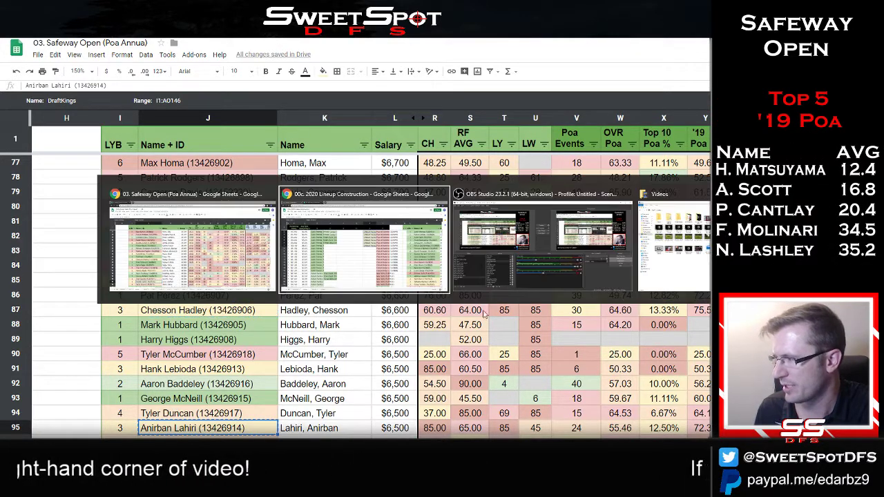
left_click(469, 252)
key("ctrl+v")
left_click(472, 267)
key("ctrl+v")
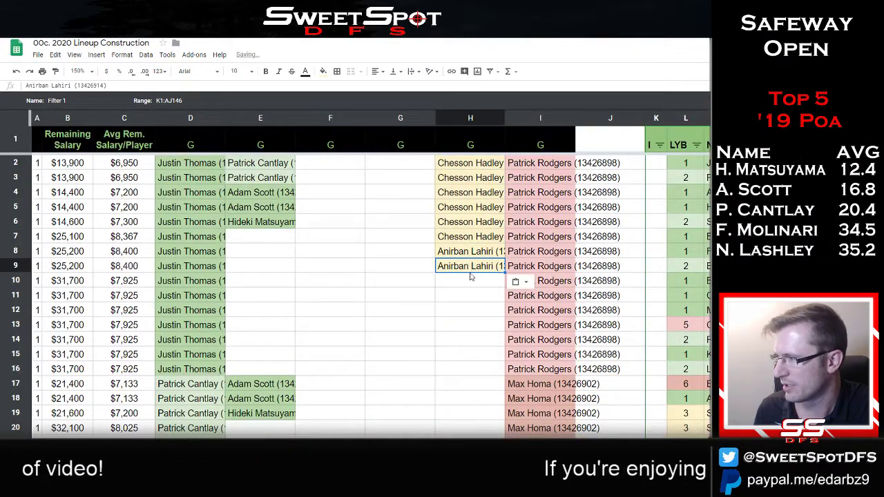
left_click(471, 279)
key("ctrl+v")
Copy Aaron Baddeley's name and ID entry from the Safeway Open spreadsheet and paste it into H11 and H12 of the lineup spreadsheet
key("alt+Tab")
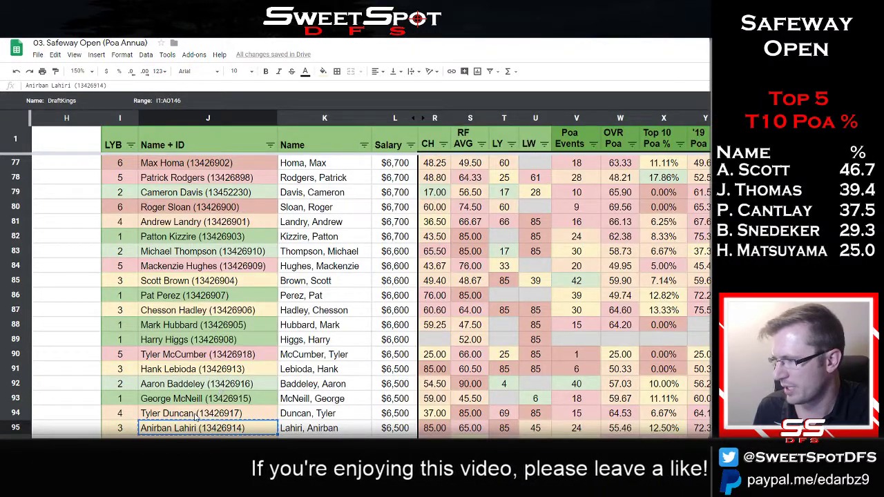
left_click(229, 387)
key("alt+Tab")
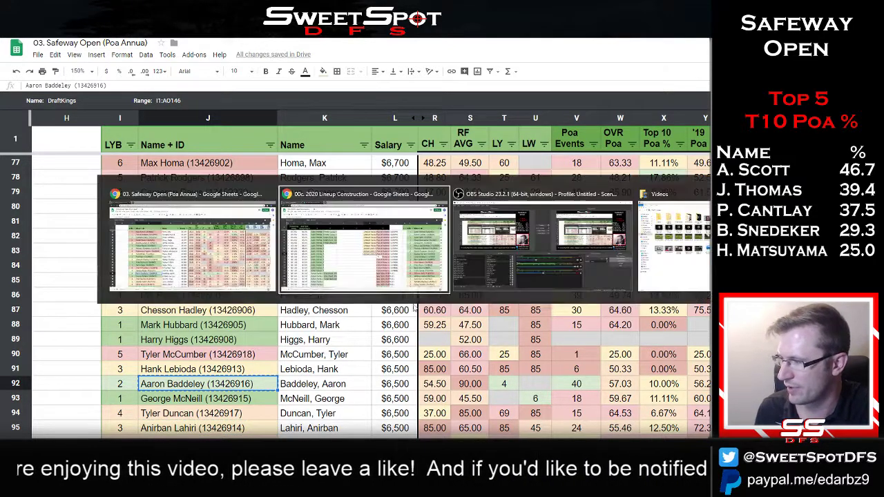
left_click(471, 295)
key("ctrl+v")
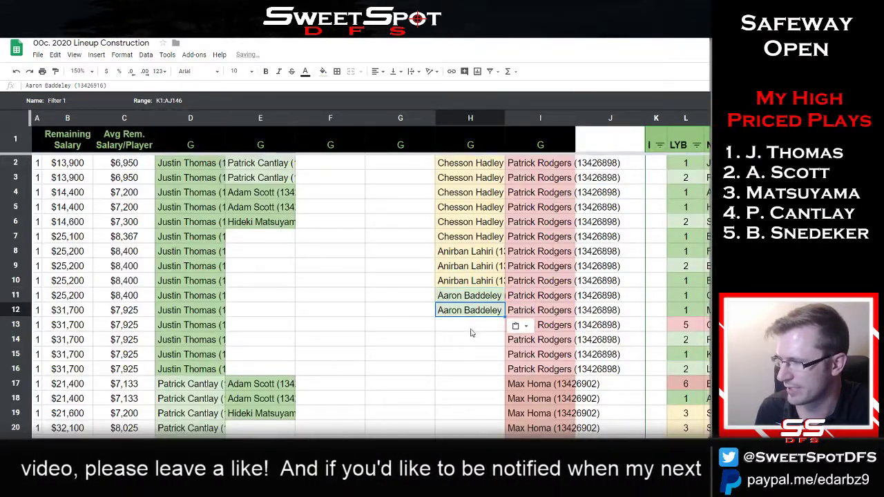
Copy George McNeill's name and ID entry from the Safeway Open spreadsheet and paste it into H13 and H14 of the lineup spreadsheet
key("alt+Tab")
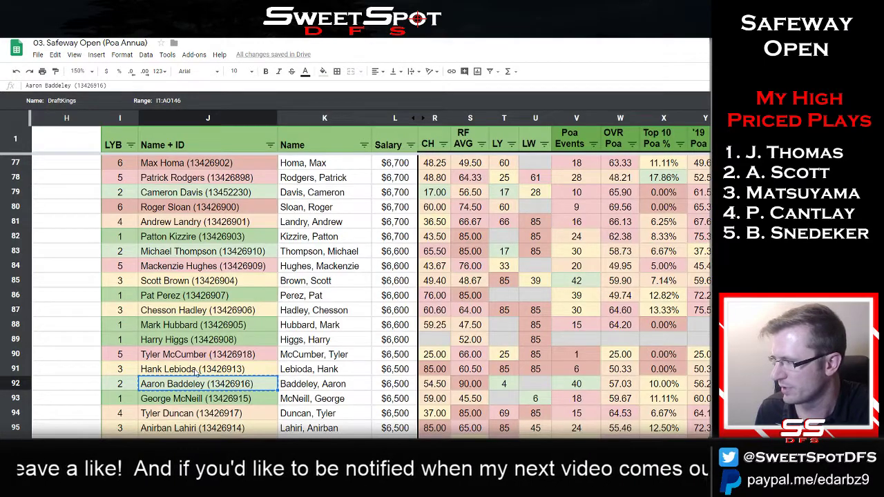
left_click(211, 405)
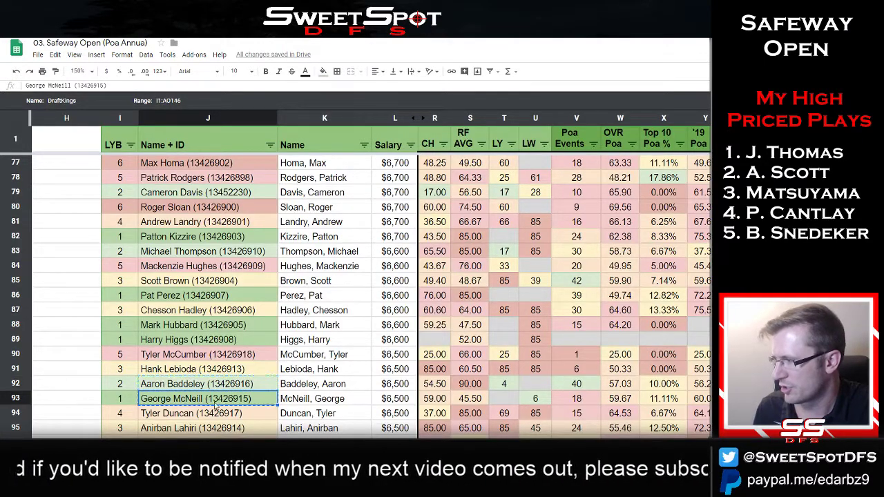
key("ctrl+c")
key("alt+Tab")
left_click(471, 325)
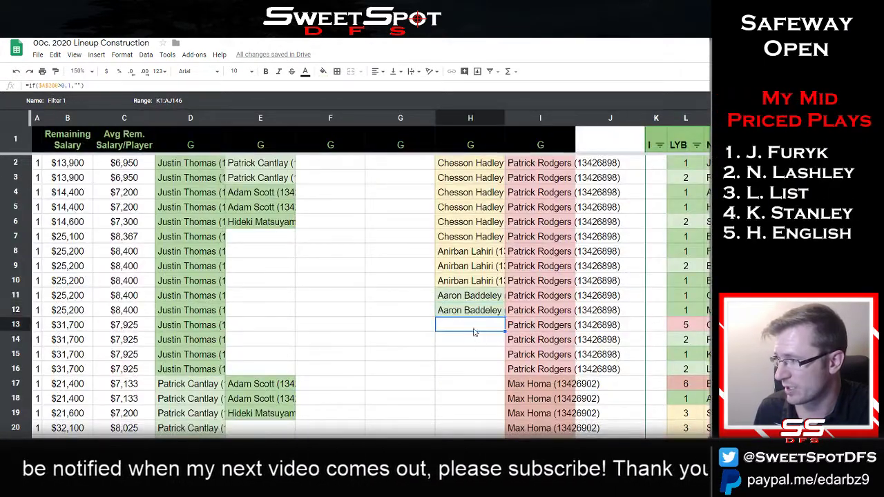
key("ctrl+v")
left_click(471, 339)
key("ctrl+v")
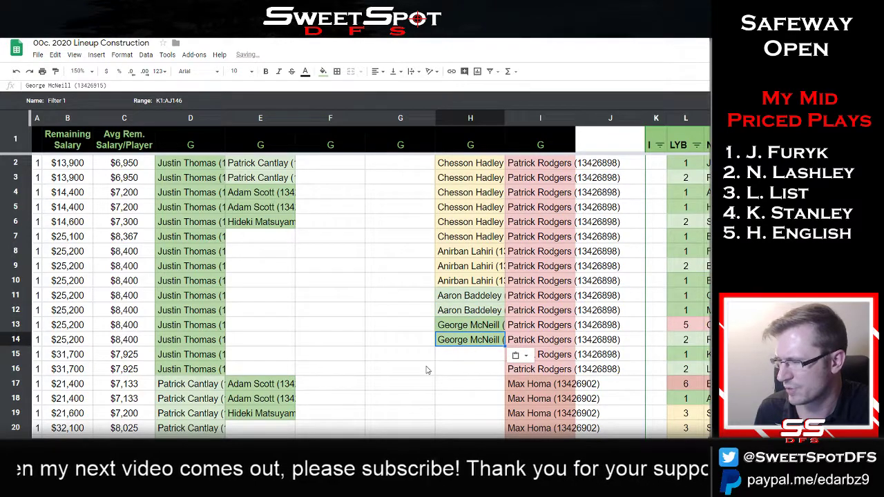
Switch to the Safeway Open spreadsheet and examine the statistics of the cheapest golfers, highlighting David Hearn through Rob Oppenheim and Kyoung-Hoon Lee's row
key("alt+Tab")
scroll(269, 316, "down", 3)
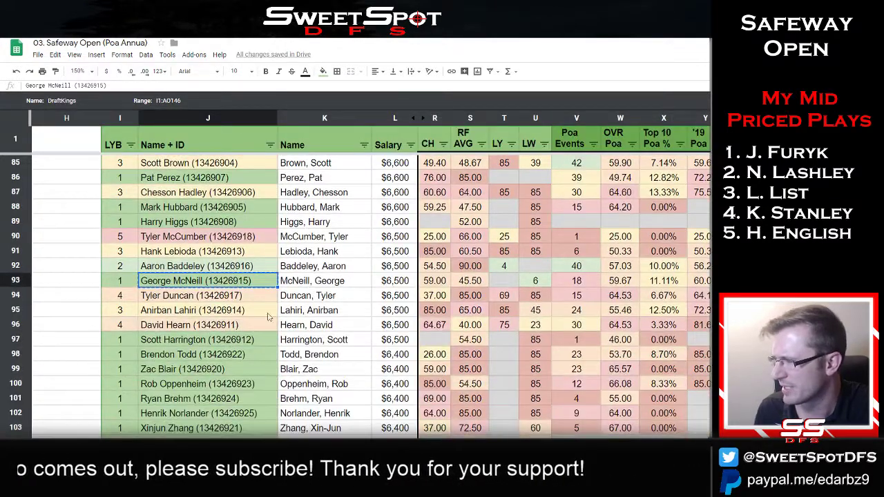
key("ctrl+c")
left_click(205, 328)
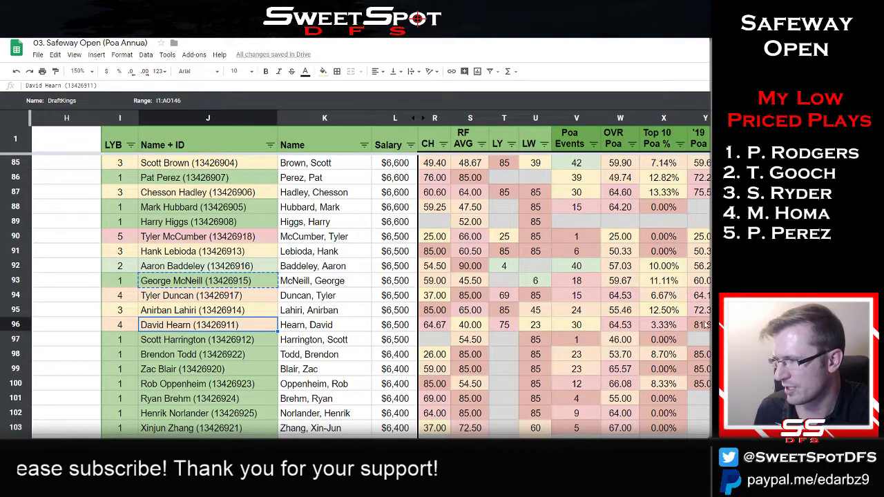
key("ctrl+Right")
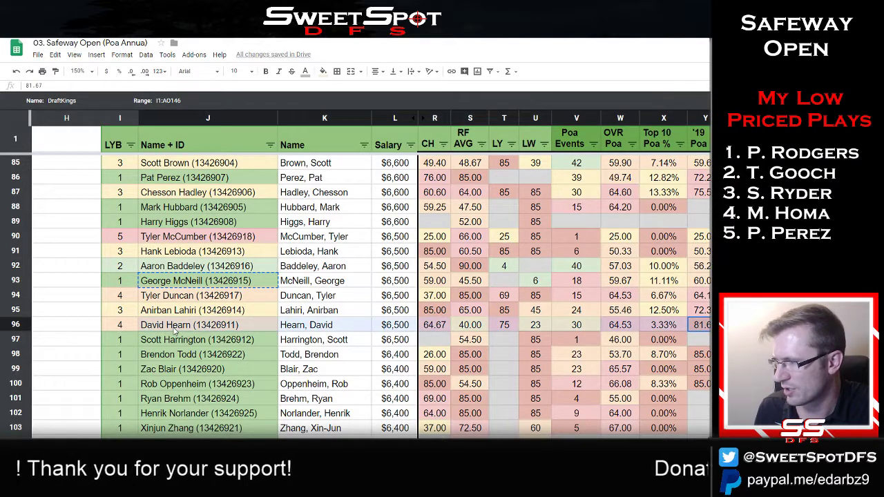
left_click_drag(174, 332, 178, 385)
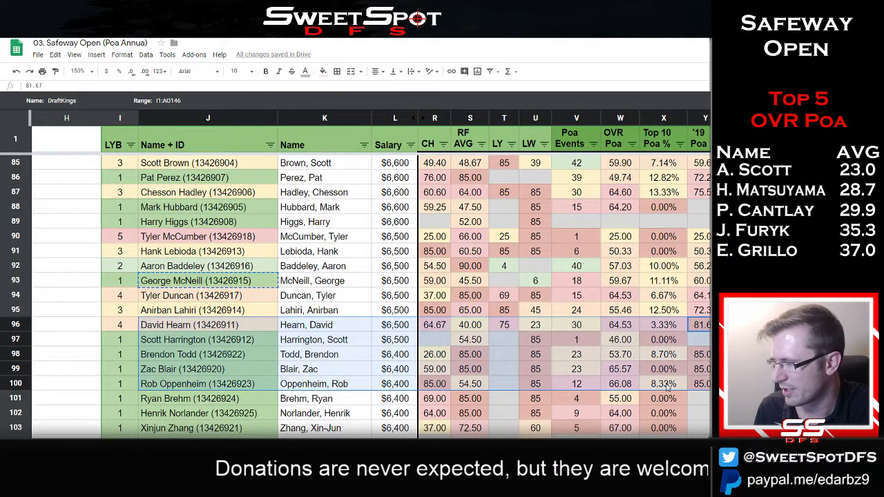
scroll(668, 389, "down", 3)
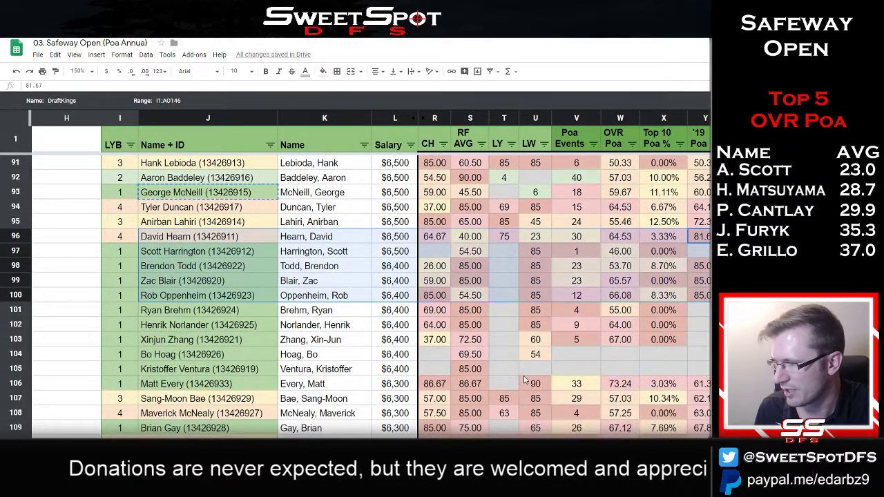
scroll(524, 379, "down", 2)
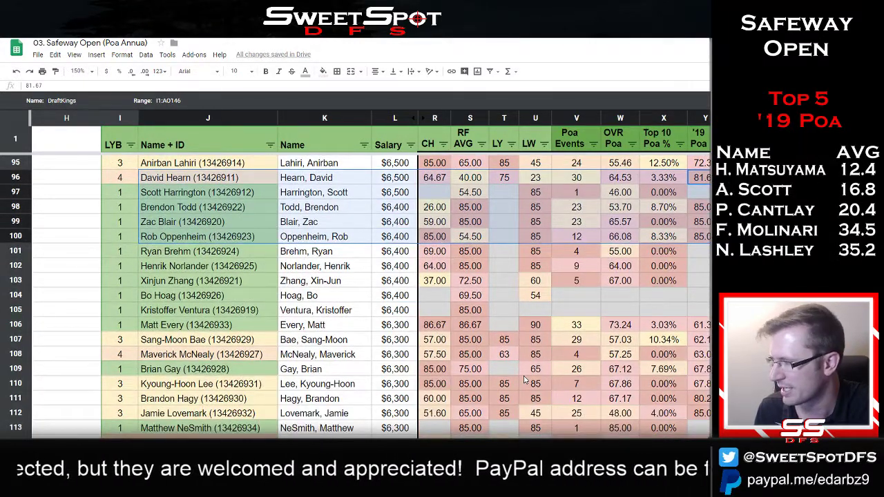
left_click(216, 388)
left_click(674, 389, "shift")
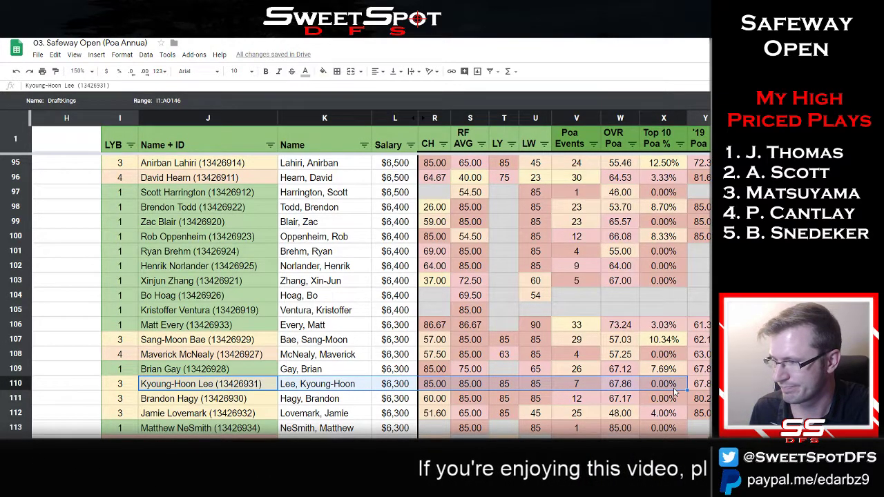
Copy Chris Stroud's name and ID entry from the Safeway Open spreadsheet and paste it into H15 through H18 of the lineup spreadsheet
scroll(675, 391, "down", 2)
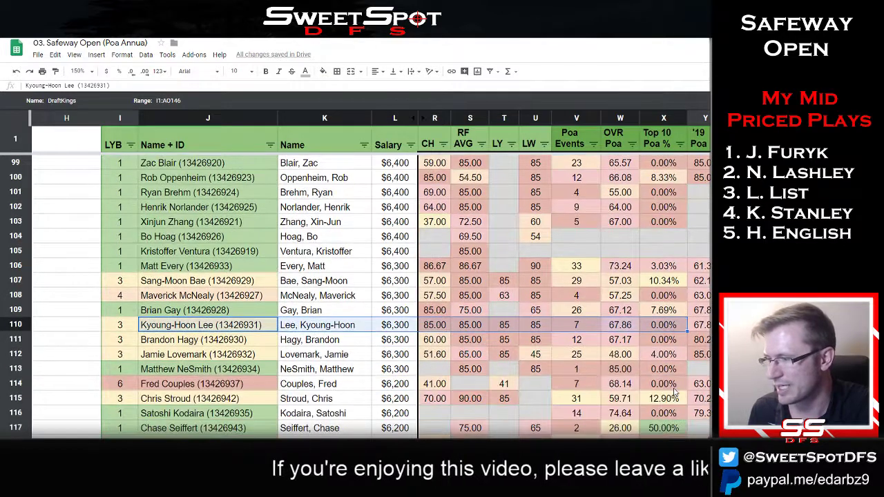
left_click_drag(621, 311, 702, 414)
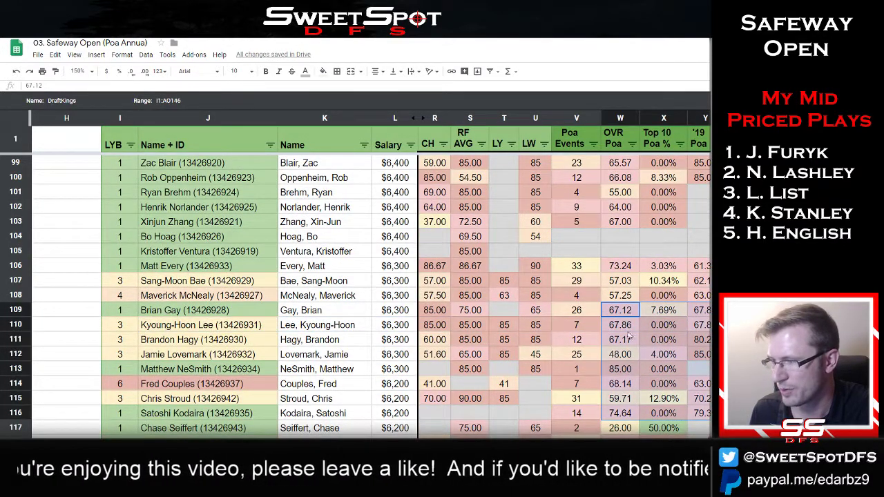
left_click(266, 407)
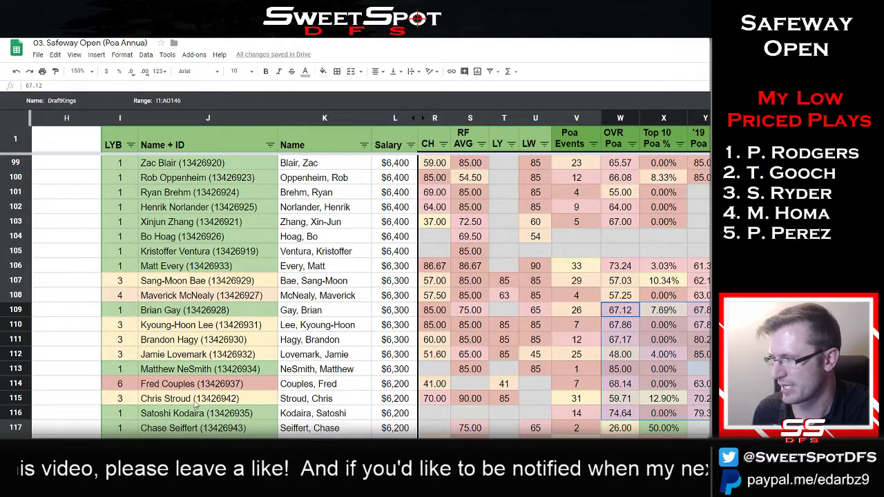
key("alt+Tab")
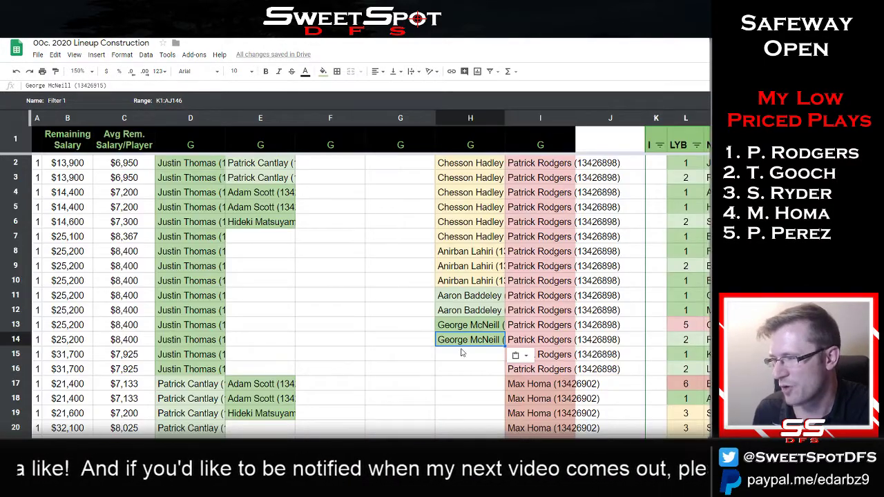
left_click(464, 355)
key("ctrl+v")
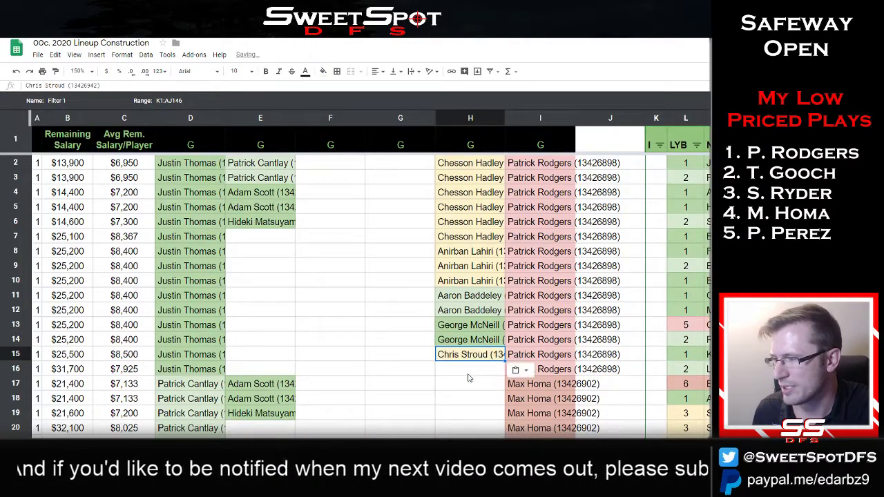
left_click(471, 370)
key("ctrl+v")
left_click(477, 384)
key("ctrl+v")
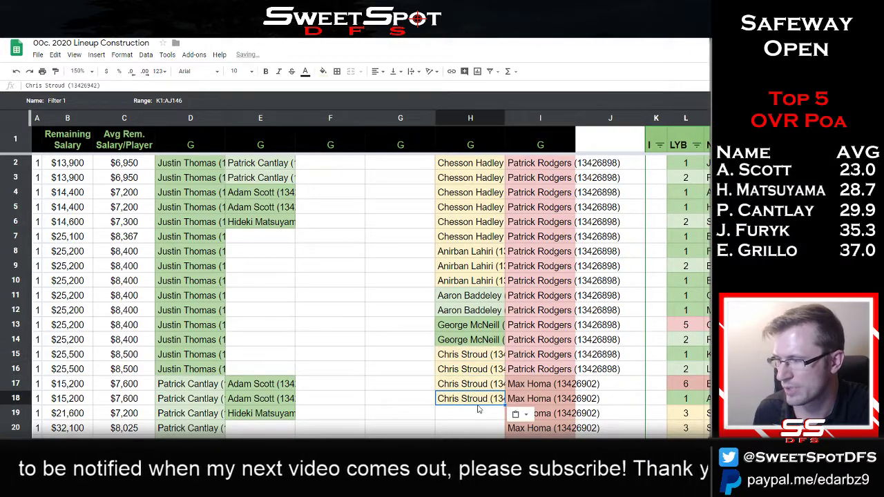
Check the statistics of Chris Stroud and Chase Seiffert, then copy Morgan Hoffmann's name and ID entry into H19 of the lineup spreadsheet
key("alt+Tab")
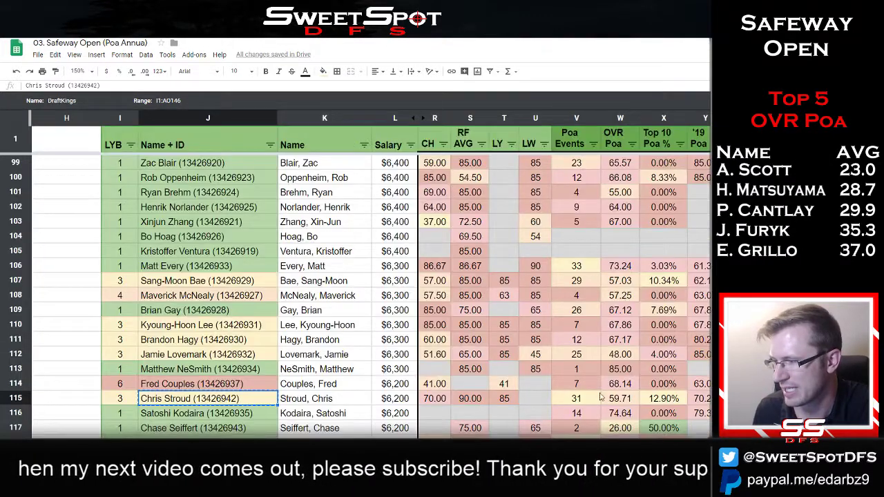
left_click(667, 401)
scroll(497, 330, "down", 3)
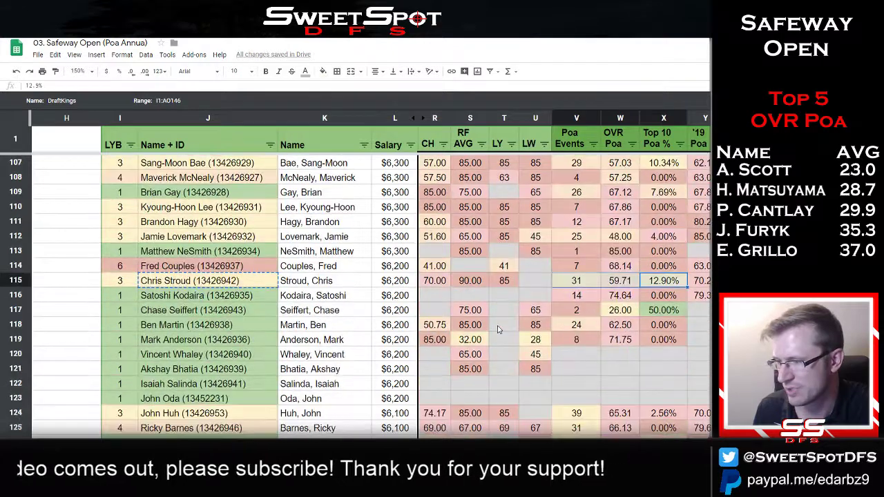
left_click_drag(663, 310, 246, 316)
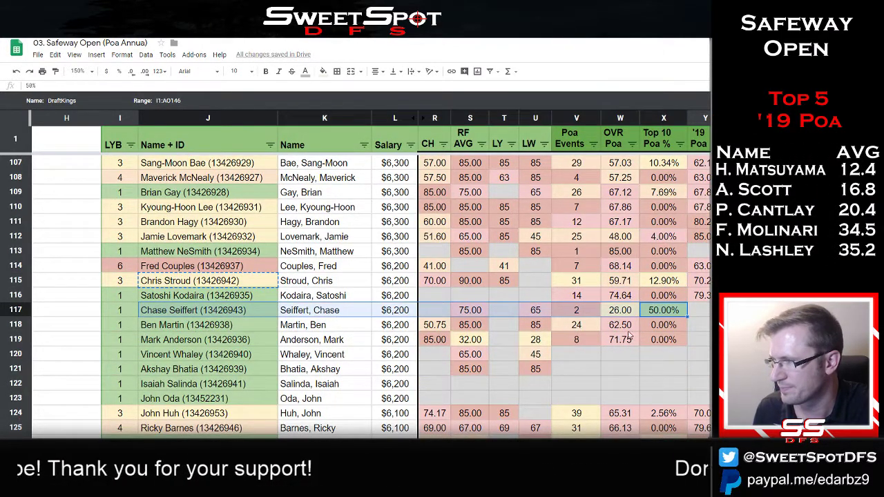
scroll(622, 373, "down", 2)
scroll(614, 368, "down", 3)
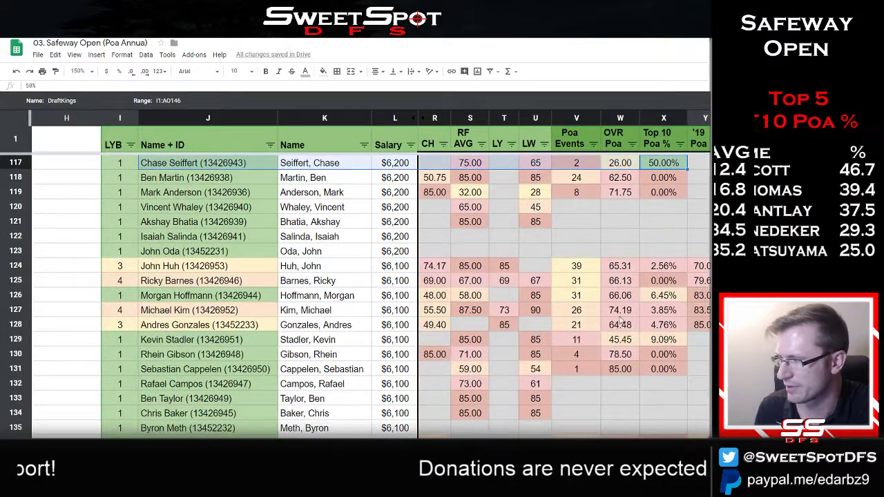
left_click(210, 300)
key("alt+Tab")
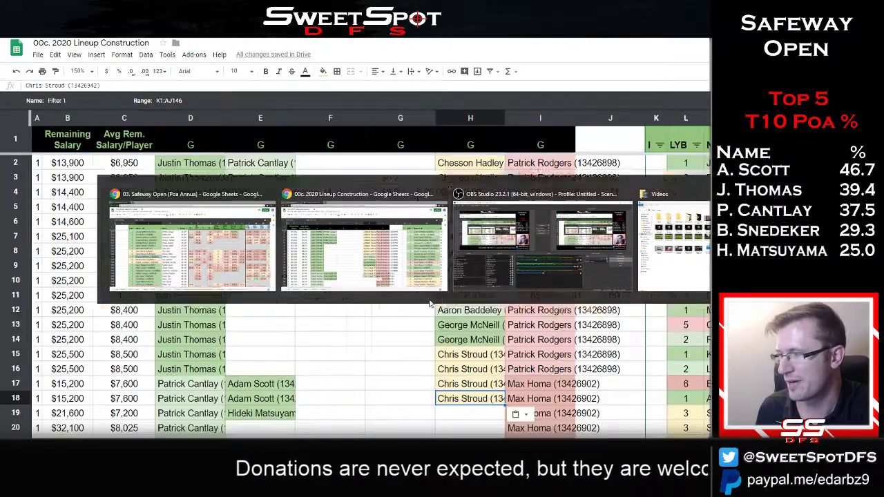
left_click(469, 414)
key("ctrl+v")
Paste Morgan Hoffmann's copied name and ID entry into H20, H21 and H22 as well
scroll(407, 324, "down", 5)
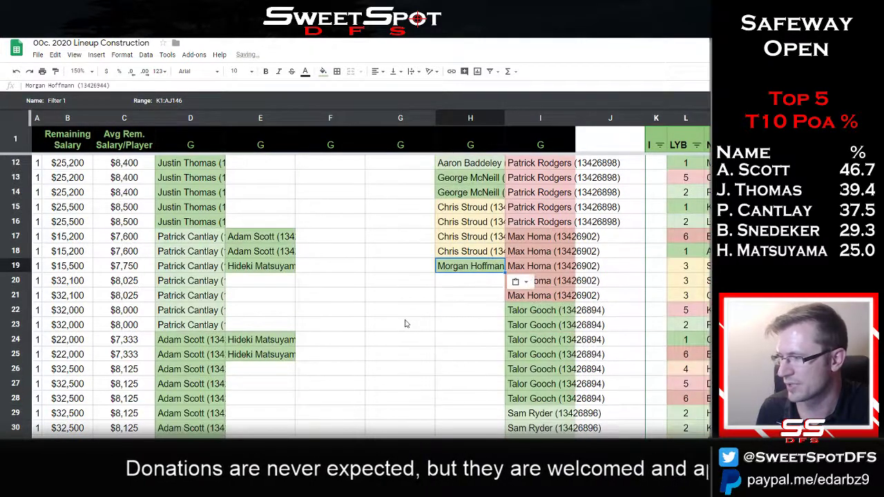
left_click(478, 284)
key("ctrl+v")
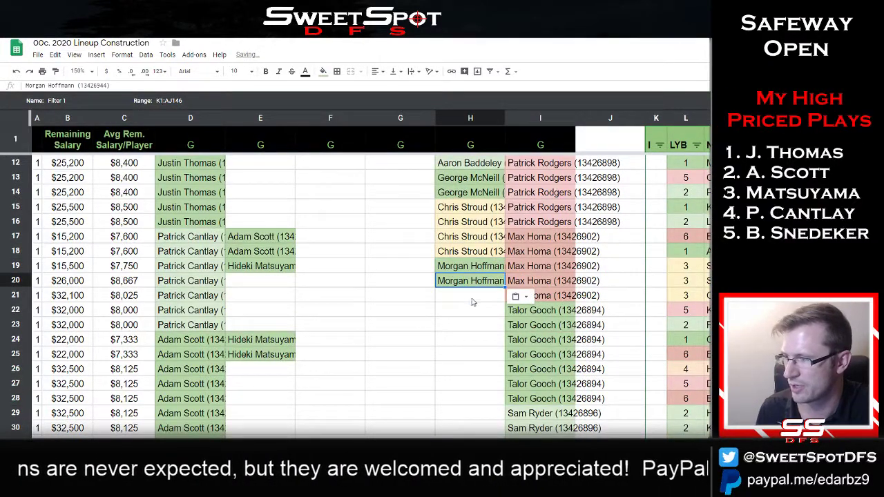
left_click(471, 299)
key("ctrl+v")
left_click(461, 312)
key("ctrl+v")
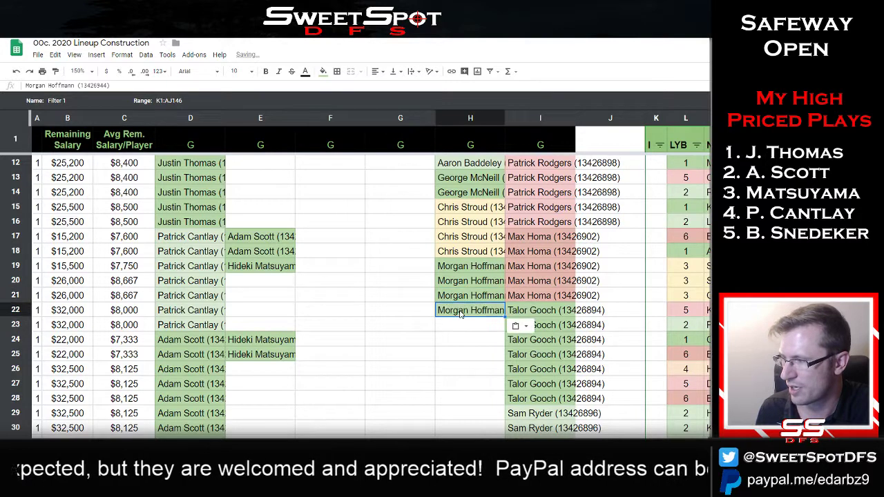
left_click(457, 273, "shift")
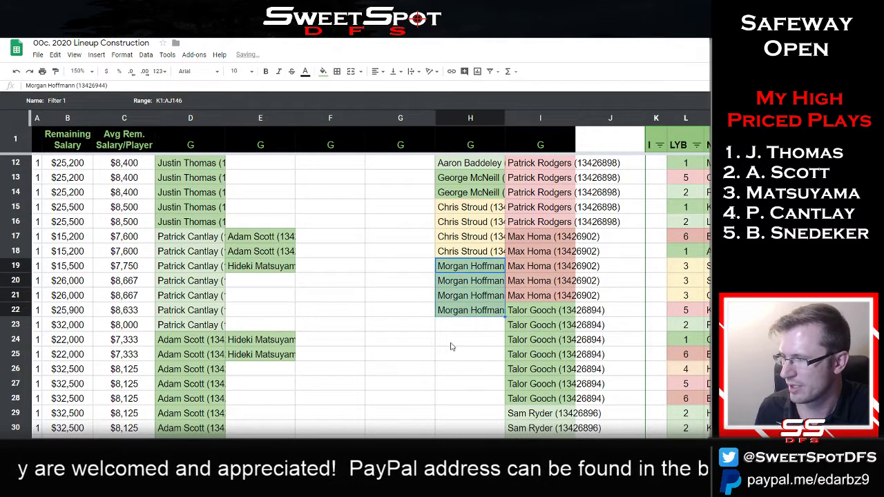
left_click(461, 117)
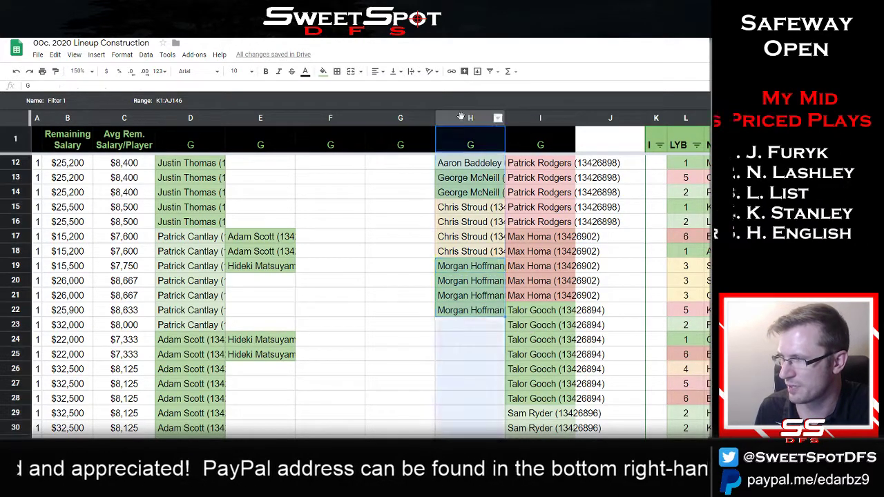
left_click(546, 118)
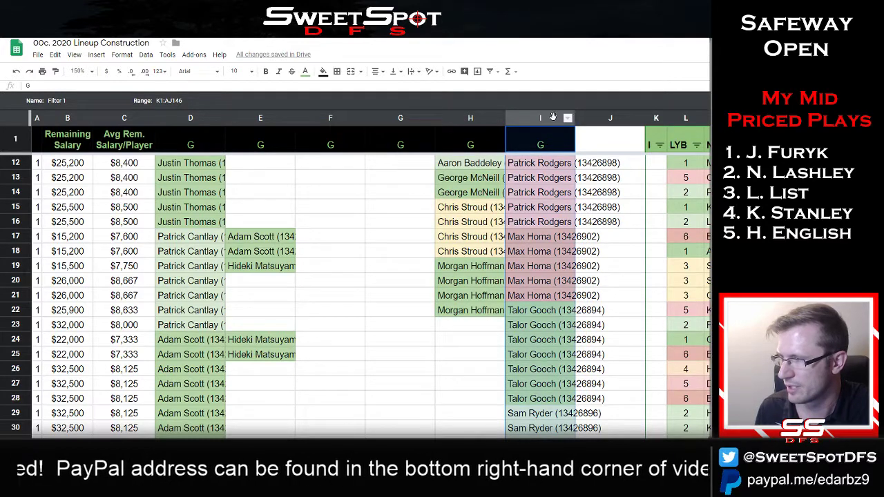
left_click(461, 310)
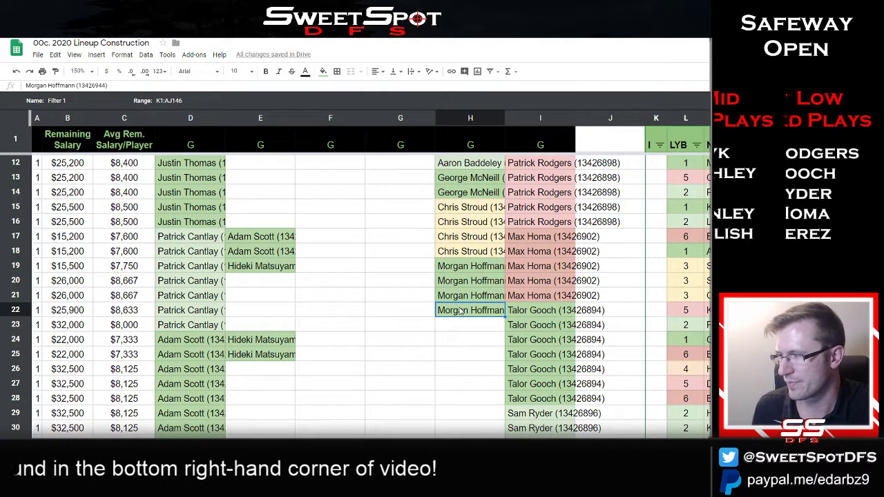
Switch to the Safeway Open spreadsheet and examine the Poa statistics of the lowest-priced golfers, from Rafael Campos to the end of the list
key("alt+Tab")
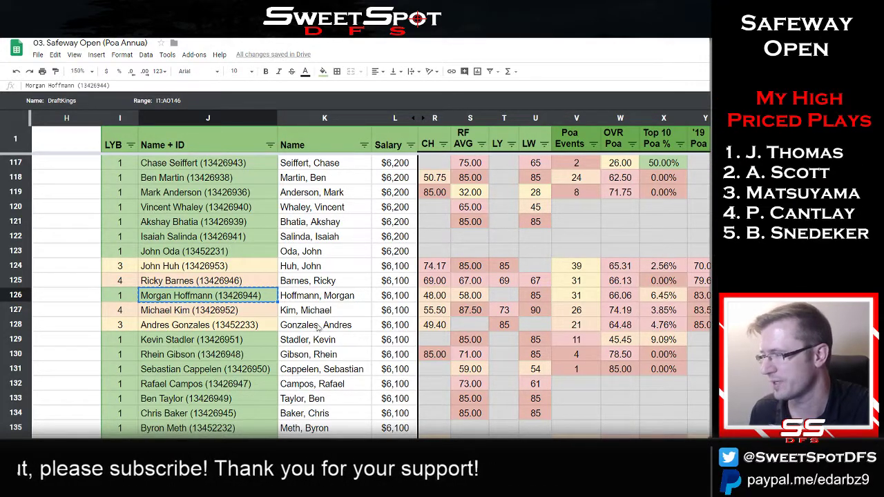
scroll(318, 328, "down", 3)
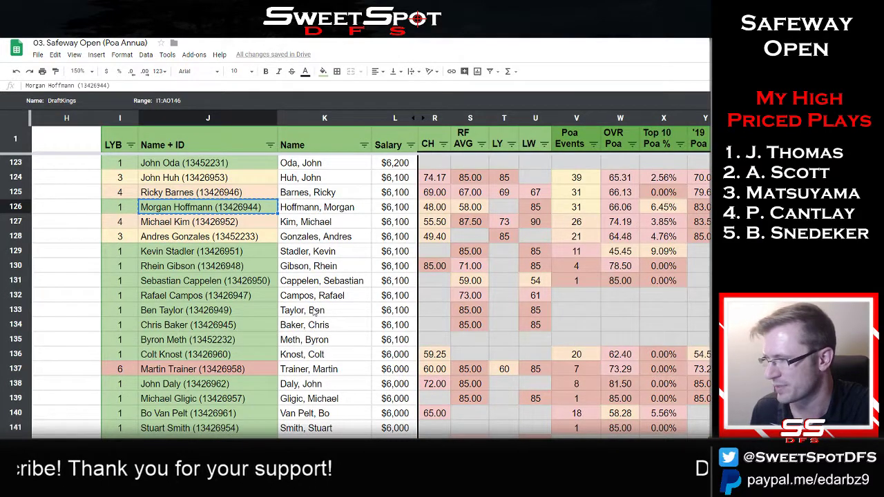
scroll(314, 313, "down", 3)
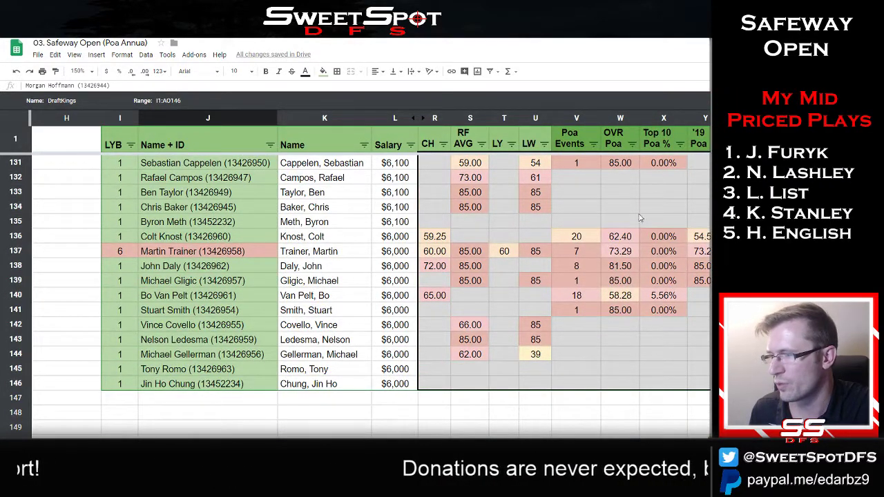
left_click_drag(576, 178, 700, 224)
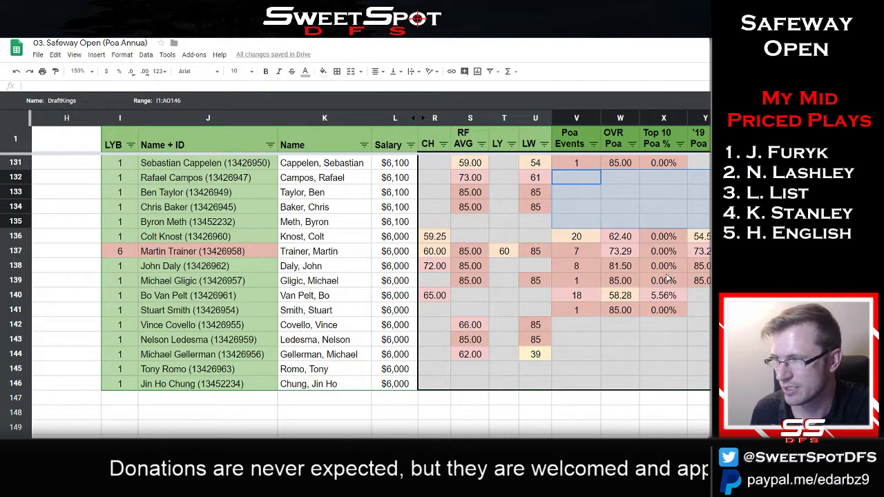
left_click_drag(207, 178, 207, 237)
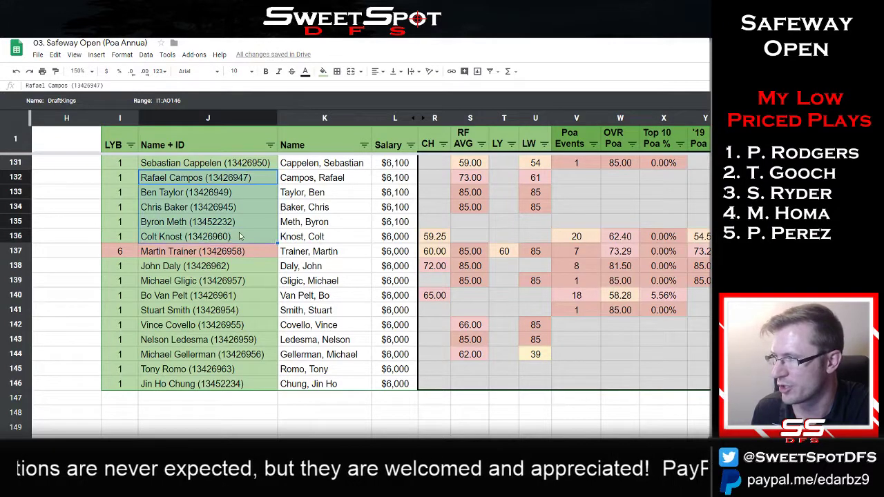
left_click(212, 179)
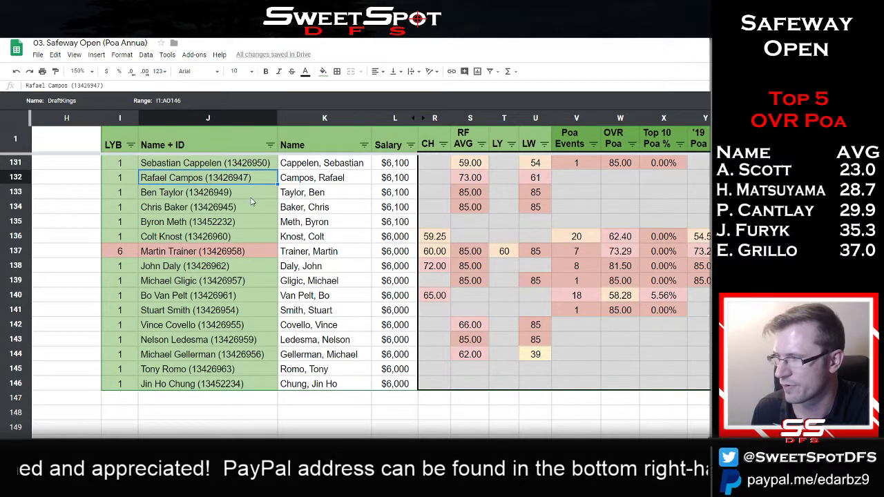
left_click_drag(241, 198, 240, 224)
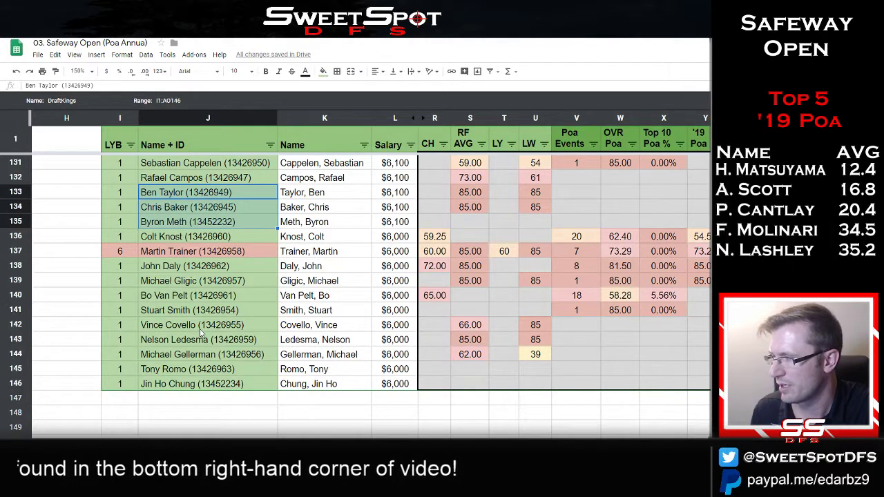
left_click(207, 238)
left_click(218, 271, "ctrl")
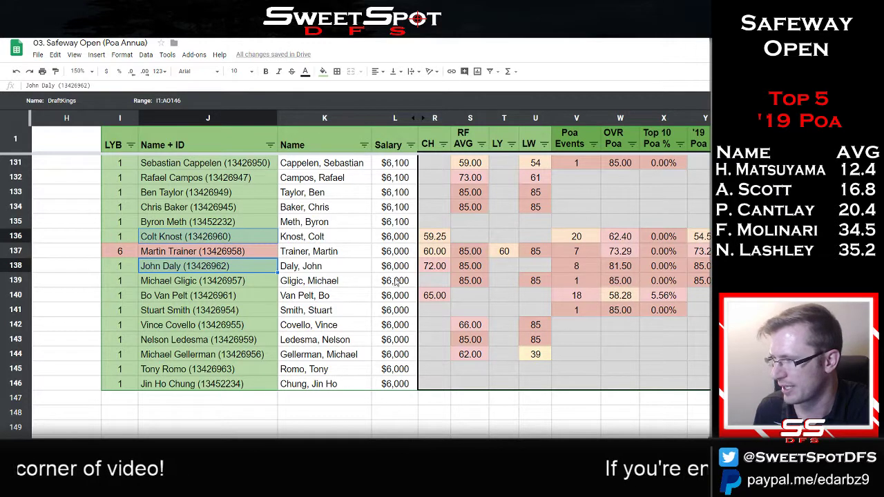
left_click_drag(576, 236, 698, 310)
left_click_drag(177, 325, 698, 384)
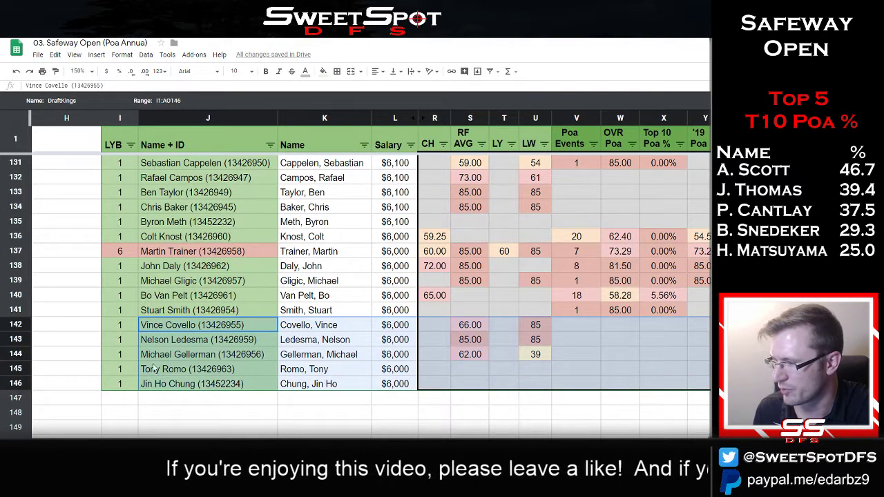
left_click(201, 372)
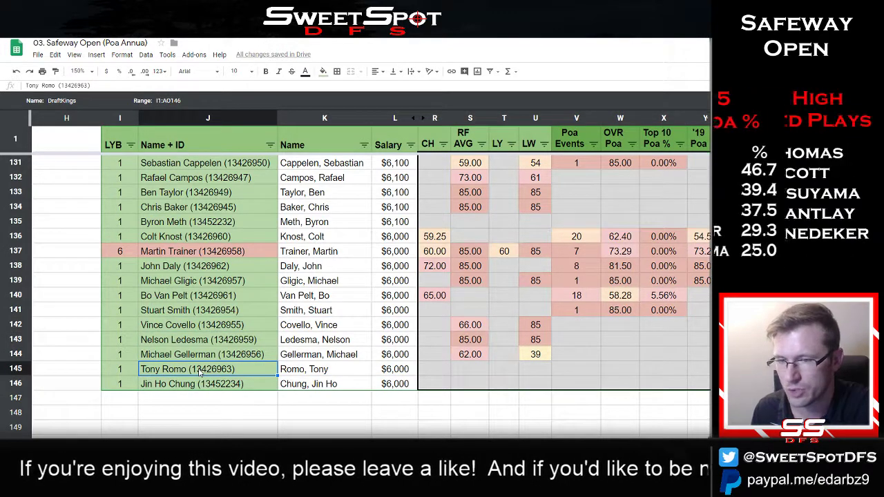
Examine the statistics of the golfers further up the list, highlighting Vincent Whaley through John Oda and Kristoffer Ventura's row
scroll(312, 262, "up", 5)
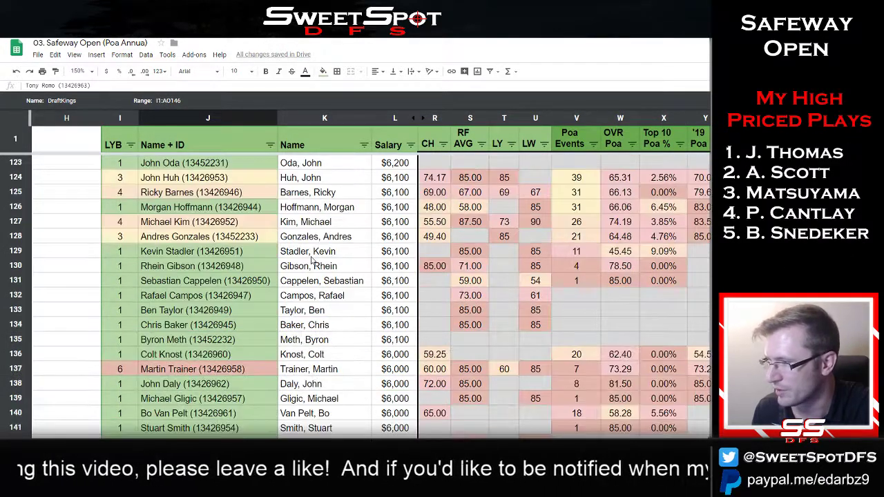
left_click_drag(221, 254, 694, 214)
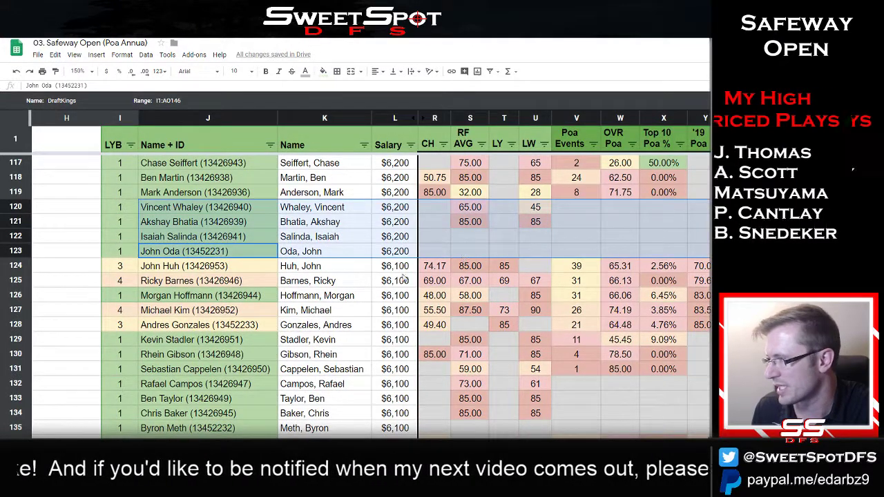
scroll(374, 312, "up", 2)
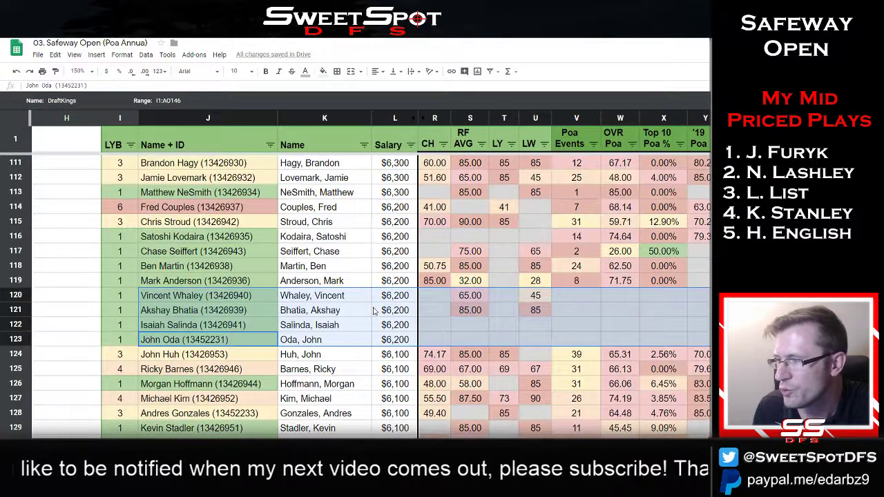
left_click(312, 316)
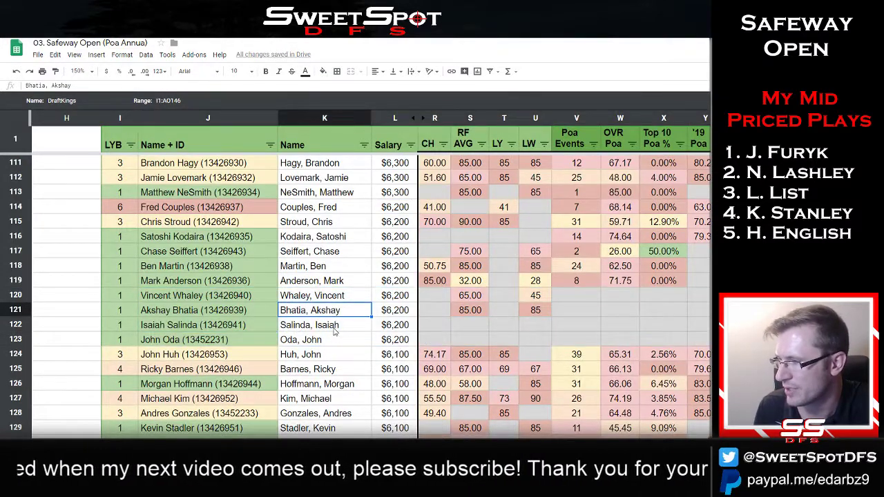
scroll(335, 333, "up", 3)
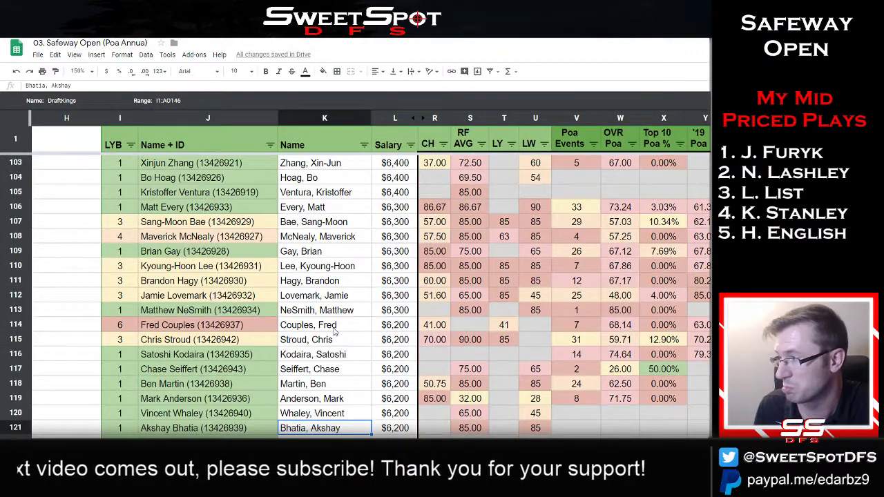
left_click(194, 192)
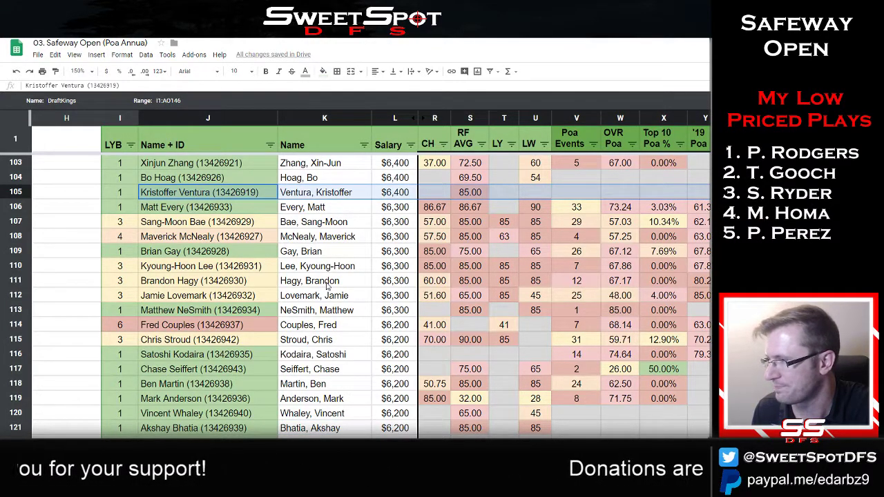
scroll(327, 285, "up", 2)
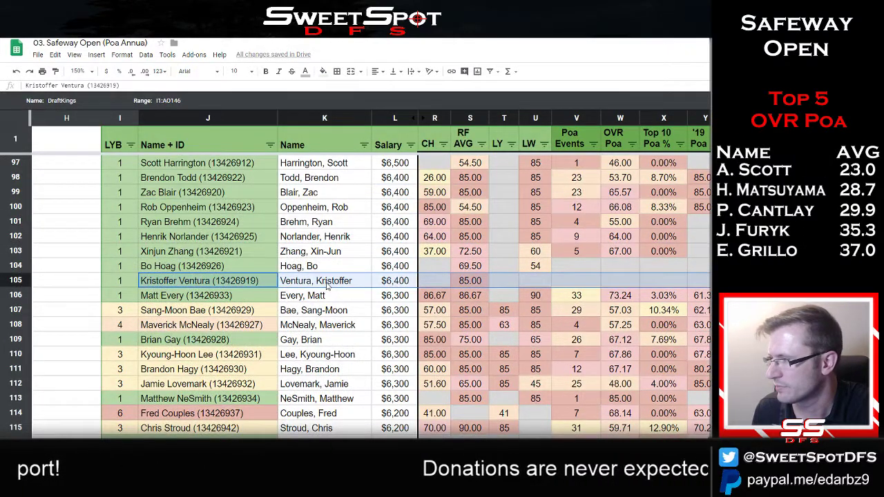
Examine the statistics of the golfers from Kristoffer Ventura up to the $7,300 range, highlighting Harry Higgs's row
scroll(328, 286, "up", 3)
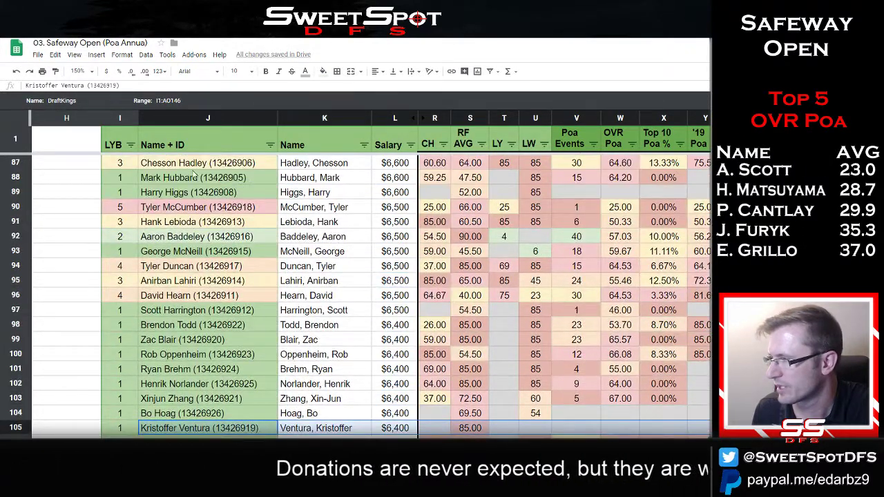
left_click(177, 195)
scroll(292, 327, "up", 3)
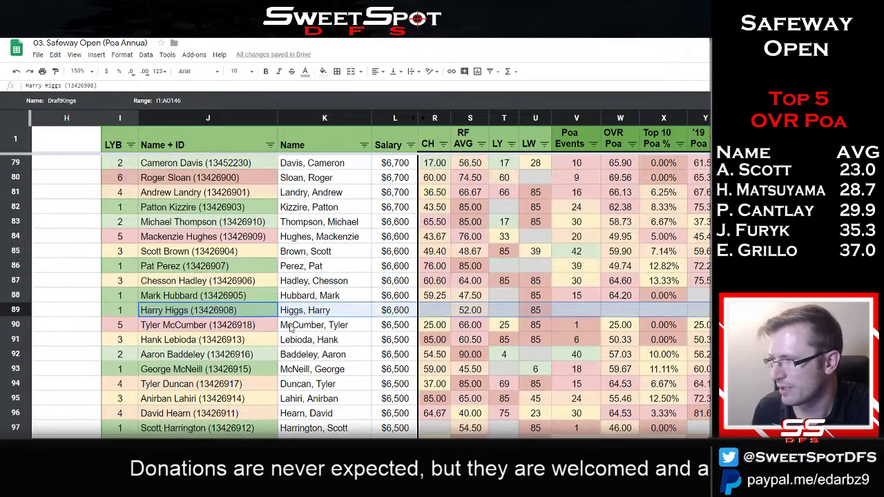
scroll(291, 329, "up", 5)
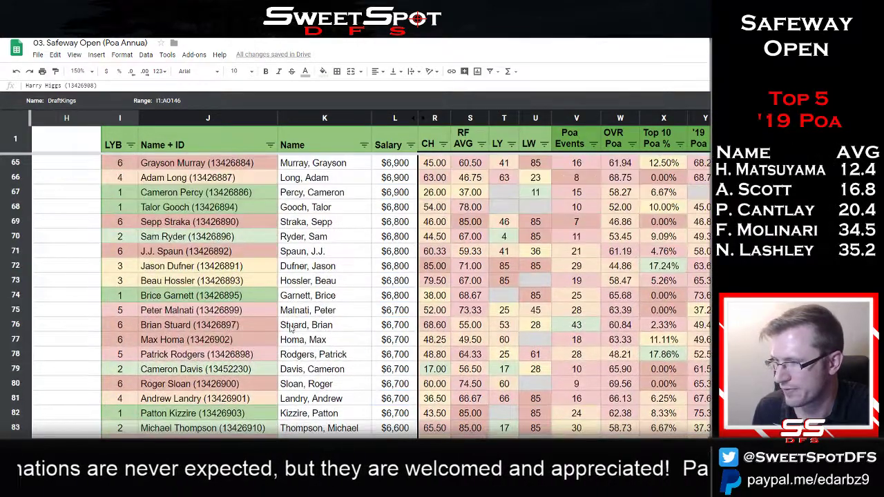
scroll(291, 329, "up", 20)
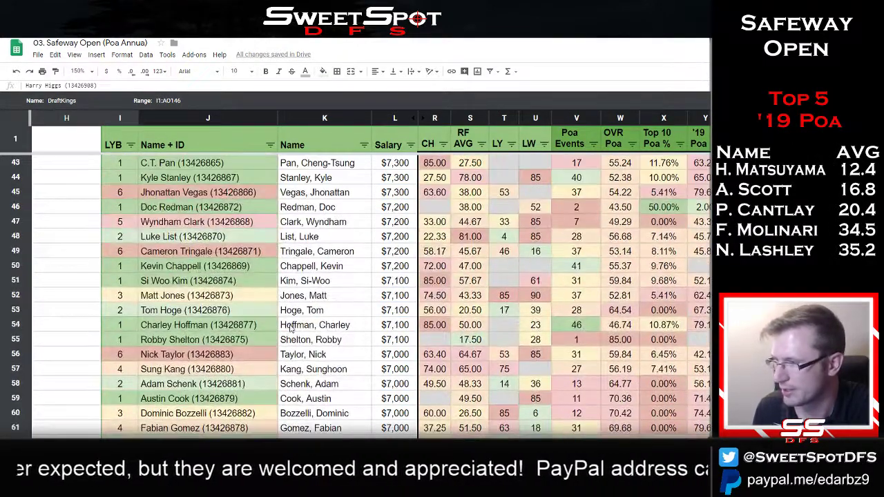
scroll(292, 328, "up", 1)
scroll(291, 329, "down", 13)
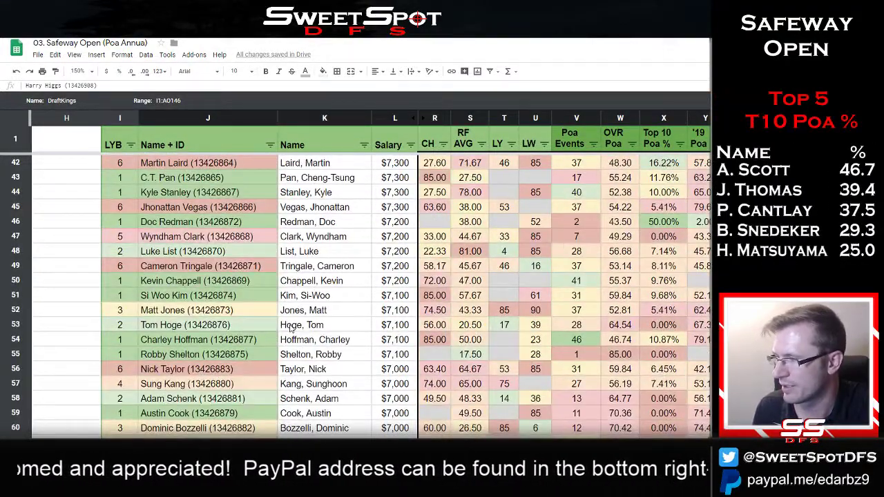
scroll(292, 329, "down", 4)
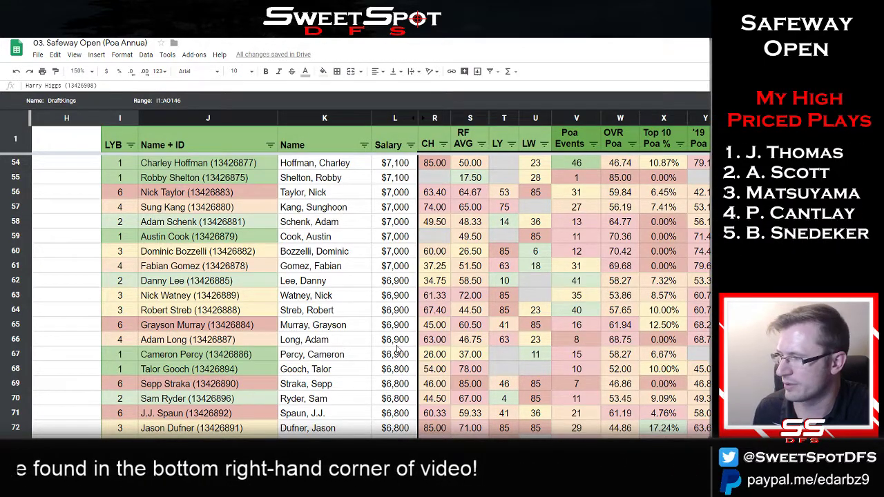
Switch to the 2020 Lineup Construction spreadsheet and examine the unfilled rows of column H and the Patrick Rodgers entries in I2:I16
key("alt+Tab")
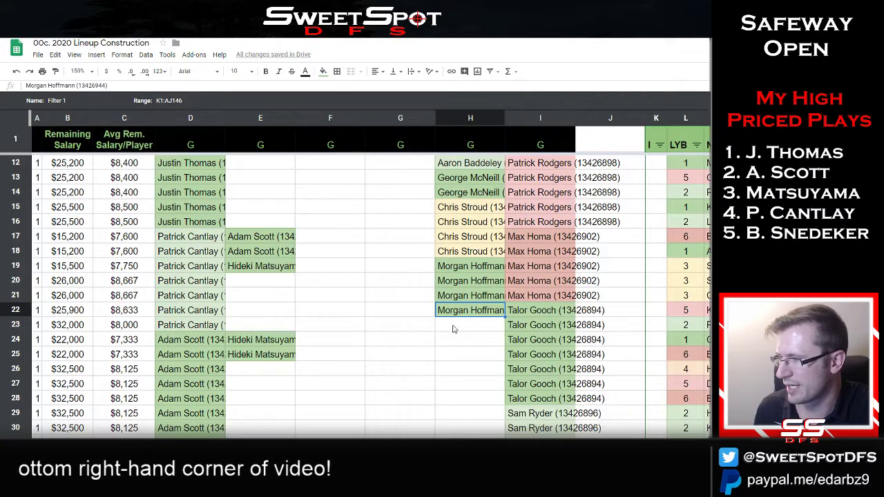
scroll(453, 329, "down", 3)
left_click(466, 218)
scroll(470, 276, "down", 4)
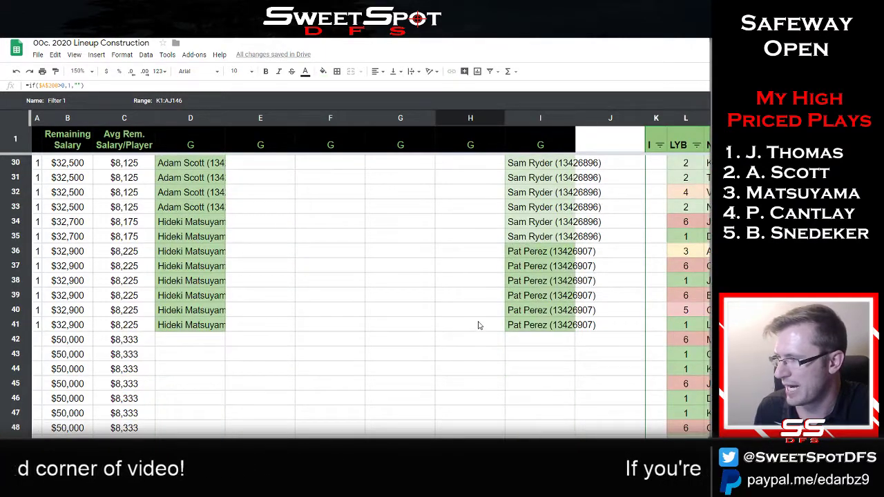
left_click(480, 326, "shift")
scroll(392, 363, "up", 10)
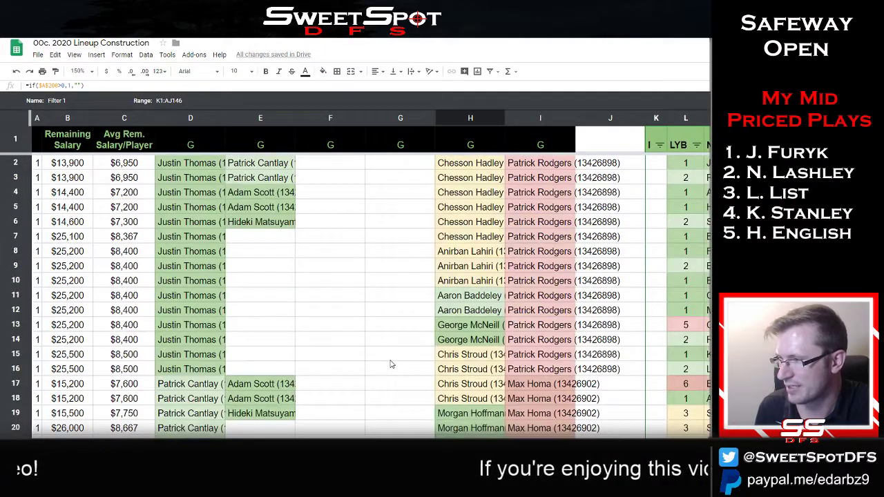
left_click_drag(559, 166, 553, 210)
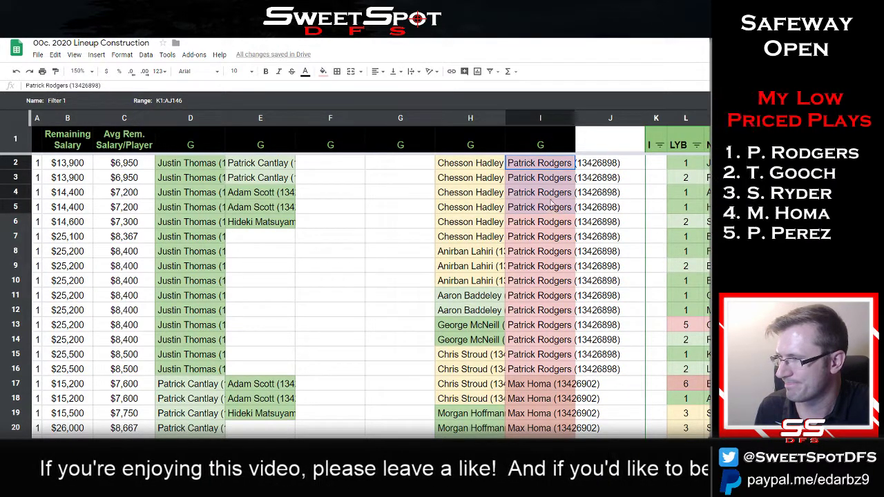
left_click_drag(553, 209, 545, 369)
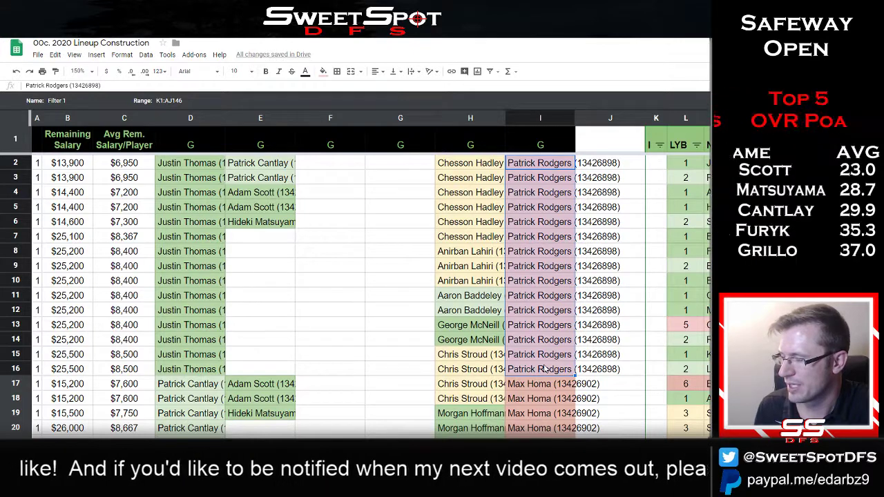
left_click_drag(542, 170, 540, 221)
key("ctrl+c")
scroll(465, 308, "down", 3)
left_click(484, 267)
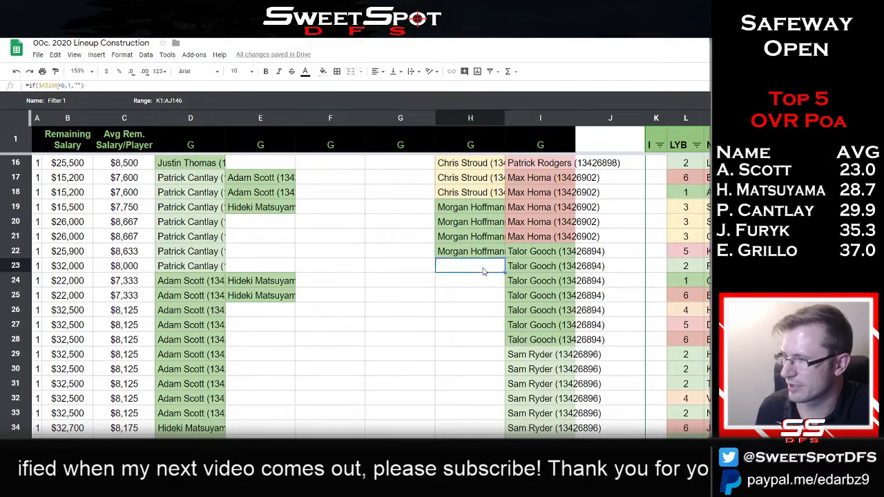
key("ctrl+v")
Copy three Talor Gooch entries from column I into H27:H29 and three Sam Ryder entries into H30:H32
left_click_drag(541, 251, 541, 281)
key("ctrl+c")
left_click(484, 326)
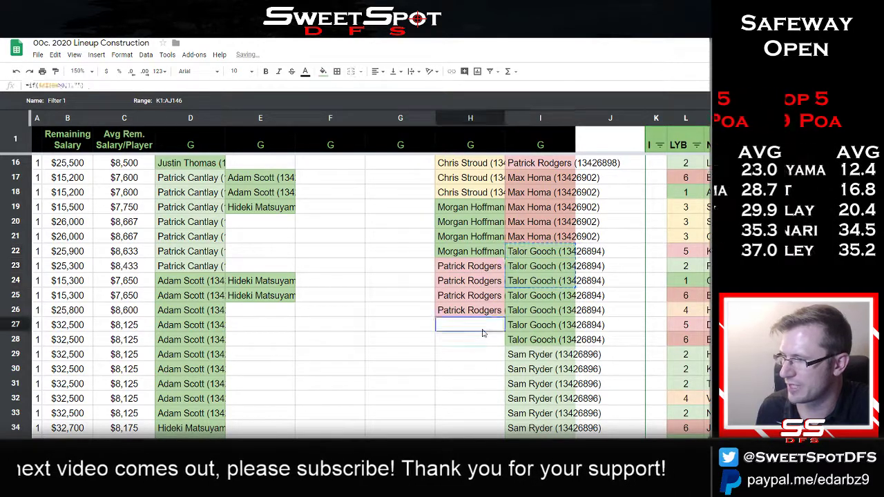
key("ctrl+v")
left_click_drag(541, 355, 541, 383)
key("ctrl+c")
left_click(481, 374)
key("ctrl+v")
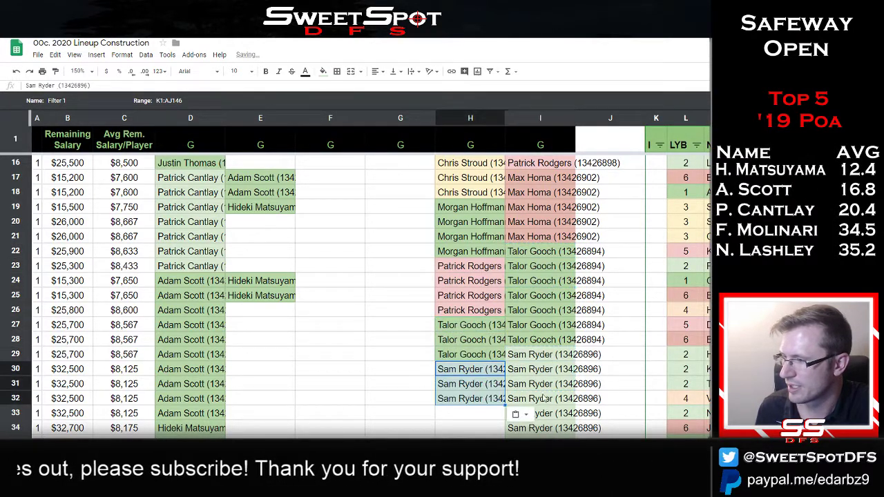
Copy three Pat Perez entries from column I into H33:H35 and review the filled rows of column H
scroll(577, 369, "down", 2)
left_click_drag(550, 340, 550, 413)
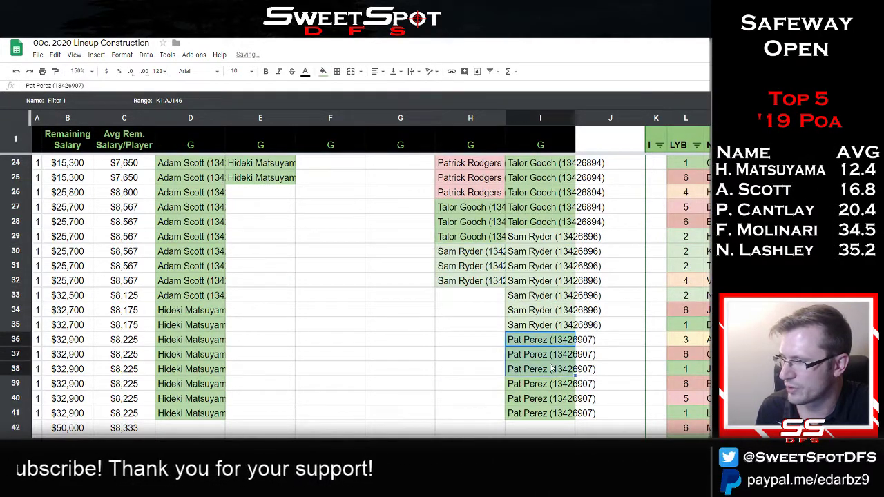
key("ctrl+c")
left_click(463, 299)
key("ctrl+v")
scroll(545, 326, "up", 5)
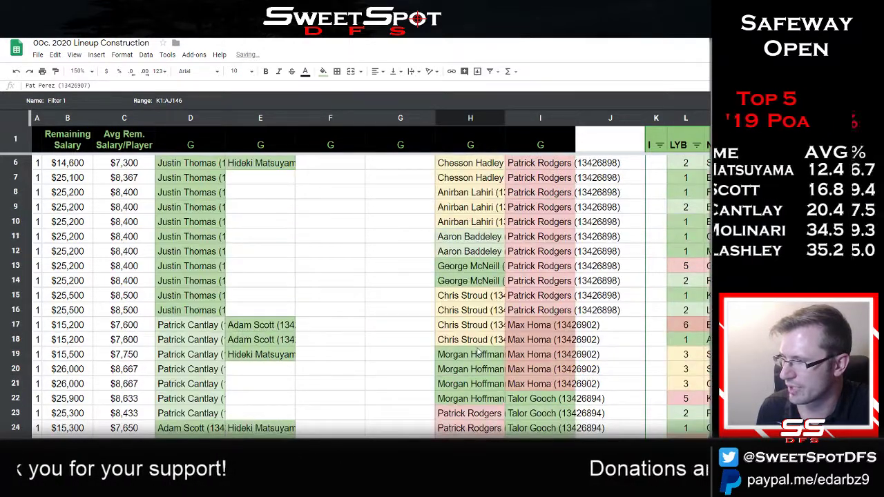
scroll(544, 326, "down", 3)
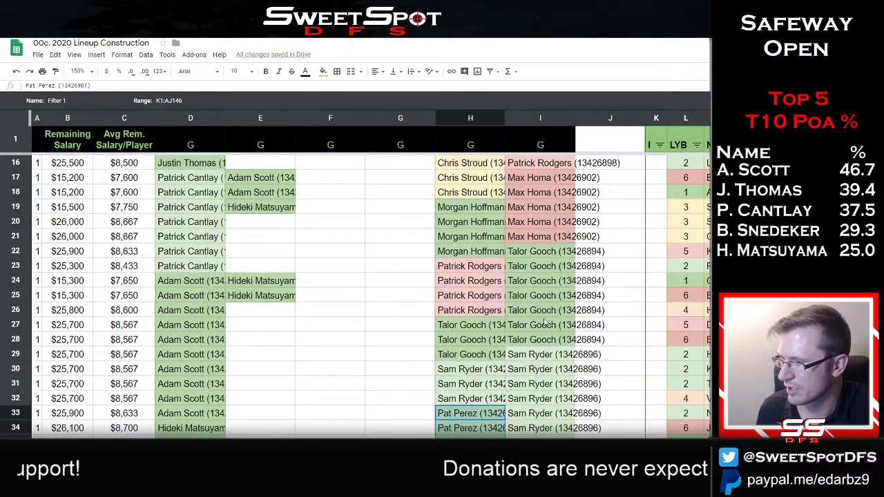
scroll(471, 249, "down", 4)
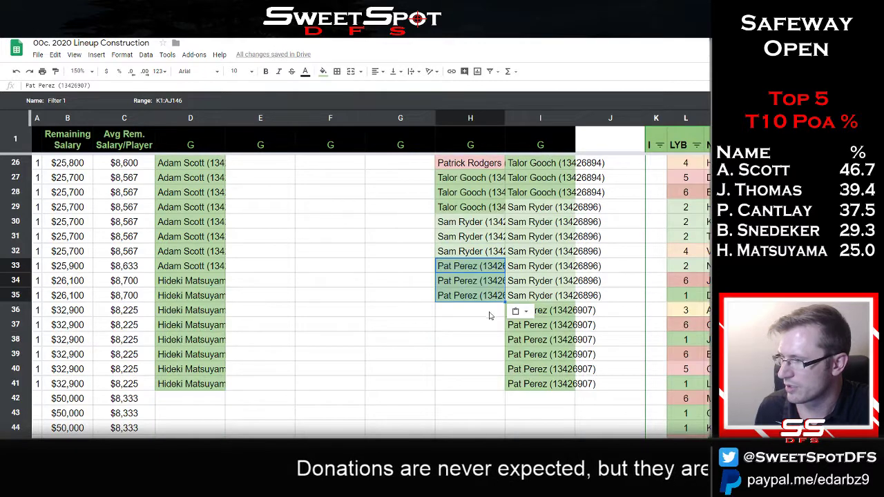
Copy Sepp Straka's name and ID entry from the Safeway Open spreadsheet into H36 through H39 of the lineup spreadsheet
key("alt+Tab")
scroll(245, 309, "down", 2)
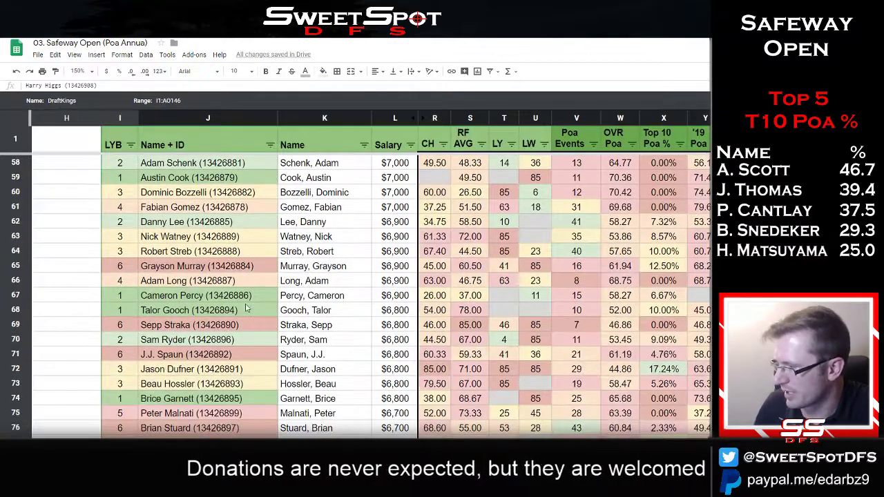
left_click(209, 326)
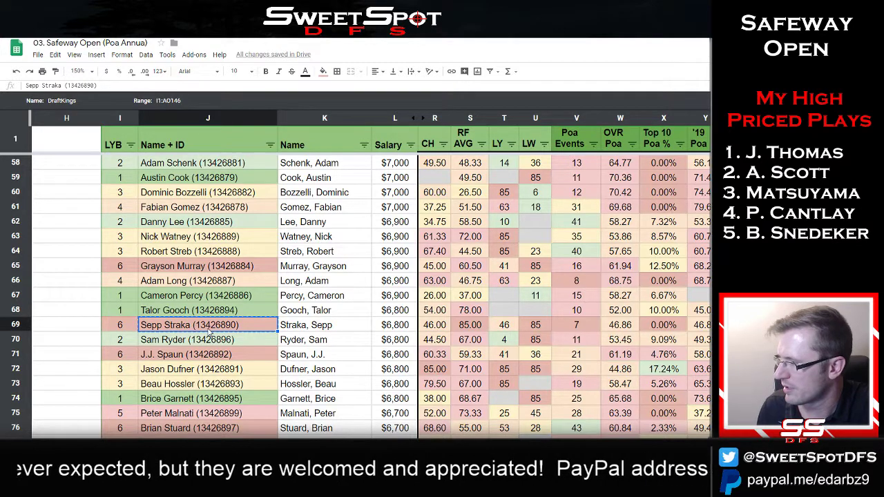
key("alt+Tab")
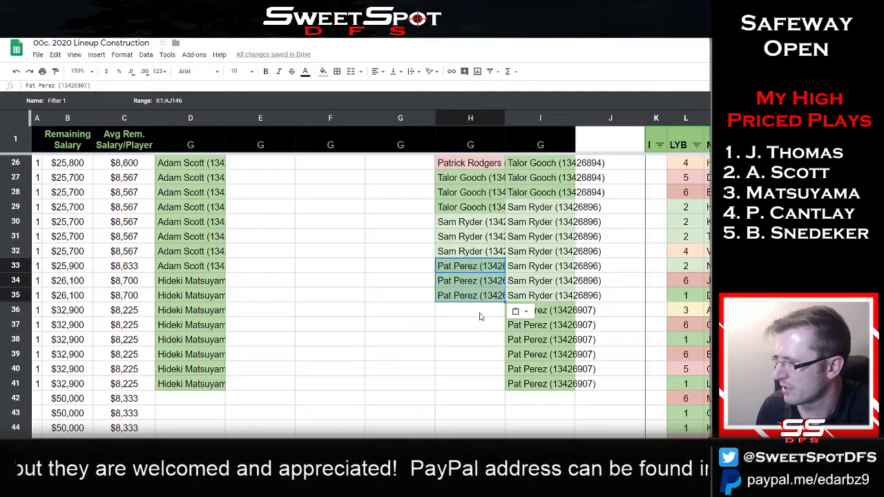
left_click(483, 313)
key("ctrl+v")
key("Down")
key("ctrl+v")
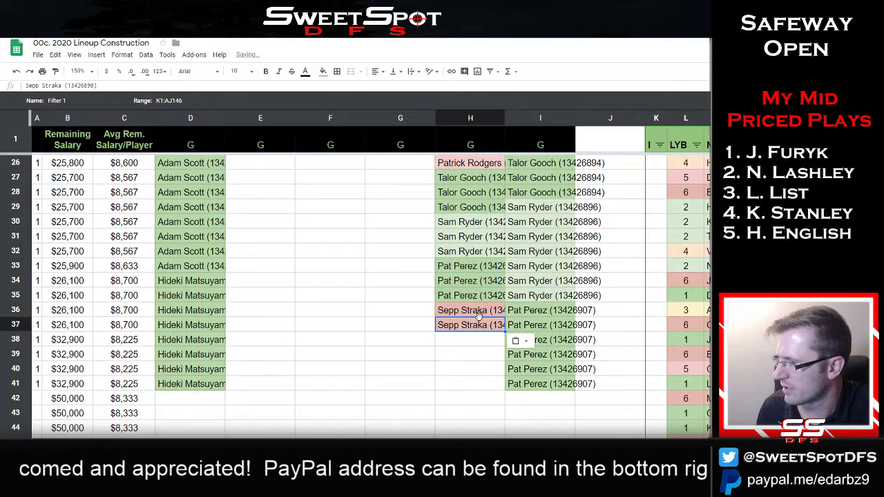
key("alt+Tab")
key("alt+Tab")
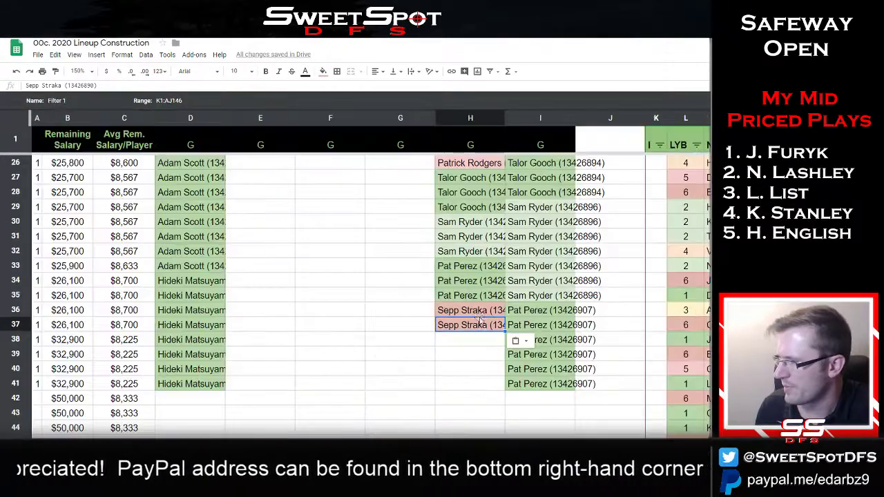
key("ctrl+v")
key("Down")
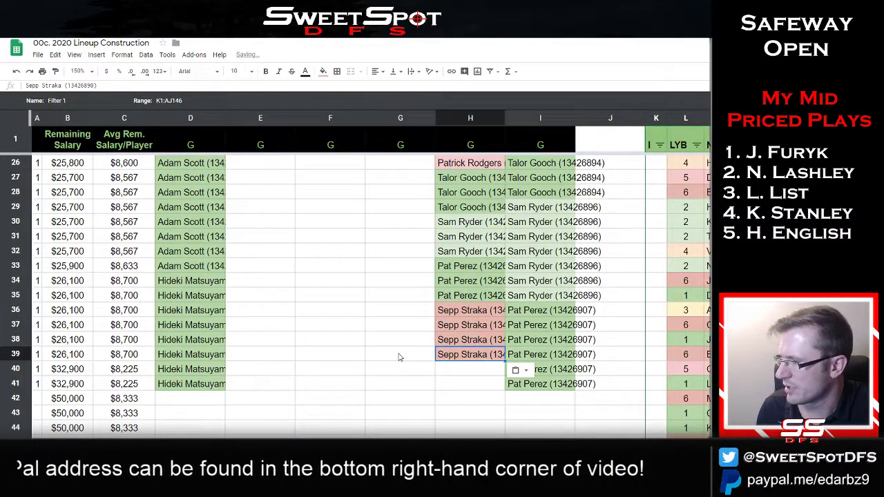
Copy Adam Long's name and ID entry from the Safeway Open spreadsheet into H40 and H41 of the lineup spreadsheet
key("alt+Tab")
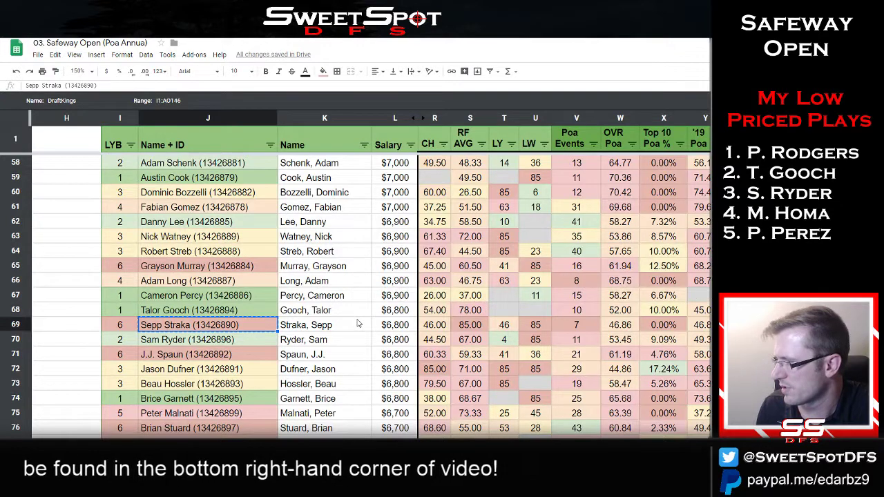
left_click(207, 282)
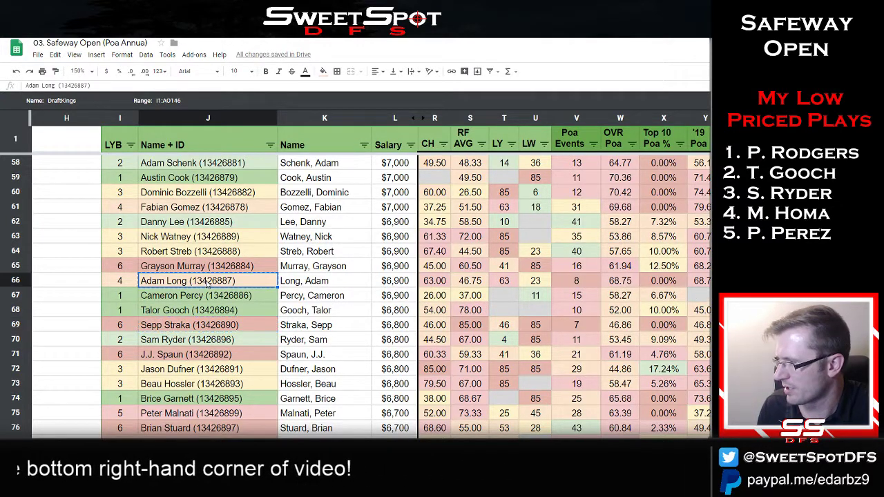
key("ctrl+c")
key("alt+Tab")
left_click(475, 369)
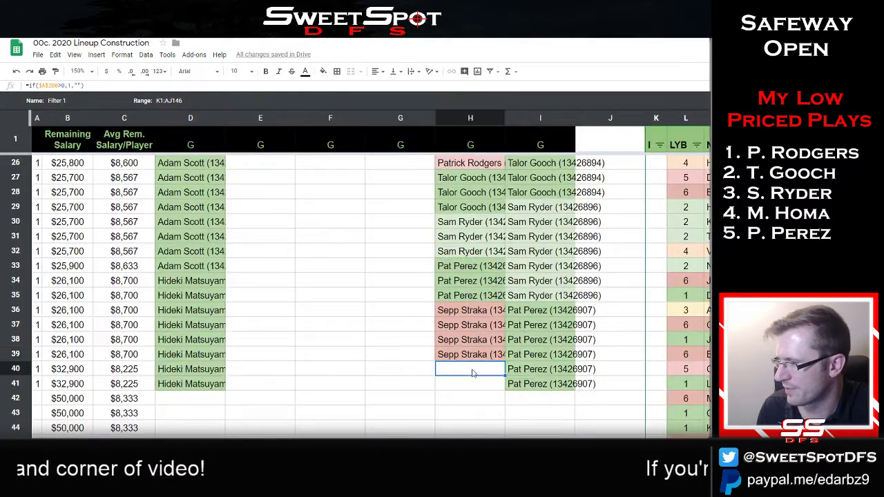
key("ctrl+v")
Replace the golfers in H25, H26, H29 and H35 with Adam Long's copied entry
scroll(476, 255, "up", 2)
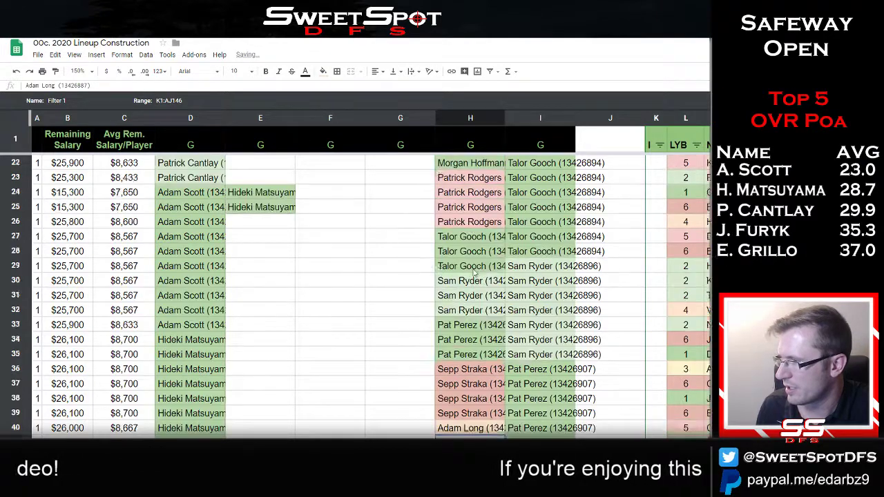
left_click(474, 253)
key("ctrl+v")
left_click(476, 240)
key("ctrl+v")
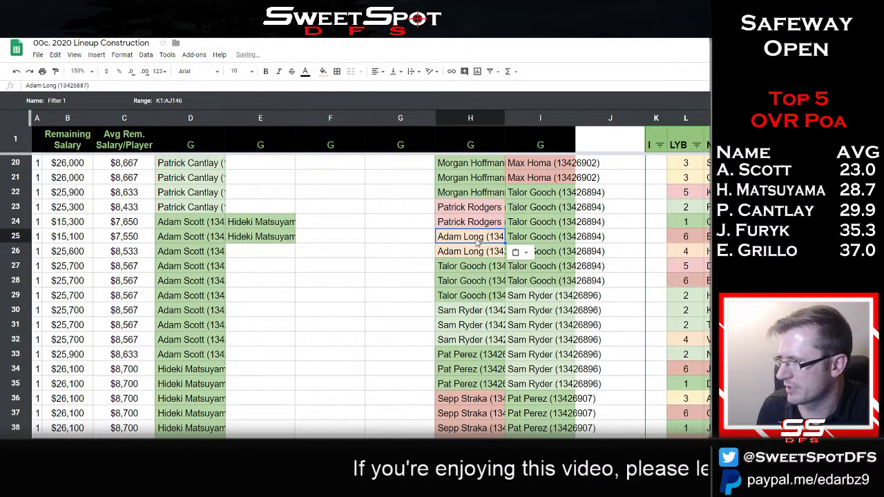
left_click(482, 297)
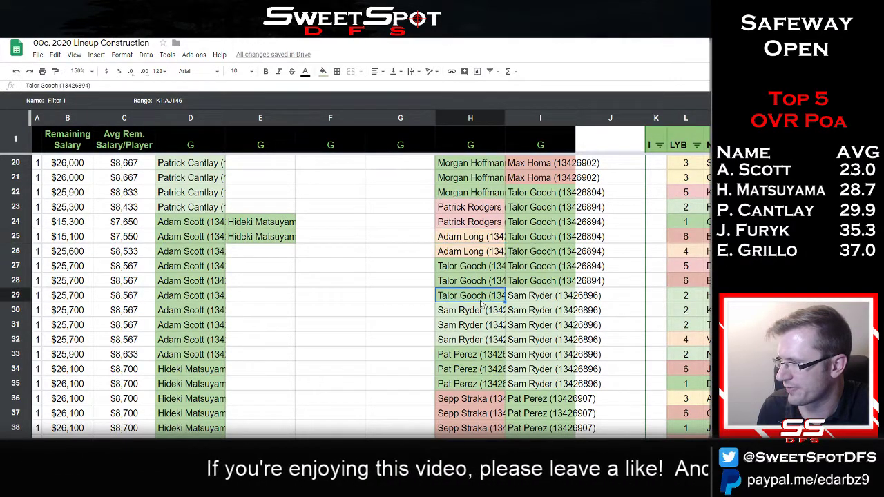
key("ctrl+v")
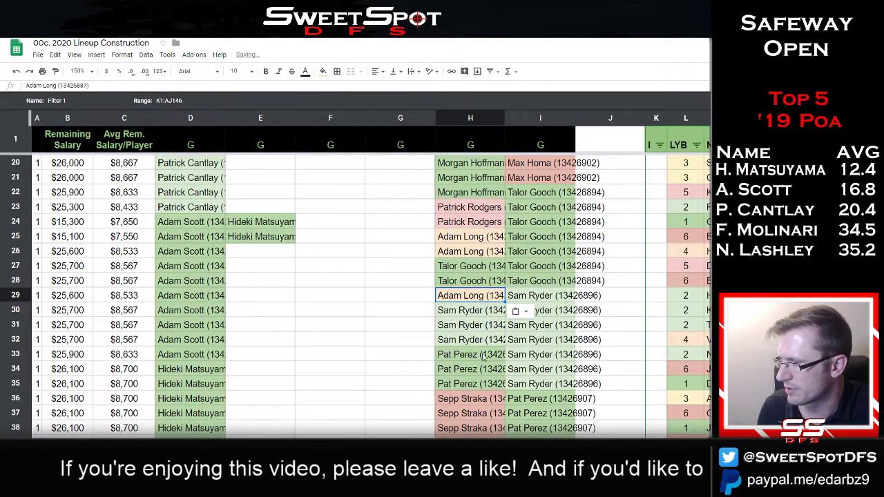
left_click(474, 385)
key("ctrl+v")
scroll(368, 300, "up", 1)
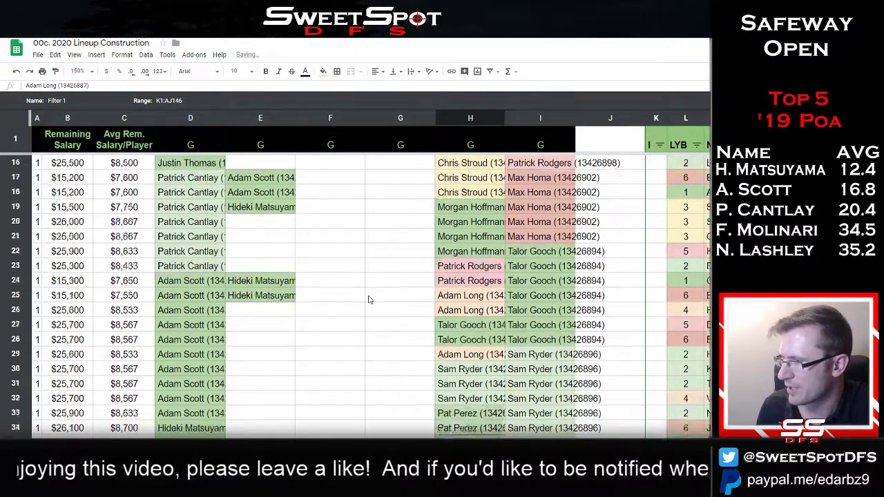
scroll(368, 300, "down", 3)
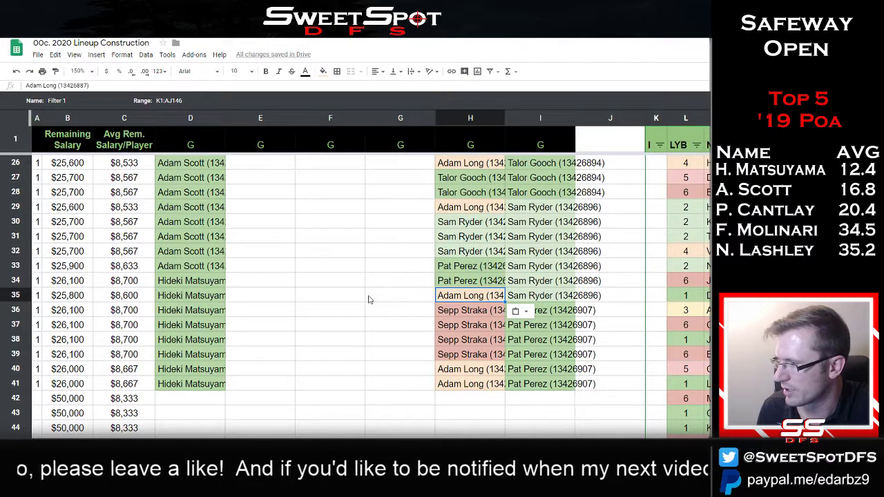
Randomize the order of the golfers in I2:I41
left_click(509, 385)
scroll(509, 385, "up", 8)
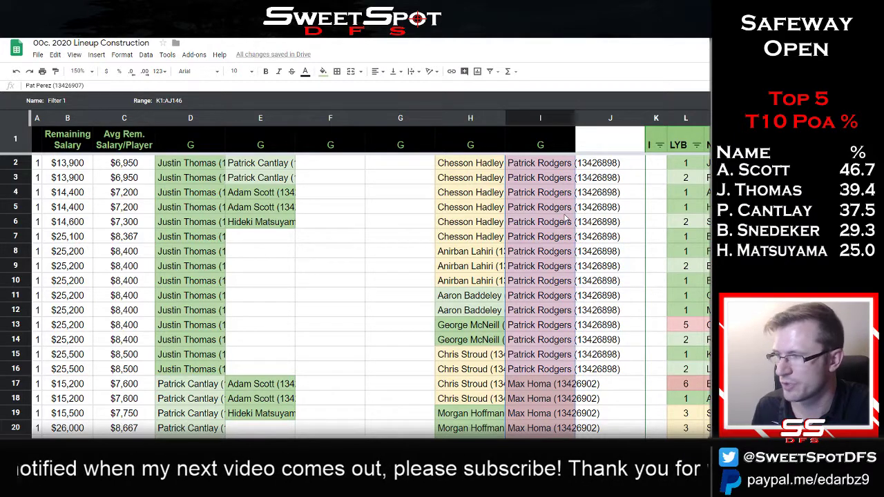
right_click(543, 194)
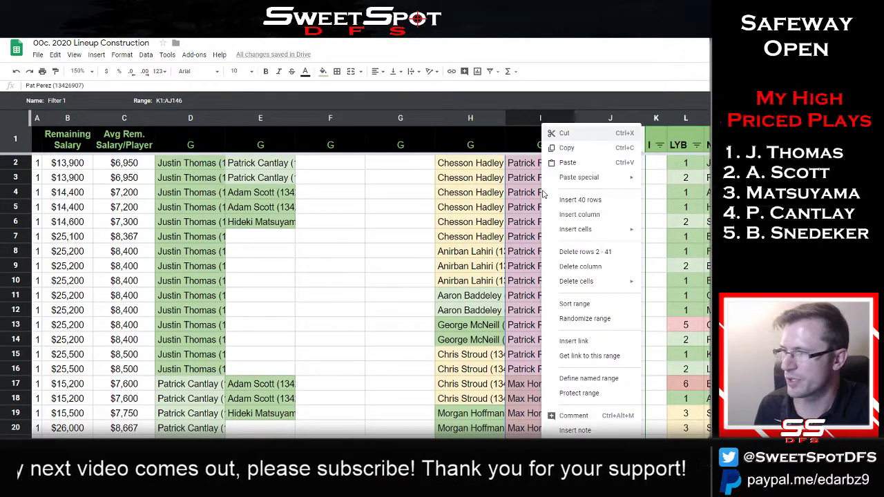
left_click(598, 321)
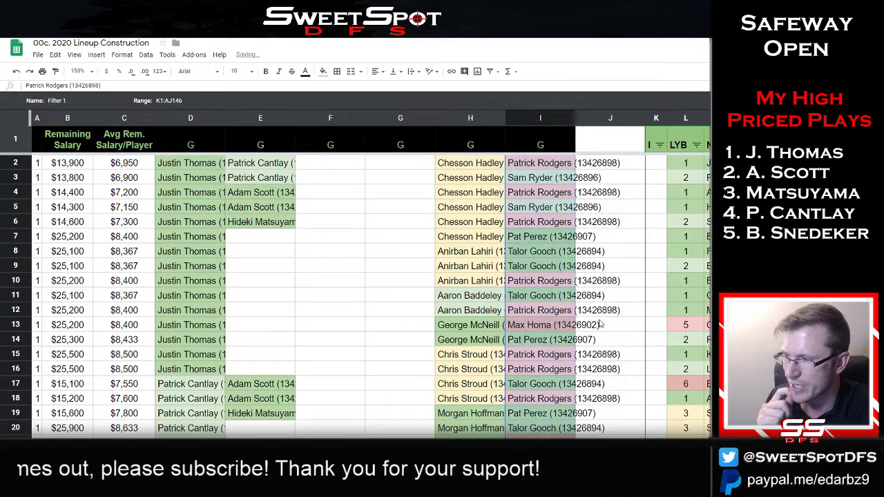
Randomize the order of the golfers in H2:H41
left_click(453, 179)
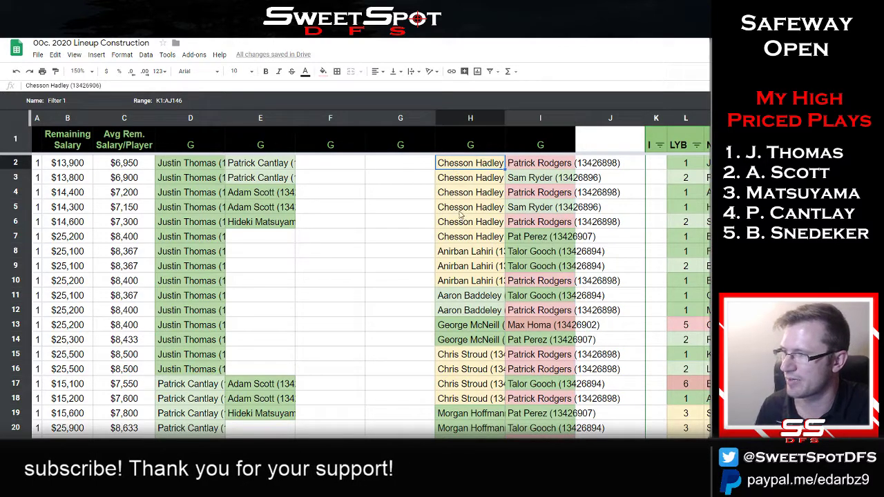
scroll(456, 342, "down", 10)
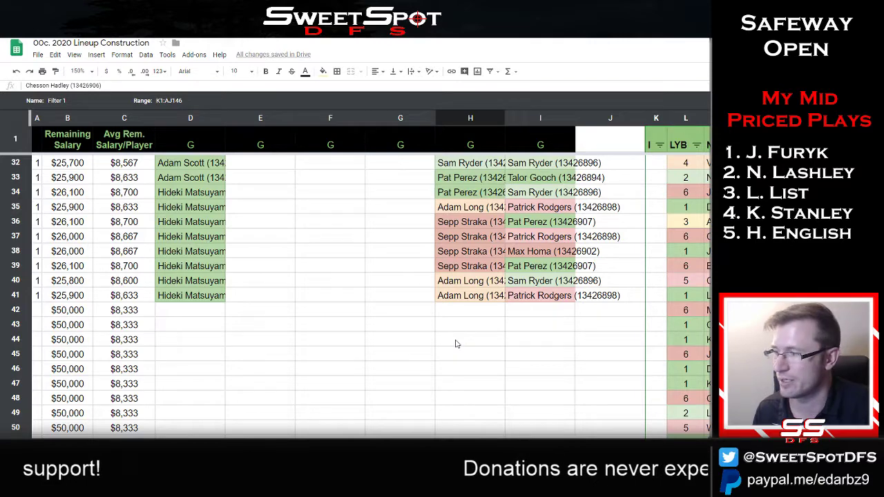
scroll(472, 307, "up", 10)
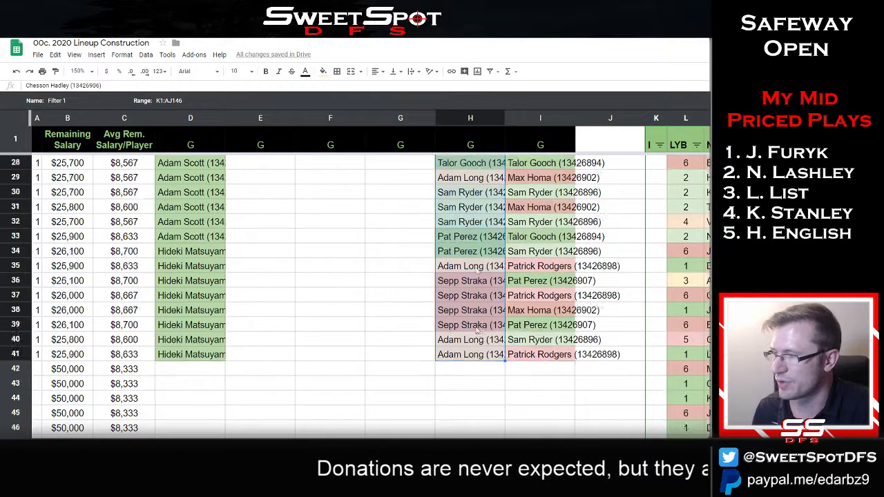
right_click(472, 264)
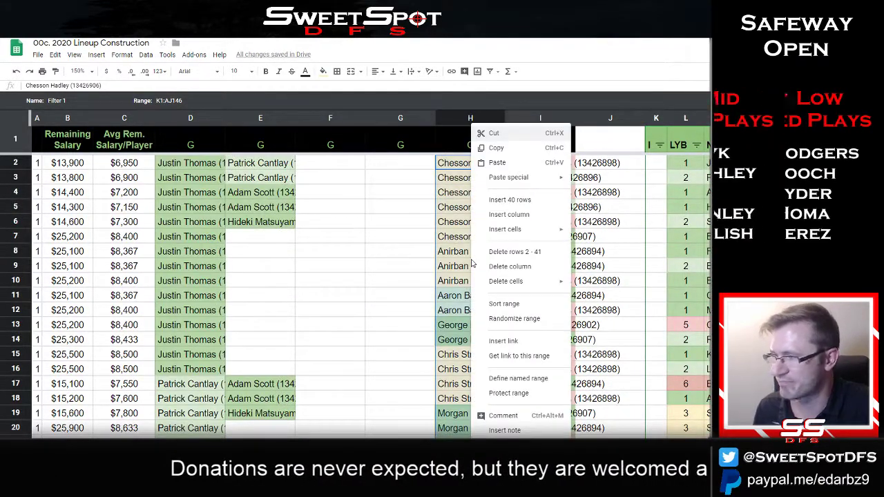
left_click(481, 318)
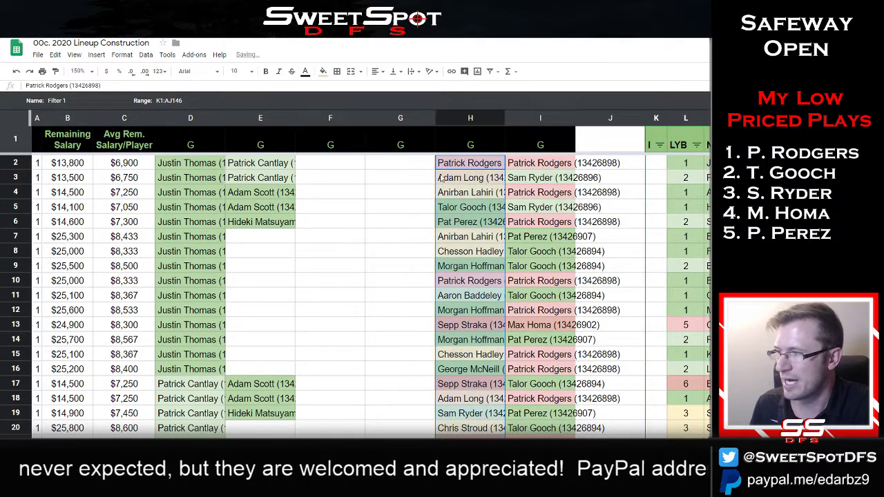
Swap Patrick Rodgers in H2 with Adam Long in H3, using G3 as temporary storage and clearing it
left_click_drag(455, 168, 563, 163)
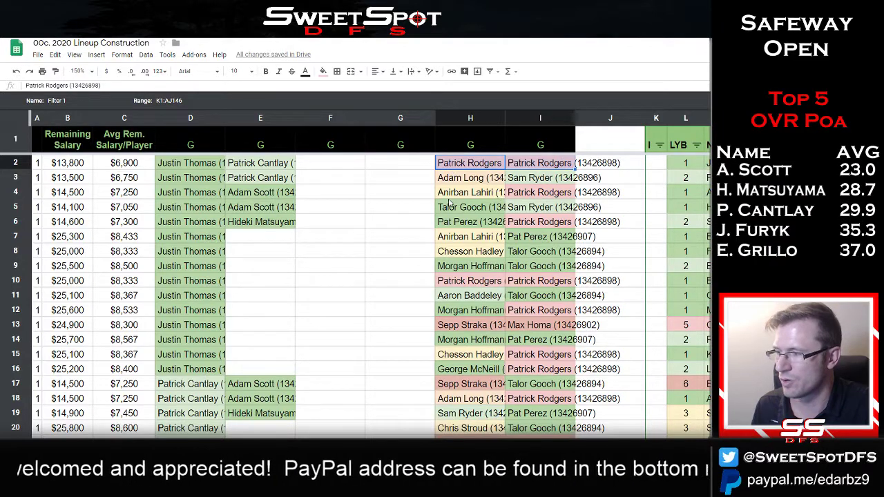
left_click(478, 165)
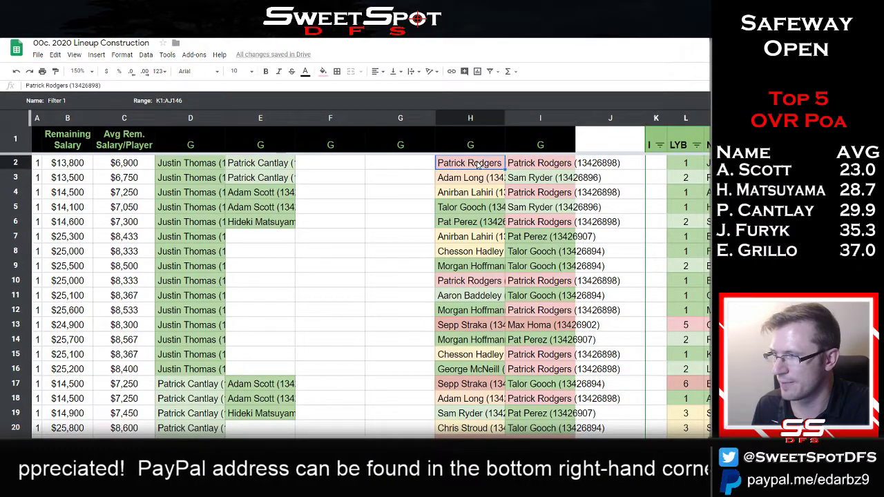
left_click_drag(409, 188, 412, 180)
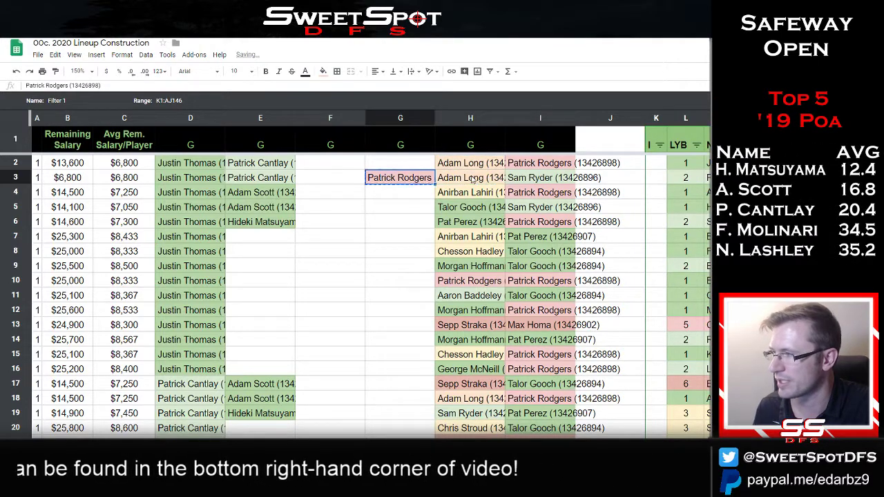
left_click(414, 194)
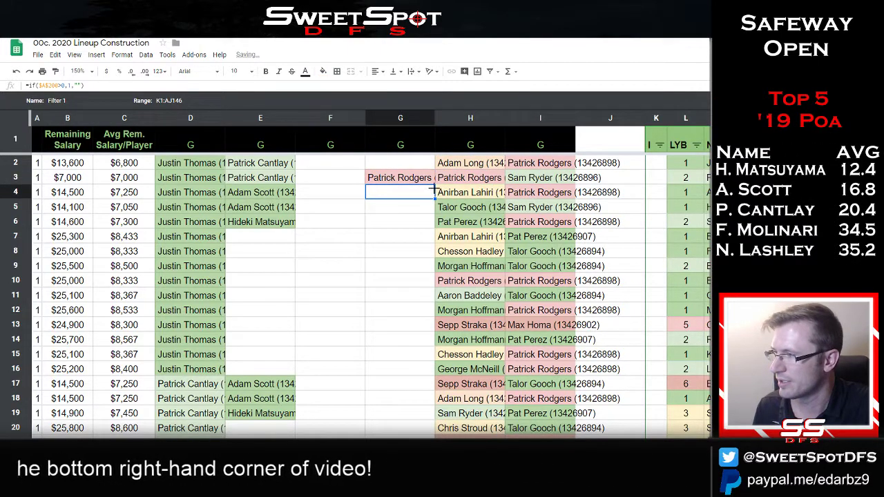
left_click_drag(434, 188, 425, 178)
key("Delete")
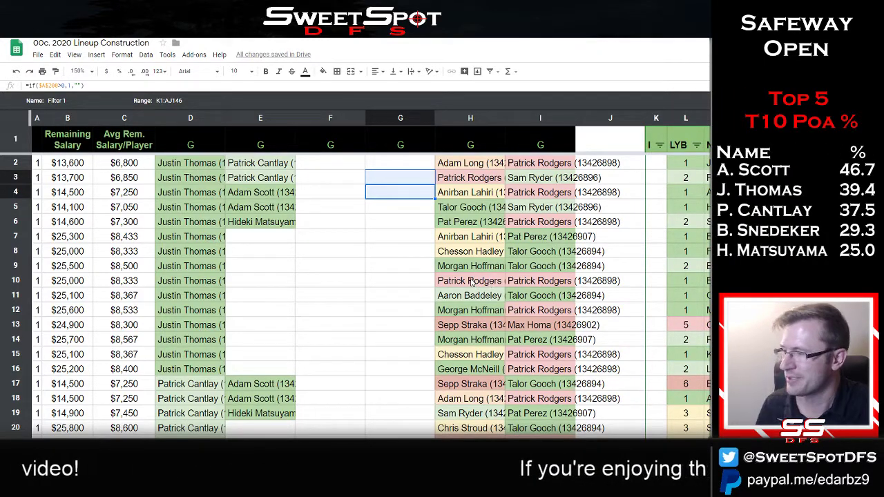
Randomize H2:H41 again and review the new pairings with column I up to row 2
scroll(475, 208, "down", 10)
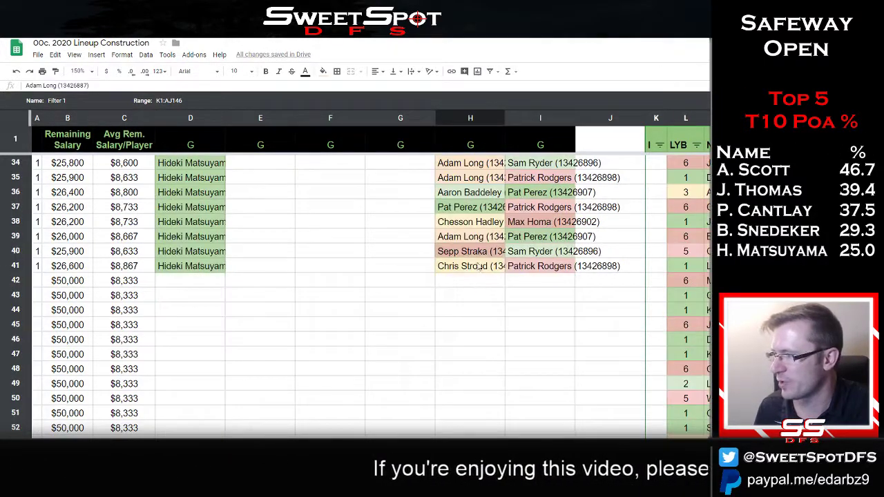
left_click_drag(471, 163, 479, 269)
scroll(479, 269, "up", 4)
right_click(482, 225)
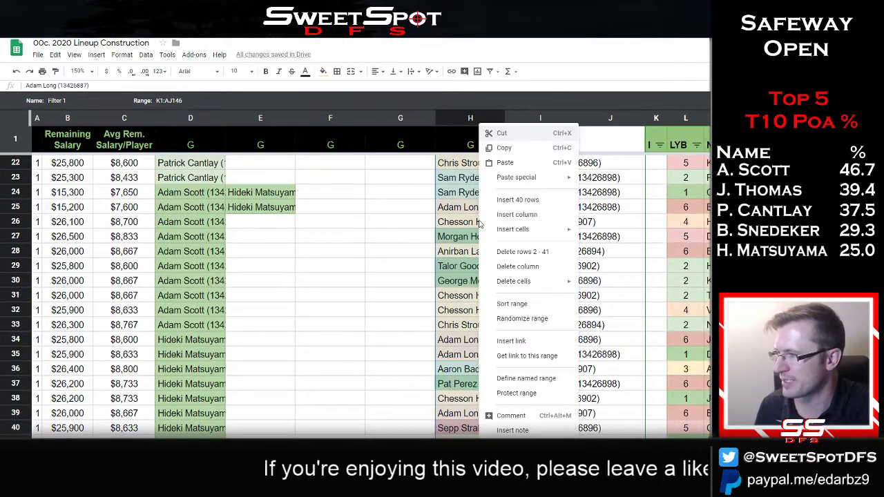
left_click(513, 318)
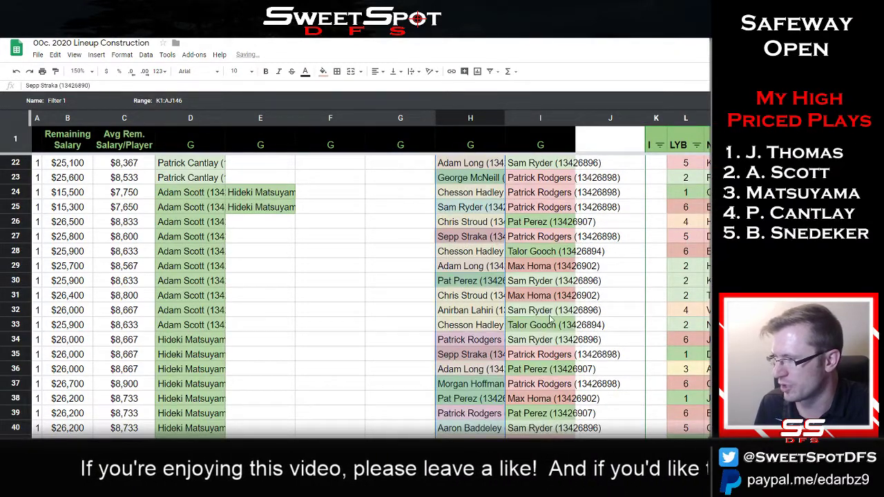
scroll(481, 370, "up", 3)
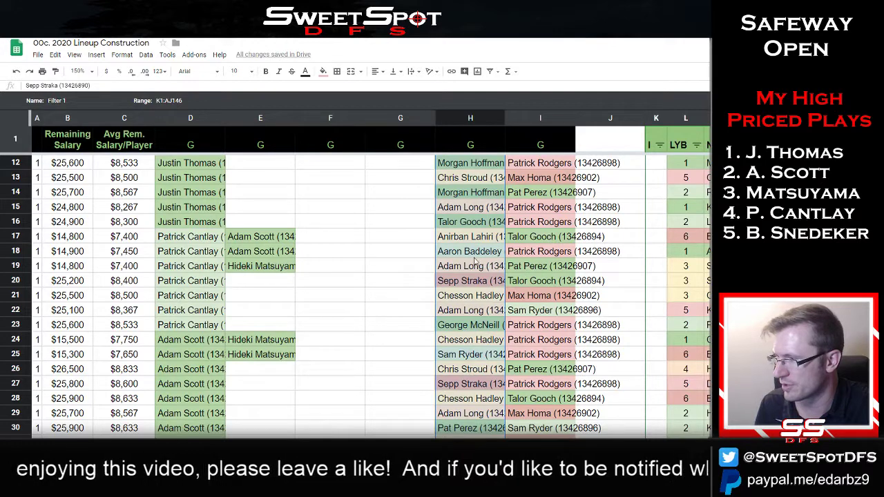
scroll(475, 261, "up", 3)
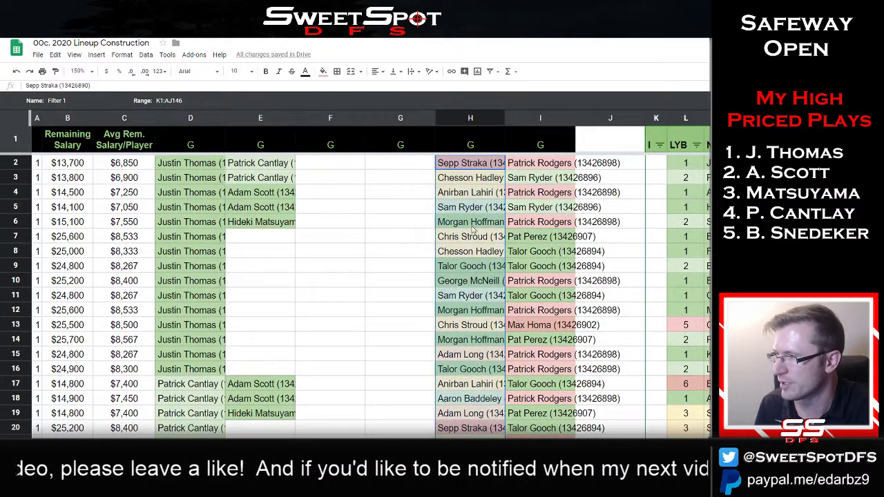
Enter the duplicate check =if(H2=I2,1,"") in J2 and fill it down column J
left_click(603, 161)
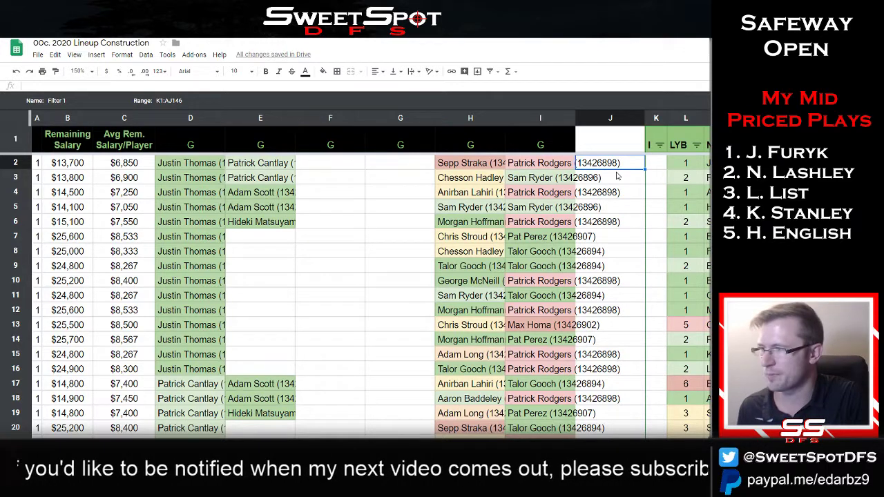
type("=")
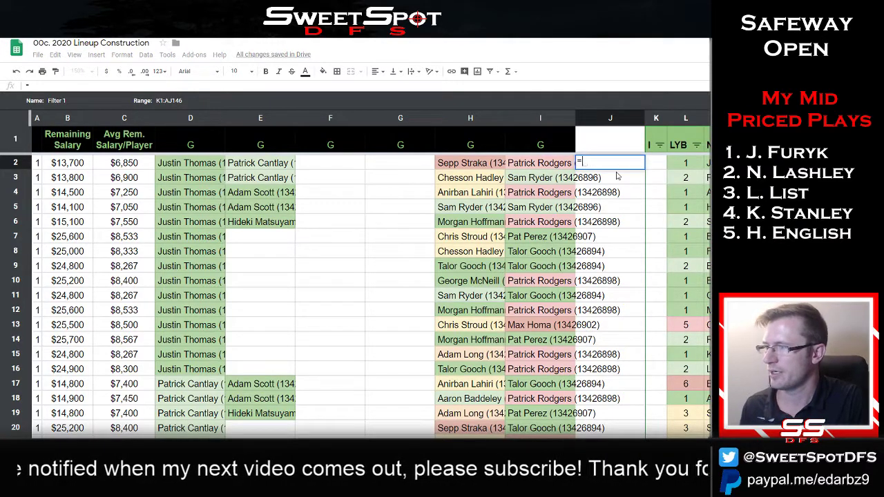
type("if(")
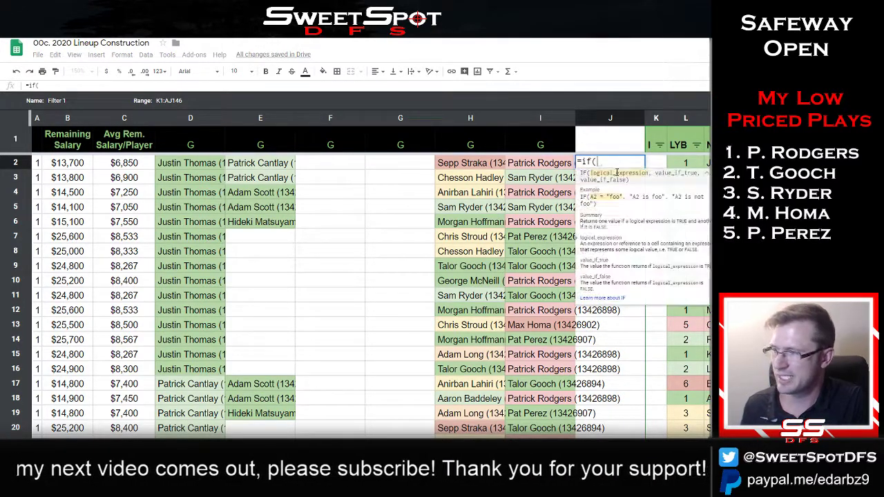
type("H2")
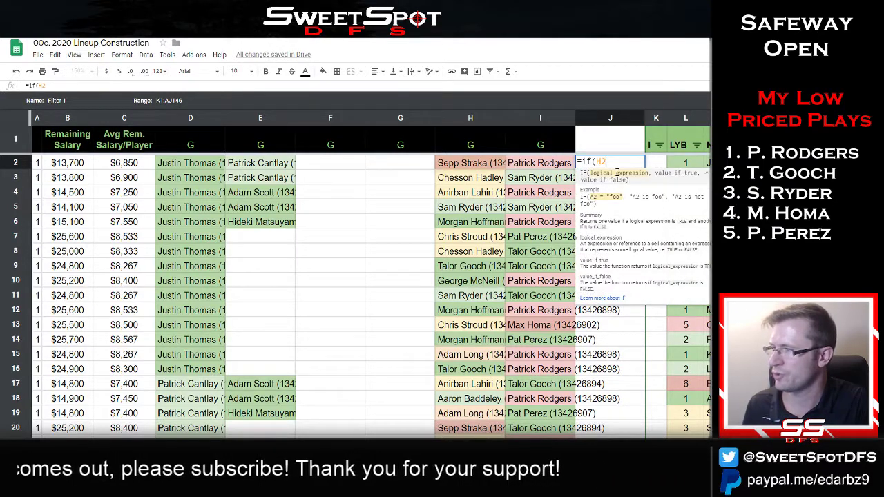
type("=I2,")
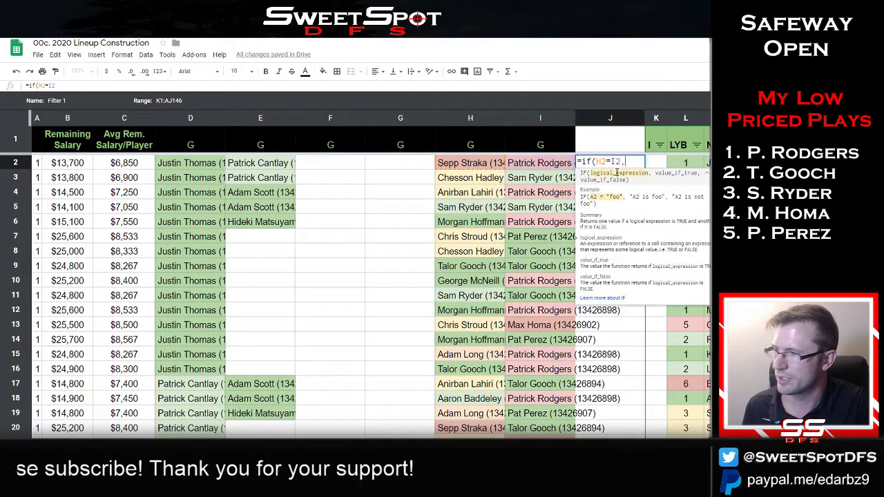
type("1,\"\"")
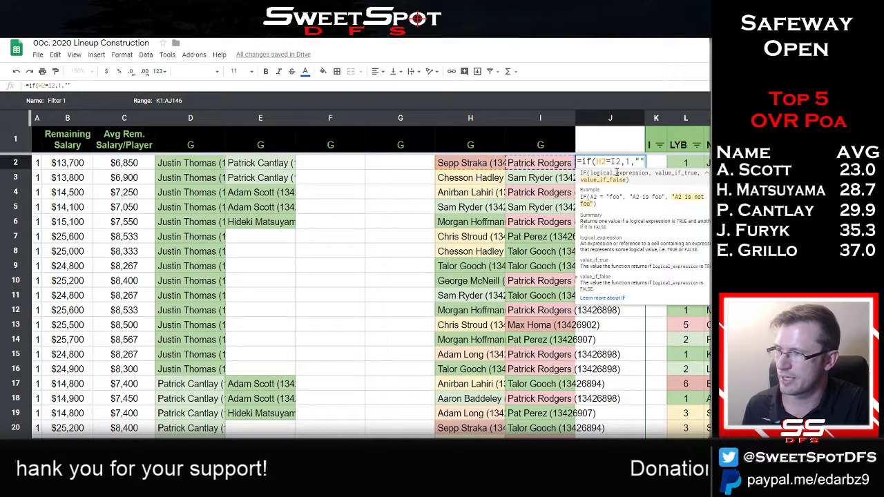
type(")")
key("Return")
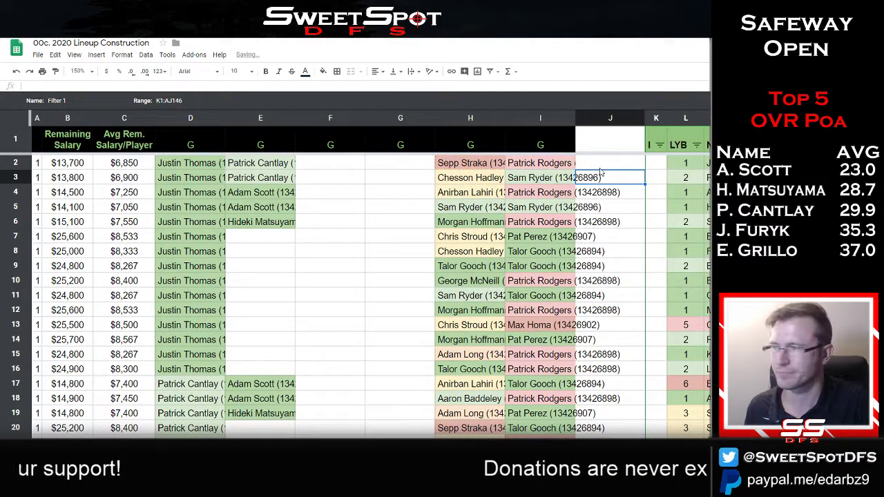
left_click(602, 167)
double_click(645, 167)
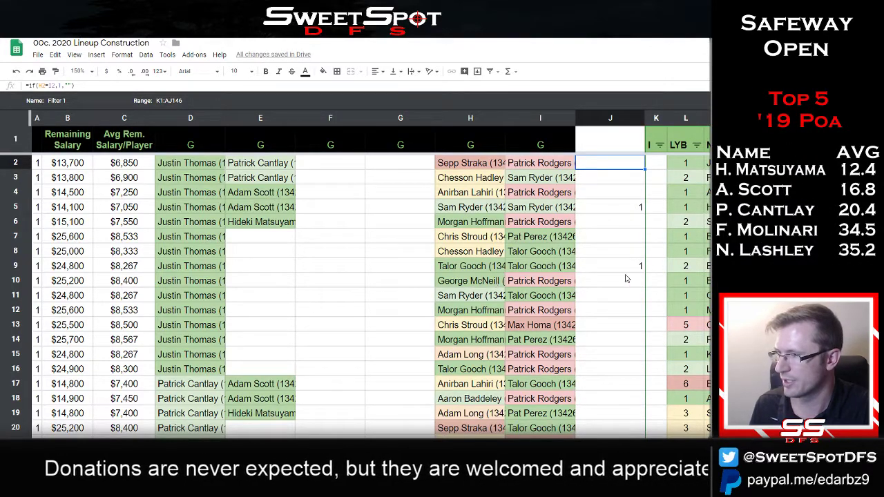
Check column J for flagged rows, swap Sam Ryder in H5 with Talor Gooch in H9, and clear the temporary entry in G5
scroll(626, 279, "down", 10)
scroll(626, 293, "up", 2)
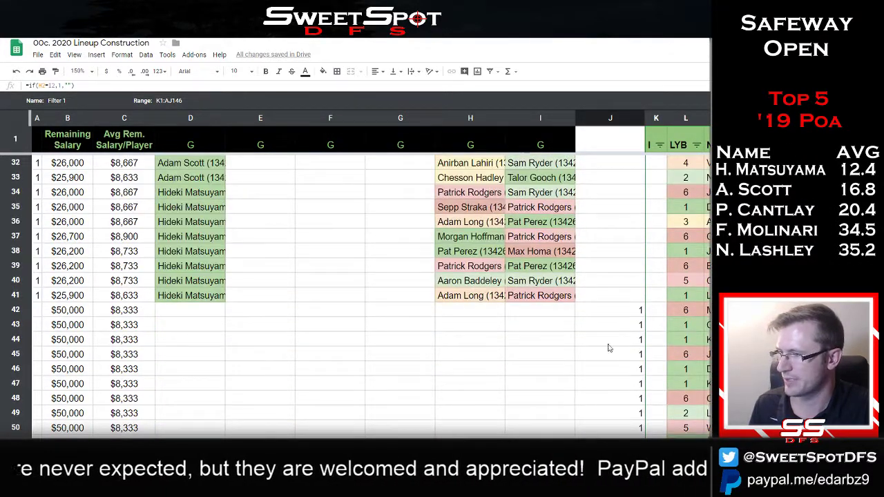
scroll(511, 314, "up", 2)
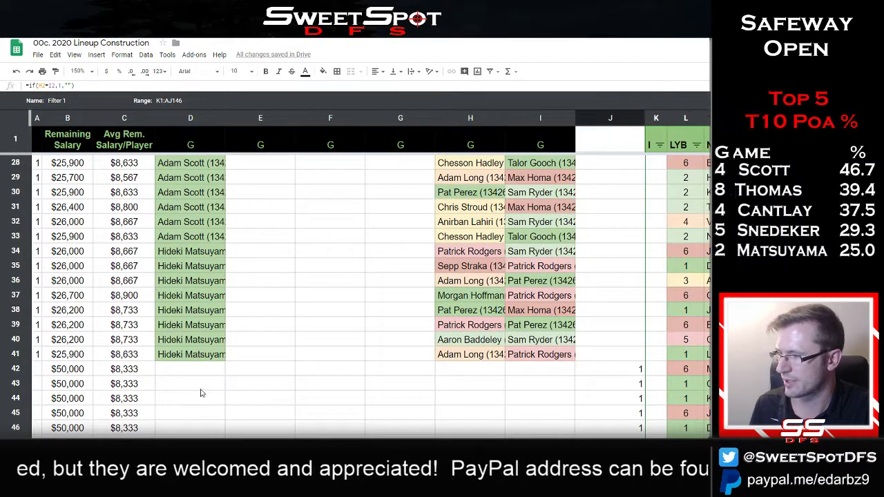
scroll(476, 330, "up", 9)
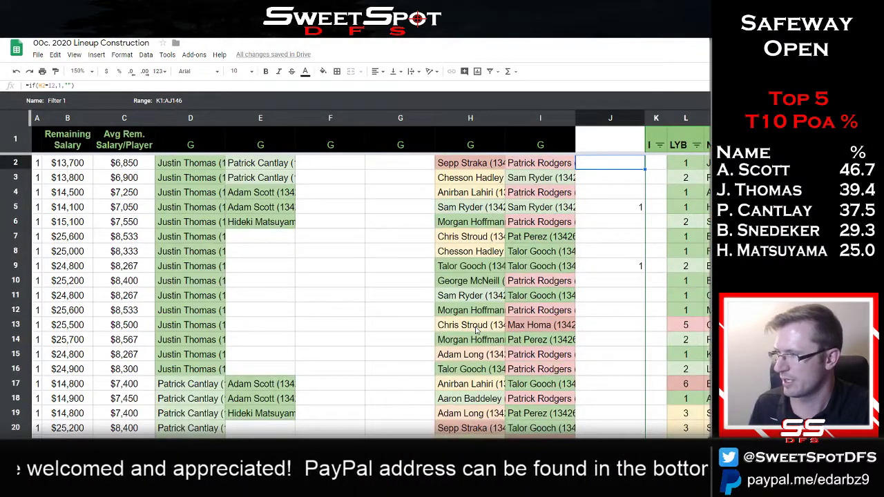
left_click(477, 271)
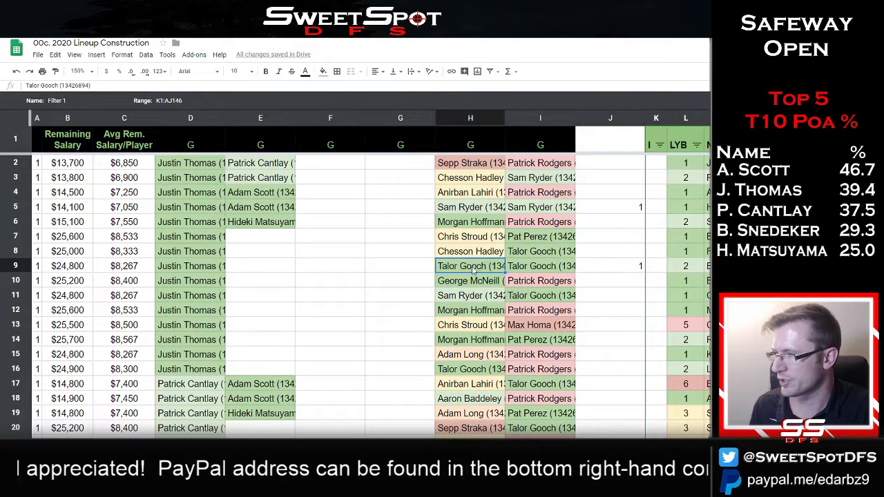
left_click_drag(477, 273, 416, 214)
left_click(474, 208)
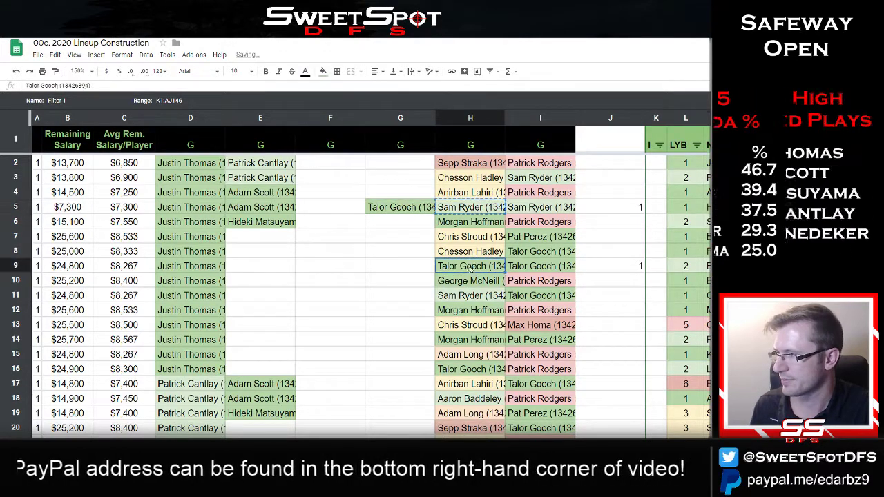
key("Left")
key("ctrl+c")
left_click(470, 207)
key("ctrl+v")
left_click(423, 207)
key("Delete")
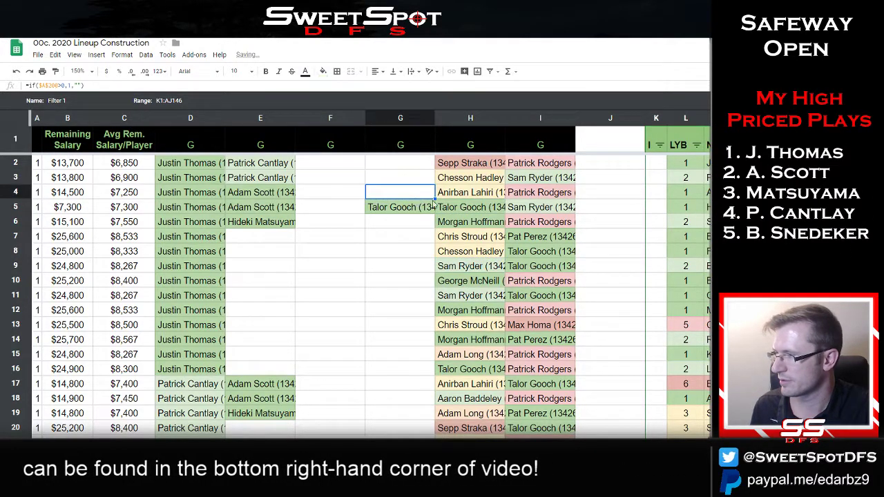
left_click(424, 252)
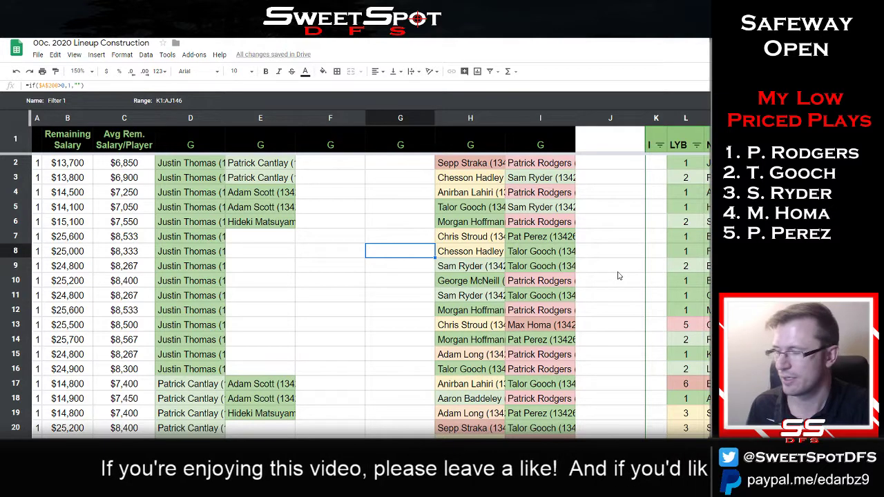
left_click_drag(348, 164, 388, 334)
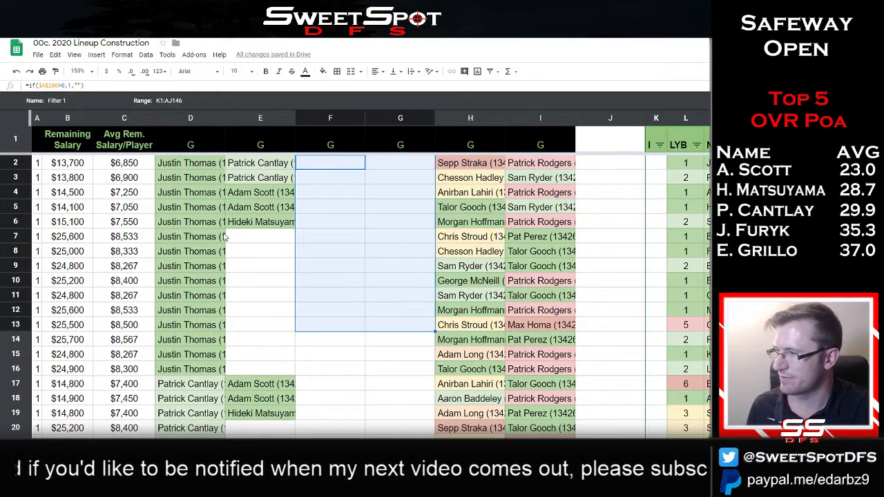
left_click(282, 245)
scroll(364, 293, "down", 3)
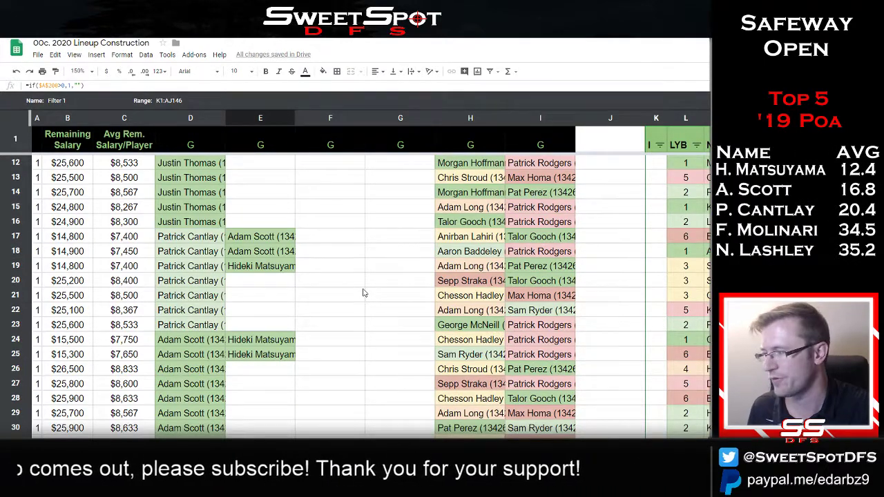
Check the duplicate flags down to lineup row 41 and clear all of column J
scroll(364, 293, "down", 5)
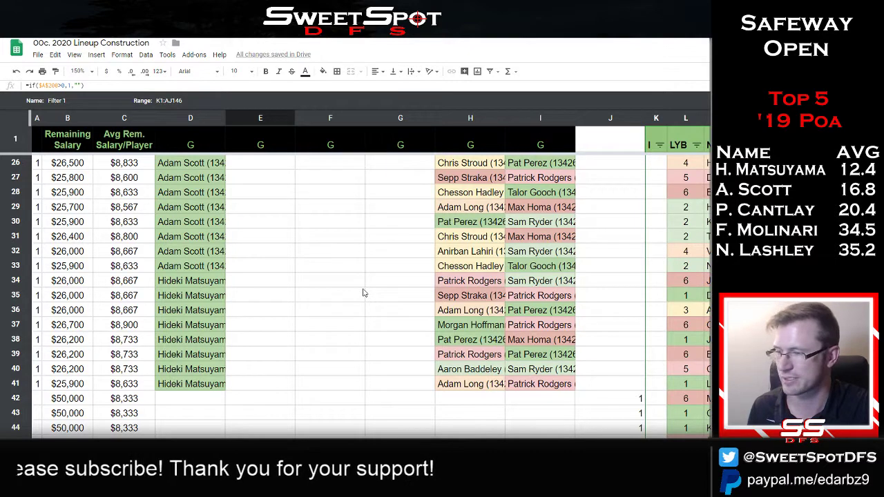
left_click(618, 118)
type("\\")
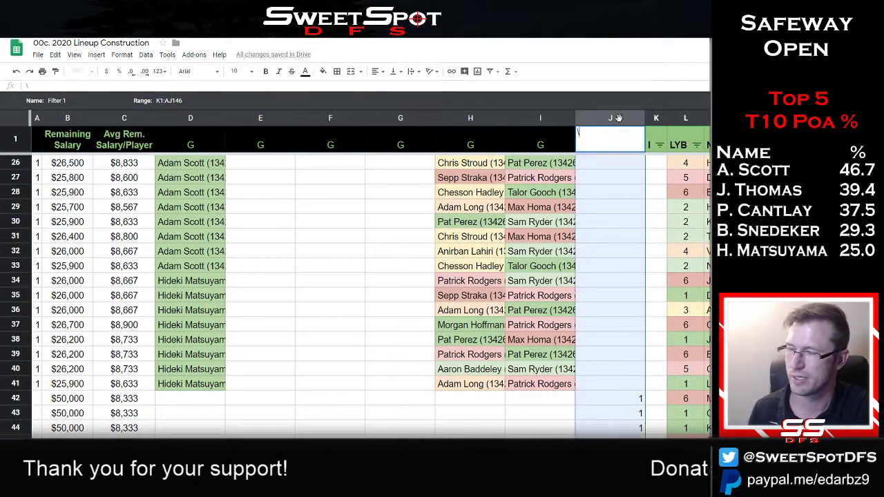
key("Escape")
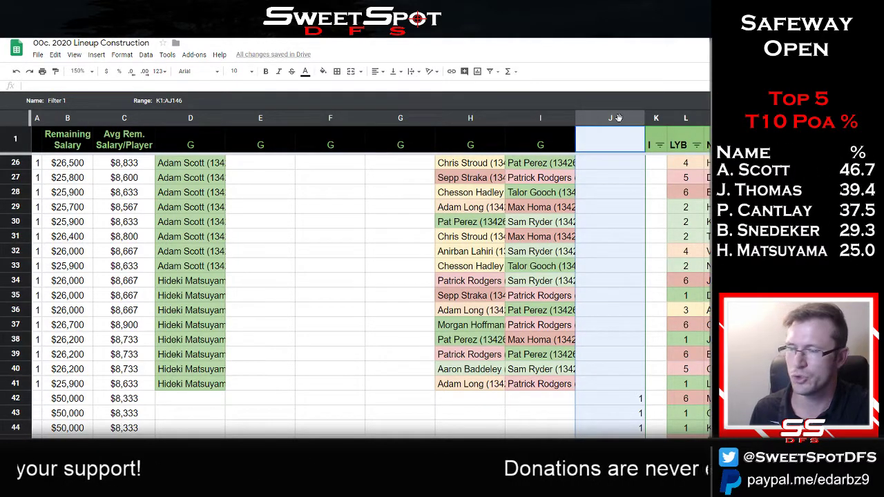
key("Delete")
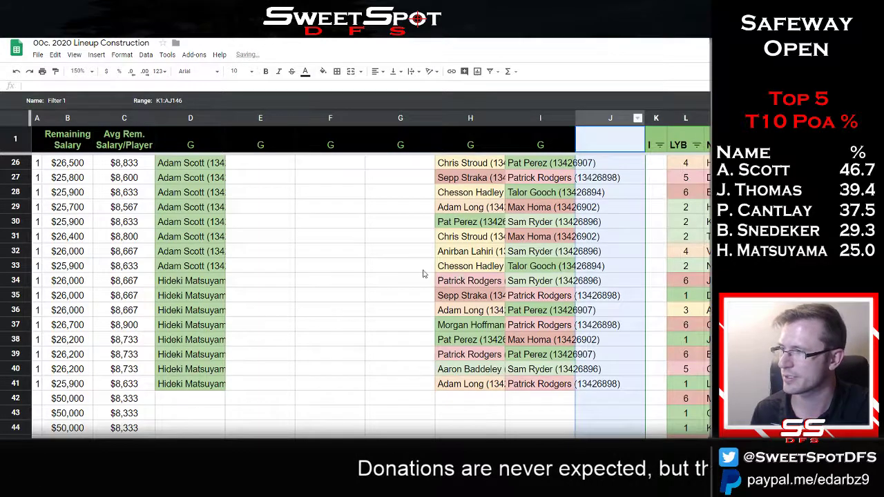
Review the golfers paired in H2 and I2, and examine the 2020 Tee Times in the Safeway Open (Poa Annua) spreadsheet around rows 69 to 98
scroll(422, 273, "up", 5)
left_click(405, 168)
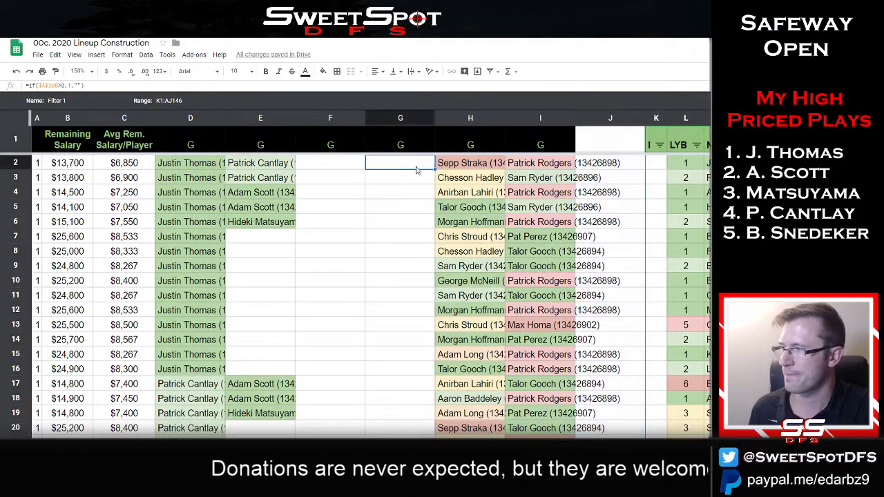
left_click(470, 167)
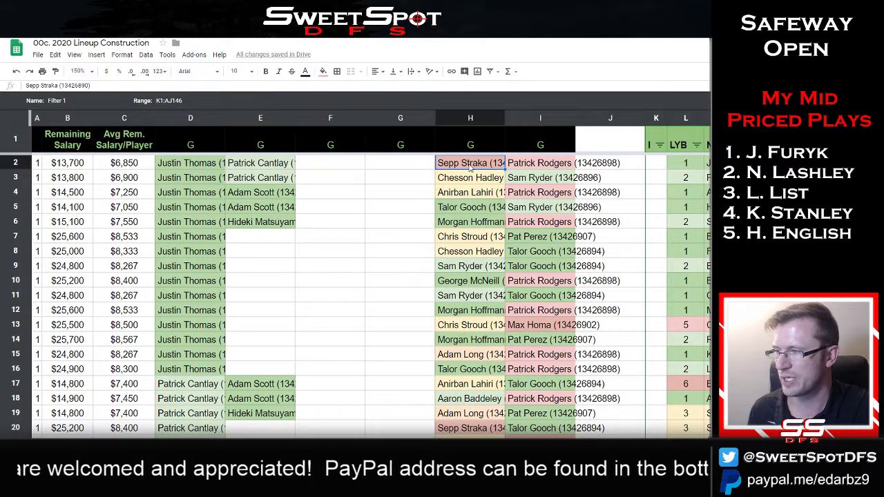
left_click(543, 171)
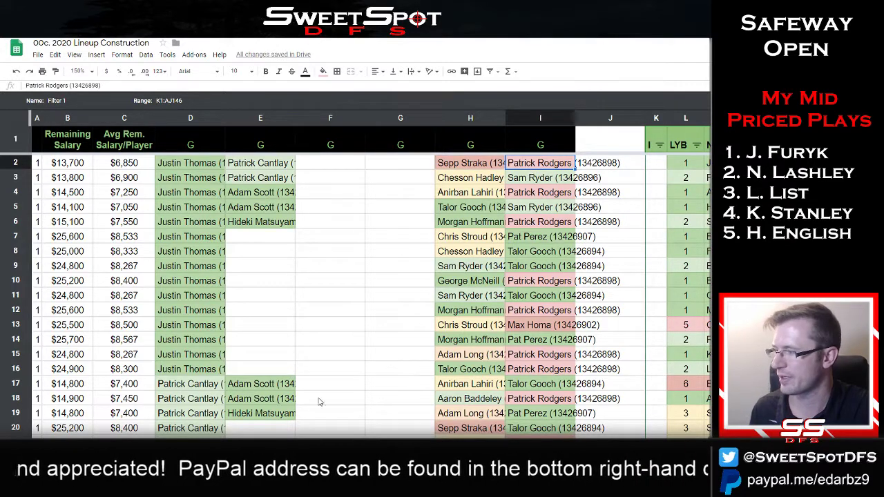
key("alt+Tab")
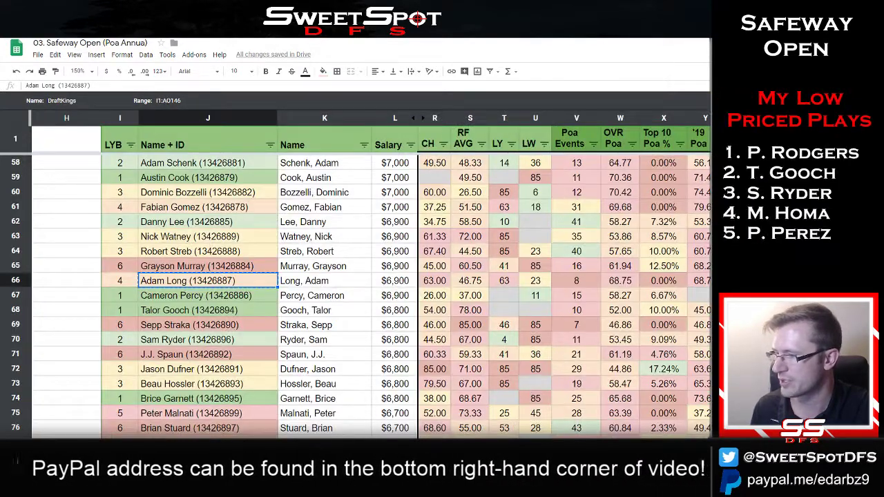
key("alt+Tab")
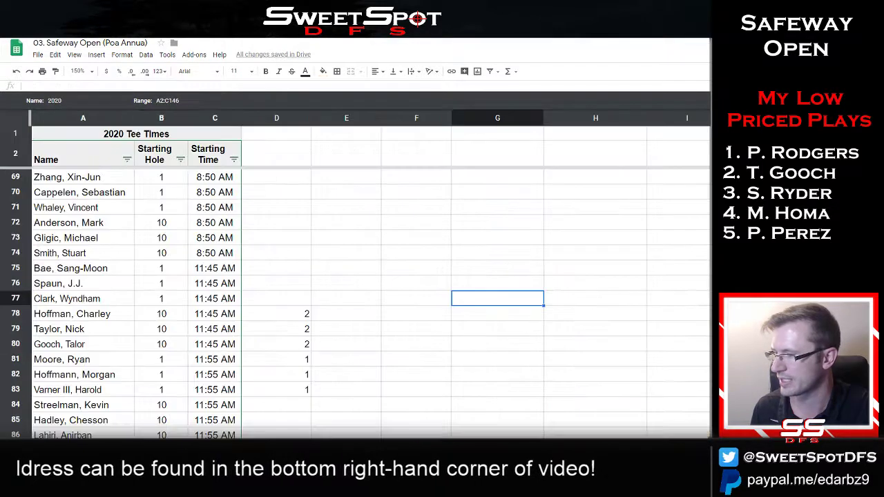
left_click(410, 227)
scroll(398, 311, "down", 4)
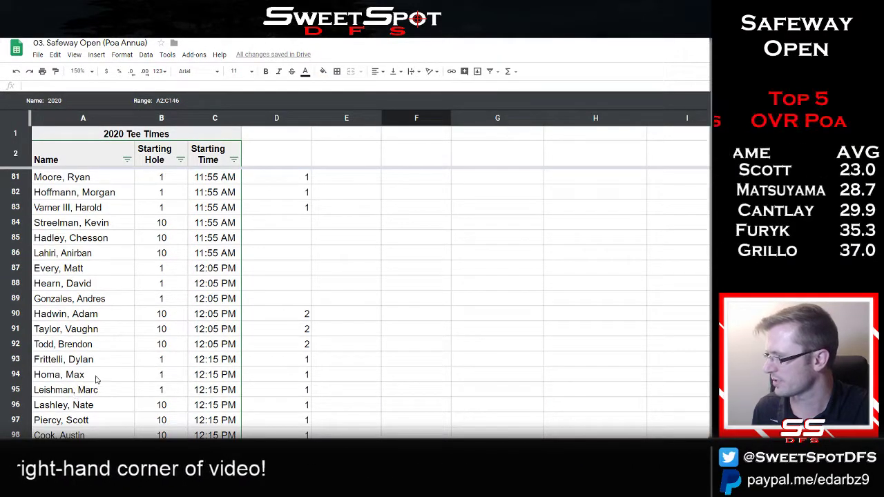
scroll(435, 299, "up", 2)
scroll(435, 300, "up", 2)
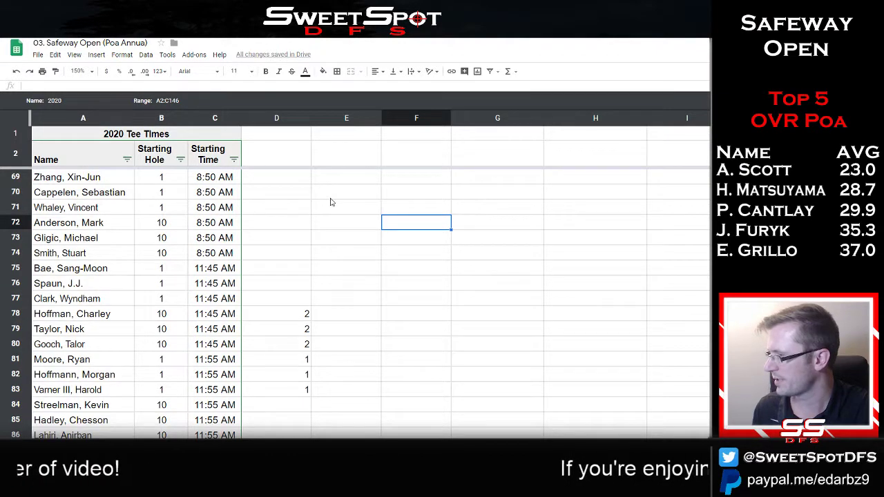
key("ctrl+f")
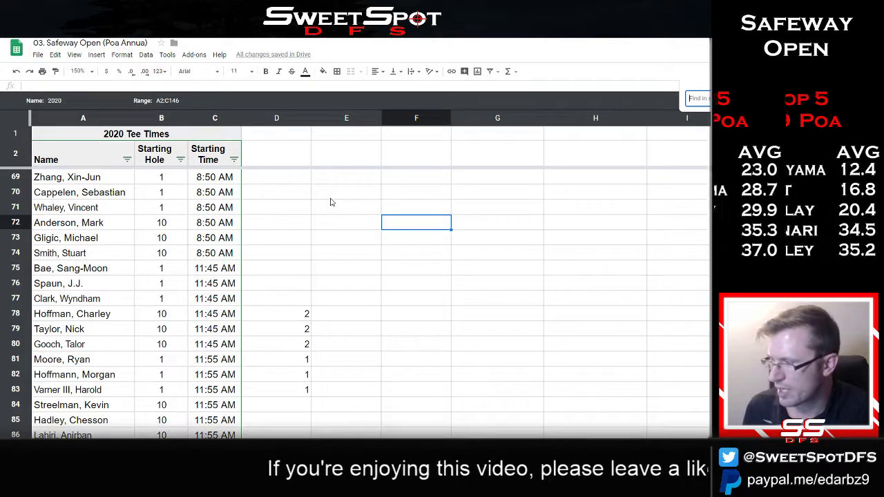
key("Escape")
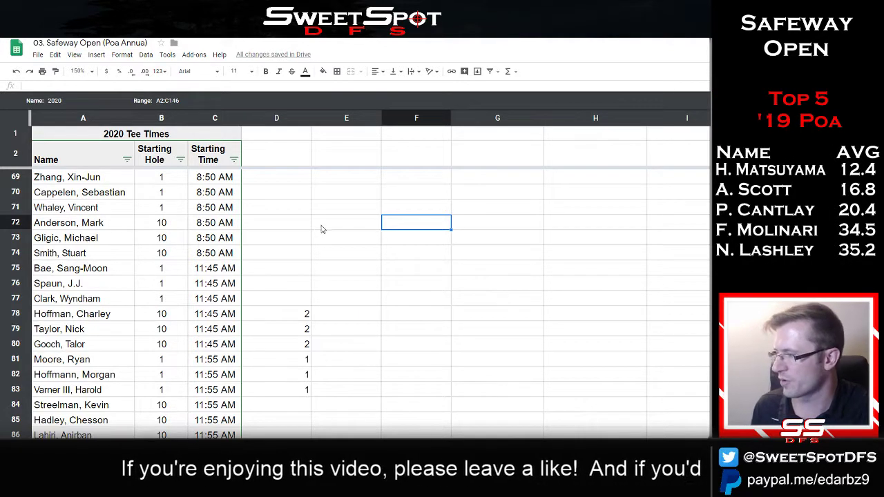
Switch to the 2020 Lineup Construction spreadsheet, copy Ryan Moore from the player list into E12, and check row 12's remaining salary and open slots
key("alt+Tab")
left_click(463, 315)
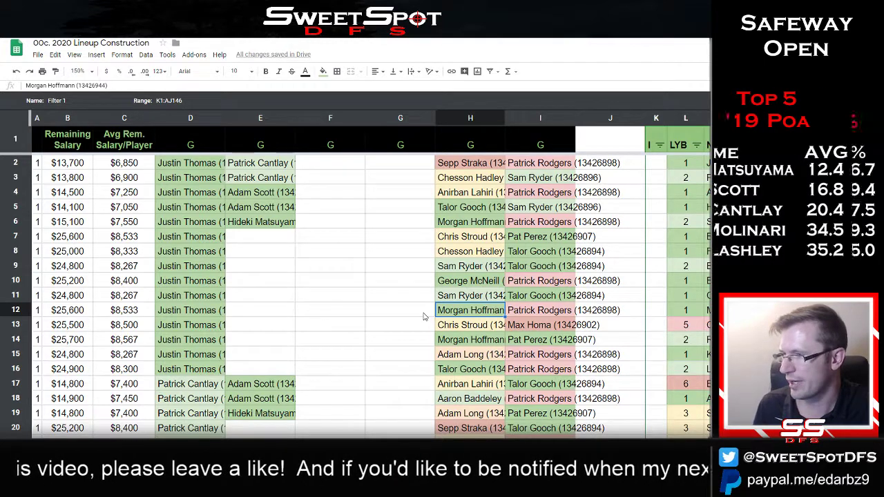
key("Down")
key("Down")
key("Right")
key("Right")
key("Right")
key("Right")
key("Right")
key("ctrl+c")
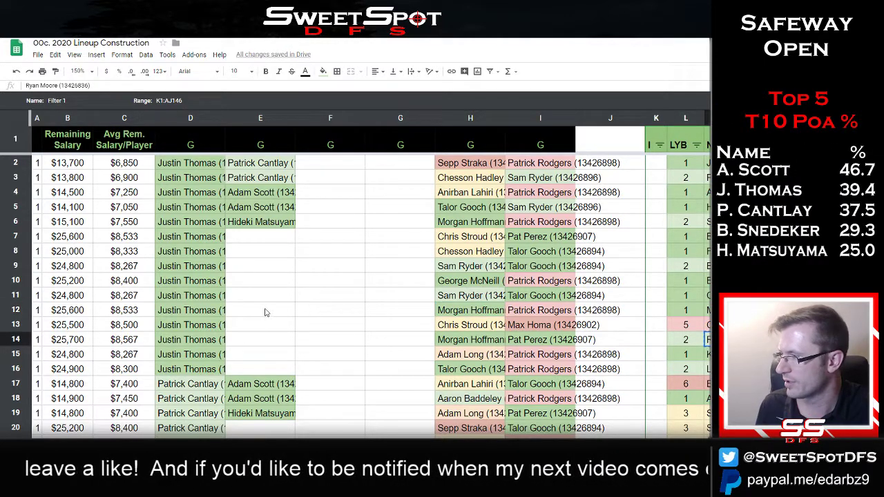
left_click(265, 310)
key("ctrl+v")
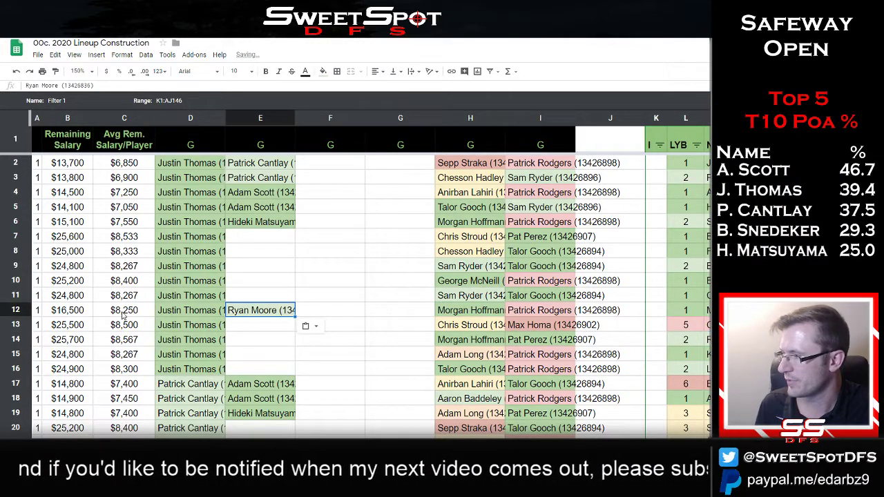
left_click(82, 313)
left_click(96, 315, "shift")
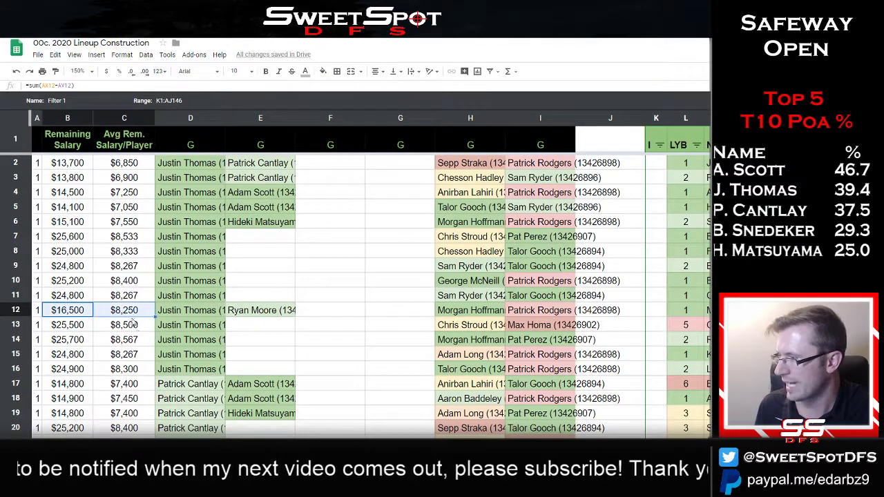
left_click_drag(311, 312, 410, 310)
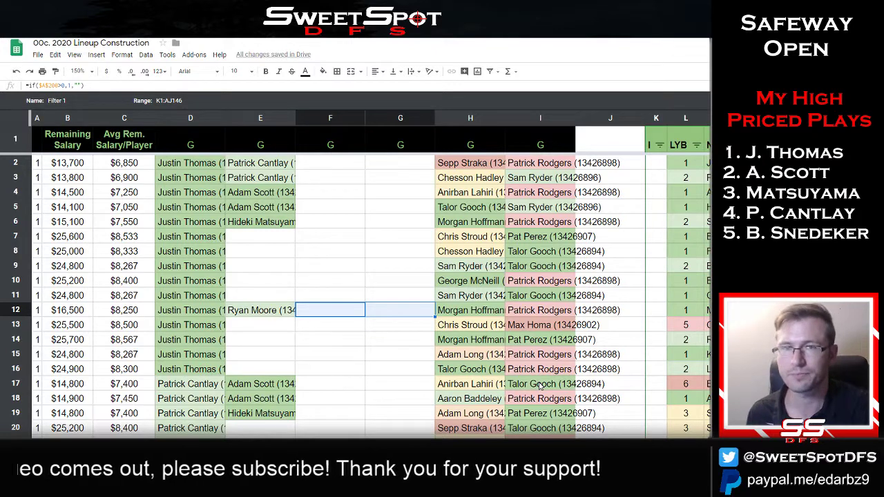